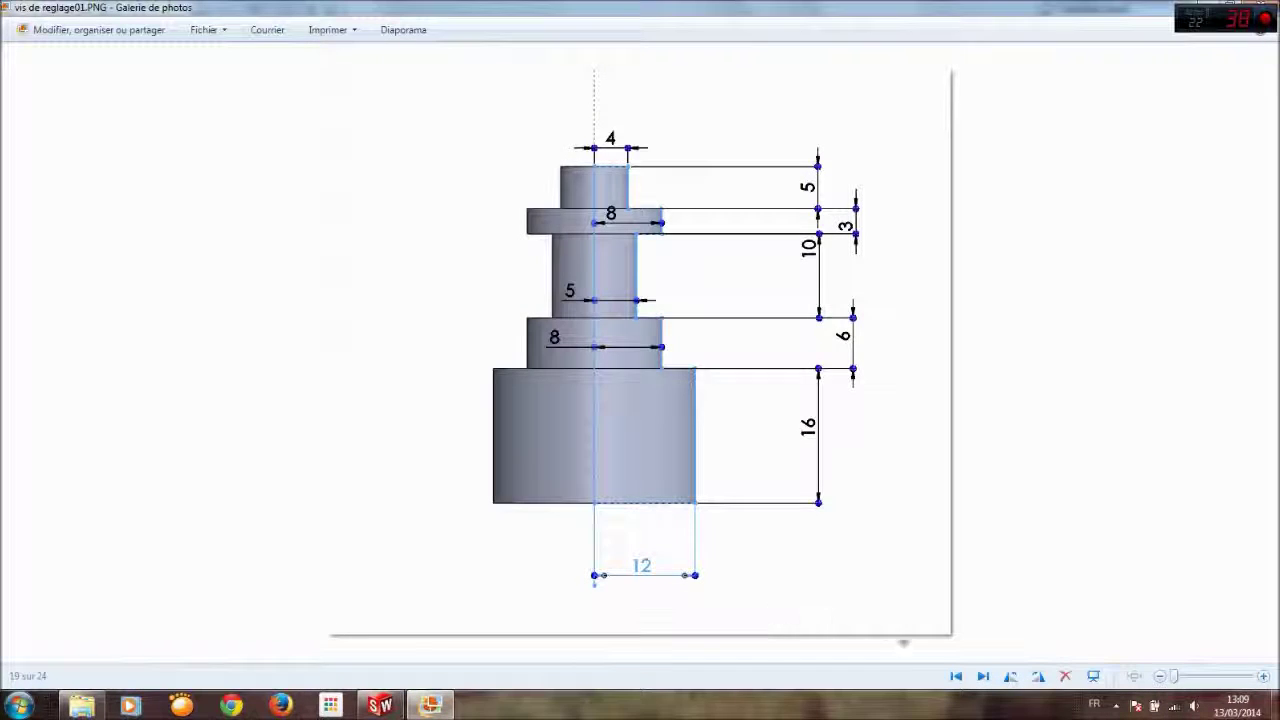
Page forward from vis de reglage01 to the finished knurled-head screw render, vis de reglage05
click(983, 676)
click(983, 676)
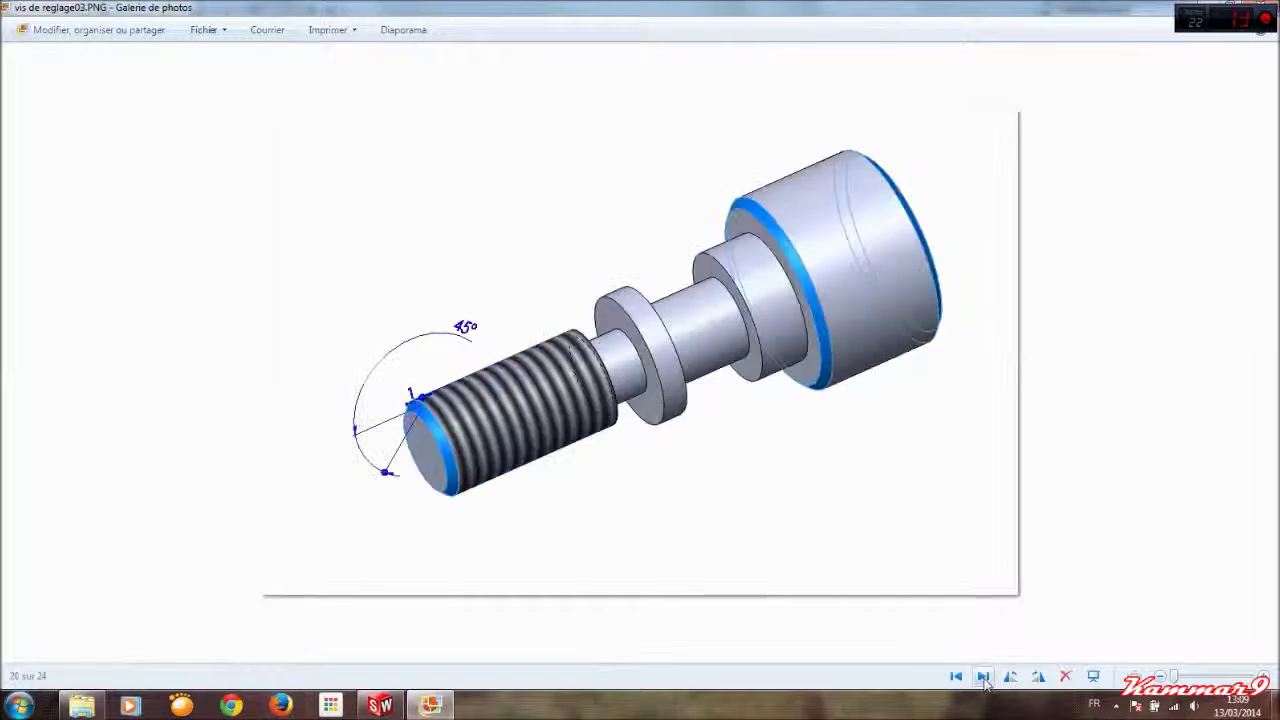
click(983, 676)
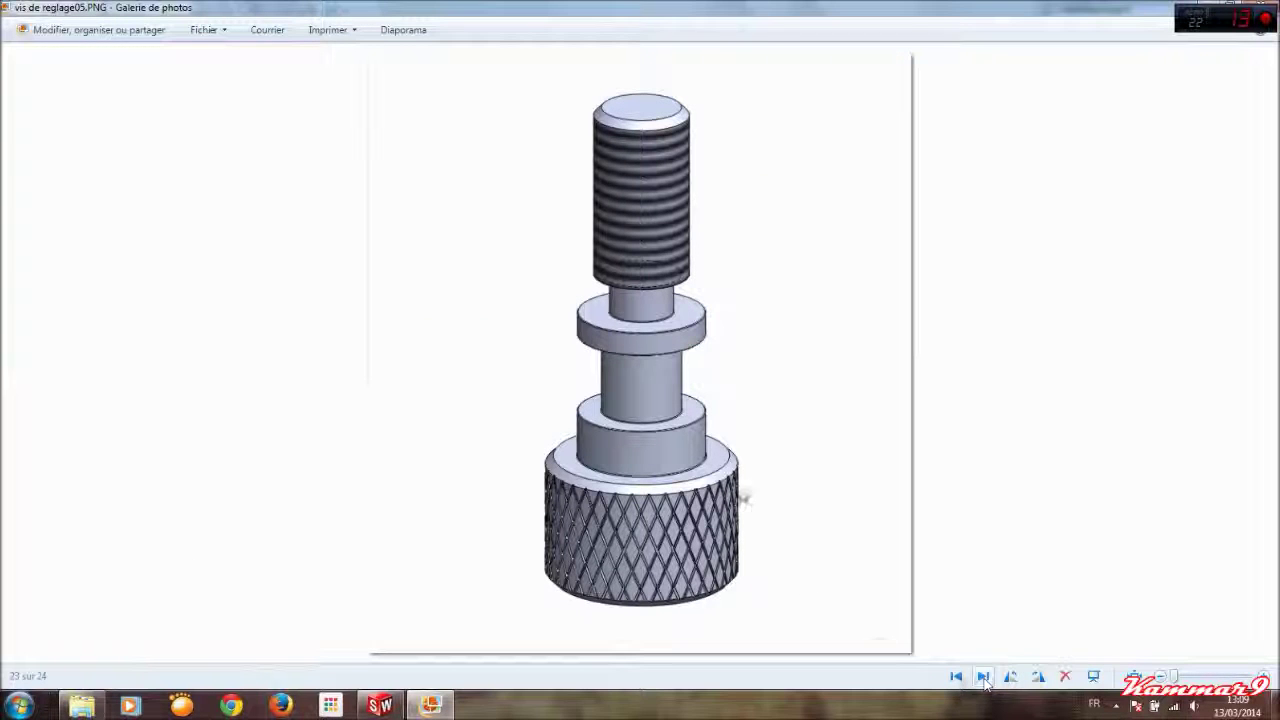
Create a new SolidWorks part and start Sketch1 on Plan de face
click(427, 707)
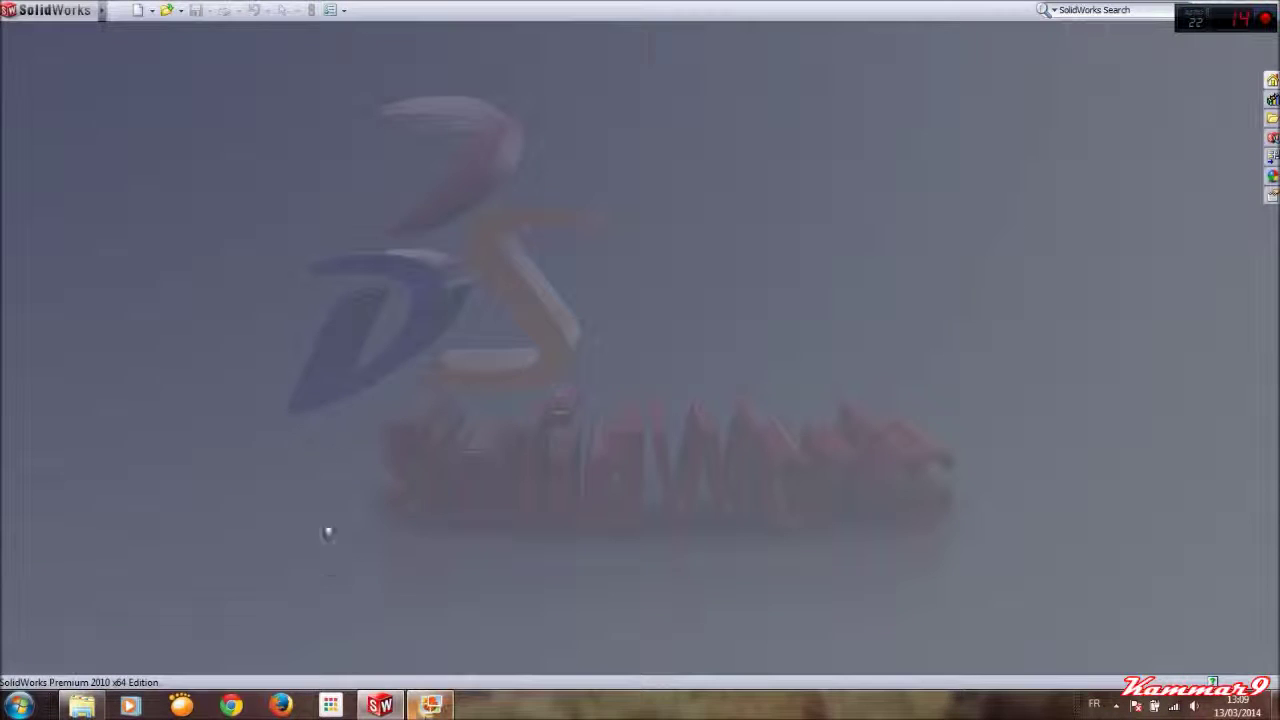
click(138, 12)
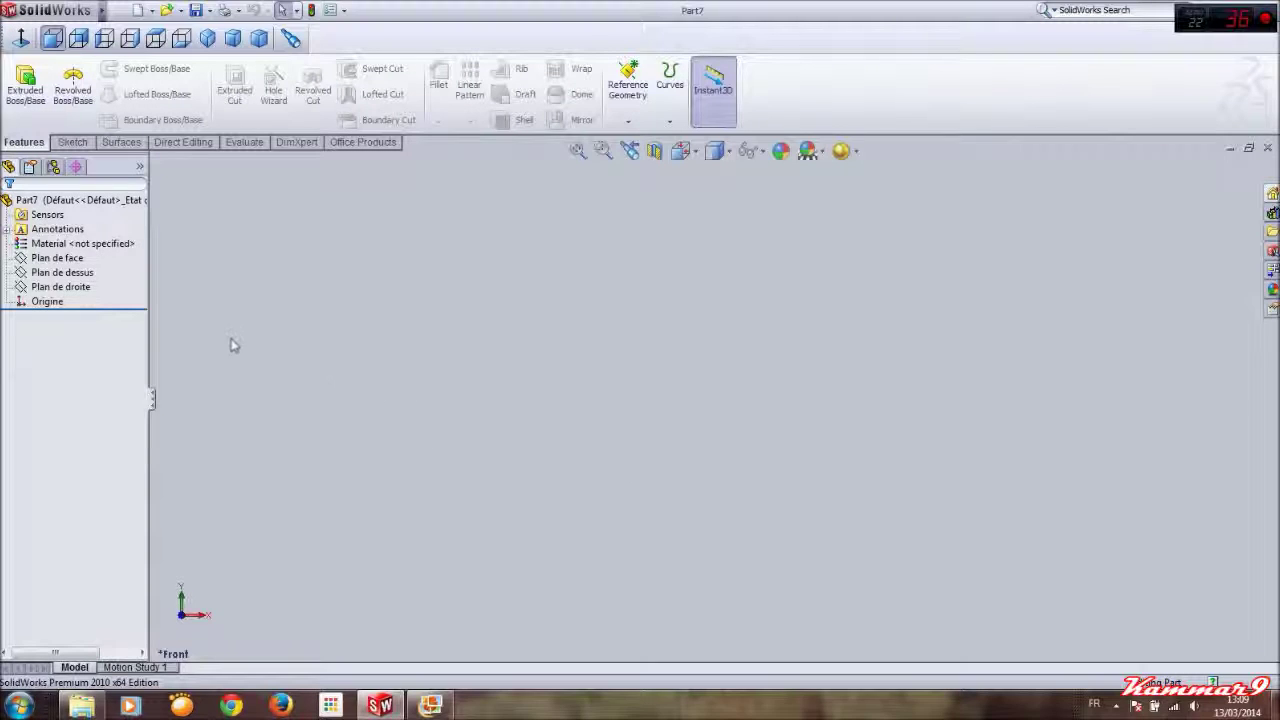
click(45, 258)
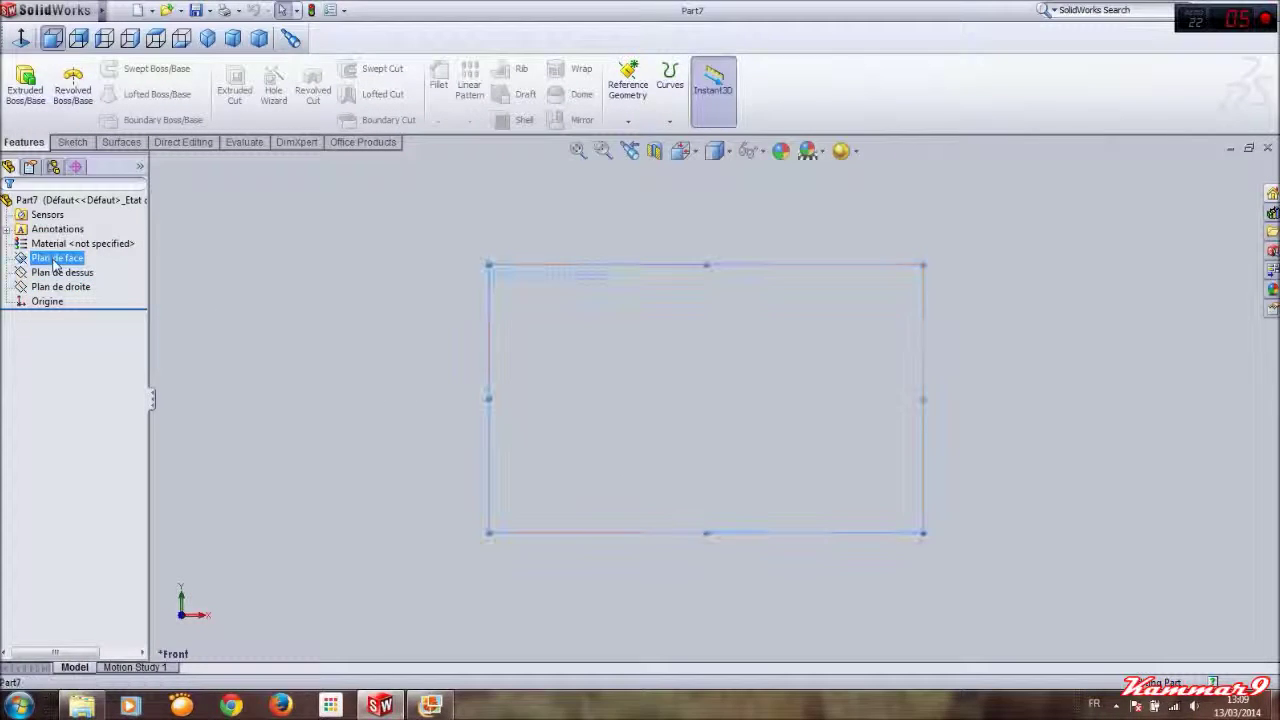
click(65, 237)
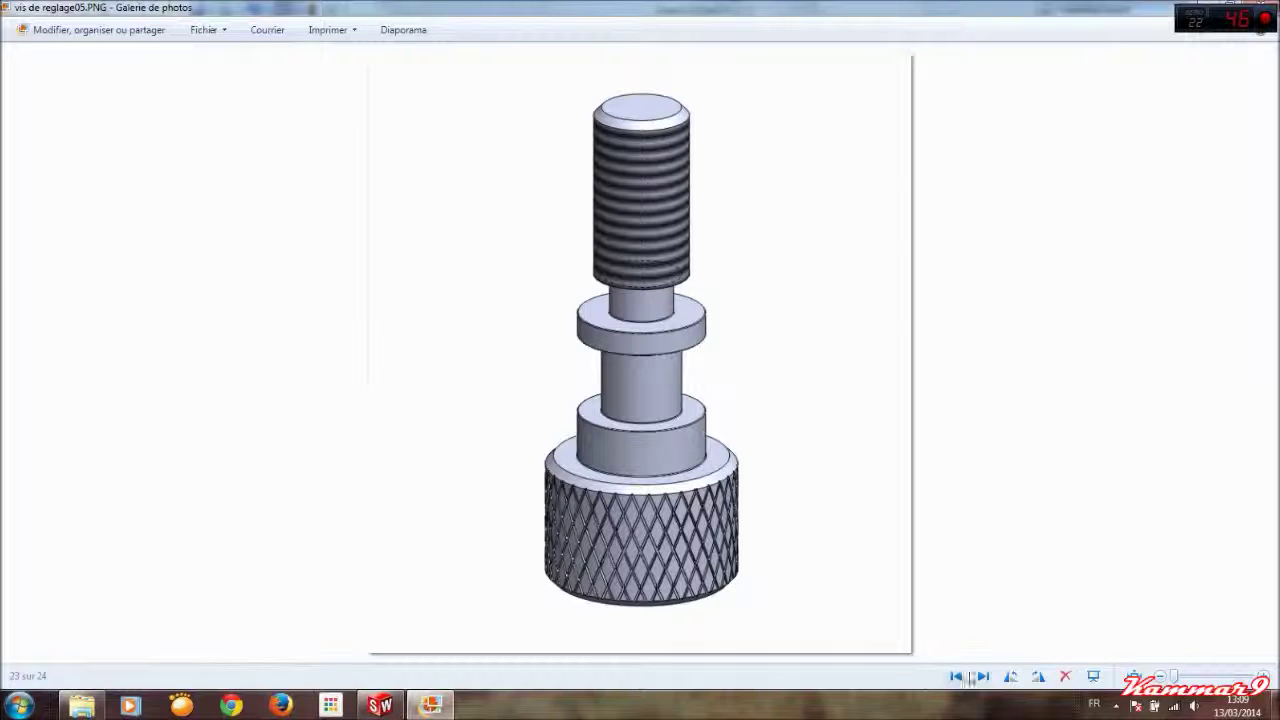
Go back to the dimensioned profile drawing vis de reglage01, then return to SolidWorks
click(957, 677)
click(957, 677)
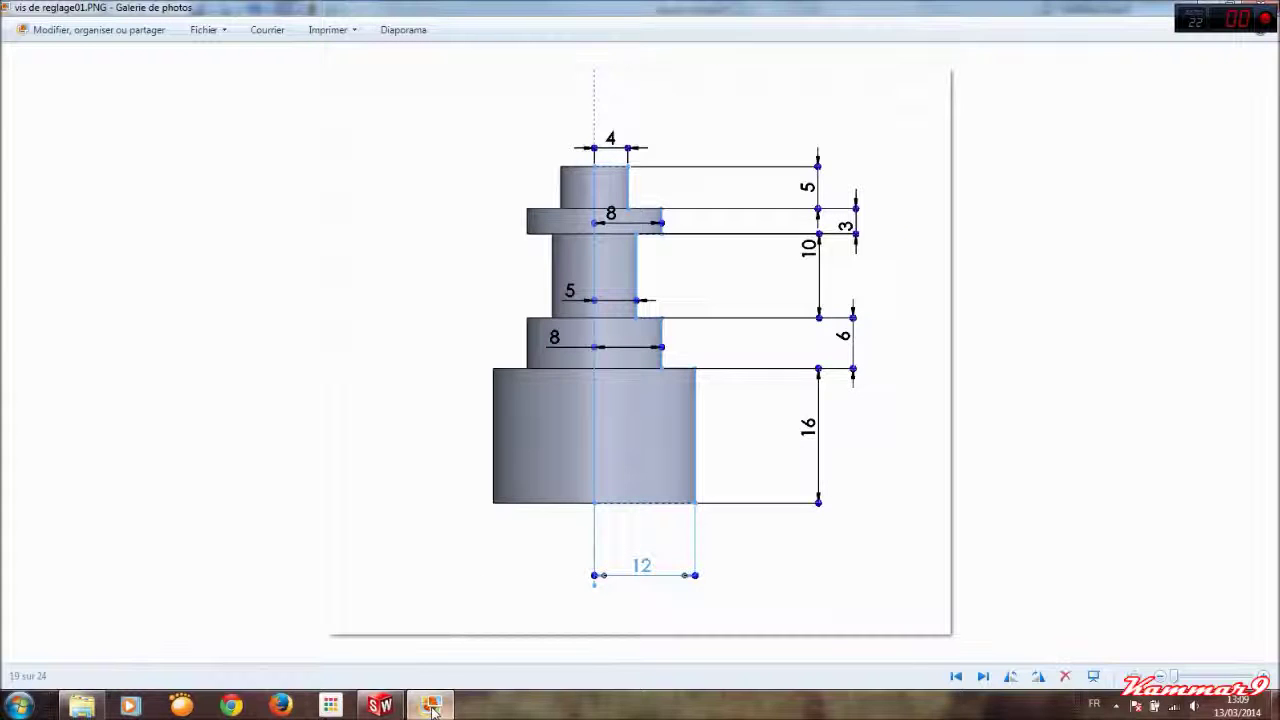
mouse_move(431, 706)
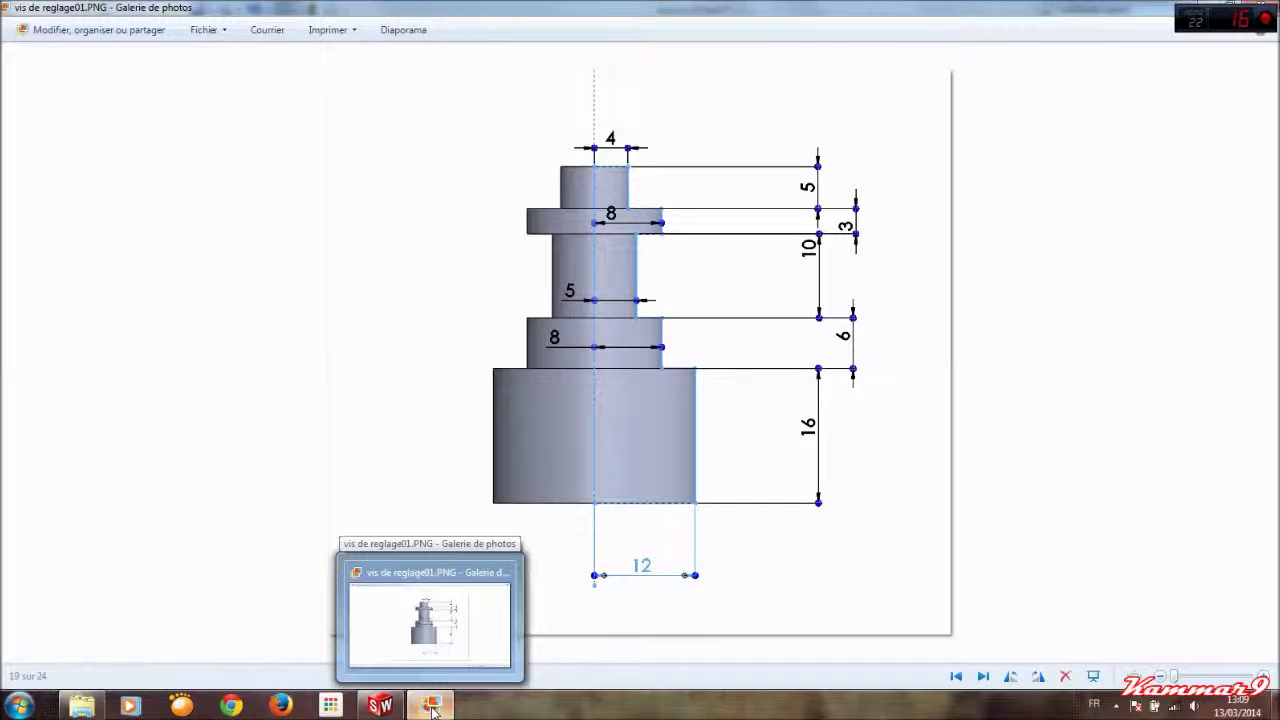
click(433, 706)
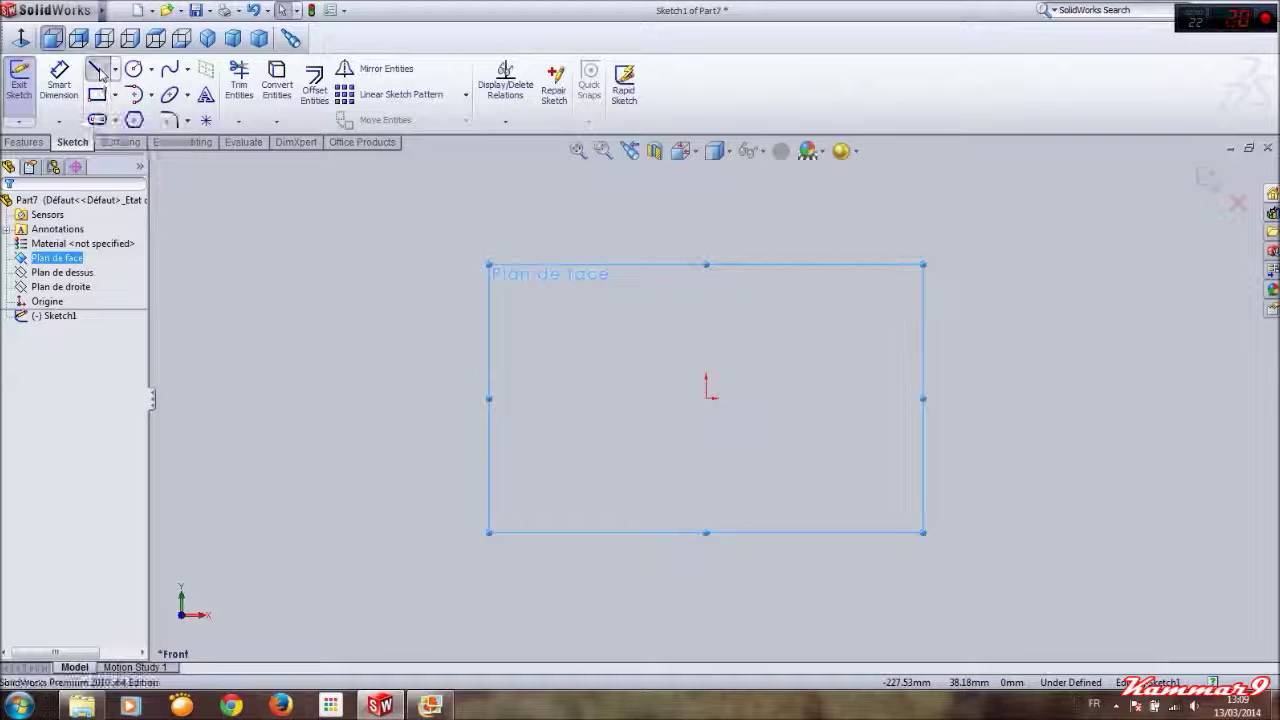
Draw the profile's bottom line and lower stepped corners with lines starting at the origin
click(97, 70)
click(706, 398)
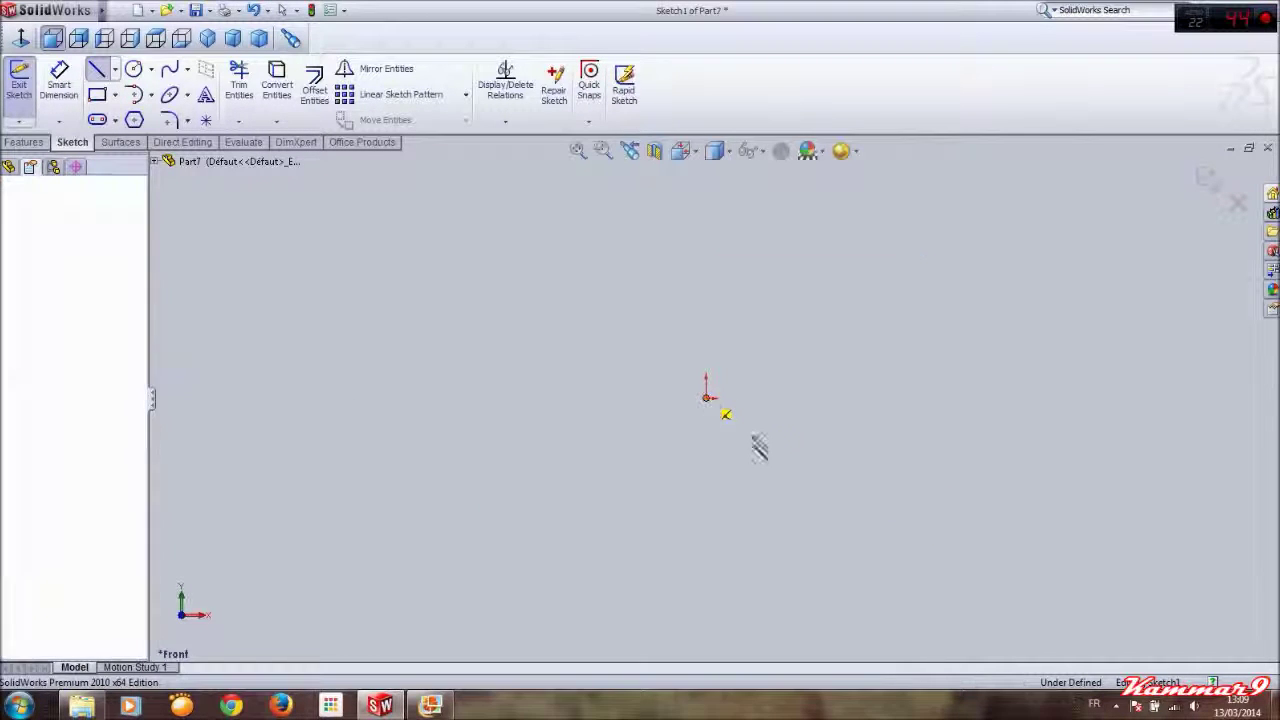
click(871, 398)
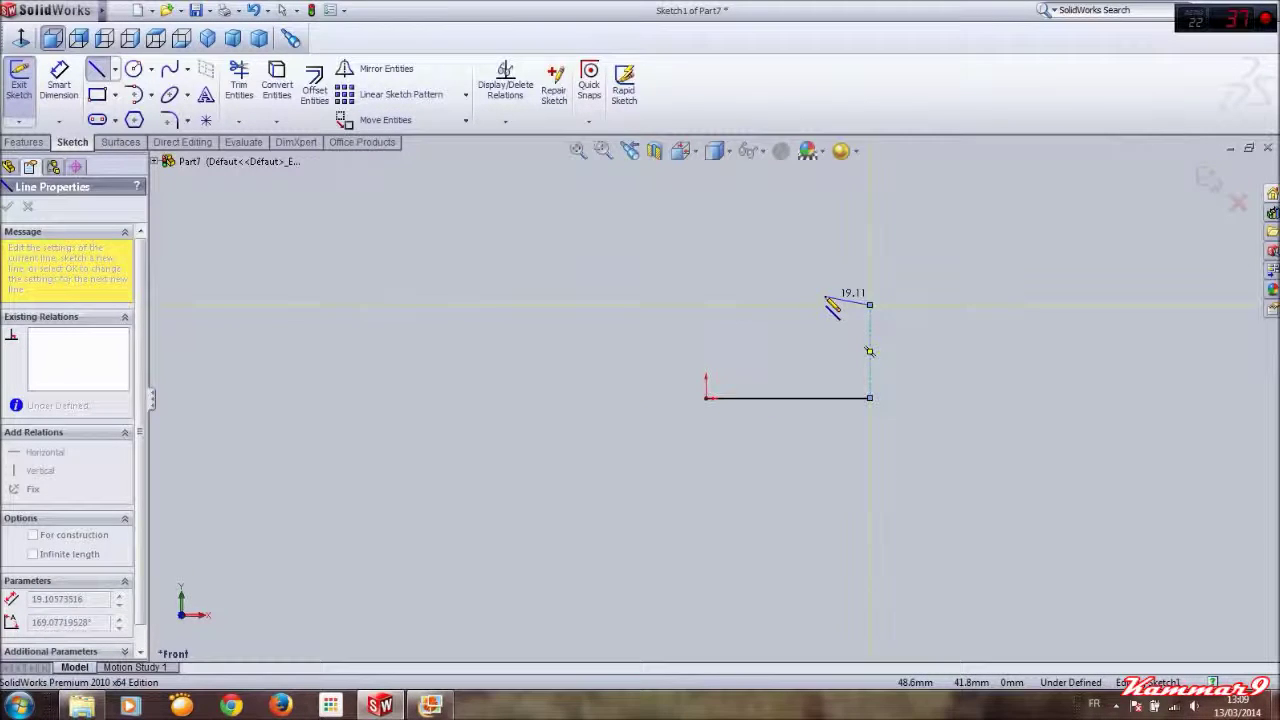
click(869, 305)
click(824, 305)
click(824, 258)
key(z)
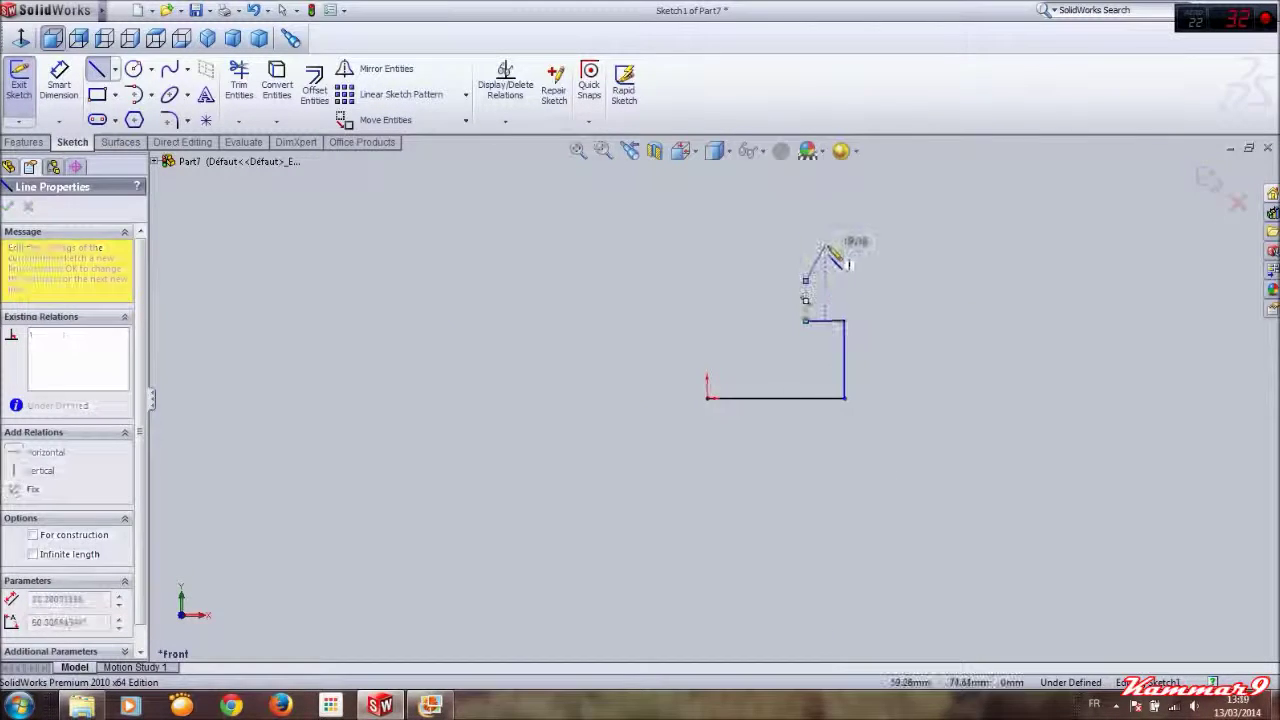
click(806, 281)
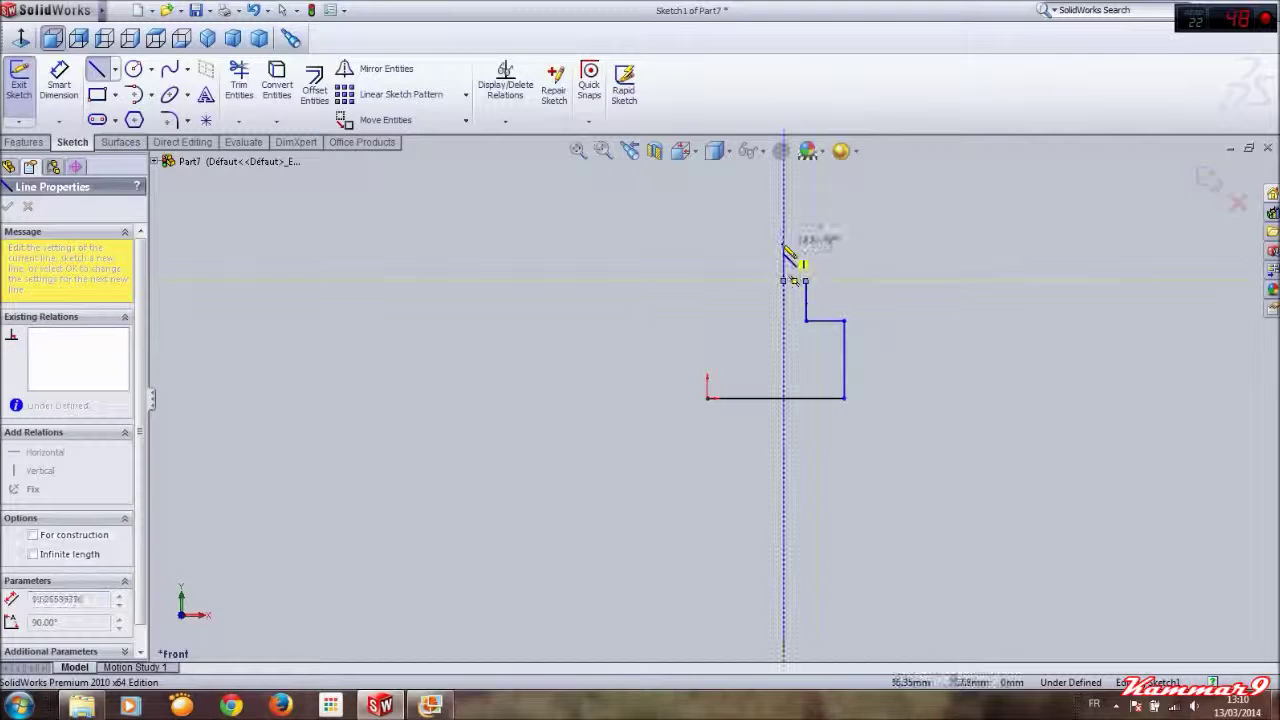
click(784, 231)
Finish the upper steps and top edge, close the outline at the origin, and check the reference
key(z)
scroll(780, 220, down, 2)
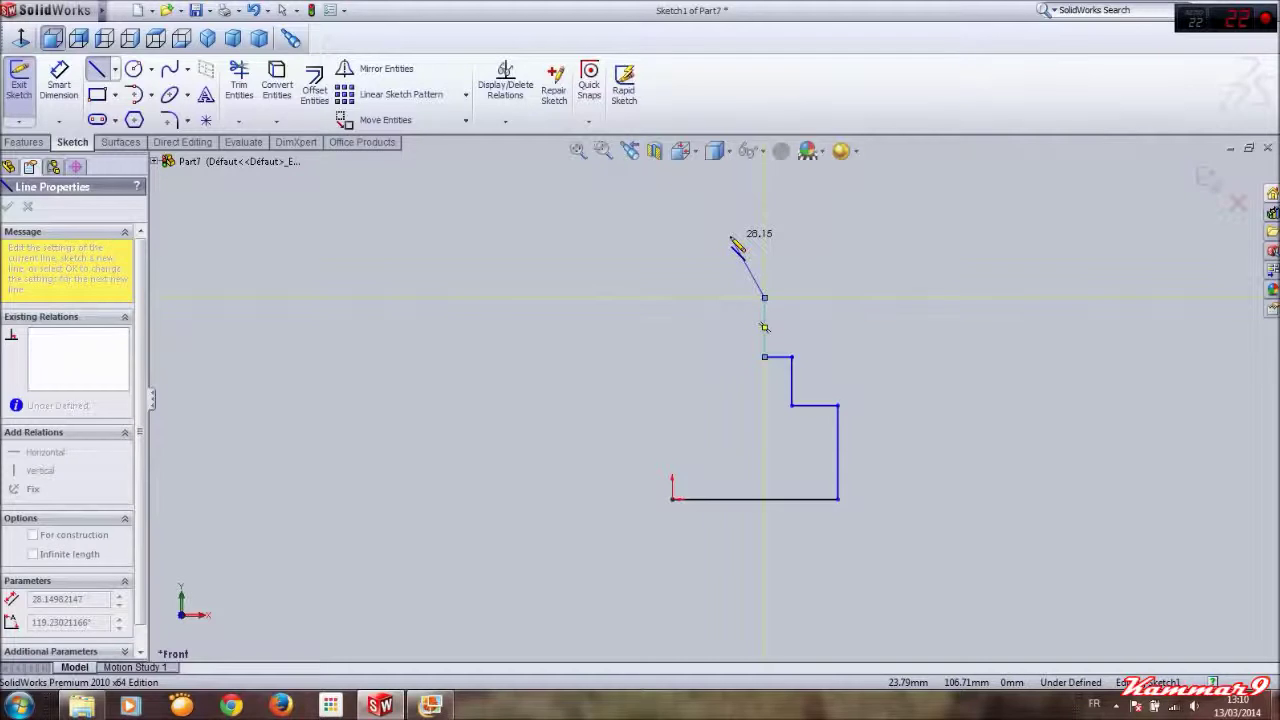
click(764, 297)
click(739, 297)
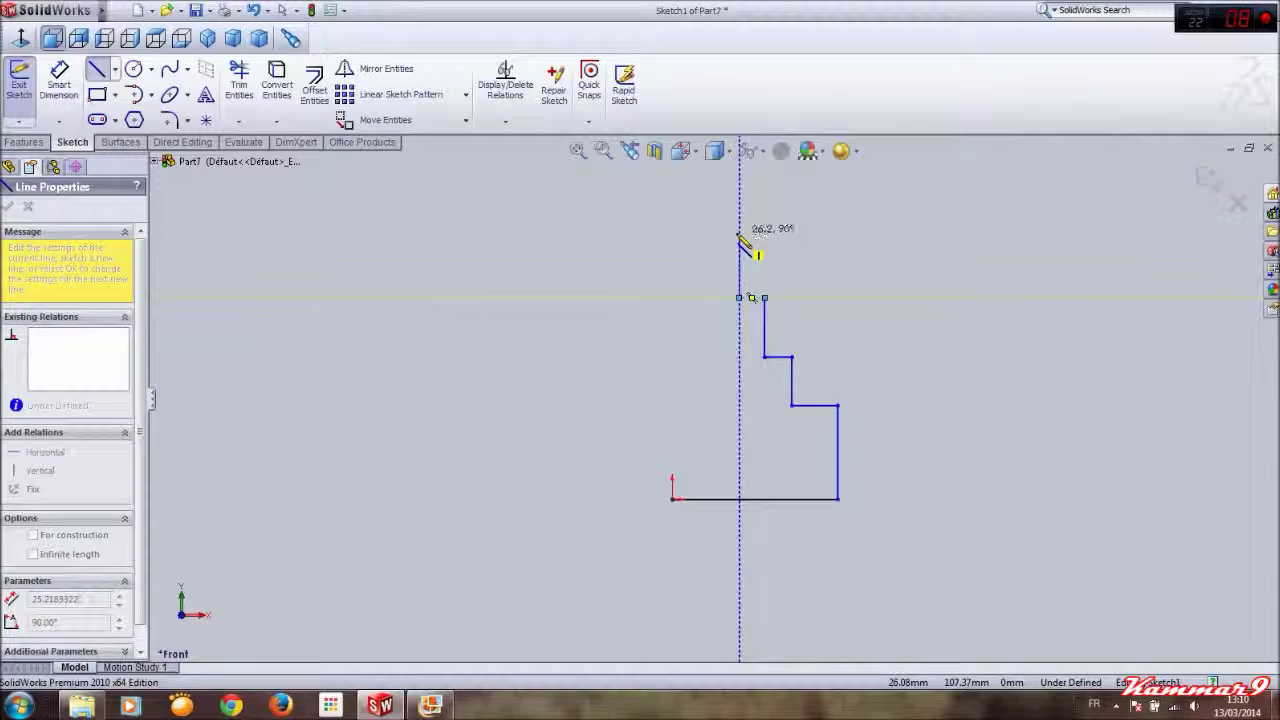
click(739, 232)
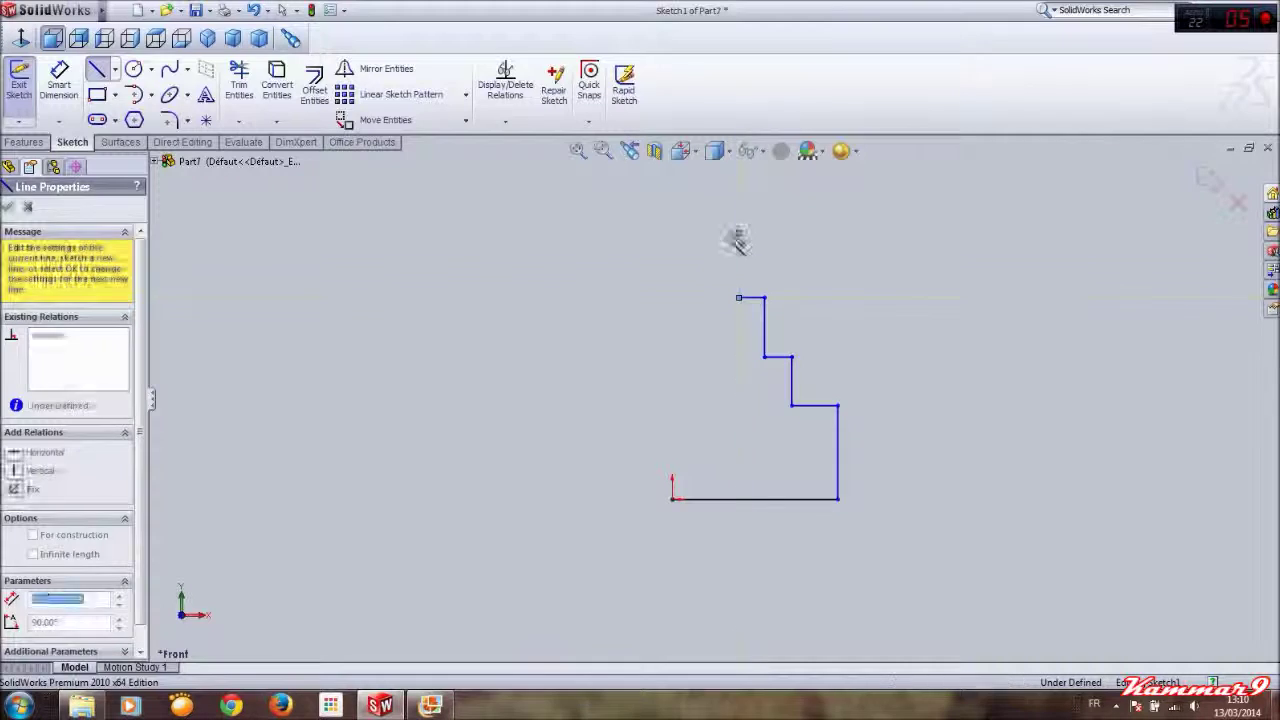
click(672, 232)
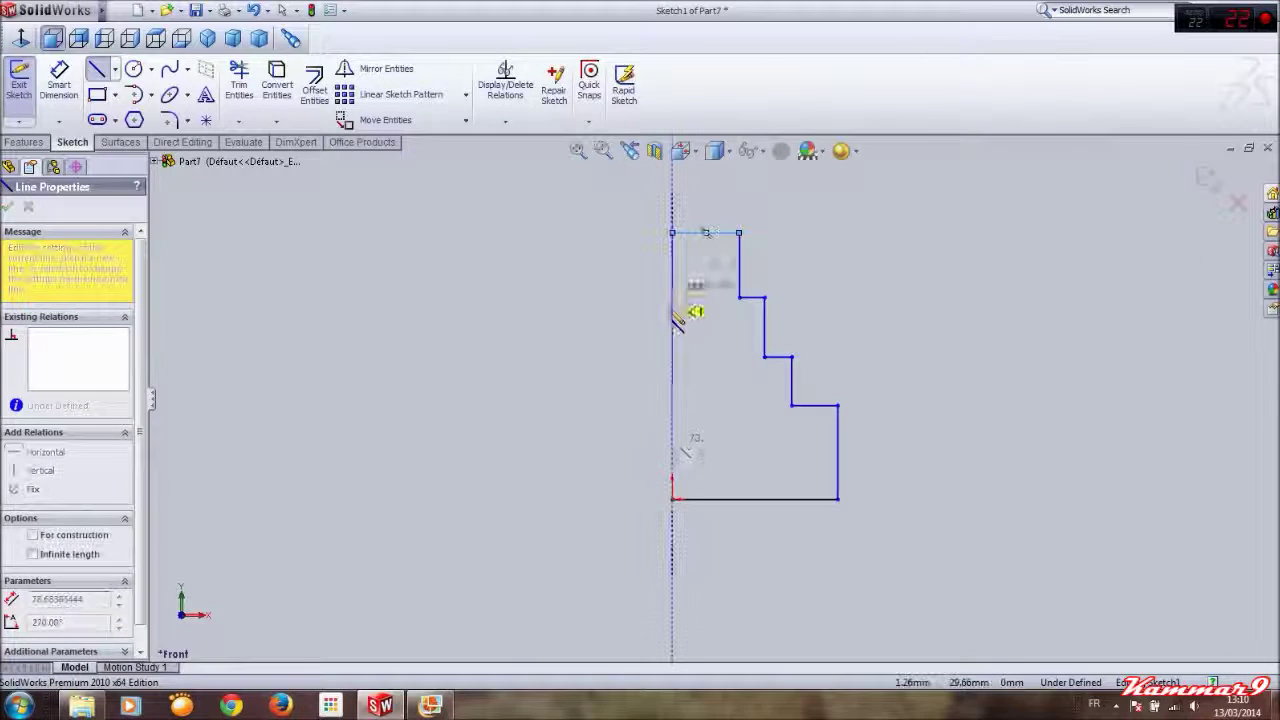
click(672, 498)
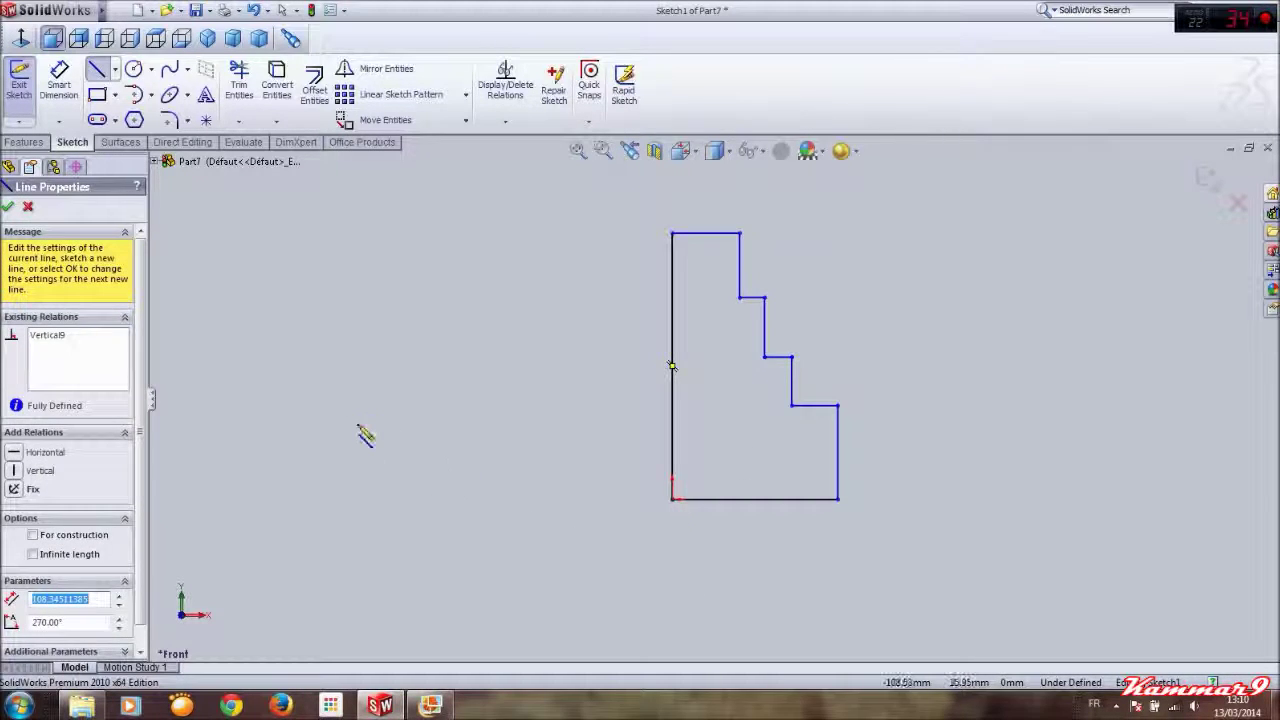
click(428, 706)
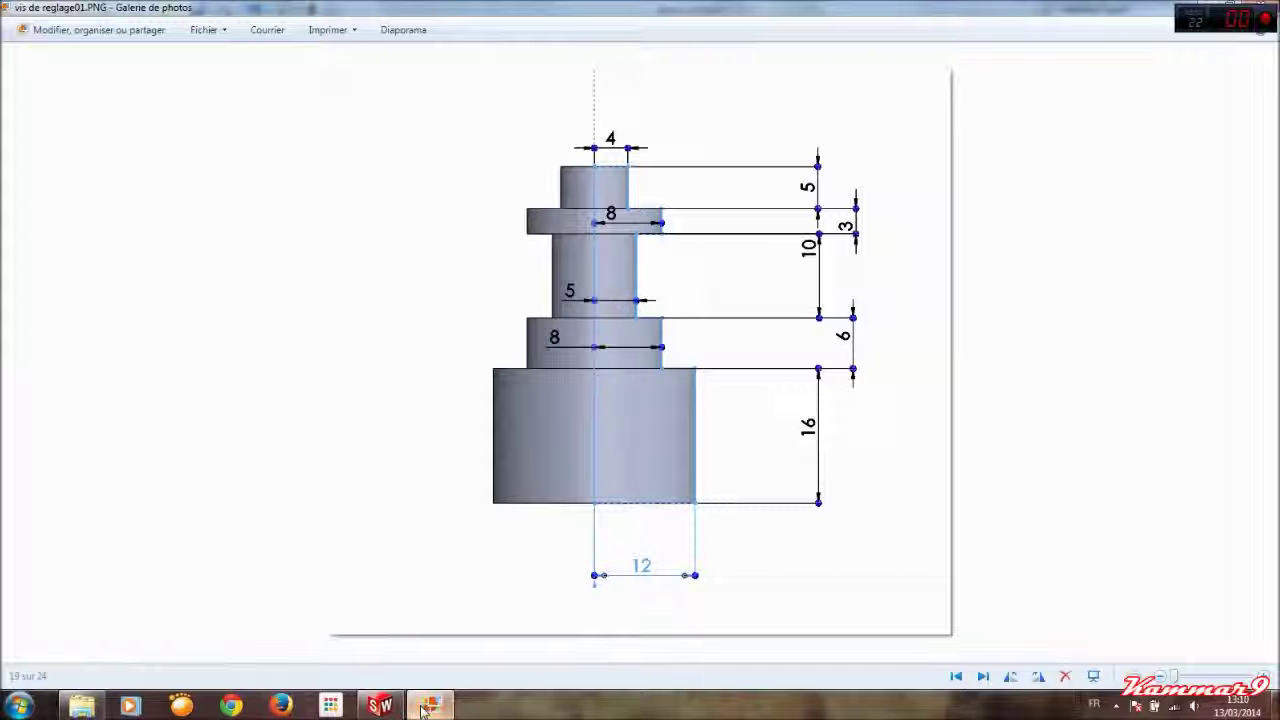
click(425, 706)
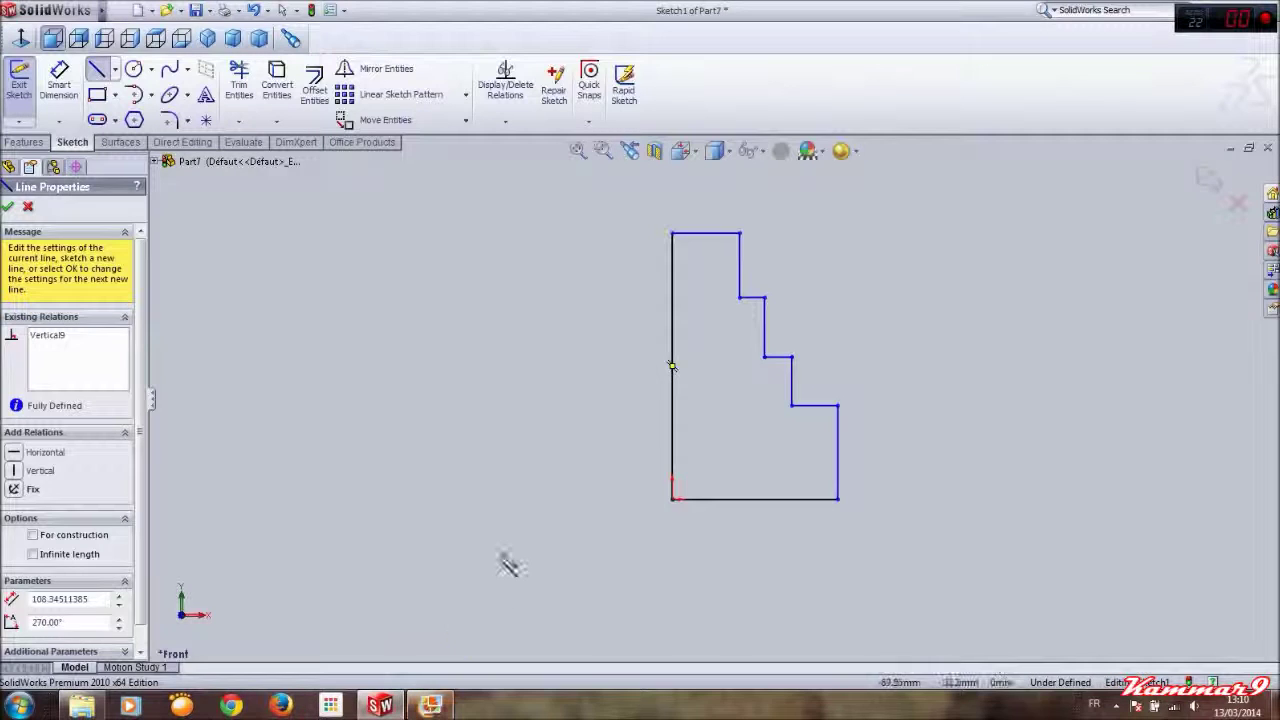
Dimension the bottom line, then the 16 mm and 6 mm step heights
right_drag(500, 563, 523, 414)
click(714, 503)
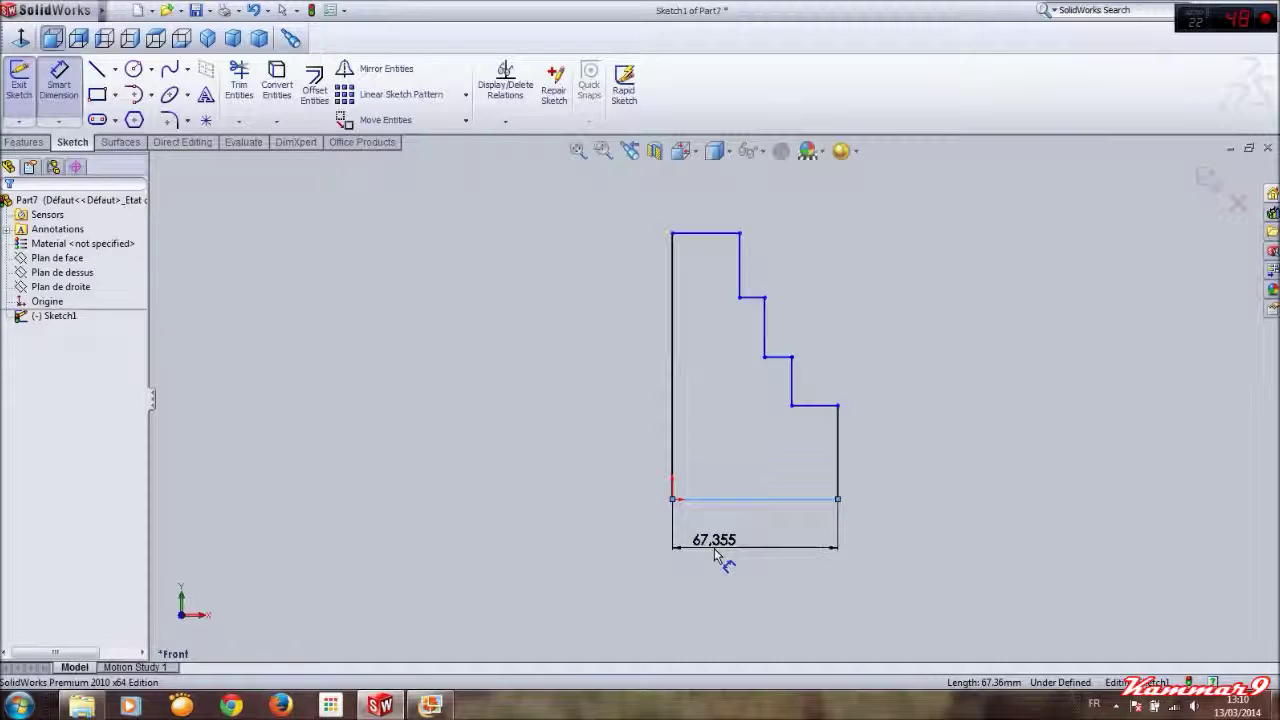
click(725, 555)
text(2)
key(Return)
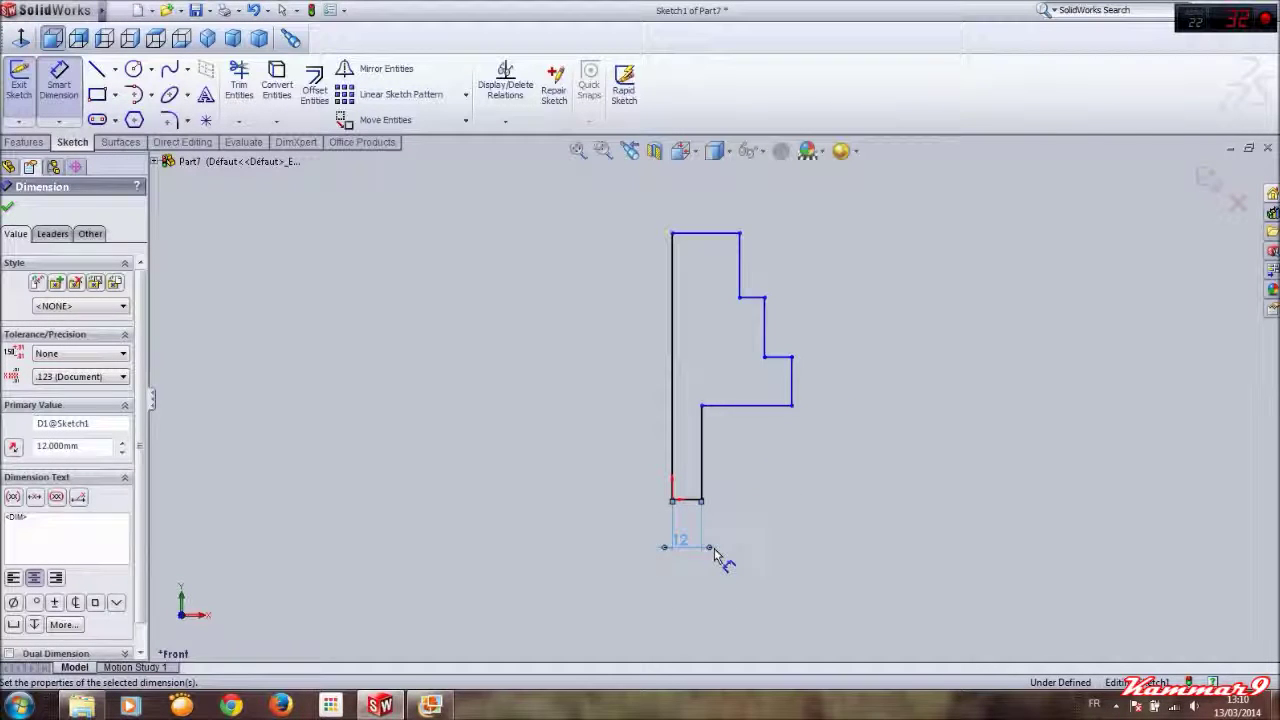
click(702, 472)
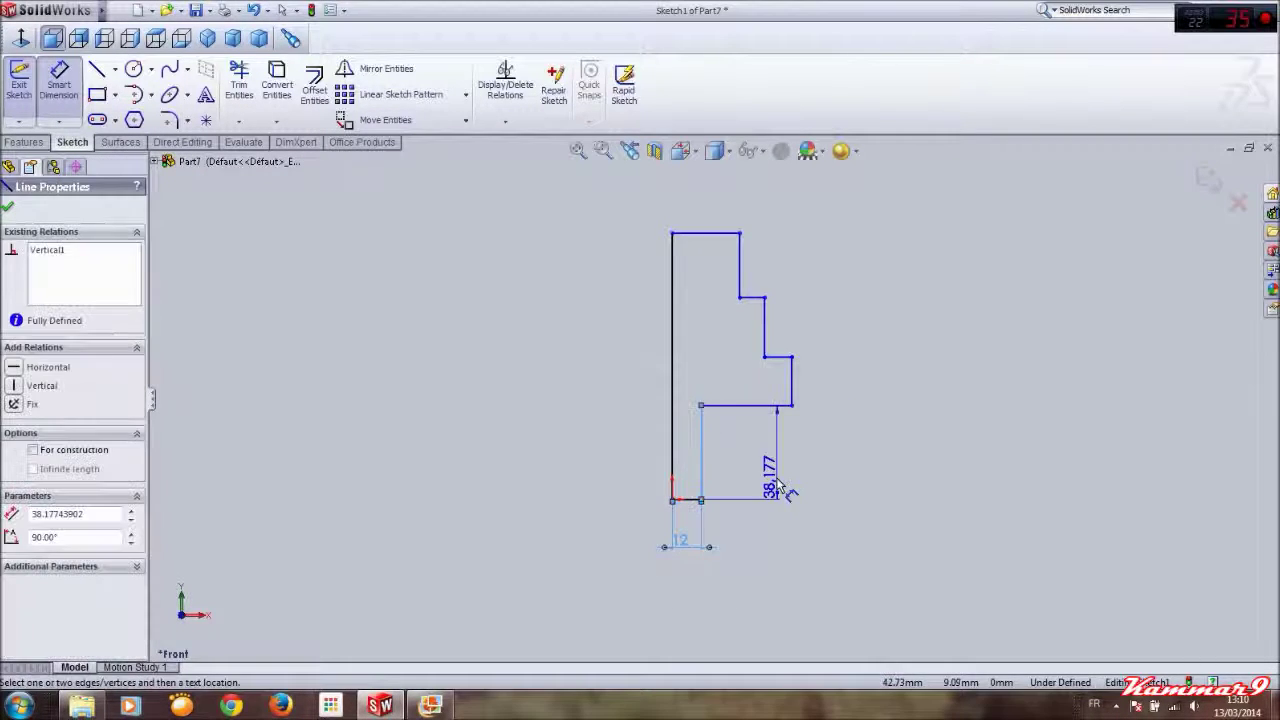
click(778, 484)
text(16)
key(Return)
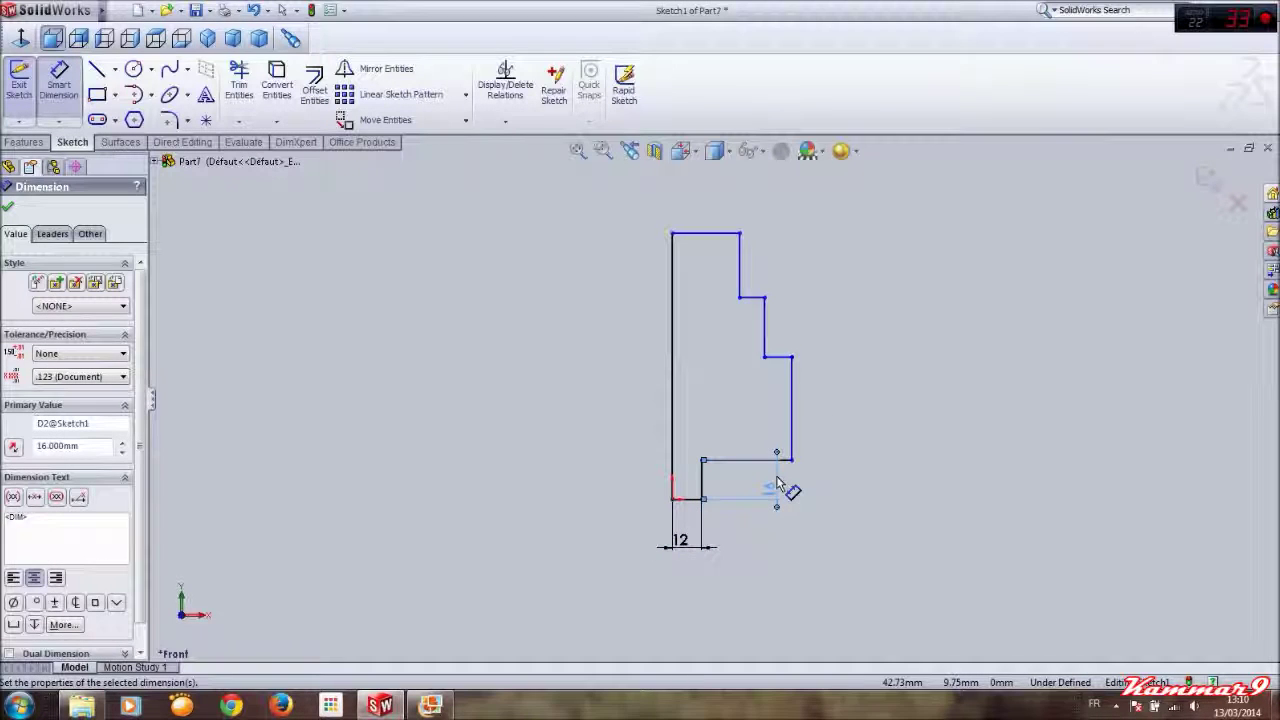
click(793, 445)
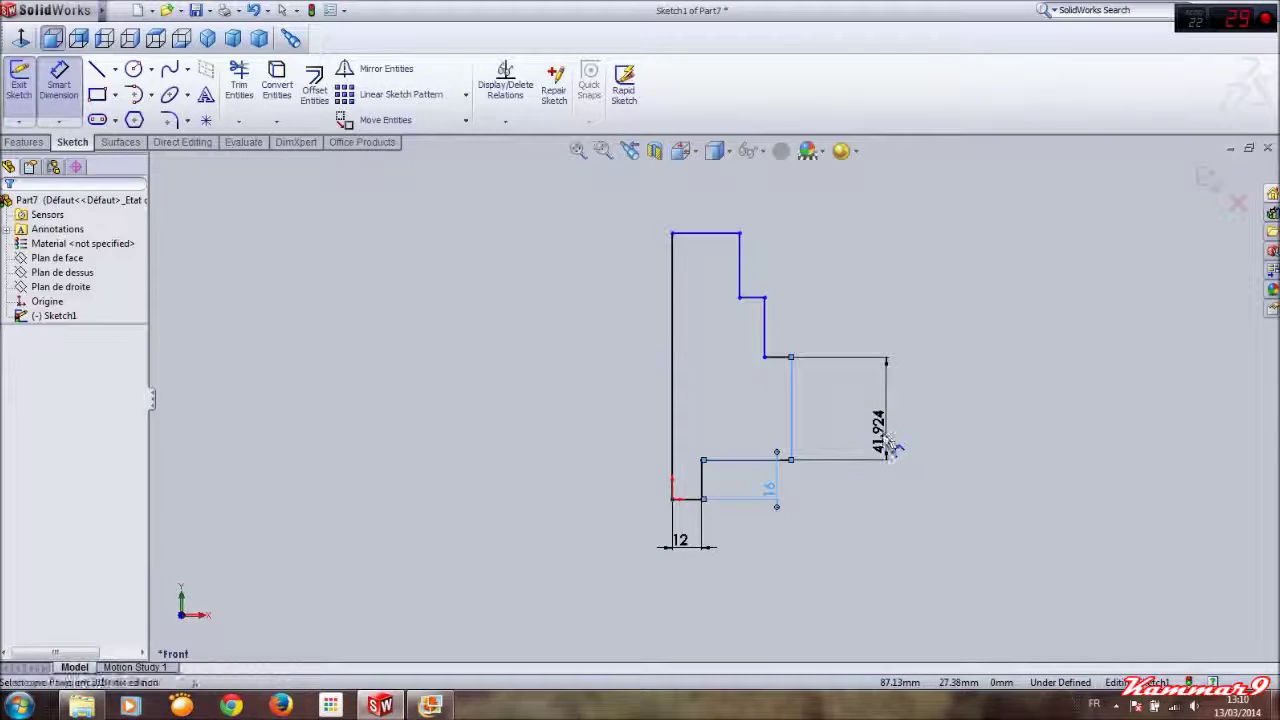
click(880, 432)
text(6)
key(Return)
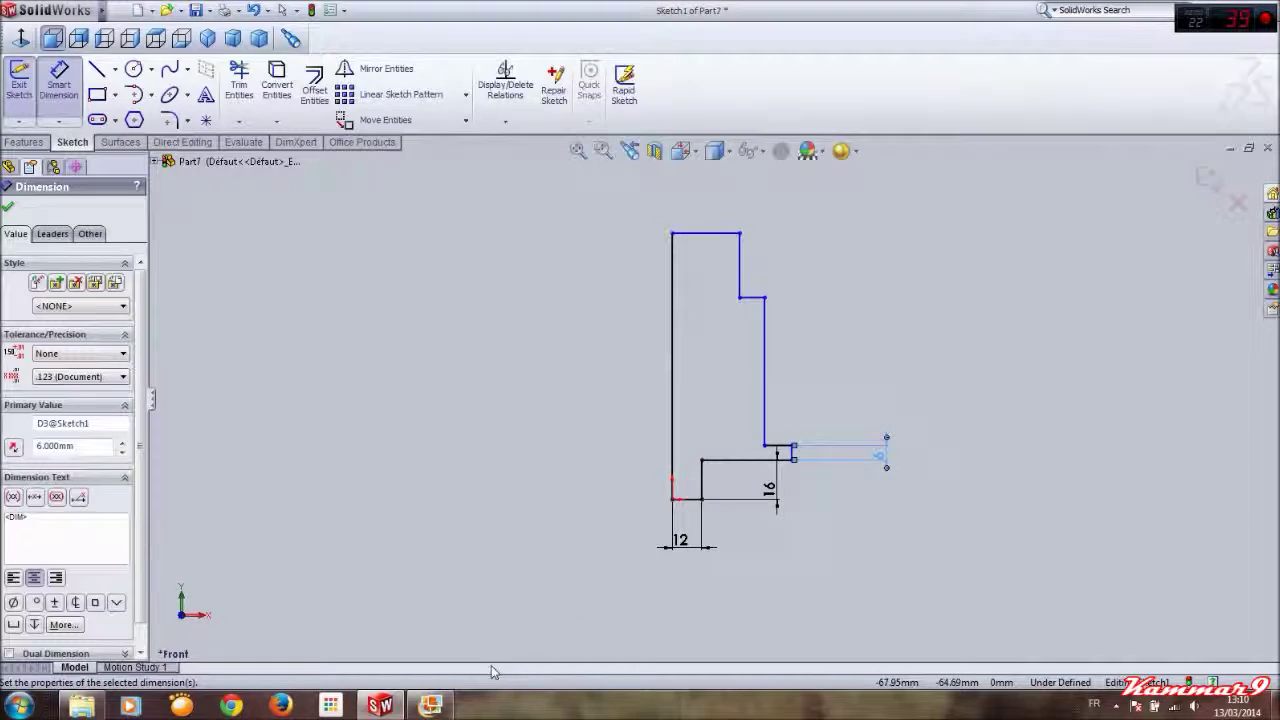
After checking the reference, add 10 mm and 3 mm step heights and select the top edge
click(430, 706)
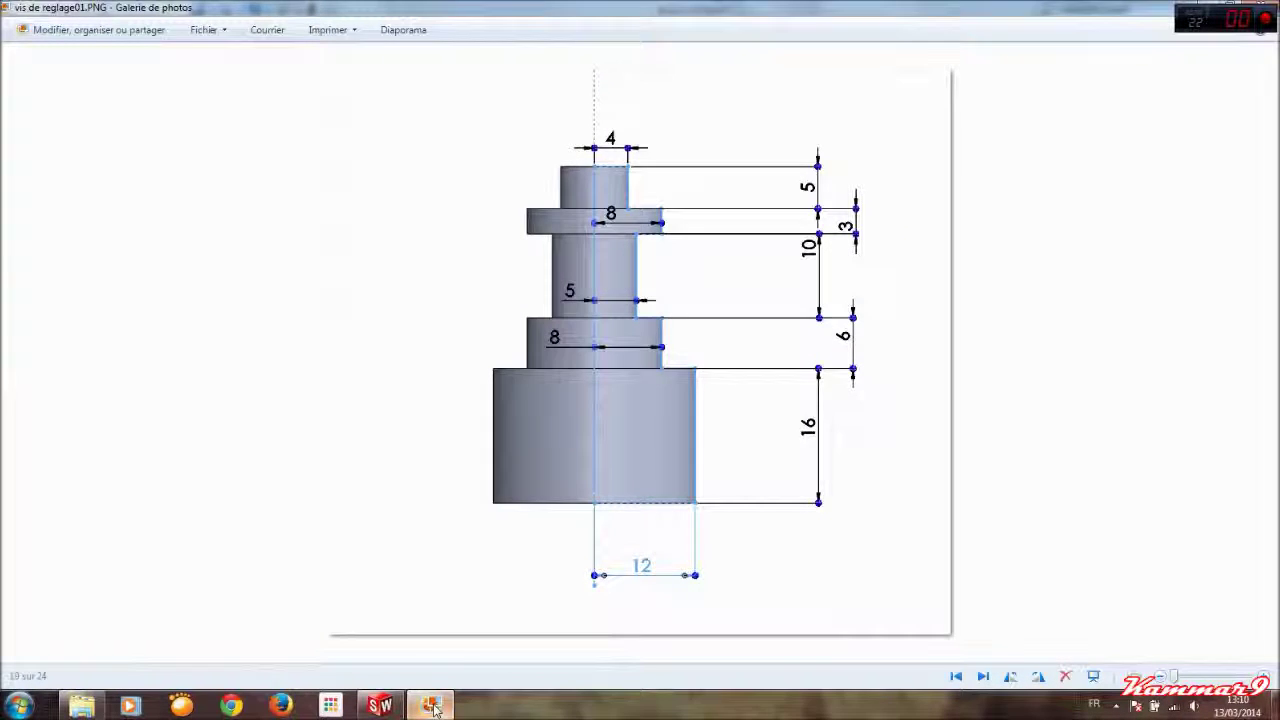
click(434, 708)
click(765, 410)
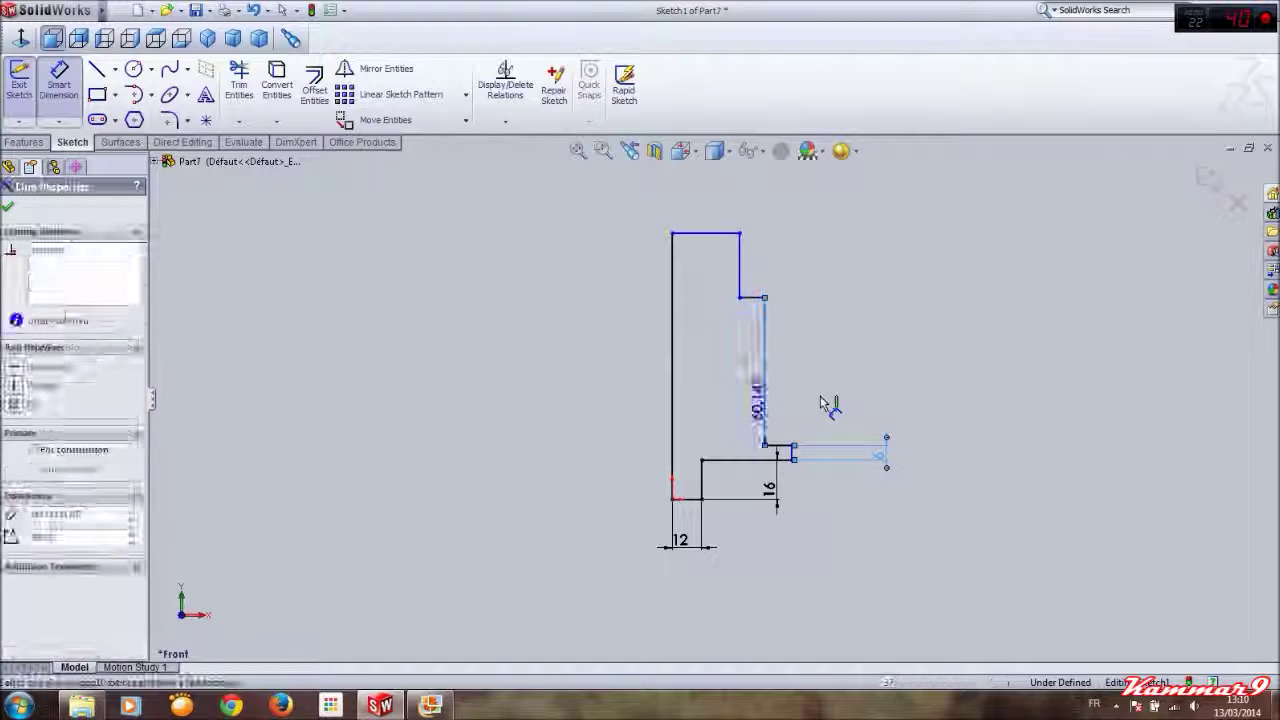
click(822, 404)
text(10)
key(Return)
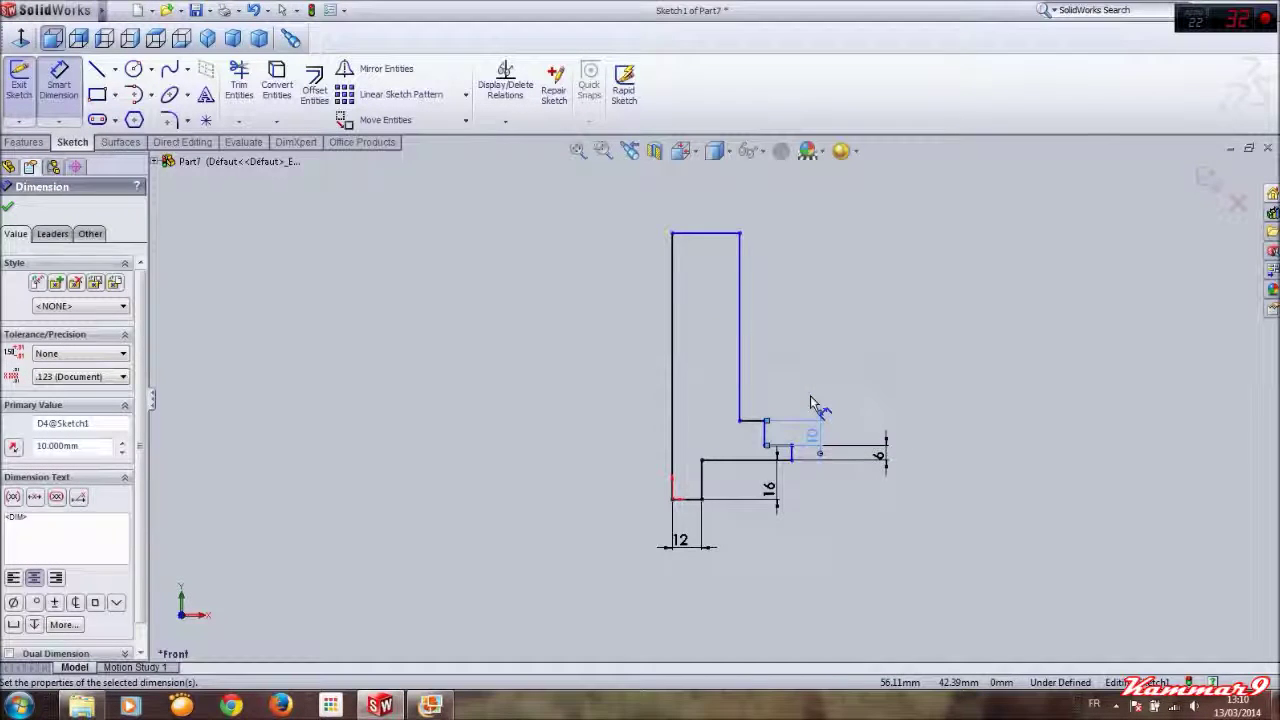
click(750, 370)
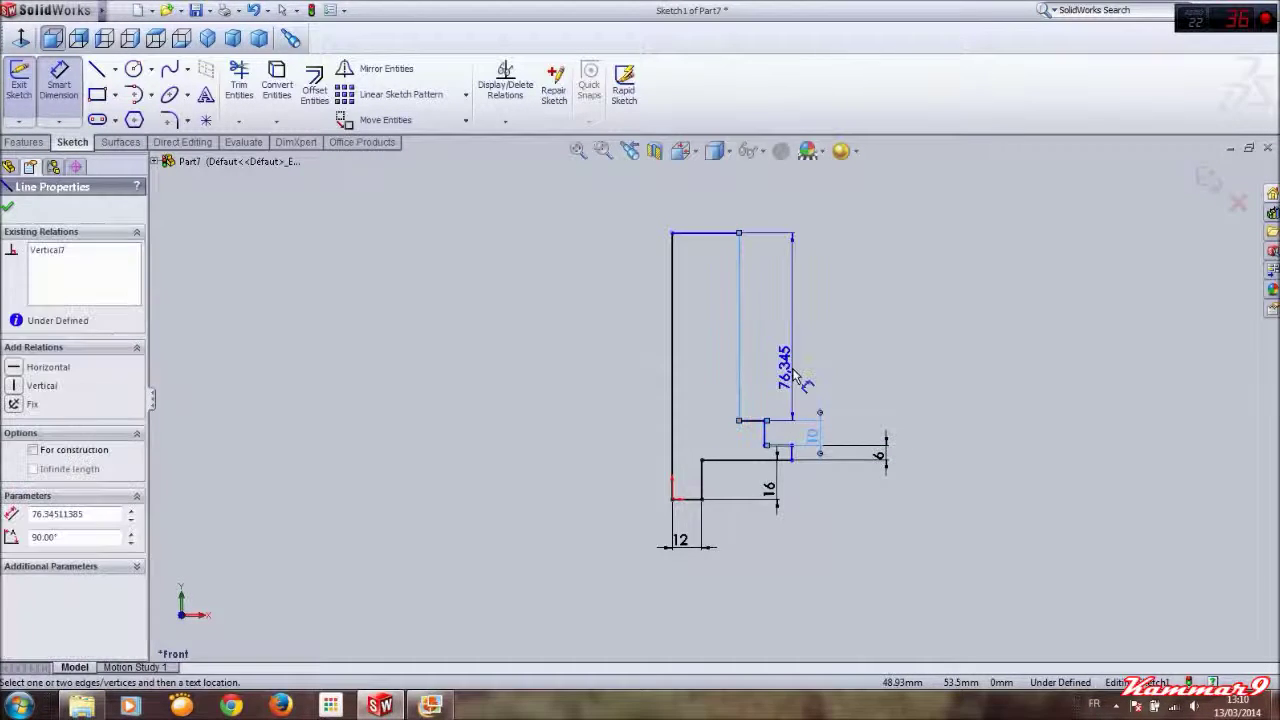
click(908, 399)
text(3)
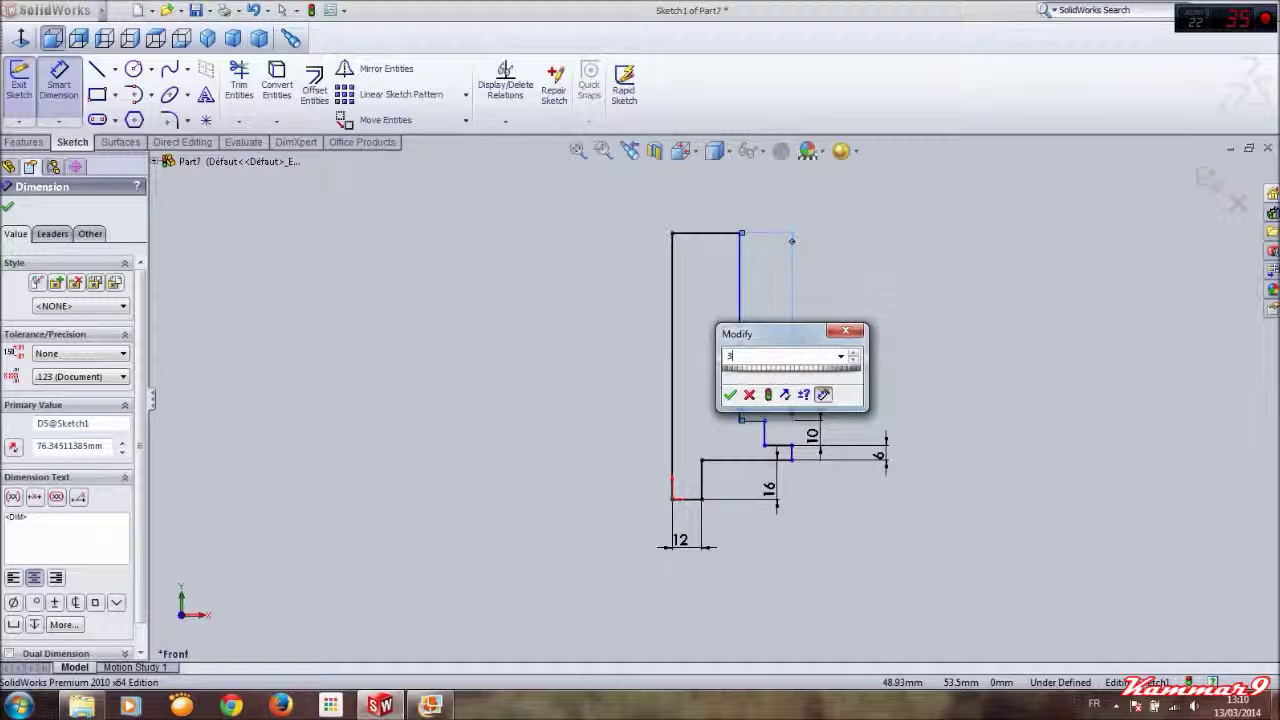
key(Return)
scroll(740, 423, down, 3)
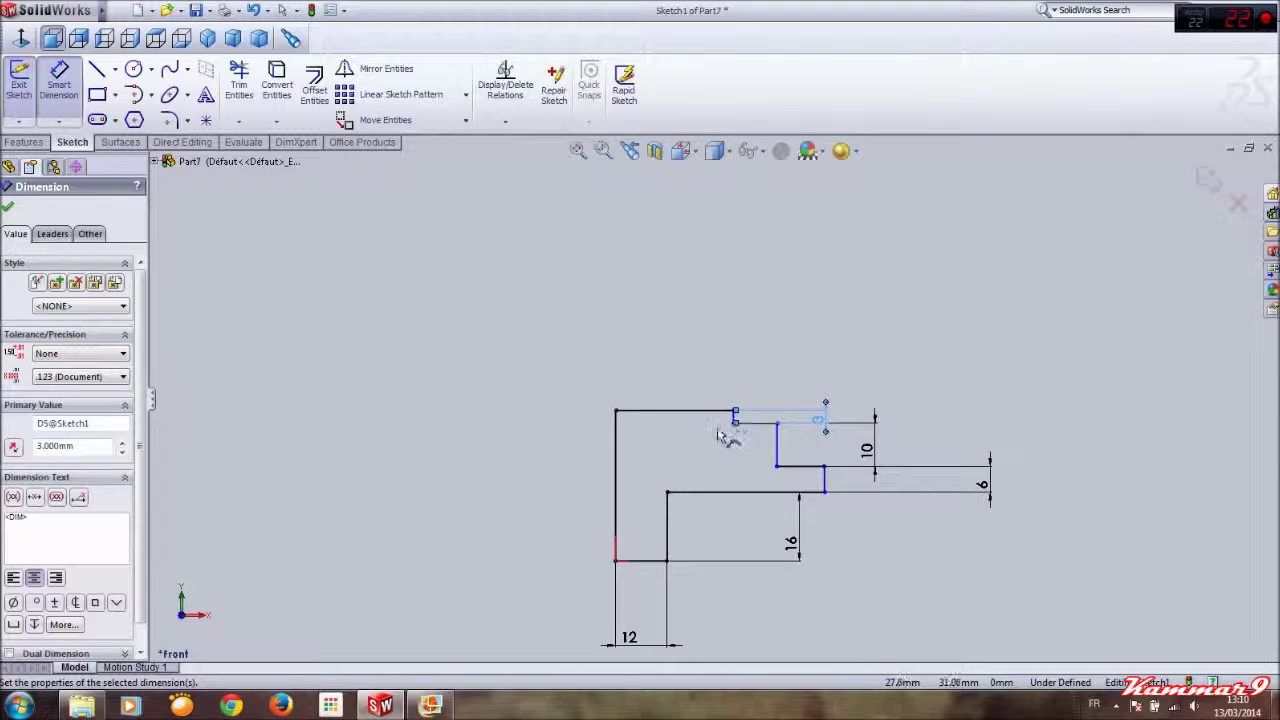
scroll(725, 432, down, 3)
key(Escape)
click(705, 393)
Replace the top edge with a new raised step, extend the left edge to meet it, and view the reference
key(Delete)
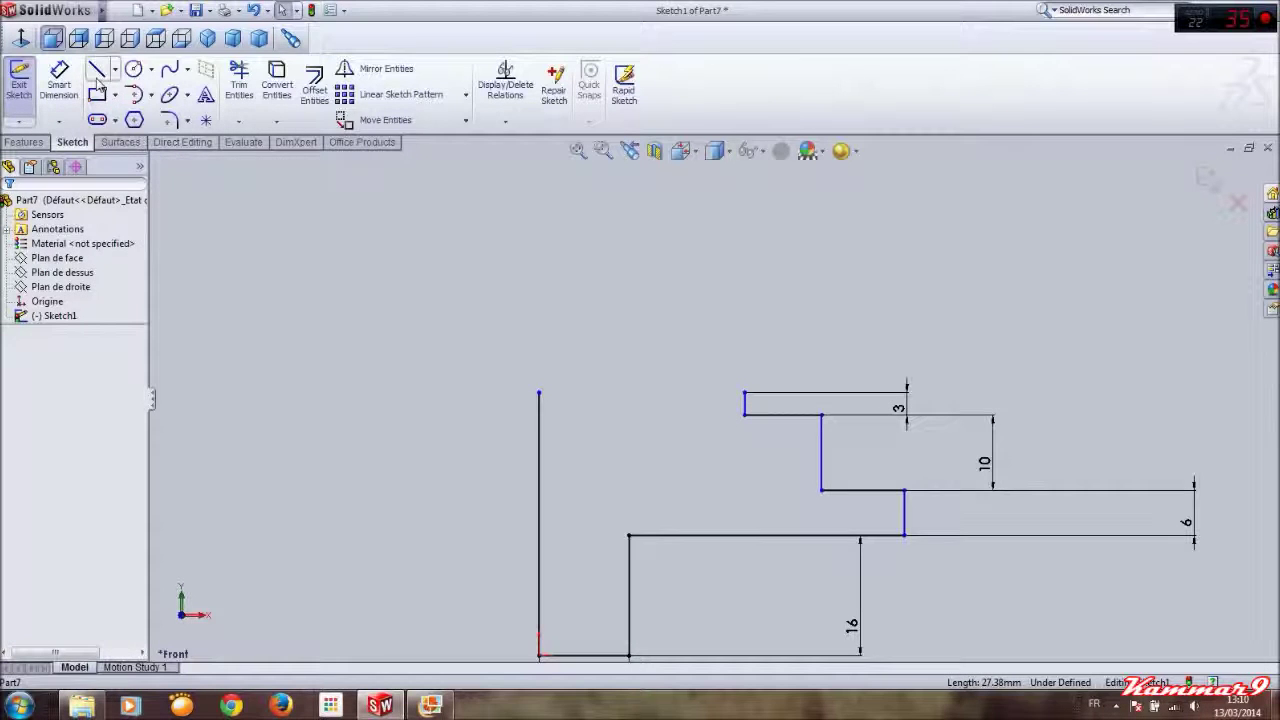
click(97, 74)
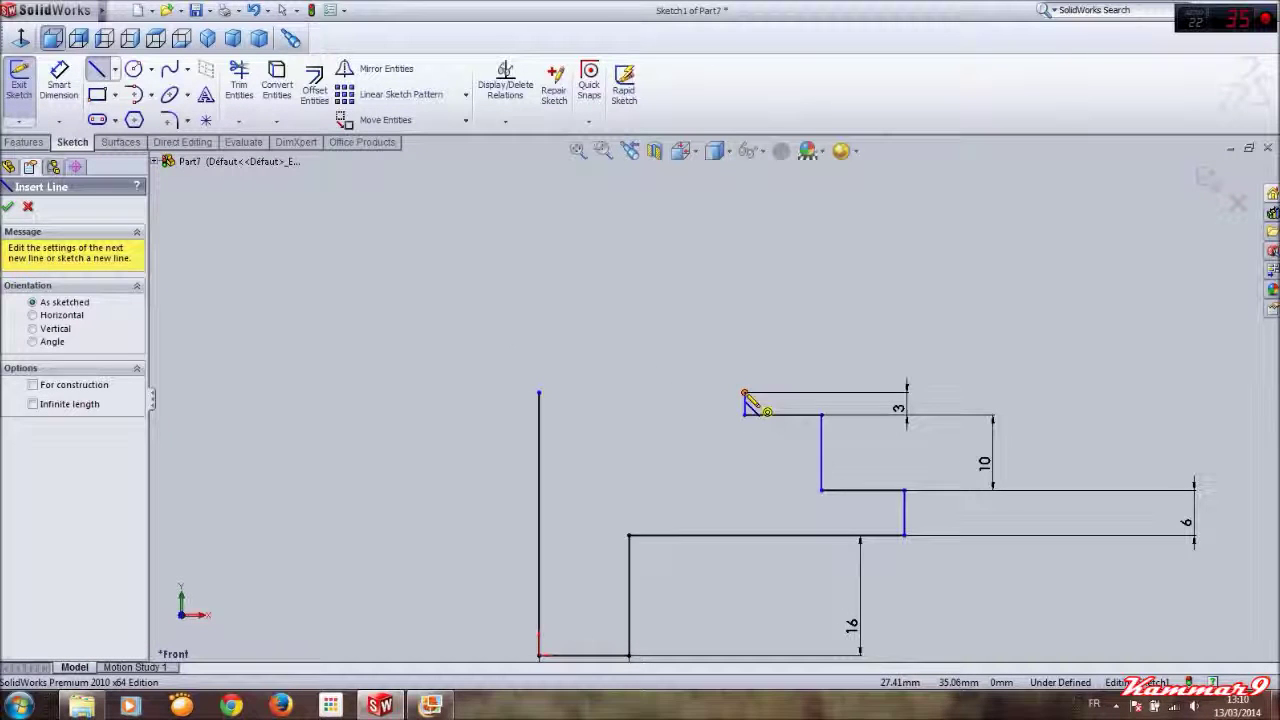
click(696, 392)
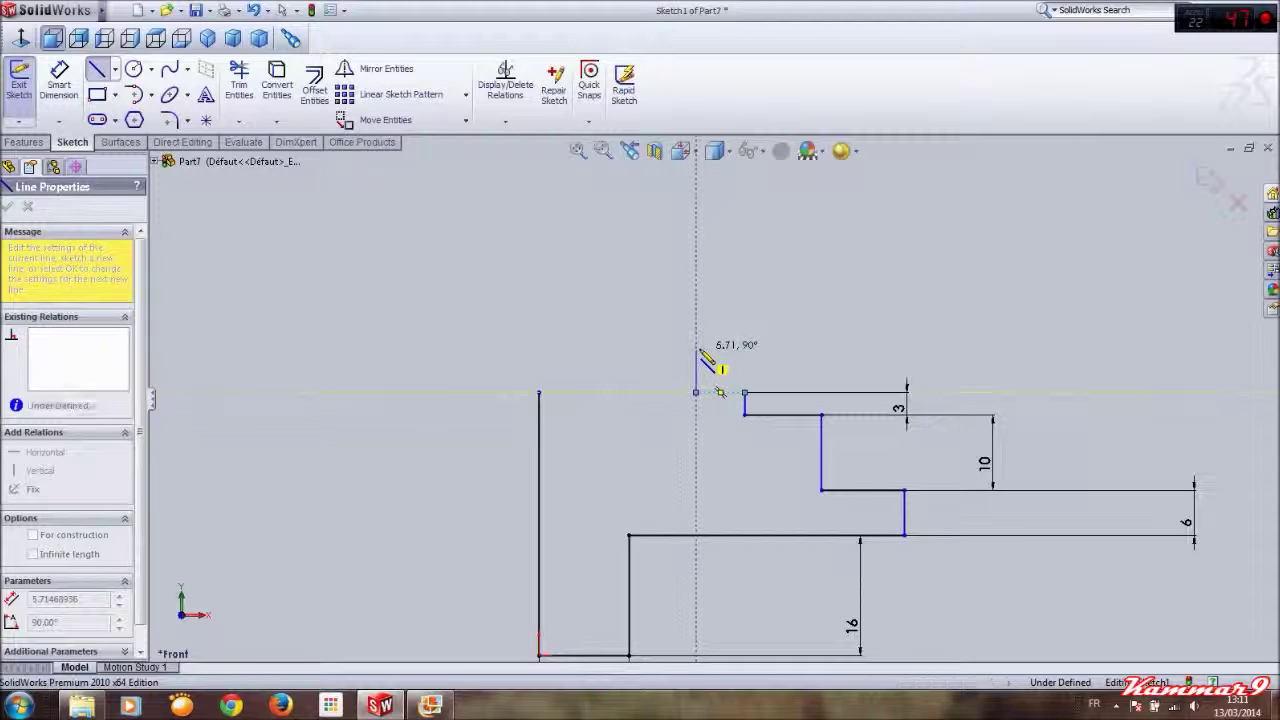
click(696, 350)
click(539, 350)
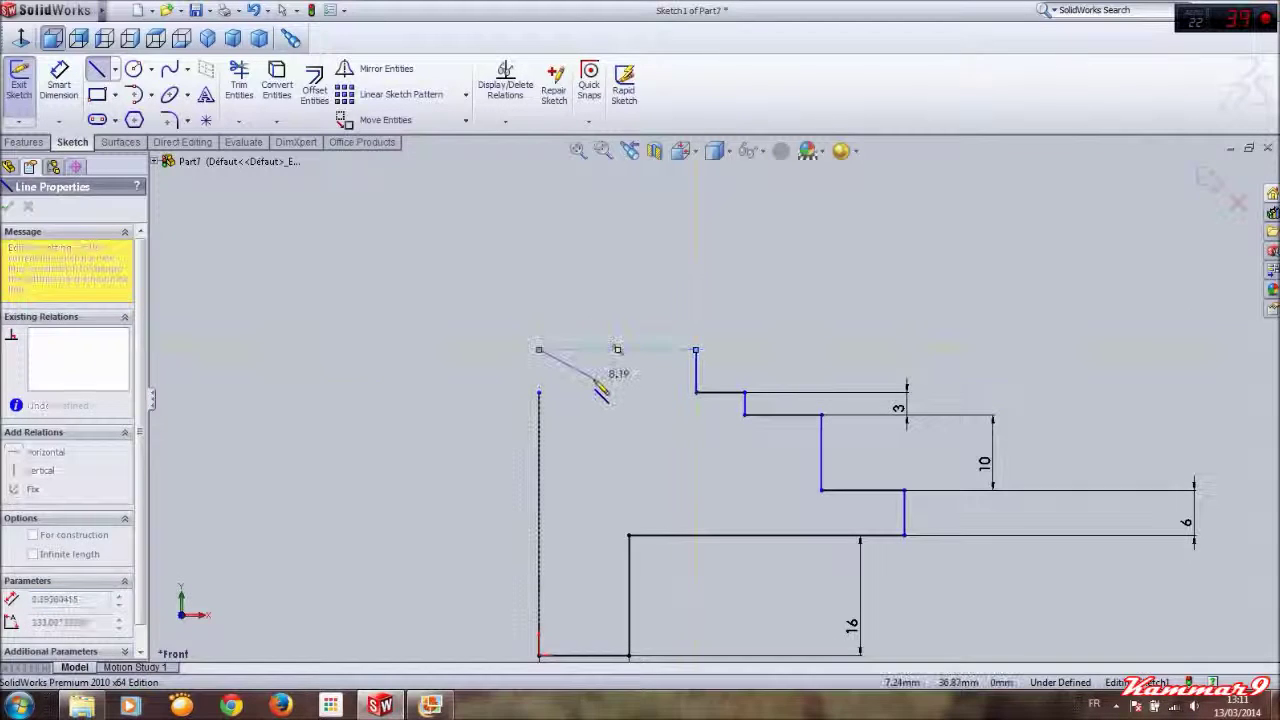
key(Escape)
drag(539, 392, 539, 350)
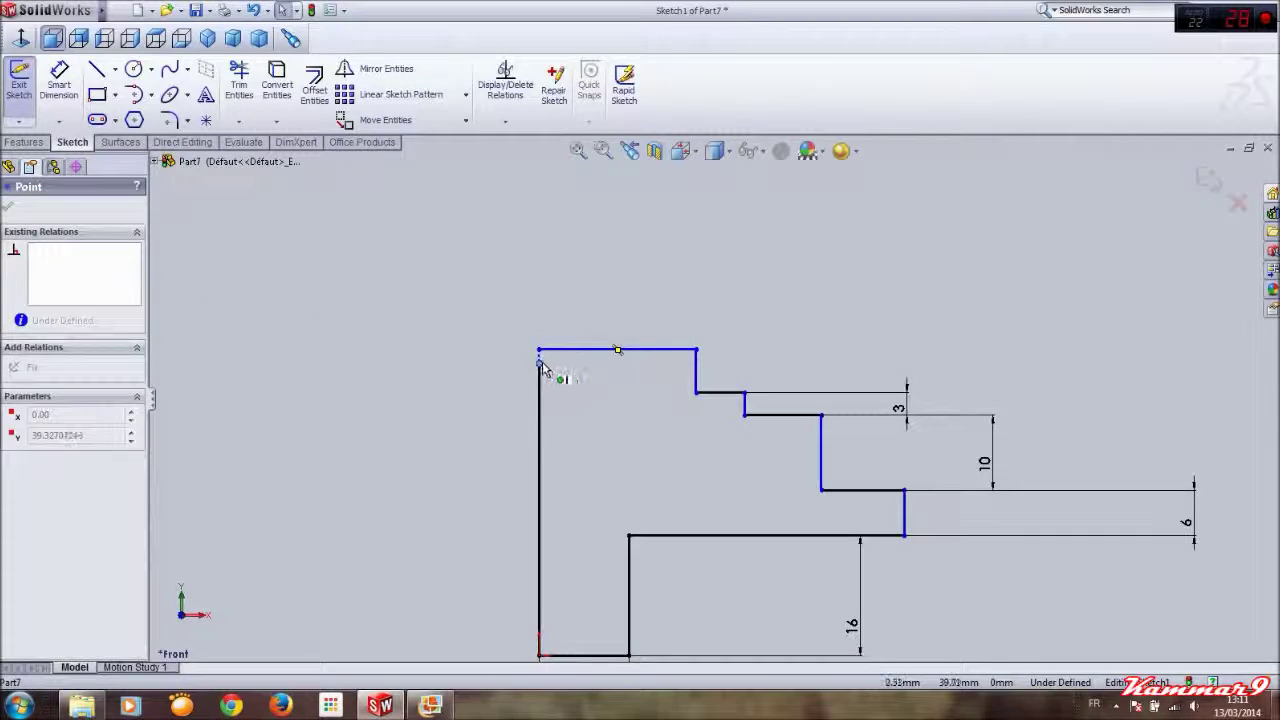
click(626, 423)
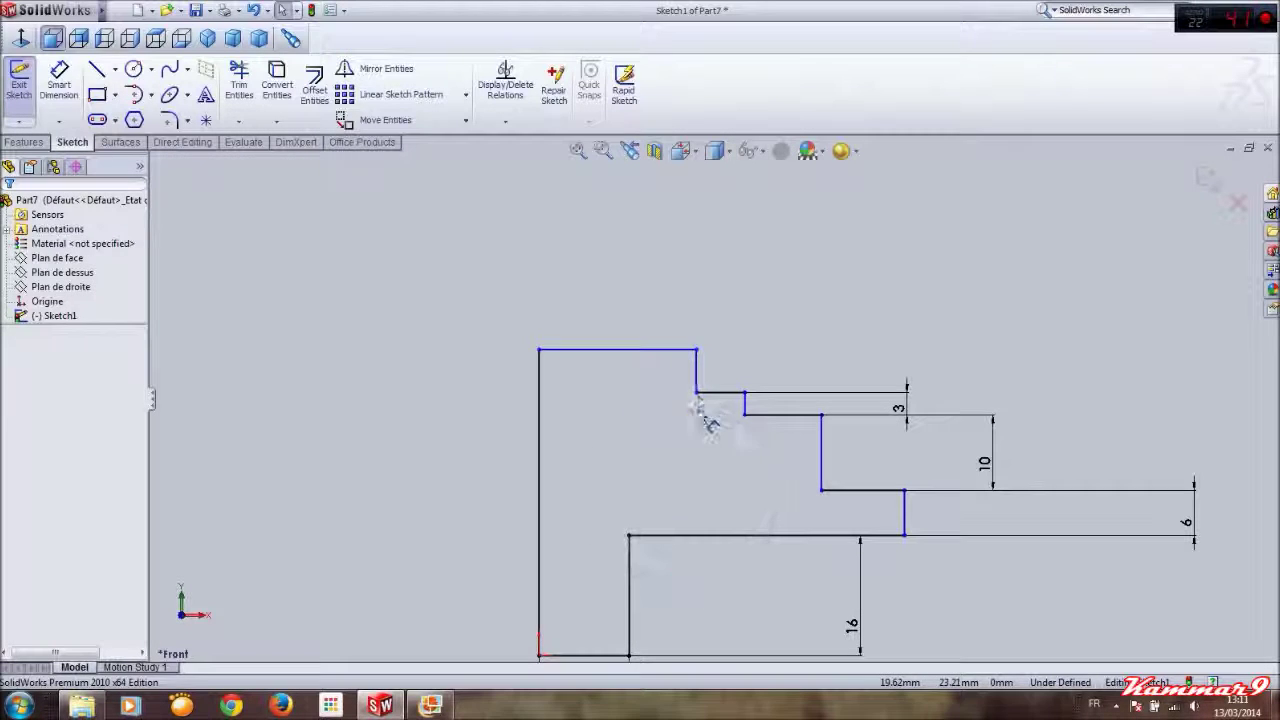
key(d)
key(alt+Tab)
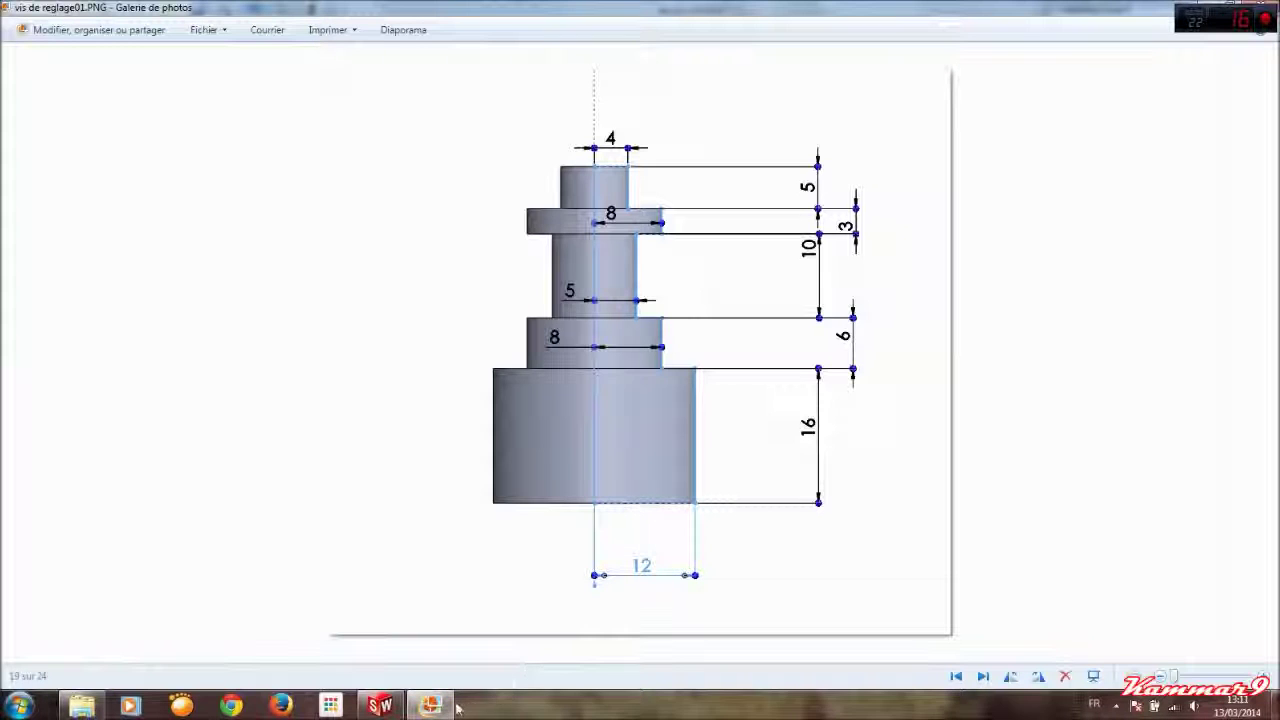
click(985, 678)
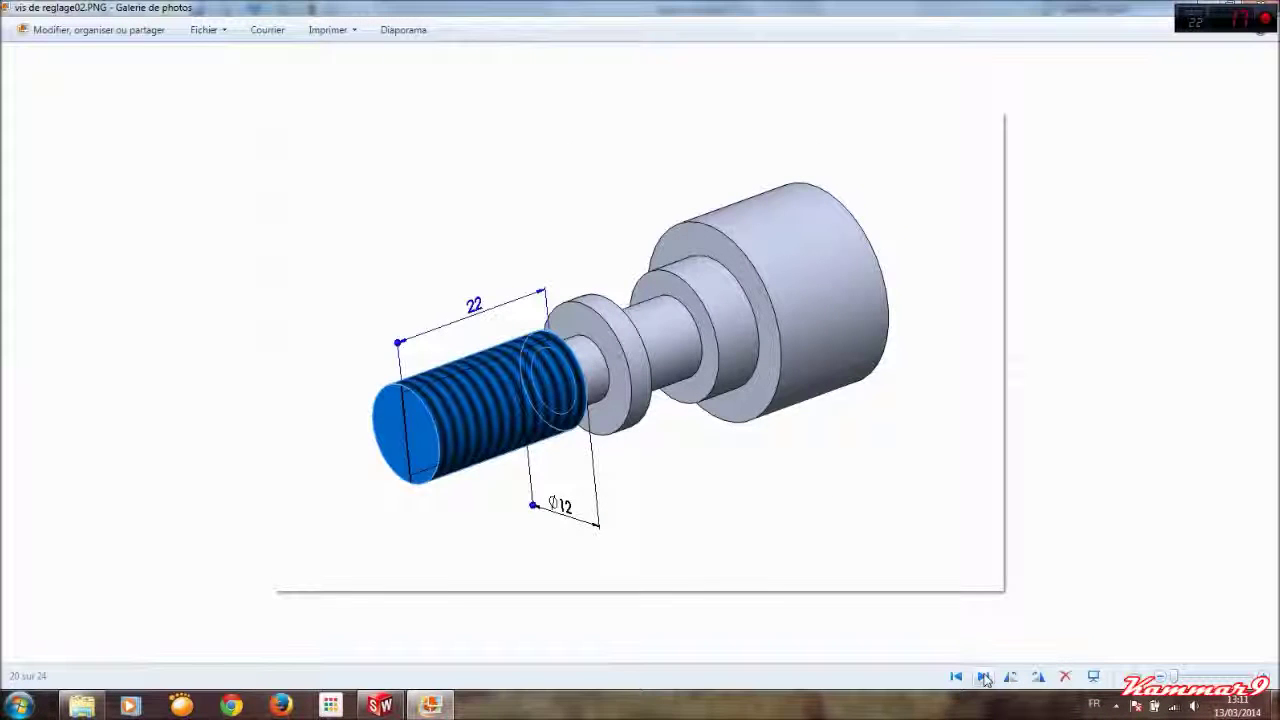
click(985, 678)
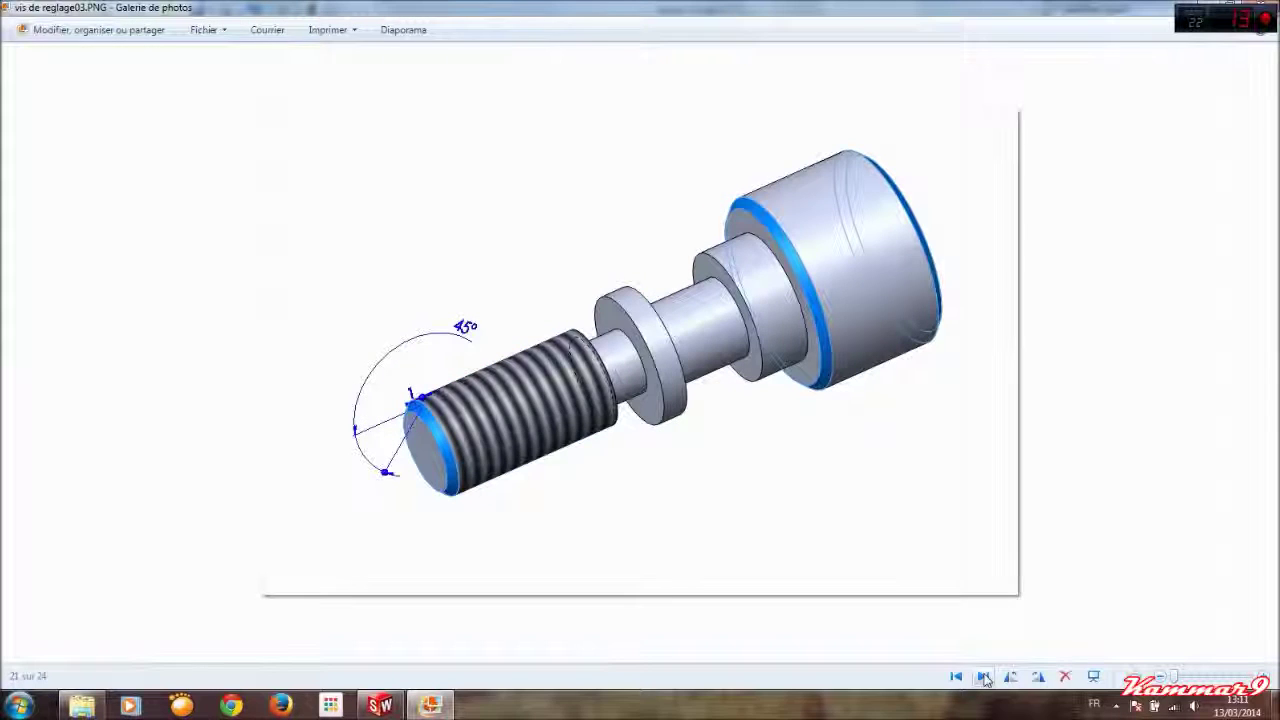
click(957, 678)
click(957, 678)
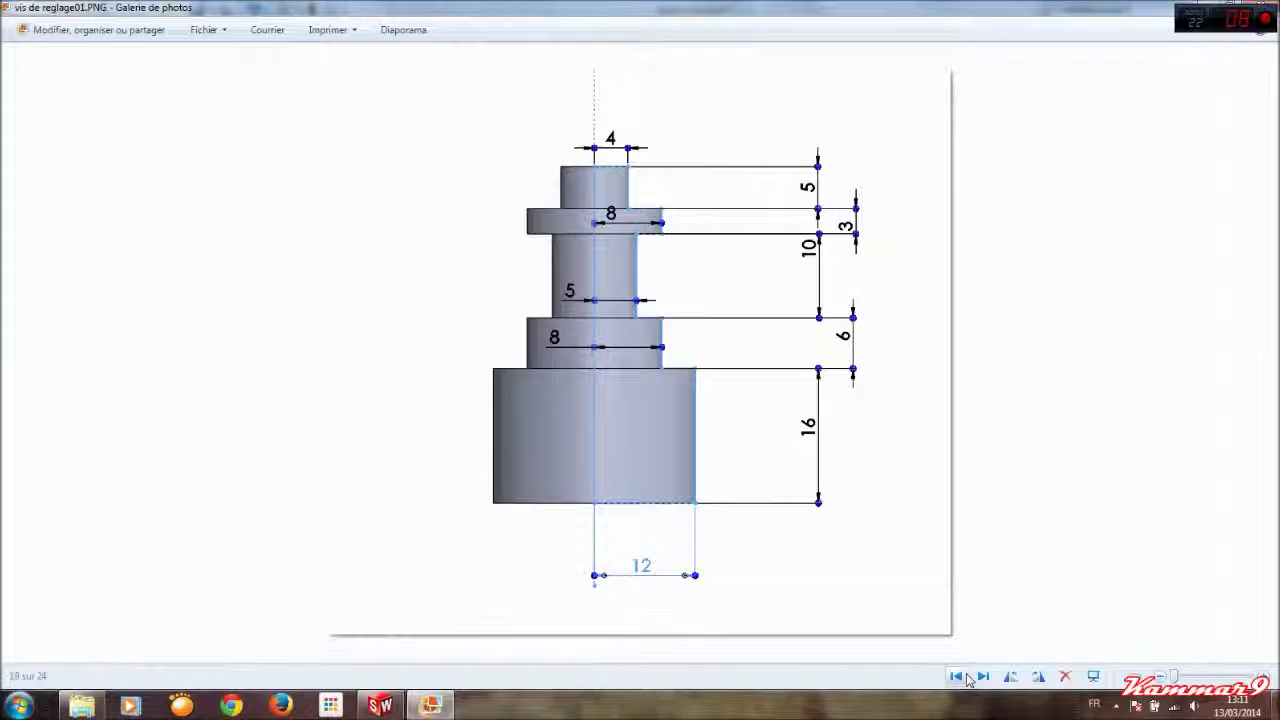
Dimension the new top step 5 mm tall
click(432, 706)
click(697, 376)
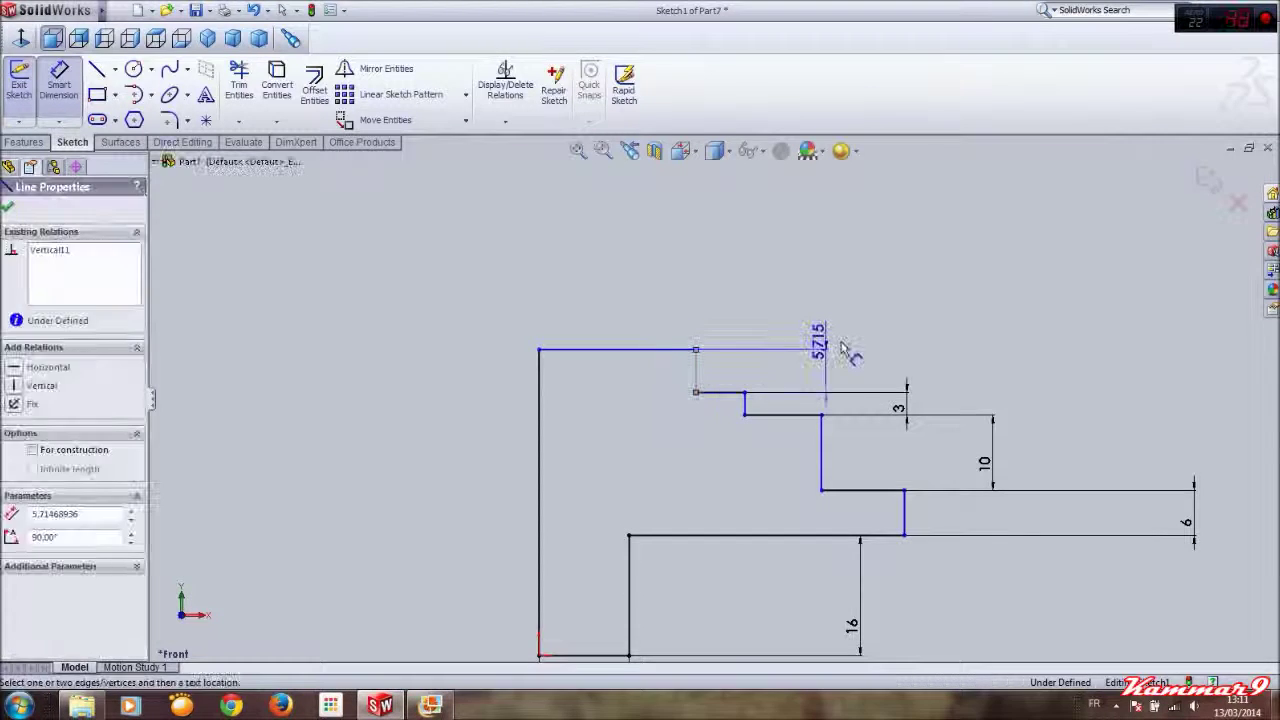
click(840, 348)
text(5)
key(Return)
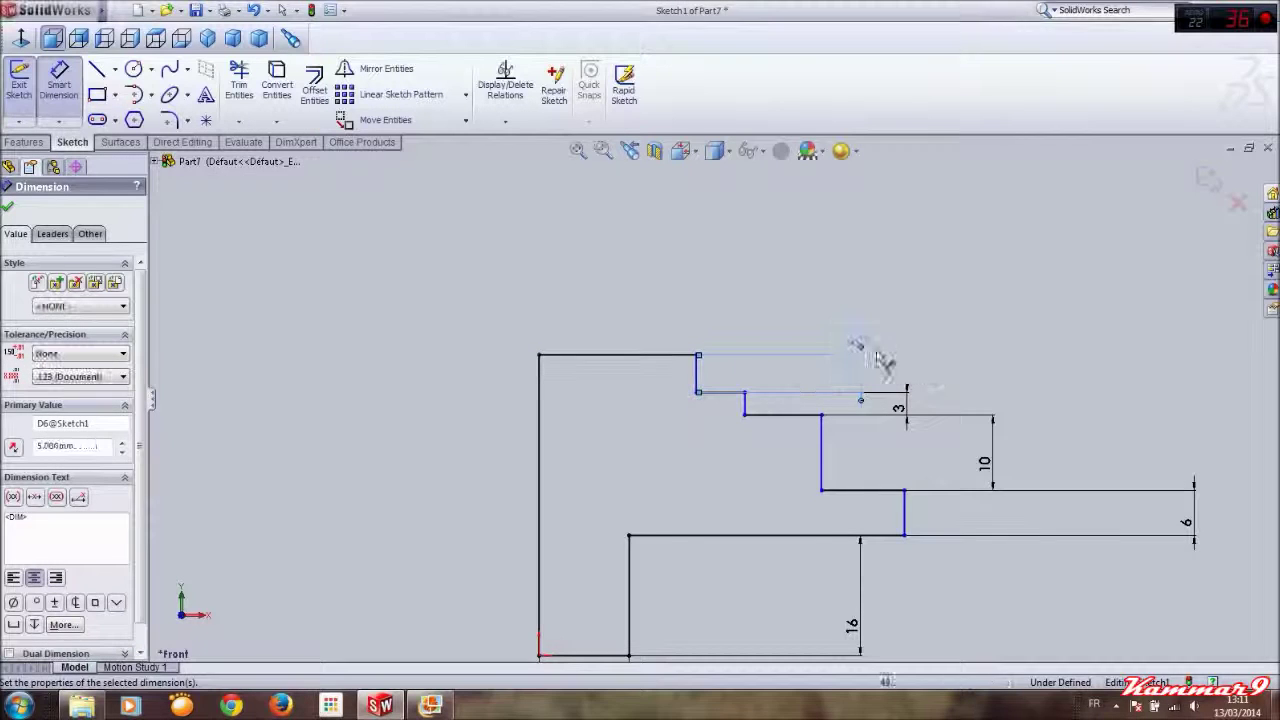
click(1000, 337)
scroll(1000, 337, up, 3)
scroll(690, 519, down, 1)
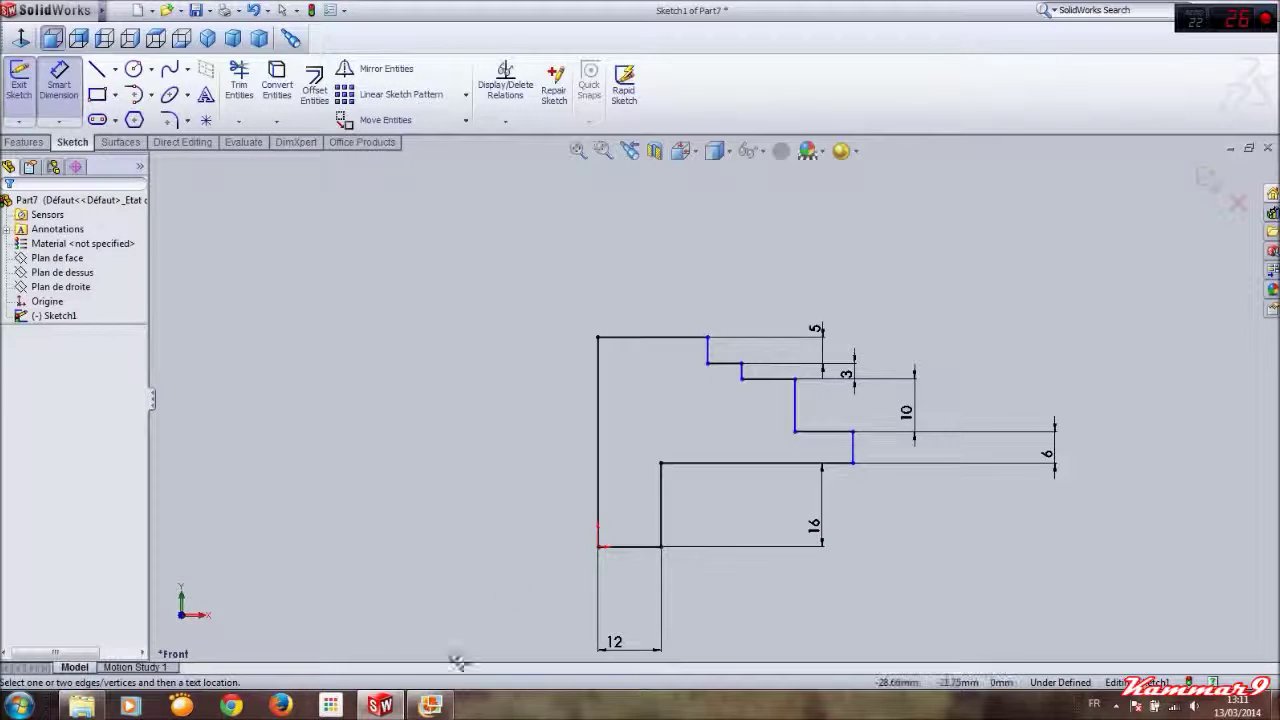
After checking the reference, place the collar's vertical edge 8 mm from the axis line
click(431, 706)
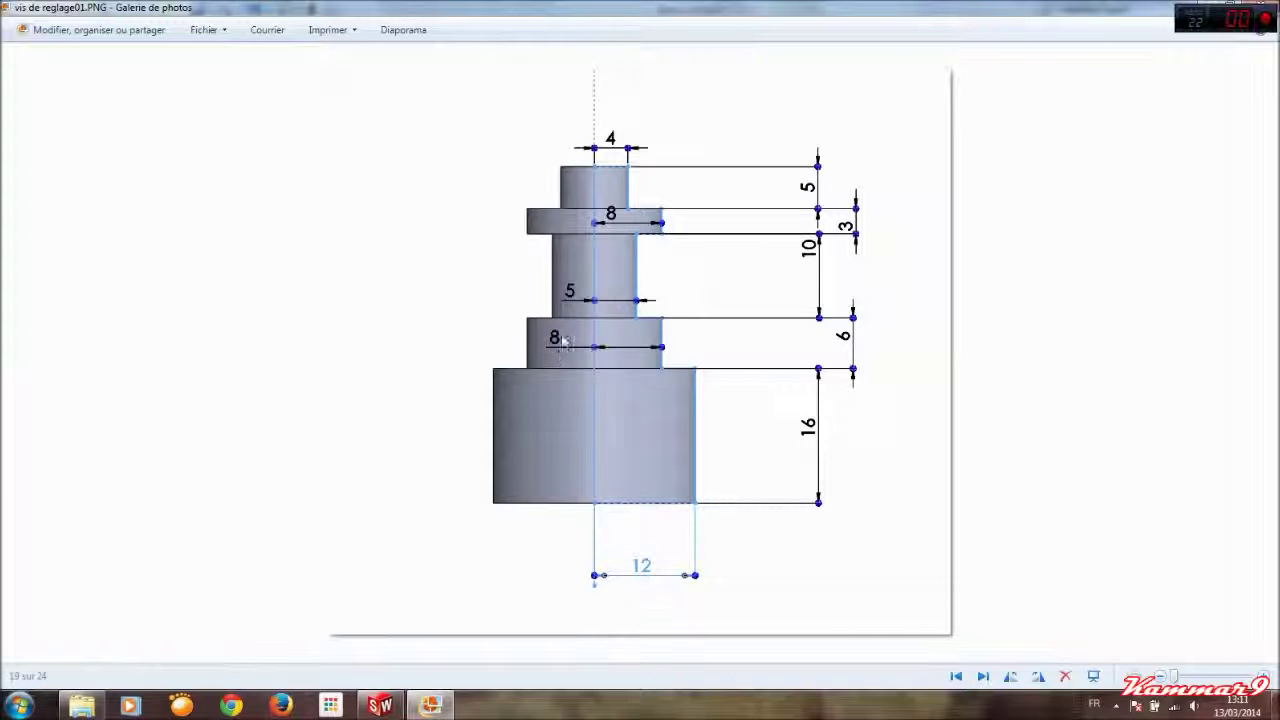
click(438, 712)
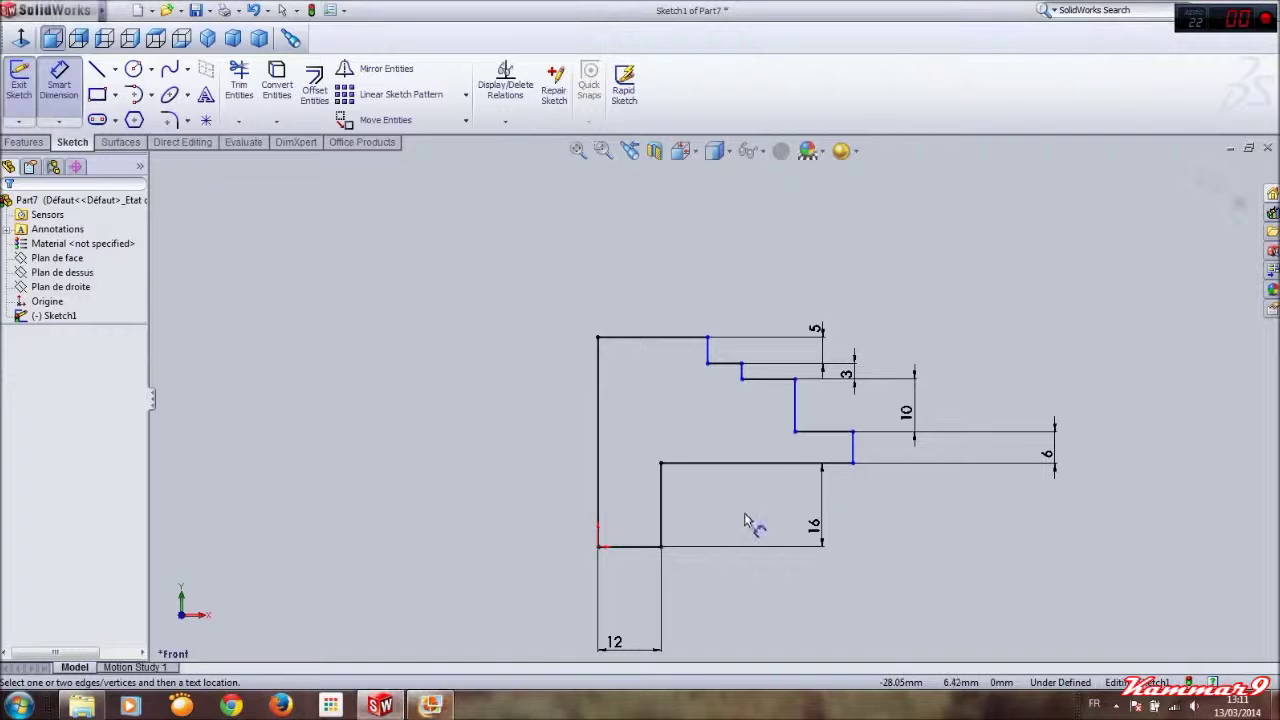
click(852, 446)
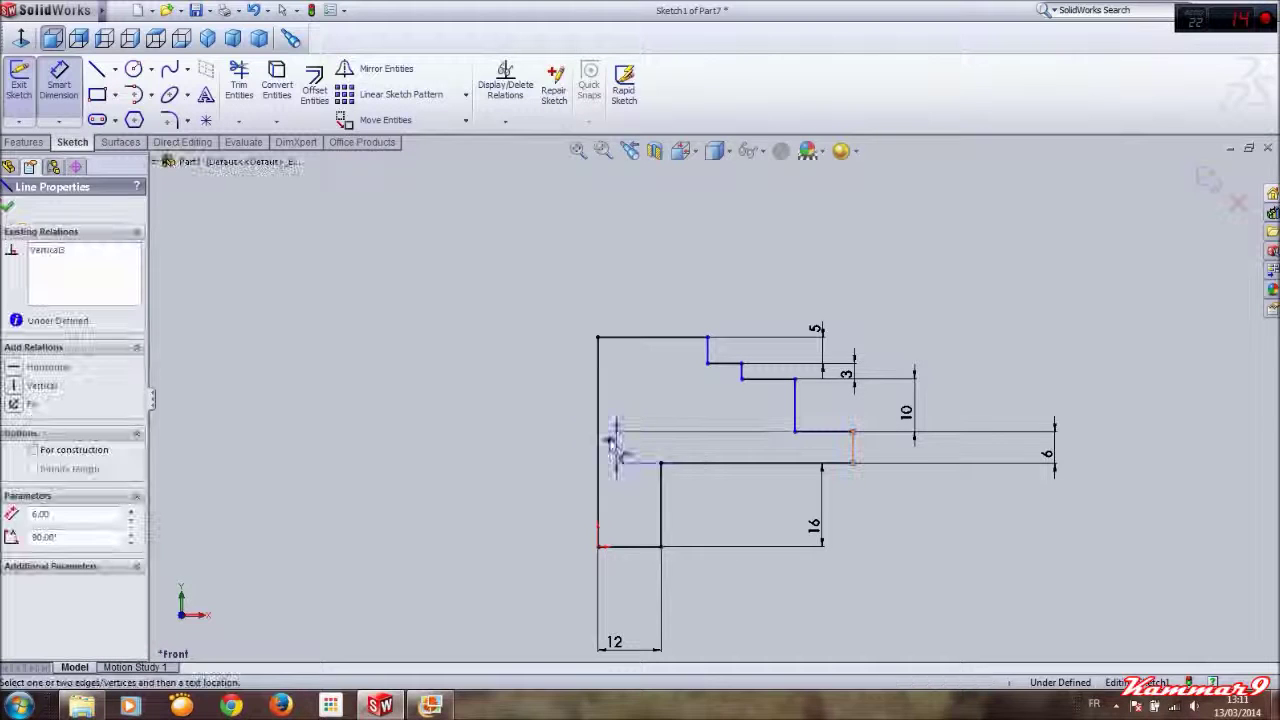
click(536, 471)
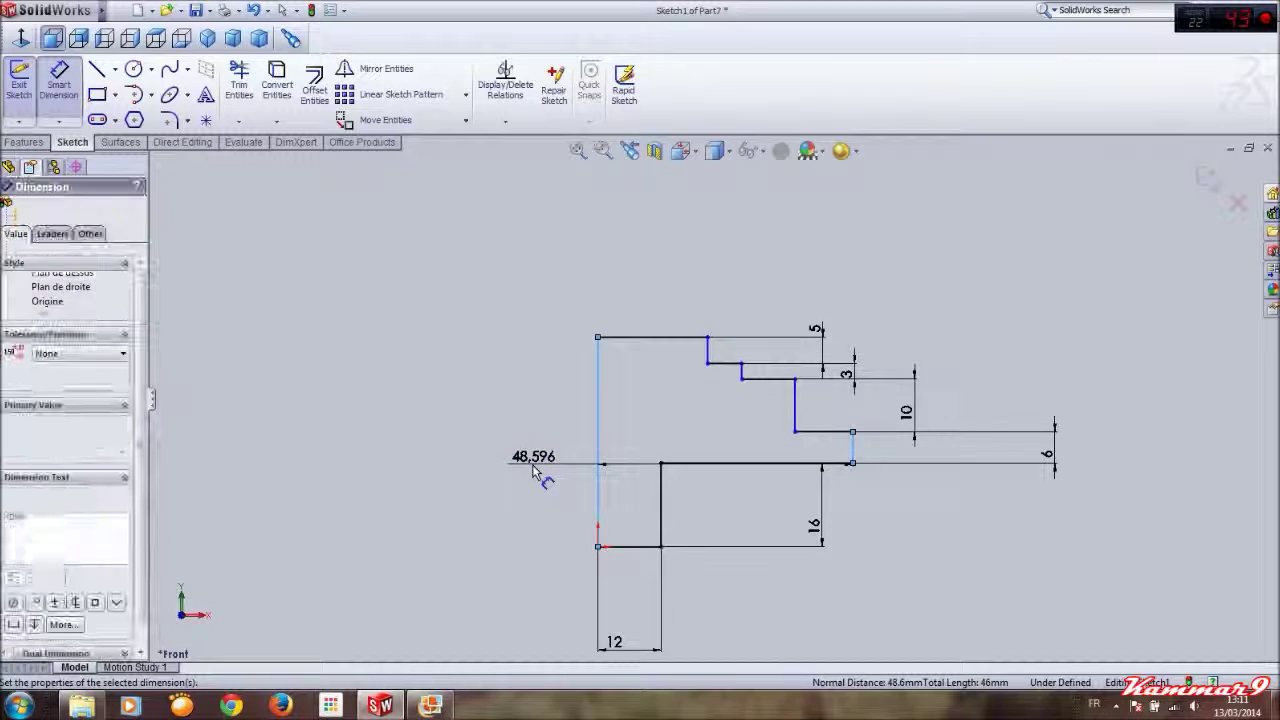
text(8)
key(Return)
key(Escape)
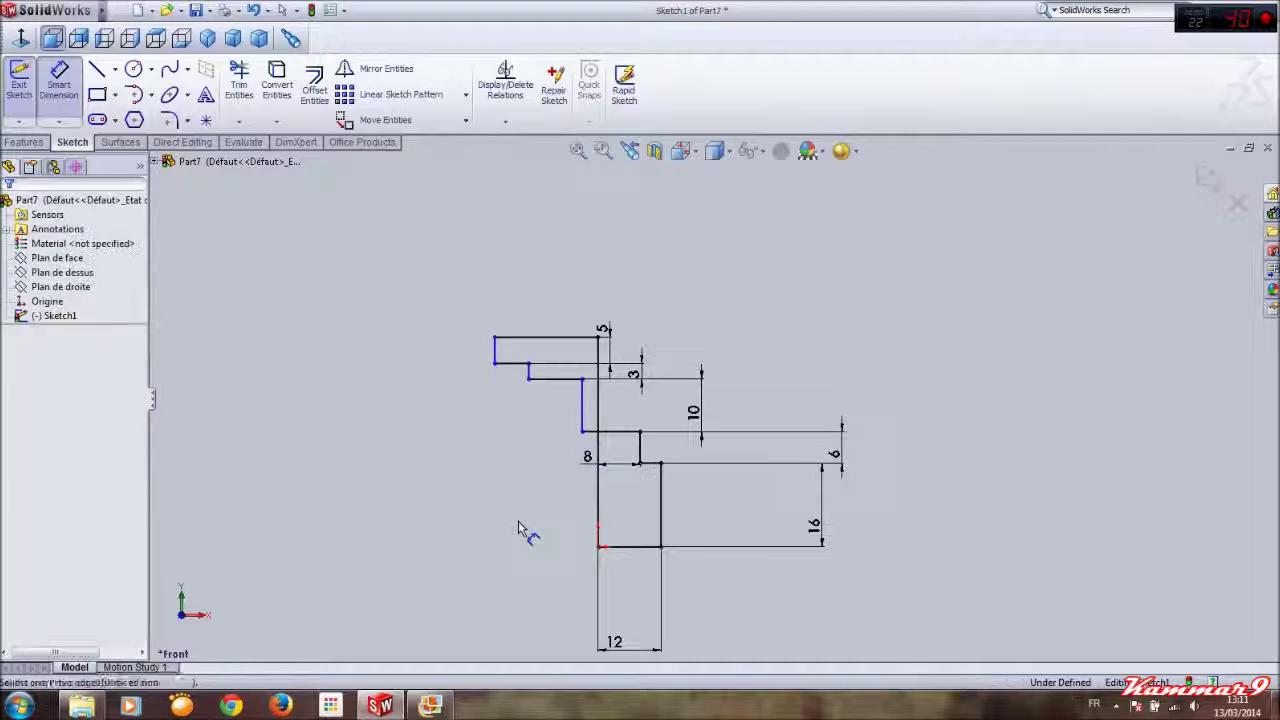
scroll(614, 434, up, 2)
key(Escape)
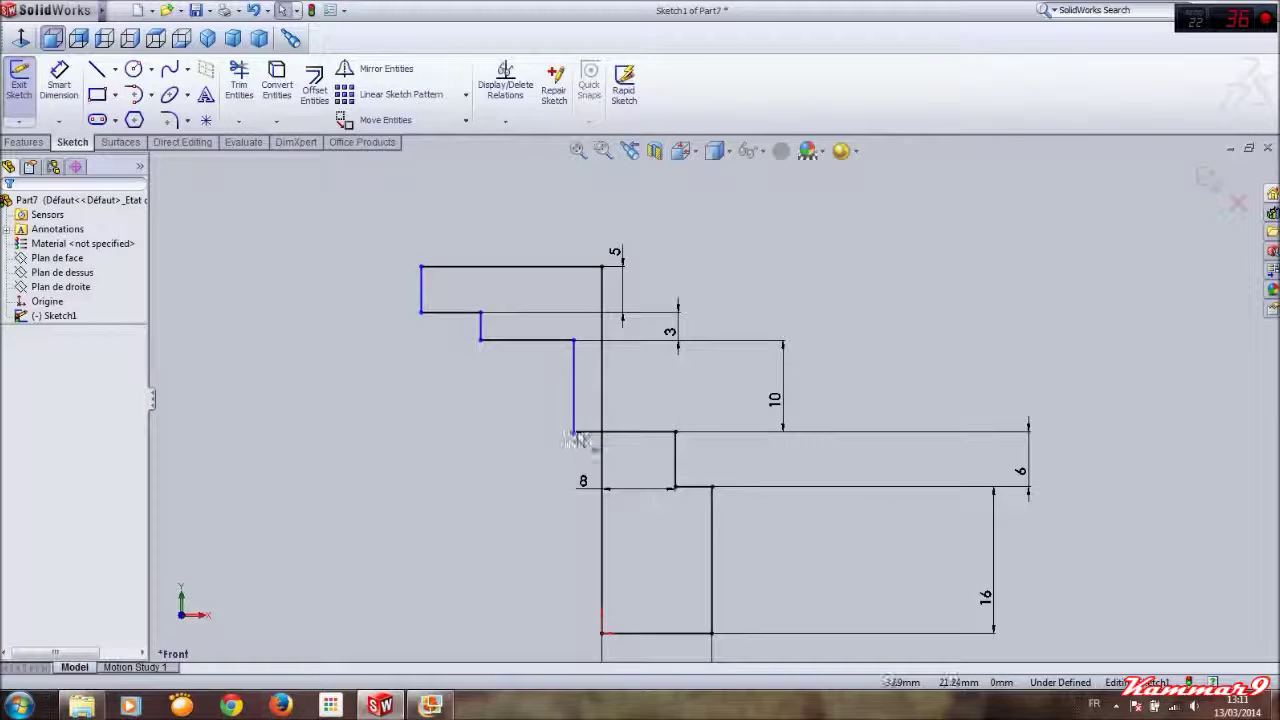
Drag the three upper step edges right of the axis, then reopen the reference drawing
drag(574, 432, 654, 432)
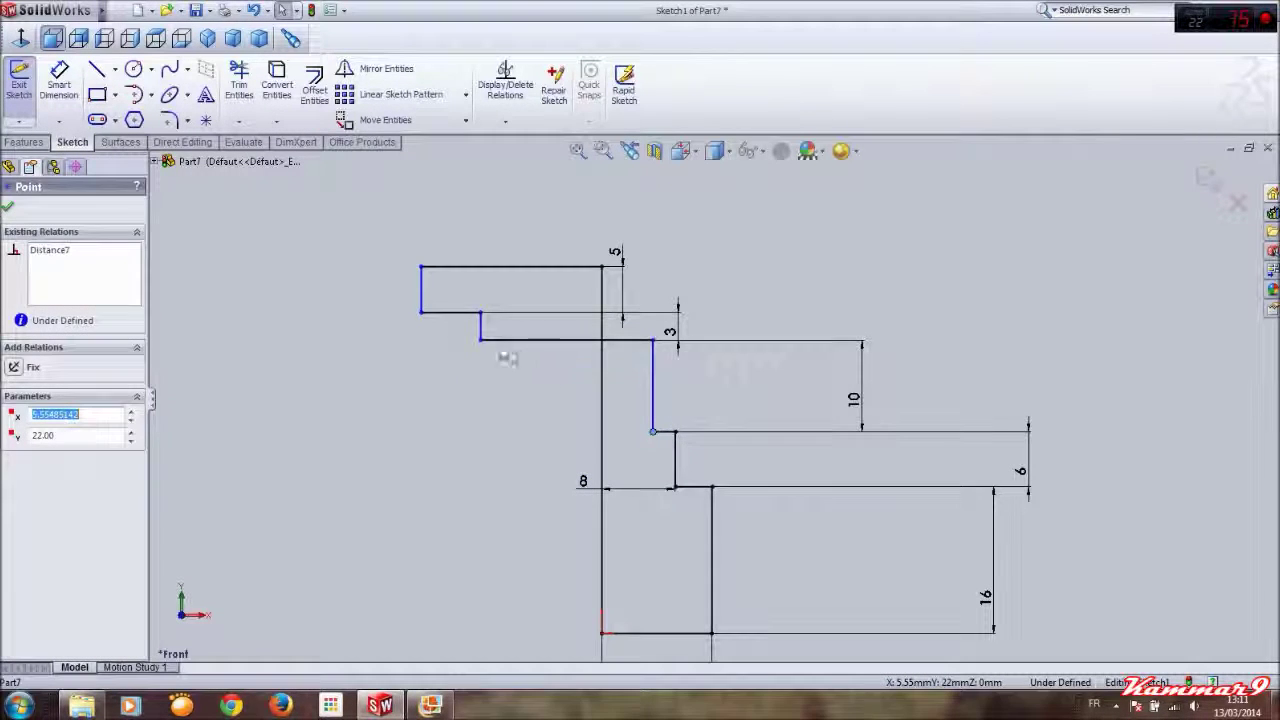
drag(481, 342, 689, 341)
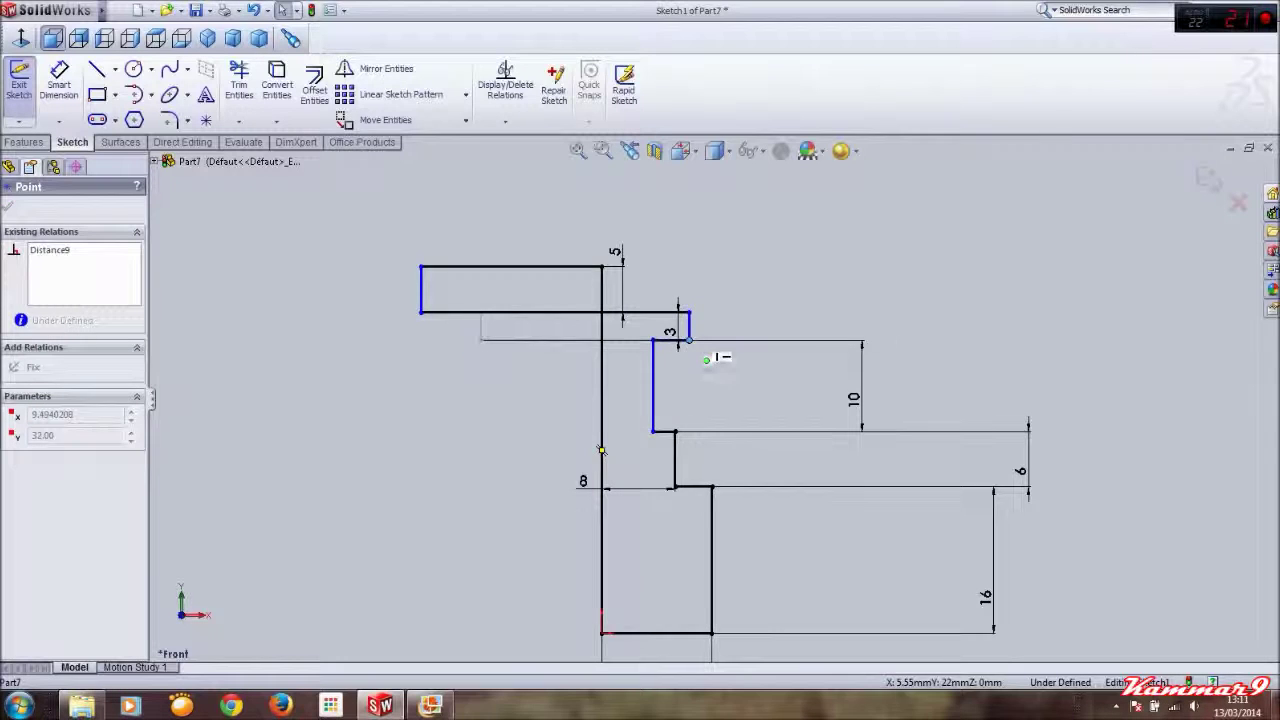
drag(421, 313, 647, 313)
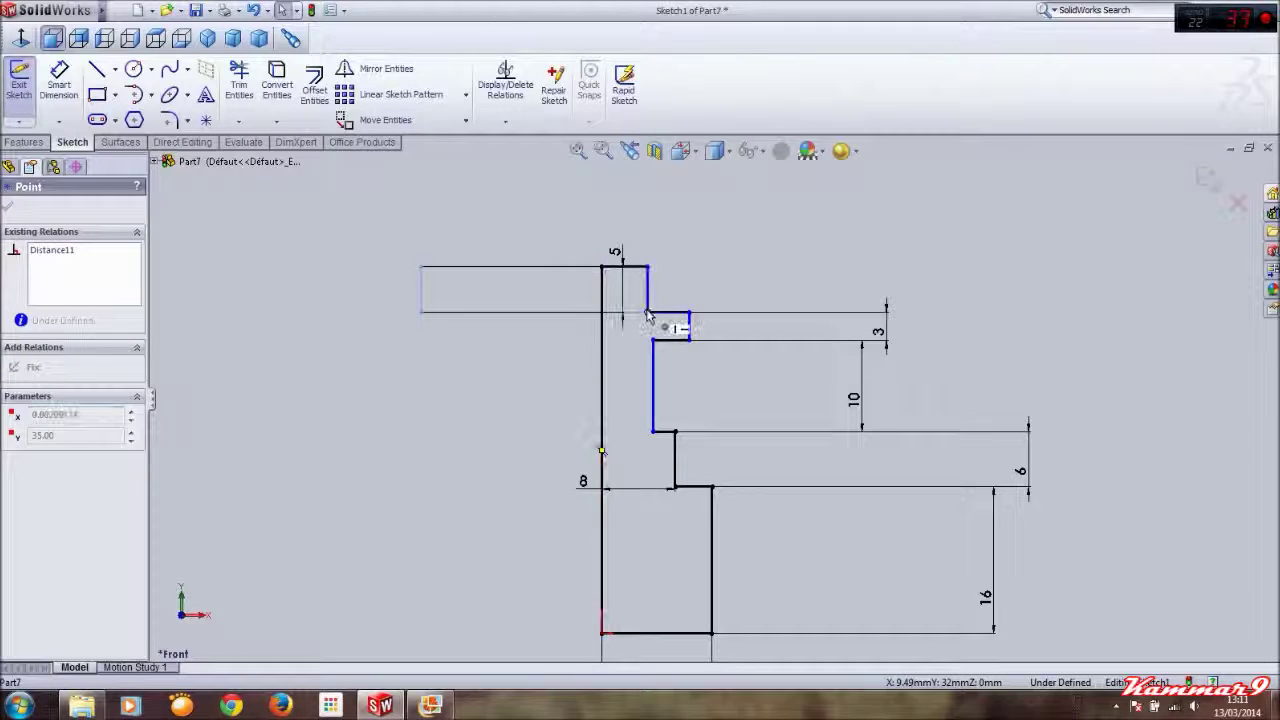
click(510, 376)
scroll(515, 423, up, 2)
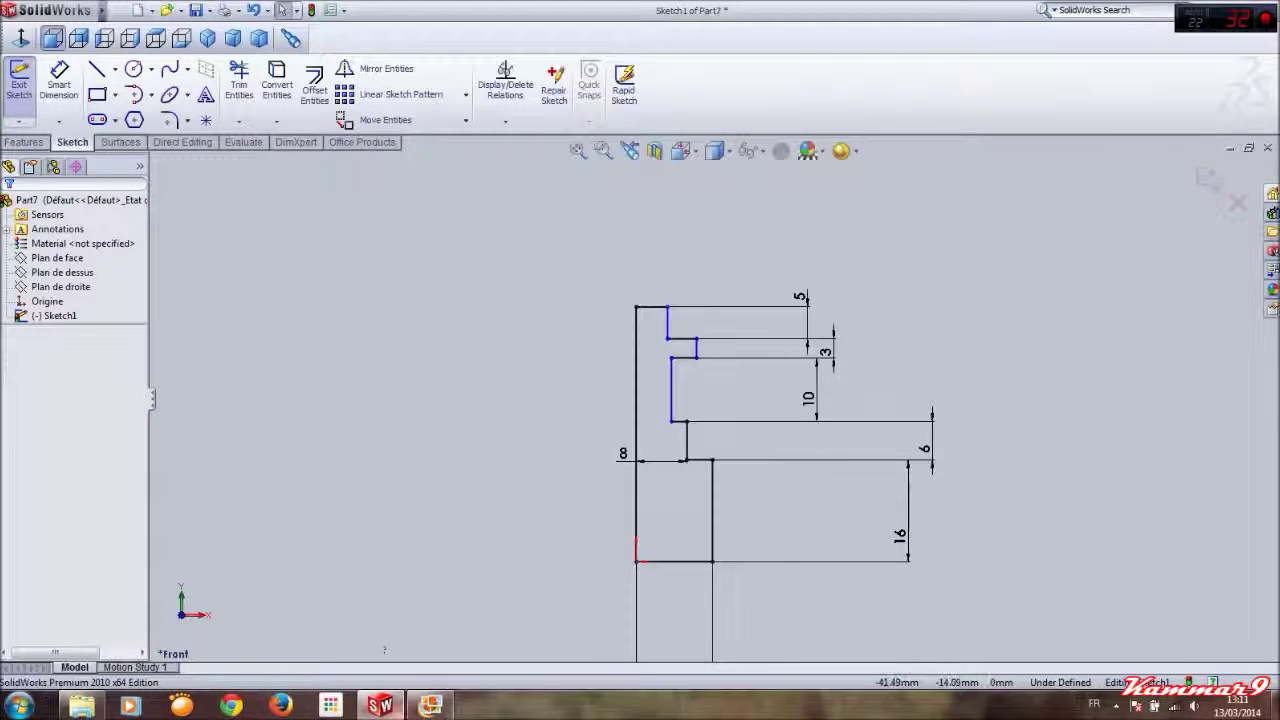
click(436, 708)
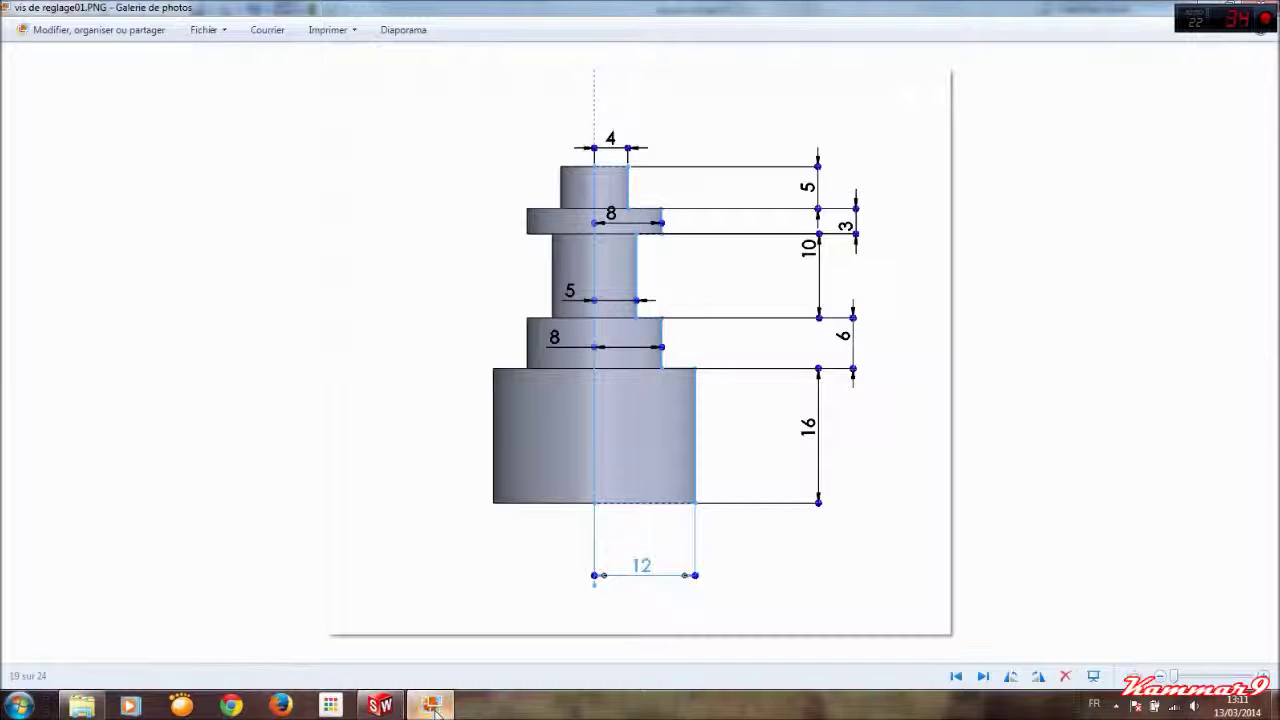
Set the 10 mm step's vertical edge 5 mm from the axis line
click(436, 708)
right_drag(463, 400, 490, 312)
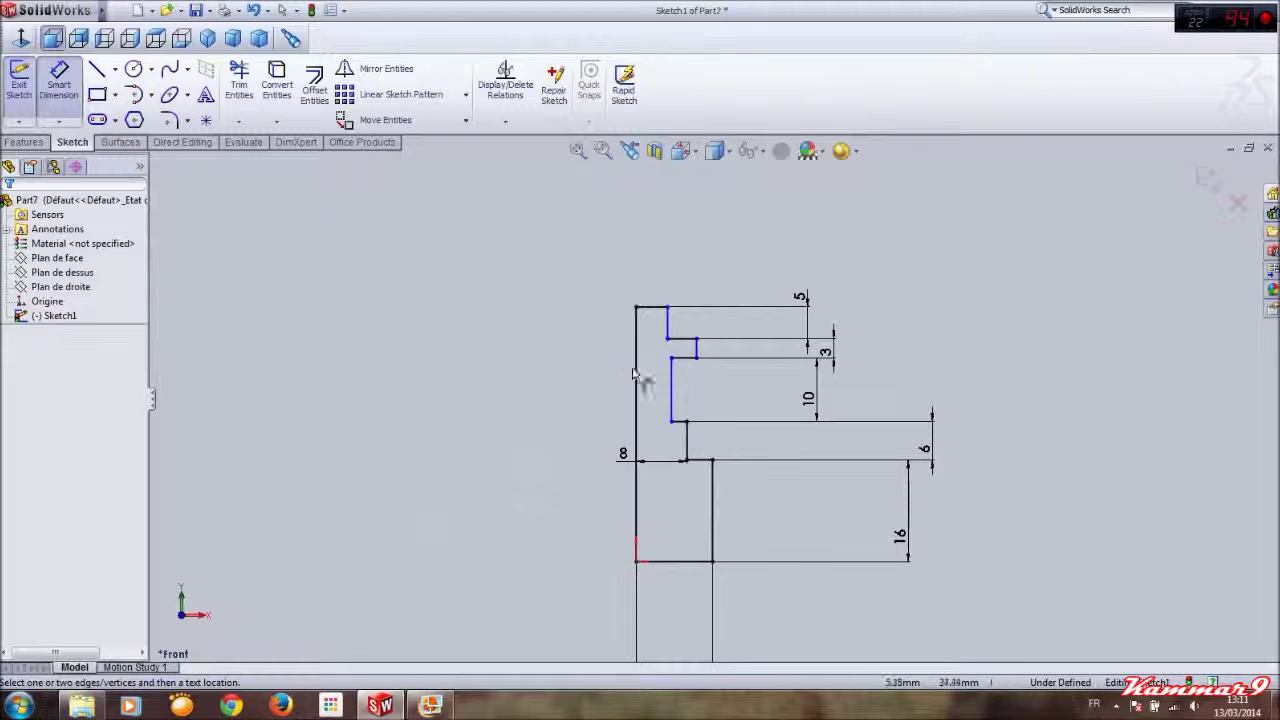
click(677, 400)
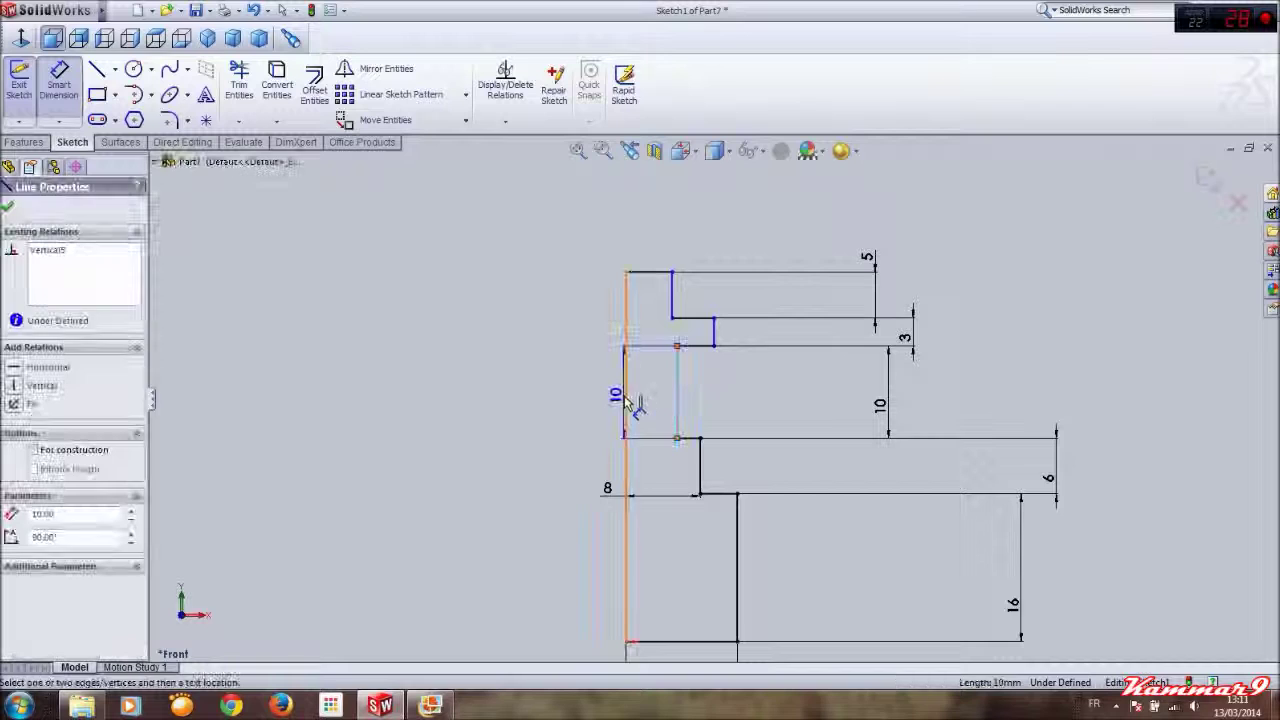
click(626, 398)
click(563, 405)
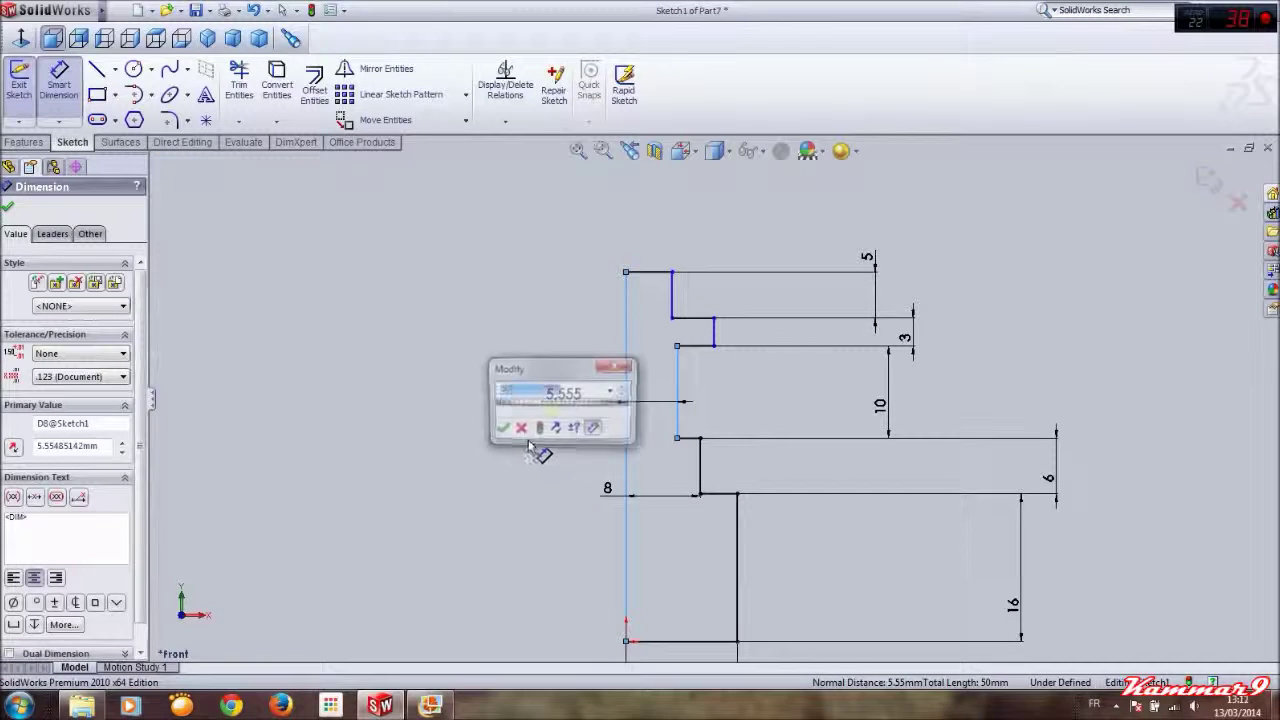
text(5)
key(Return)
scroll(600, 386, down, 2)
scroll(597, 388, down, 2)
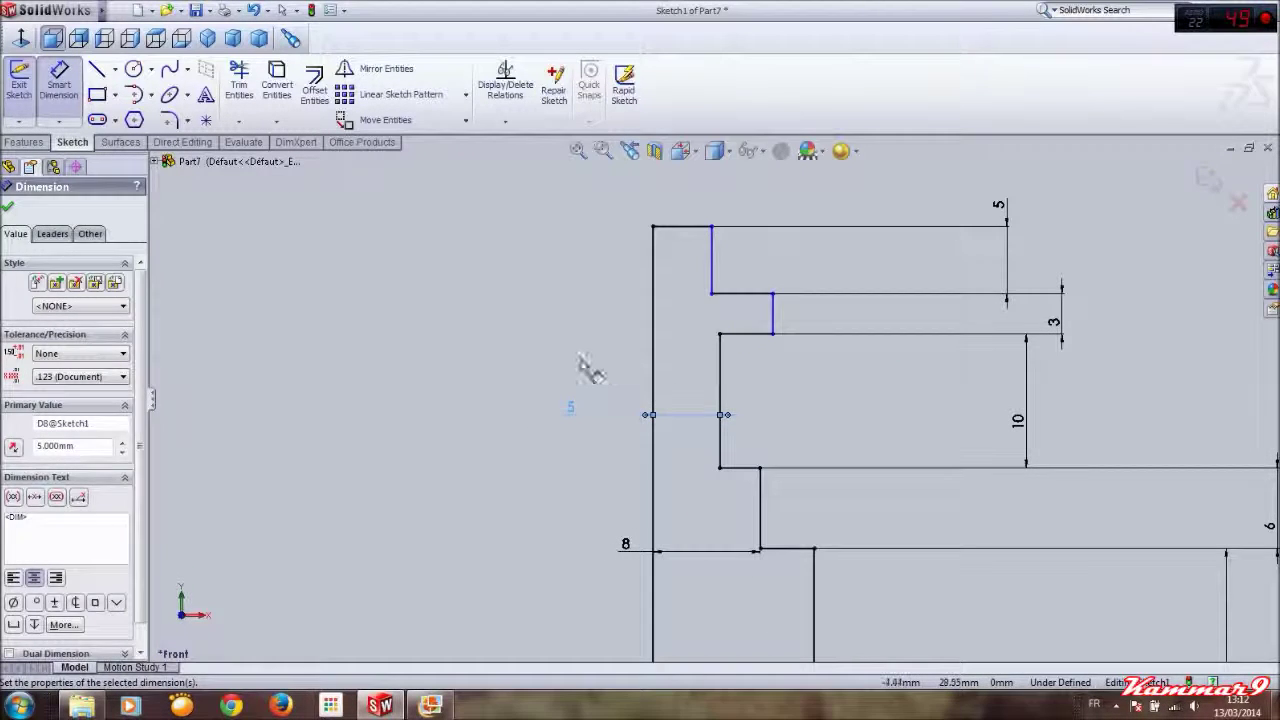
key(Escape)
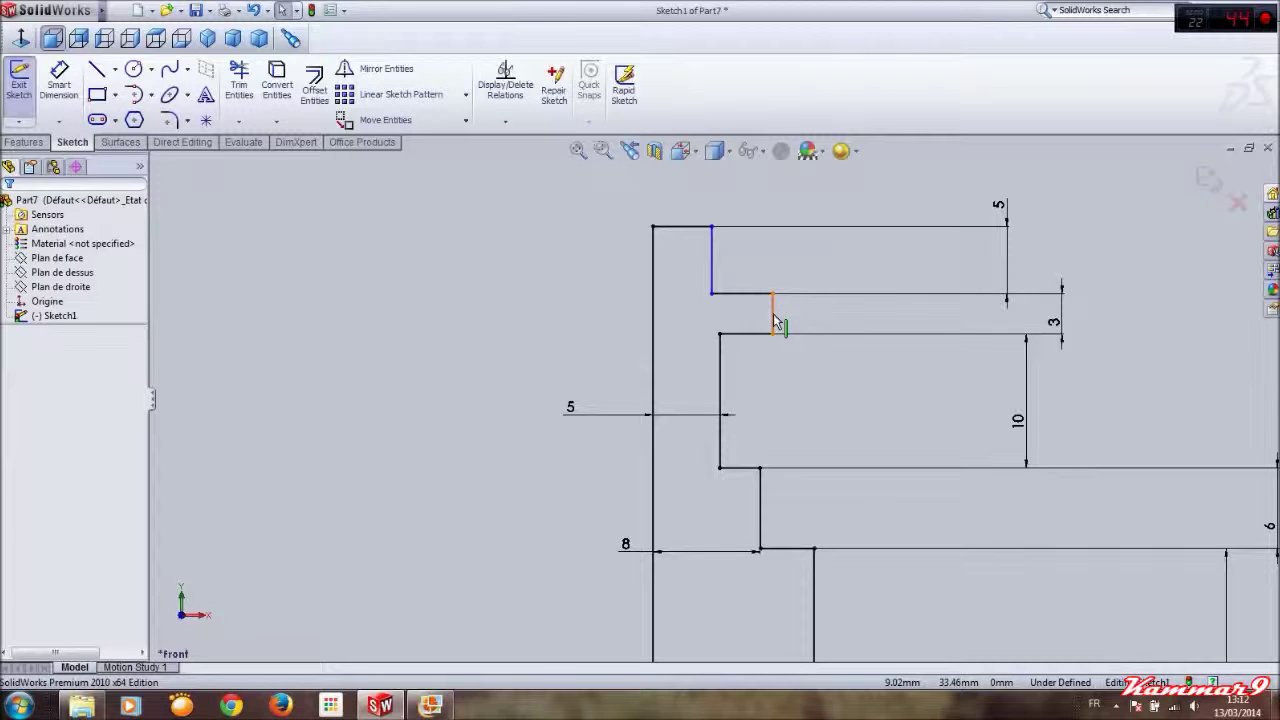
Make the 3 mm step's edge collinear with the lower step's edge
click(775, 320)
ctrl+click(762, 510)
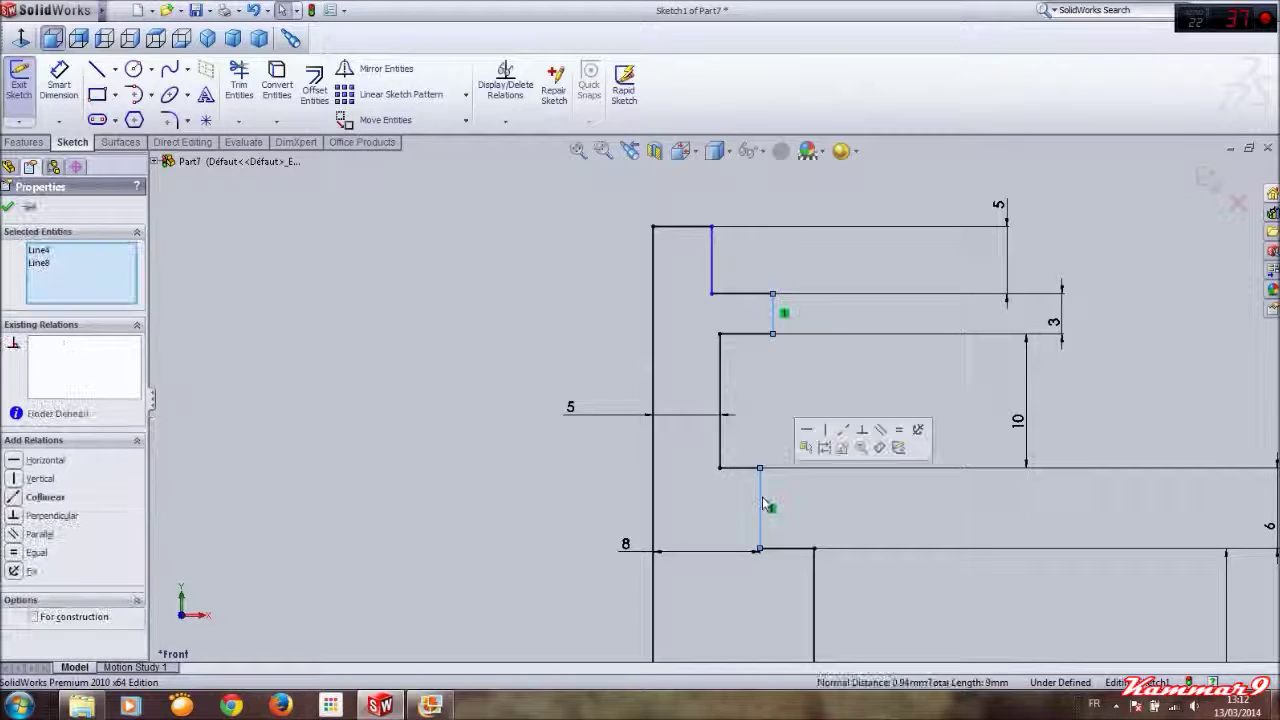
click(843, 435)
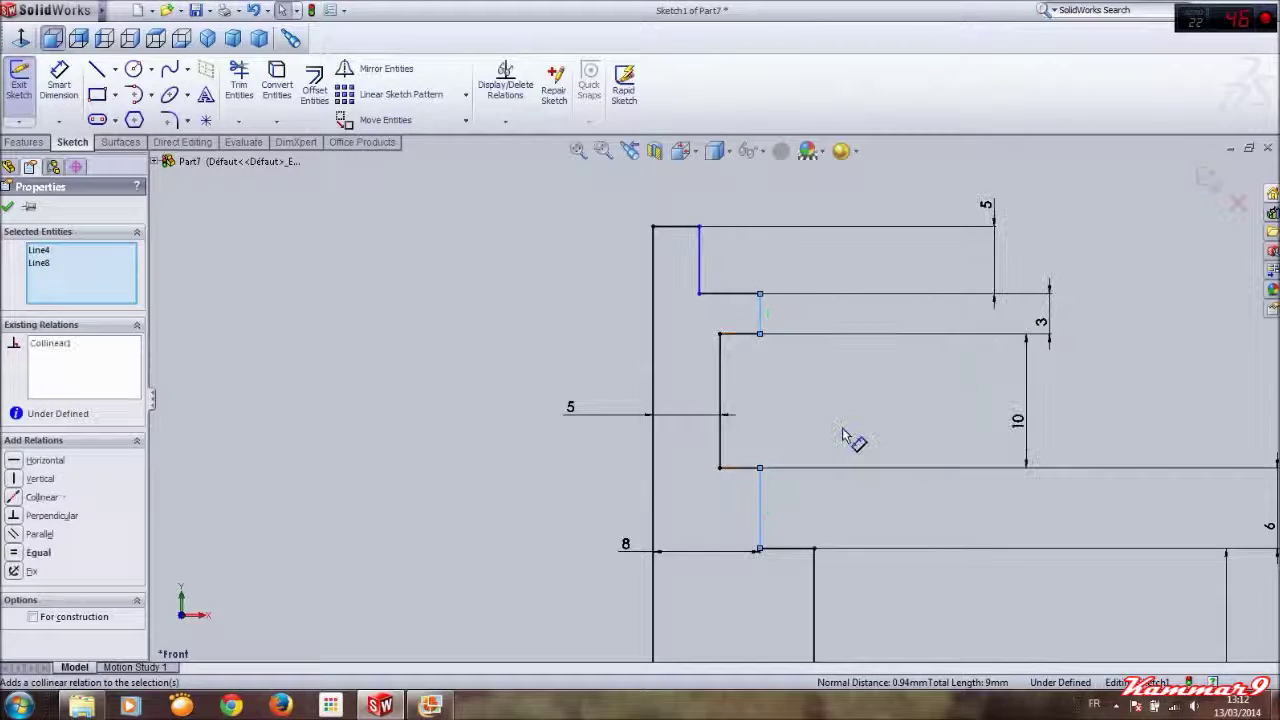
key(Escape)
click(432, 706)
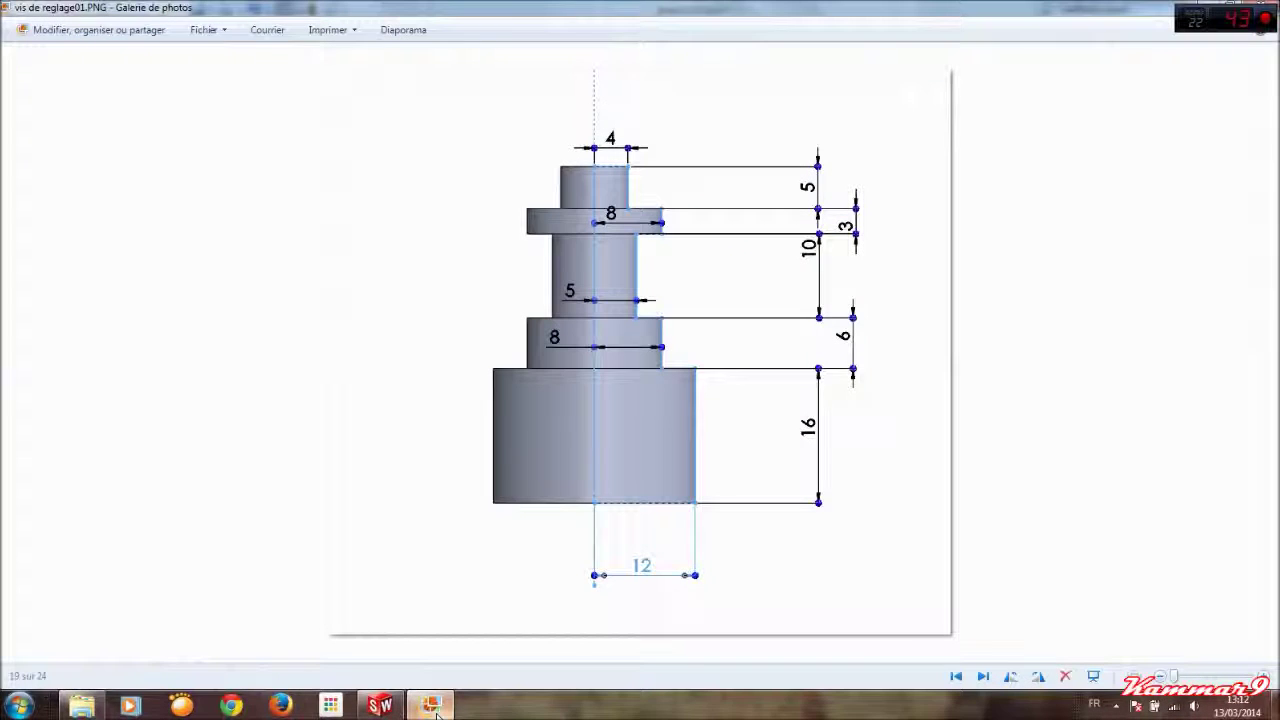
click(432, 706)
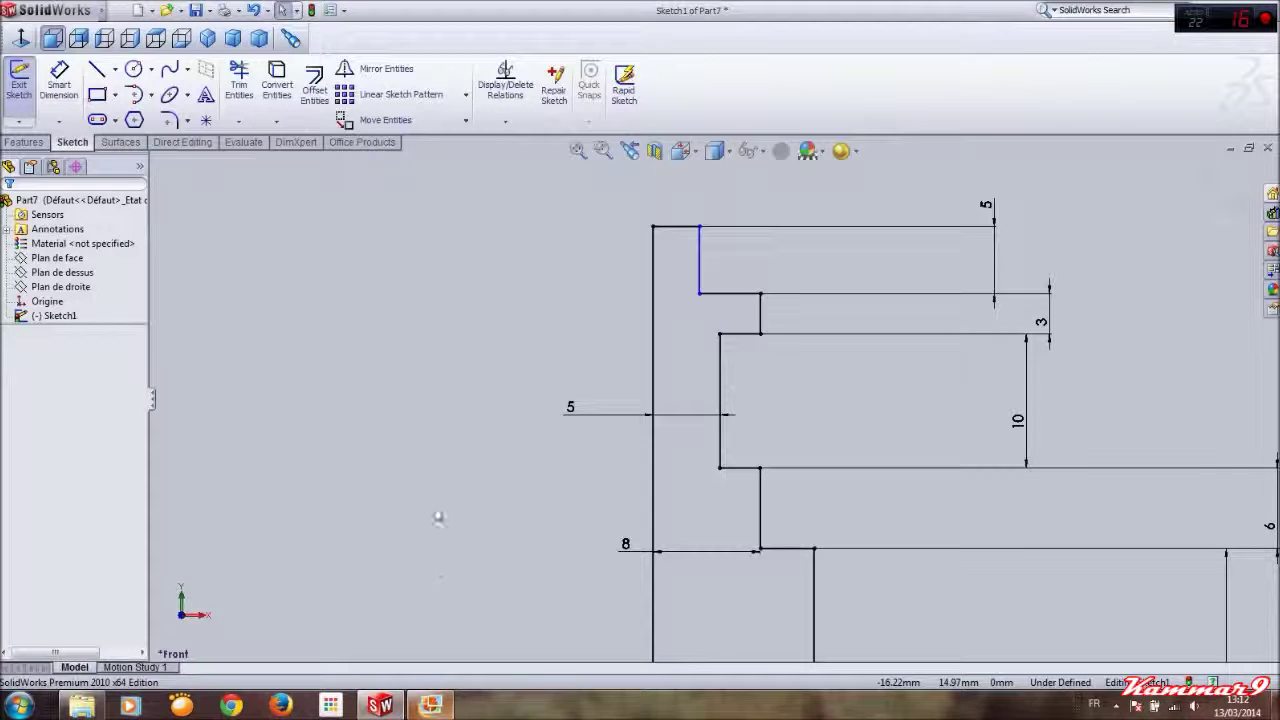
Dimension the top step 4 mm wide from the axis, then orbit the sketch into 3D
click(699, 262)
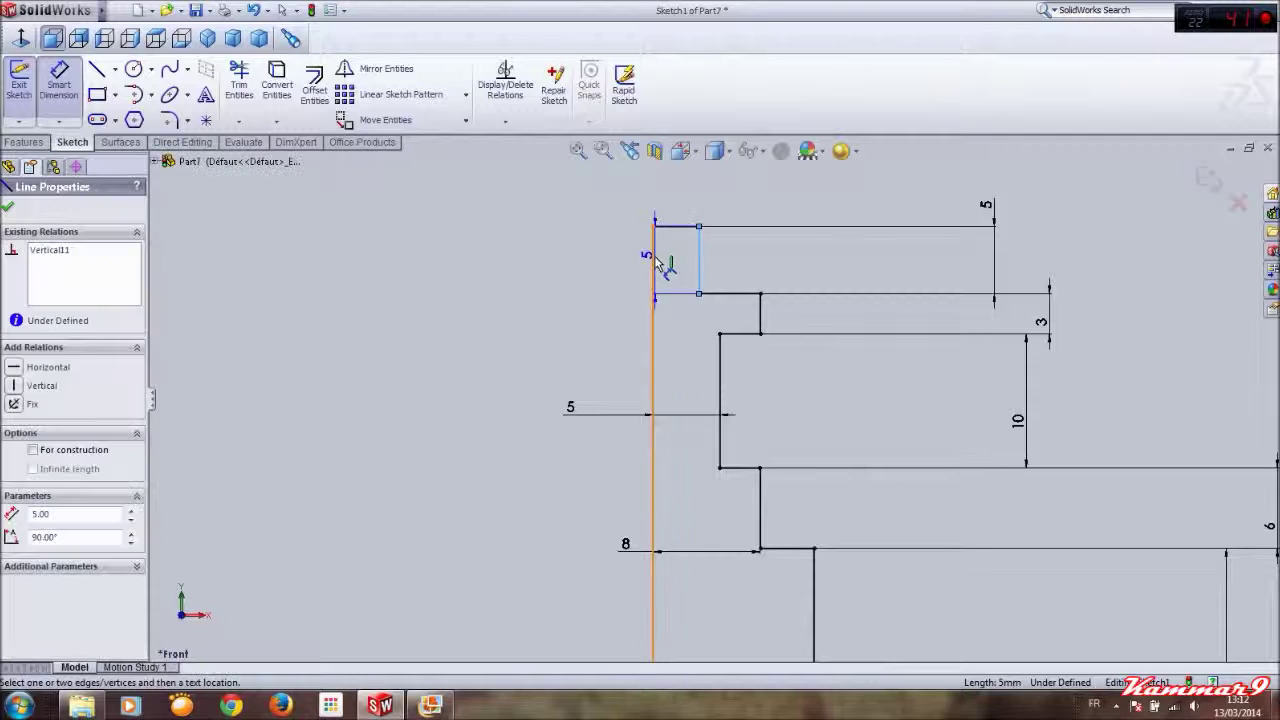
click(653, 262)
click(570, 272)
text(4.00mm)
key(Return)
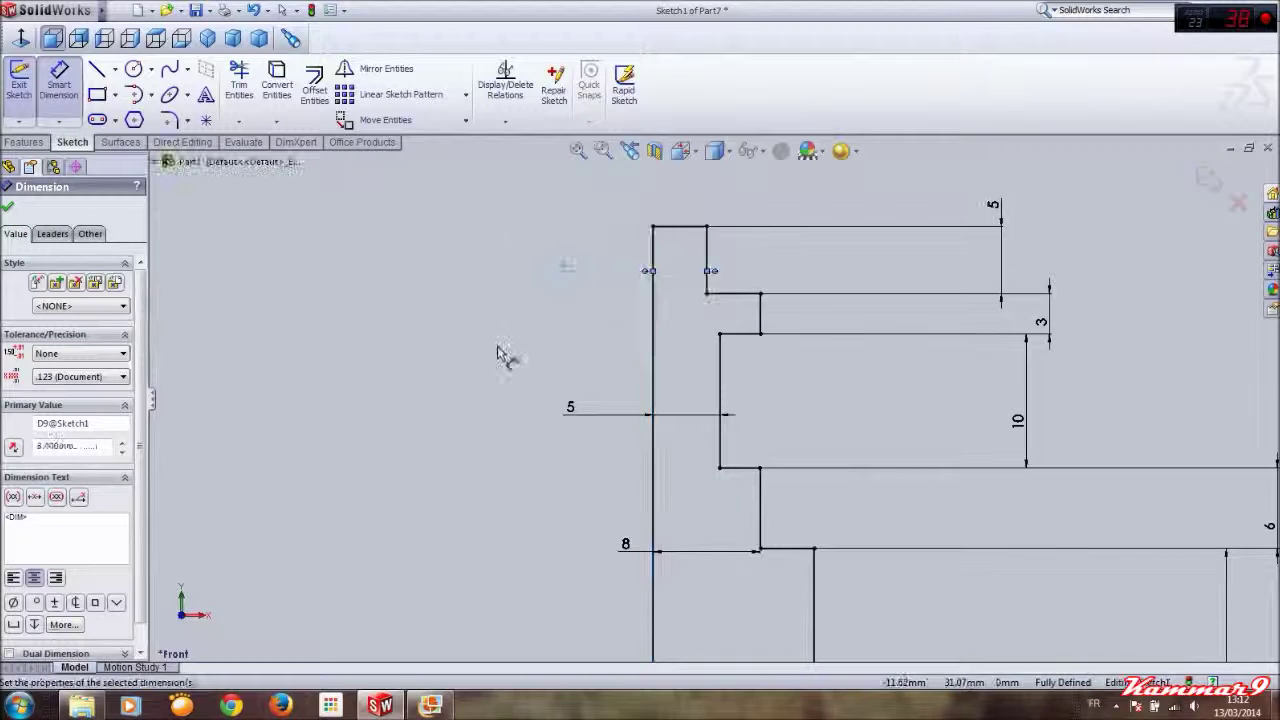
key(Escape)
key(f)
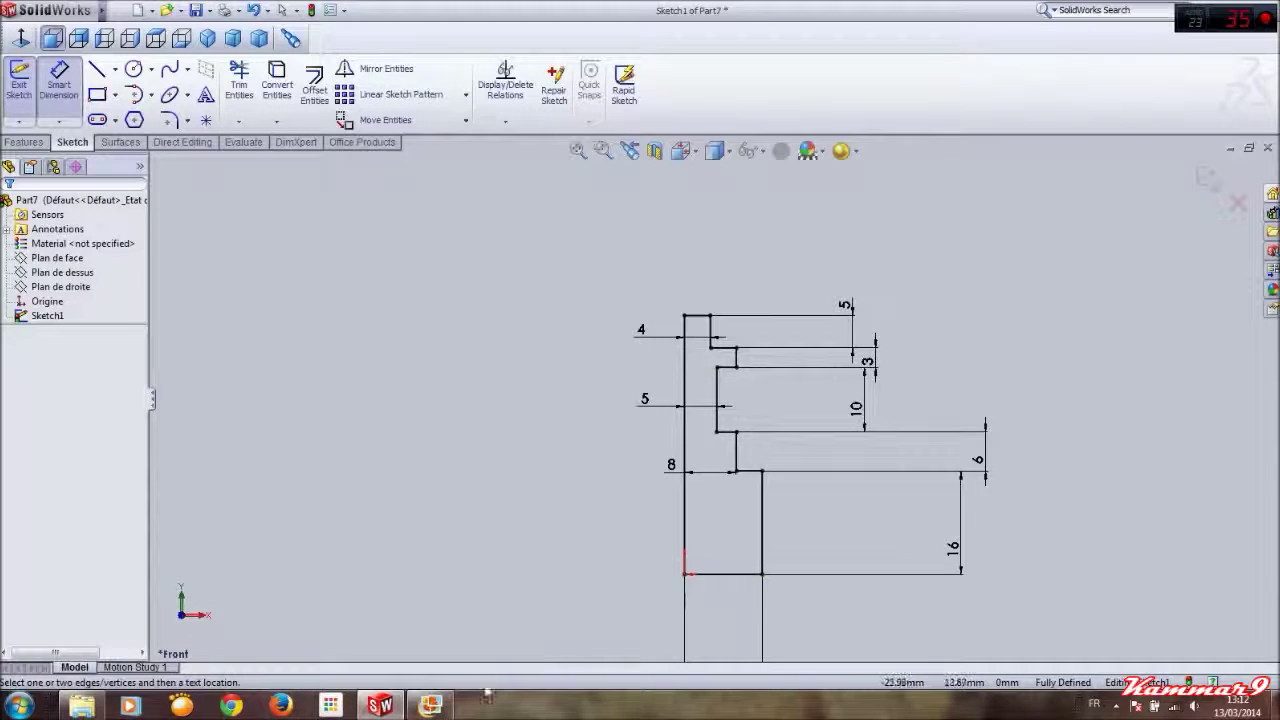
click(432, 706)
click(432, 706)
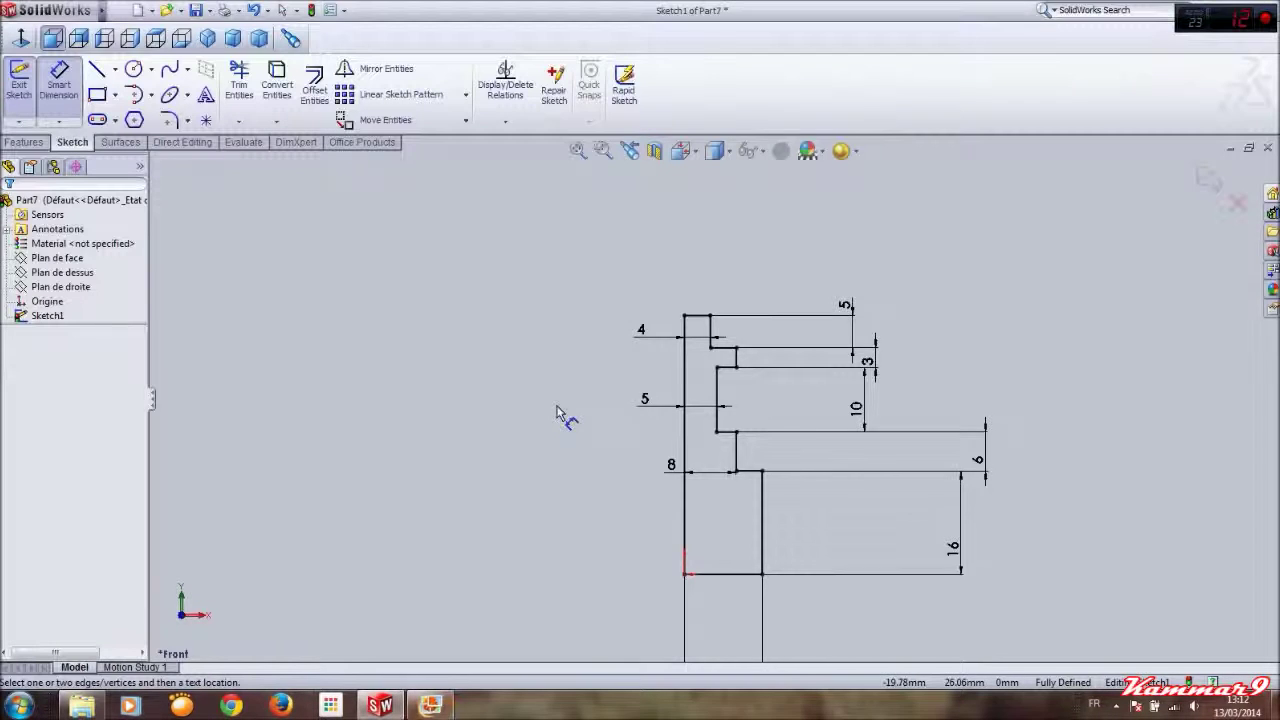
mouse_move(557, 414)
middle_down()
mouse_move(571, 409)
mouse_move(306, 314)
middle_up()
Revolve the profile 360° about the left axis line Line10 into Revolve1, then view the next reference image
click(44, 141)
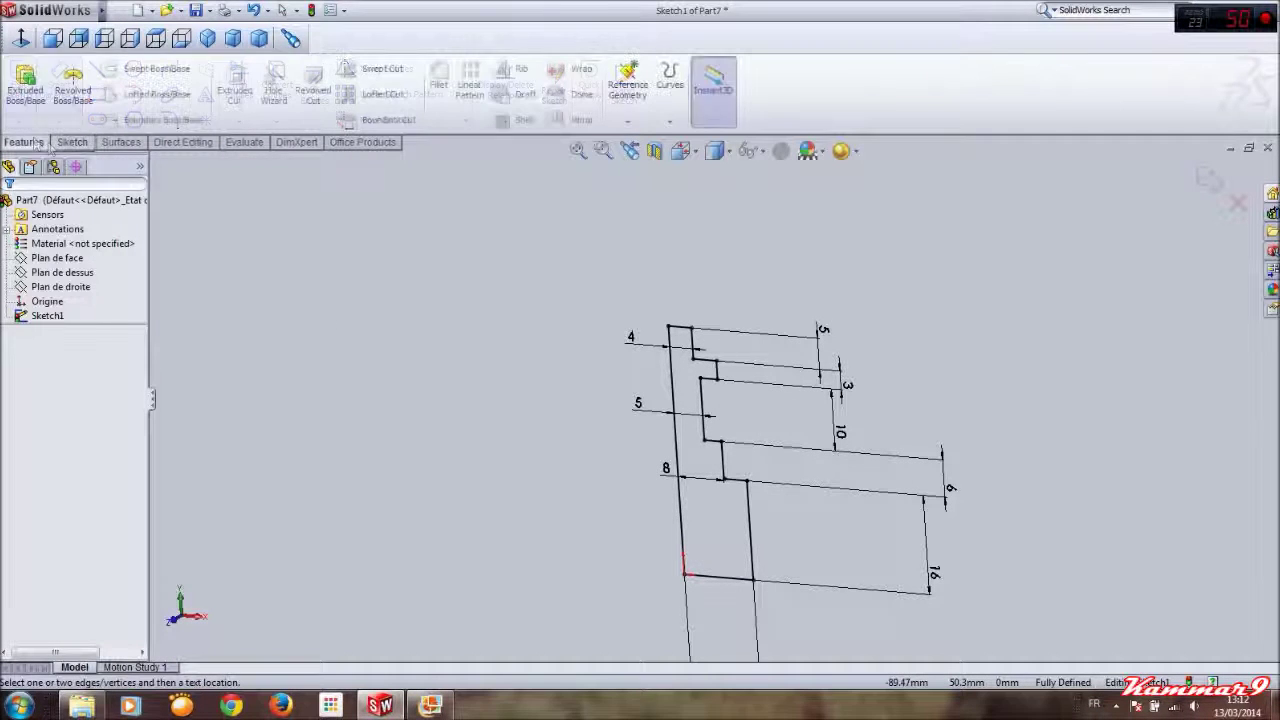
click(73, 88)
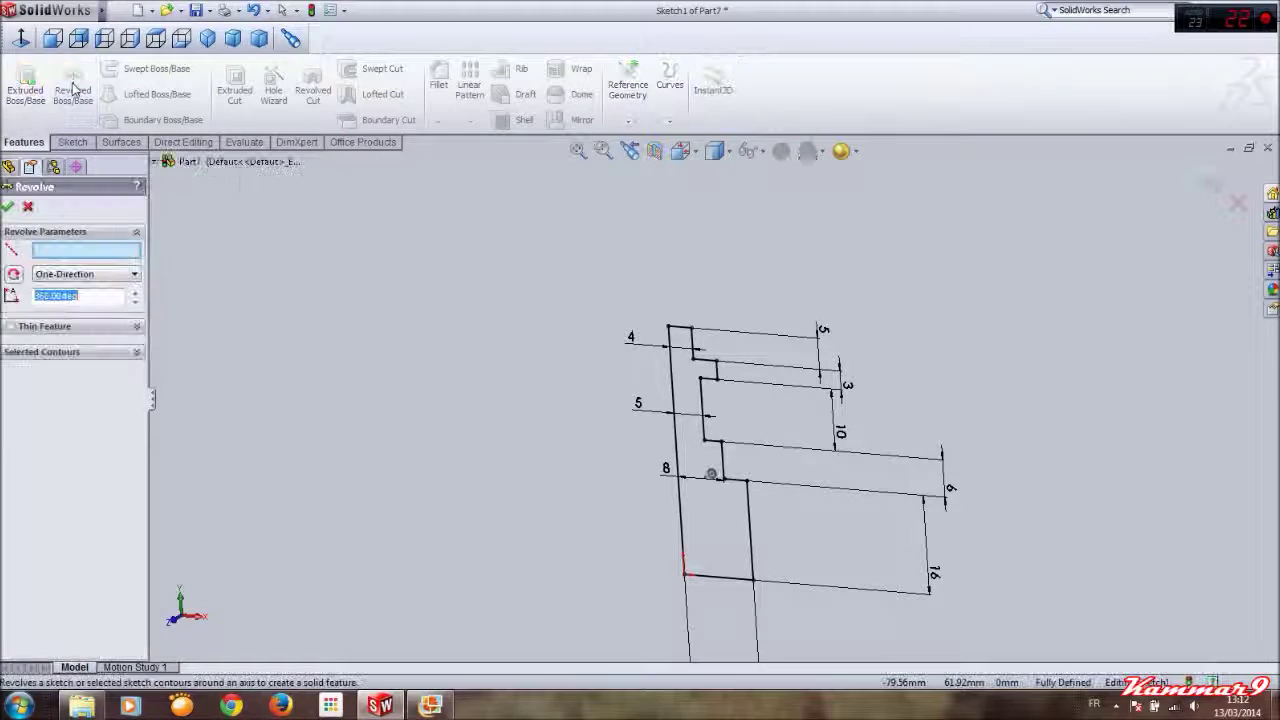
click(678, 510)
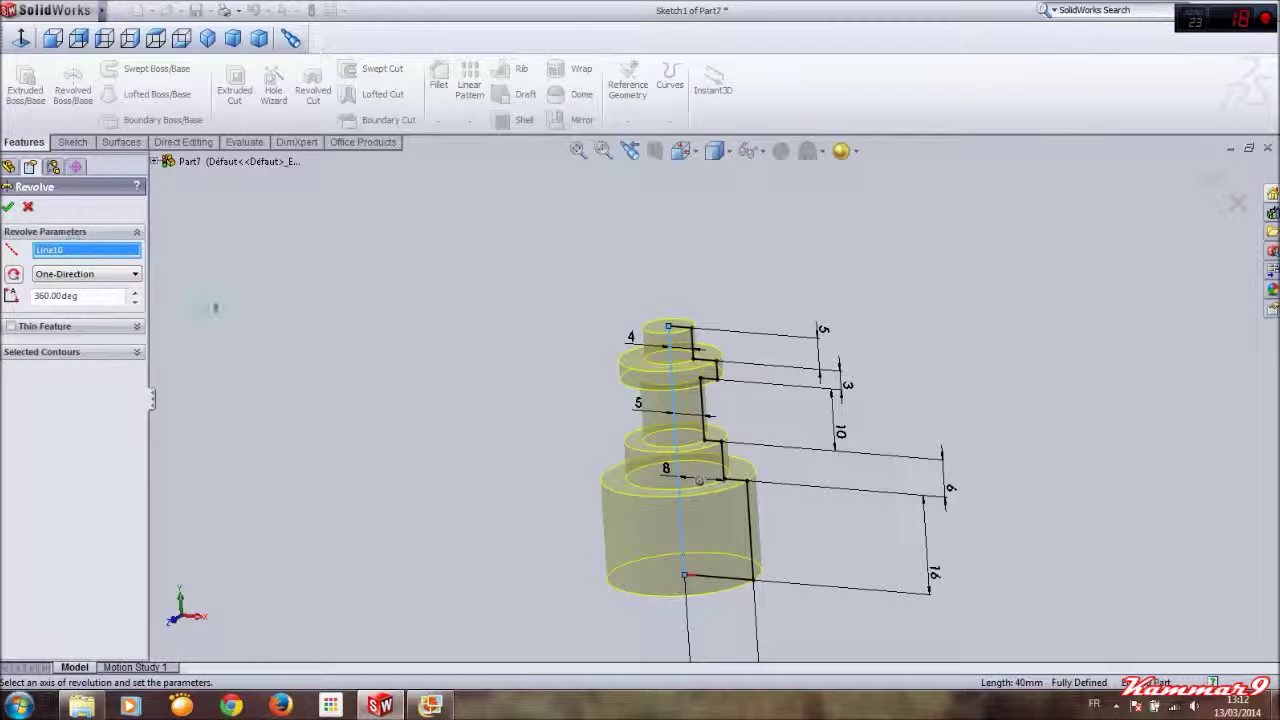
click(8, 206)
click(430, 705)
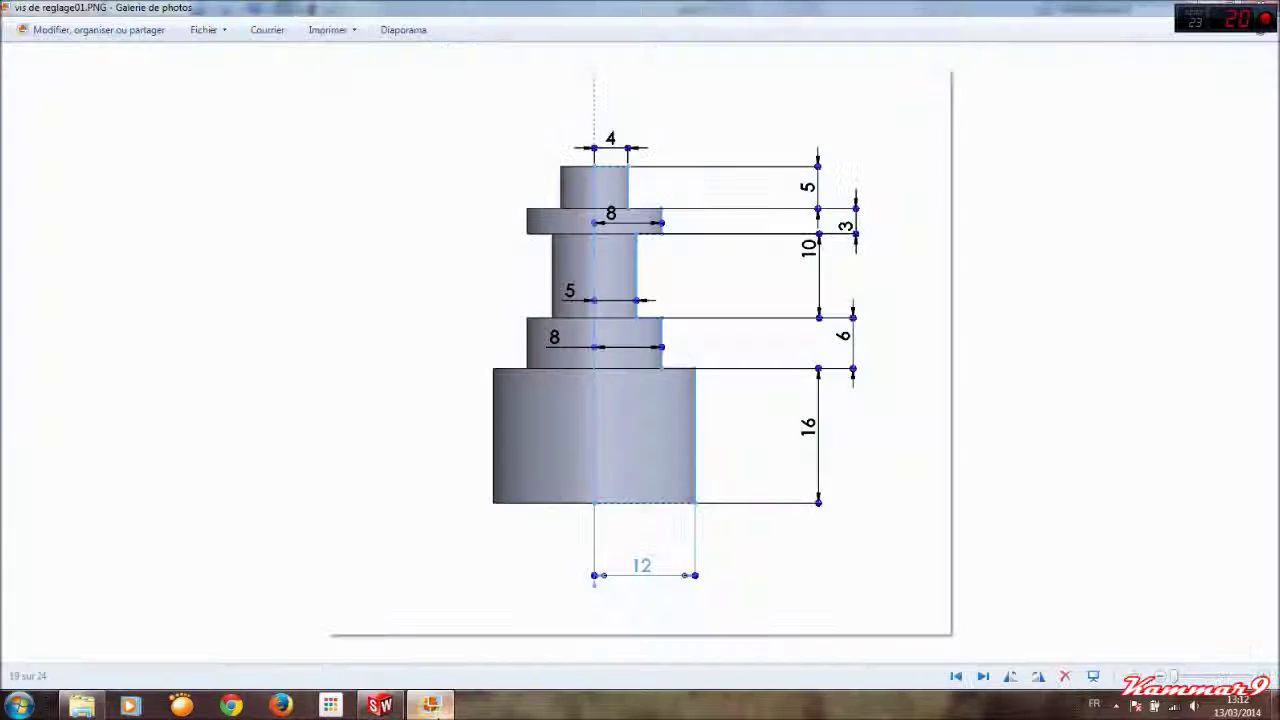
click(984, 677)
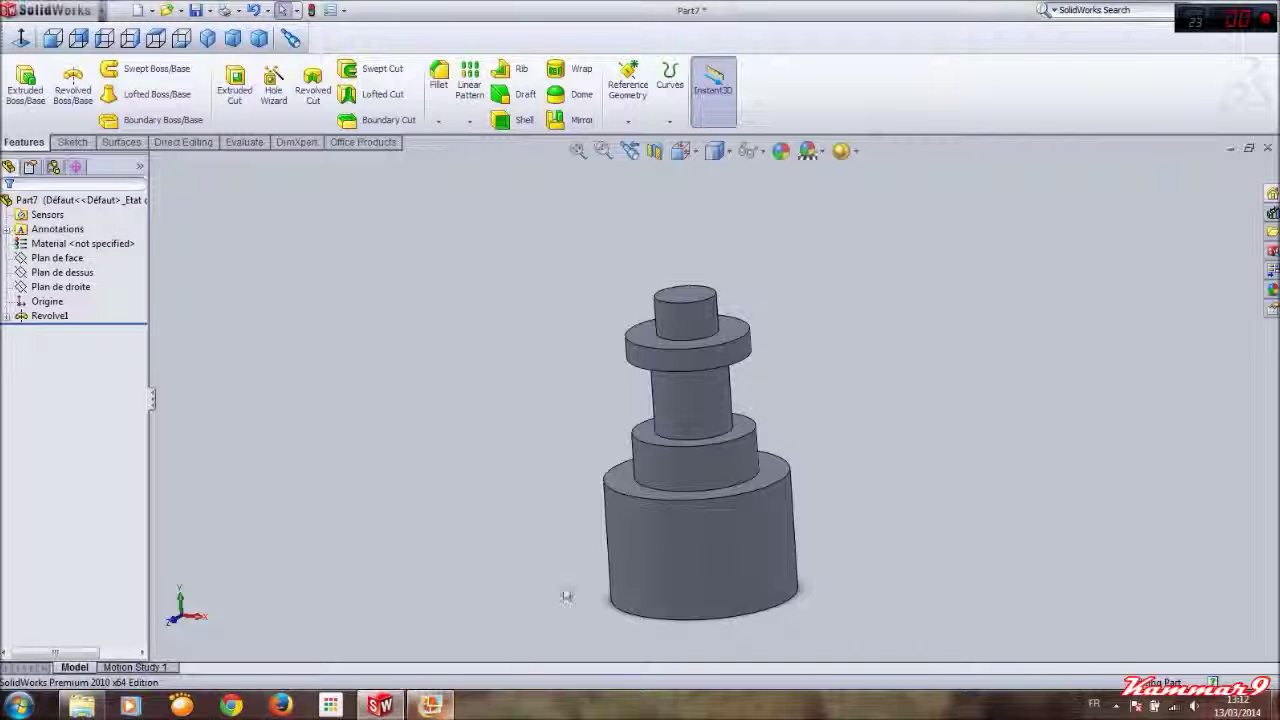
Sketch a Ø12 mm circle centred on the origin on the small end face
click(700, 315)
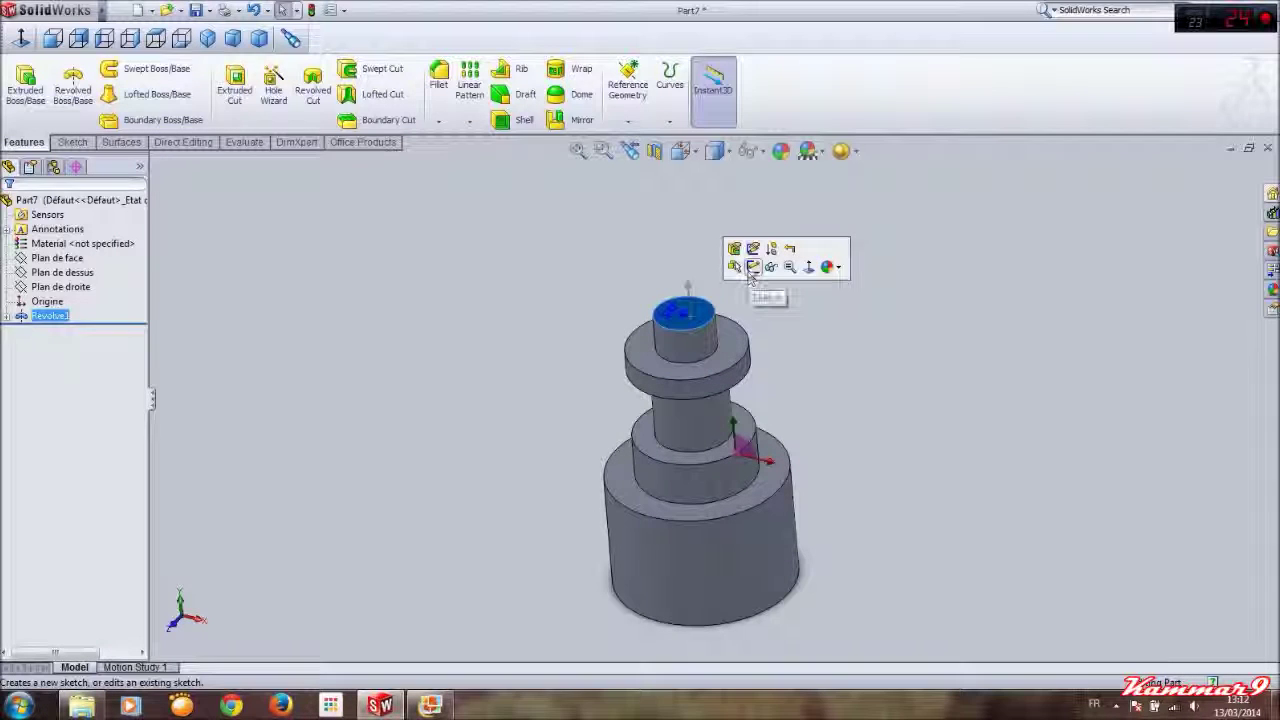
click(753, 266)
click(155, 38)
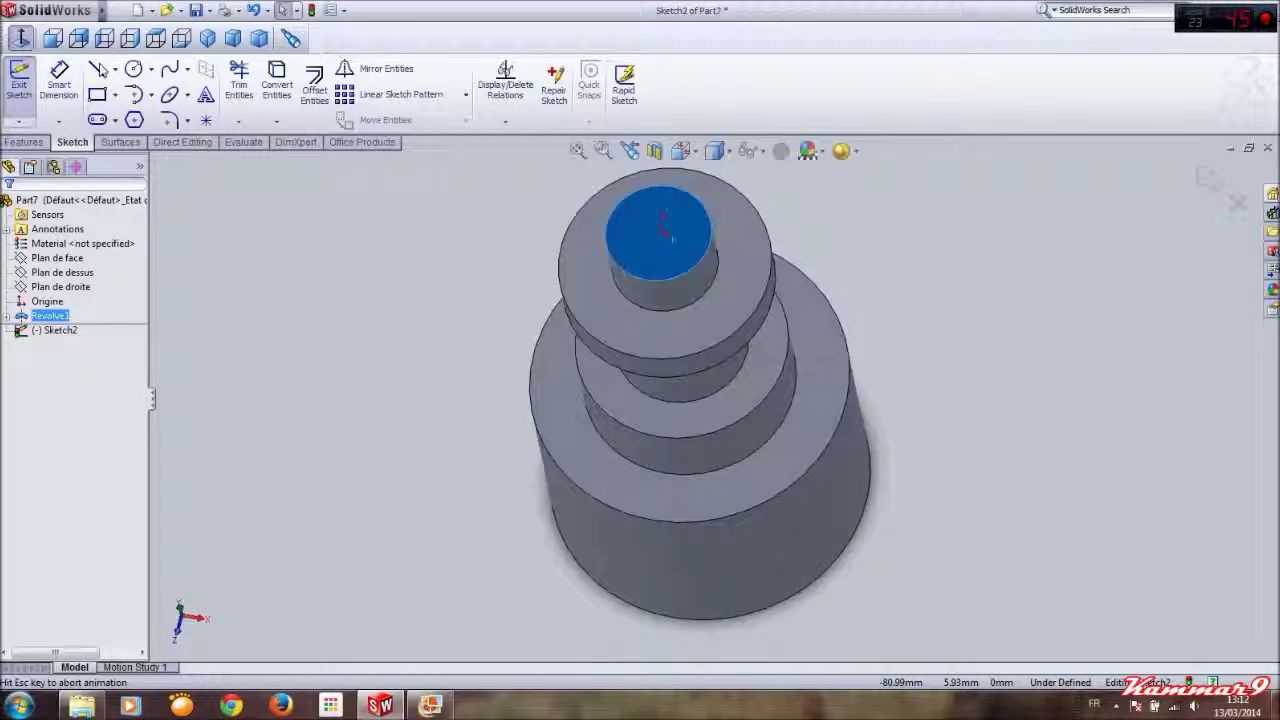
click(133, 68)
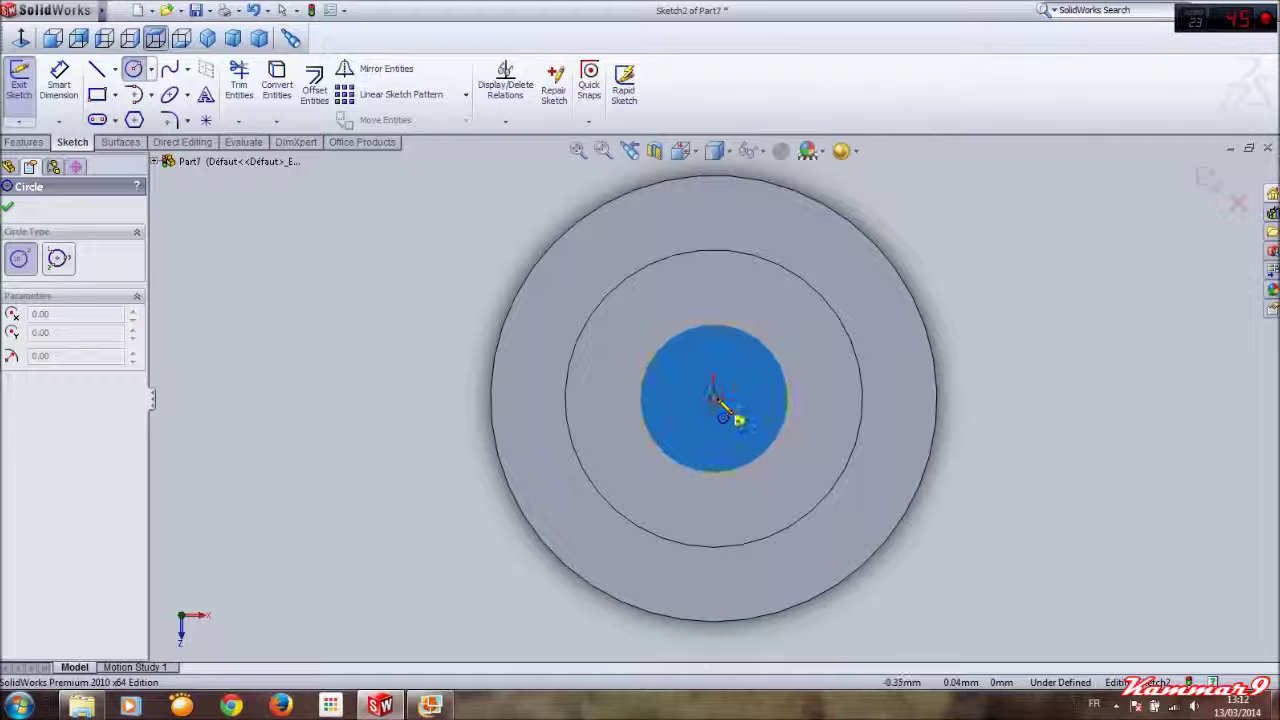
click(713, 397)
click(779, 466)
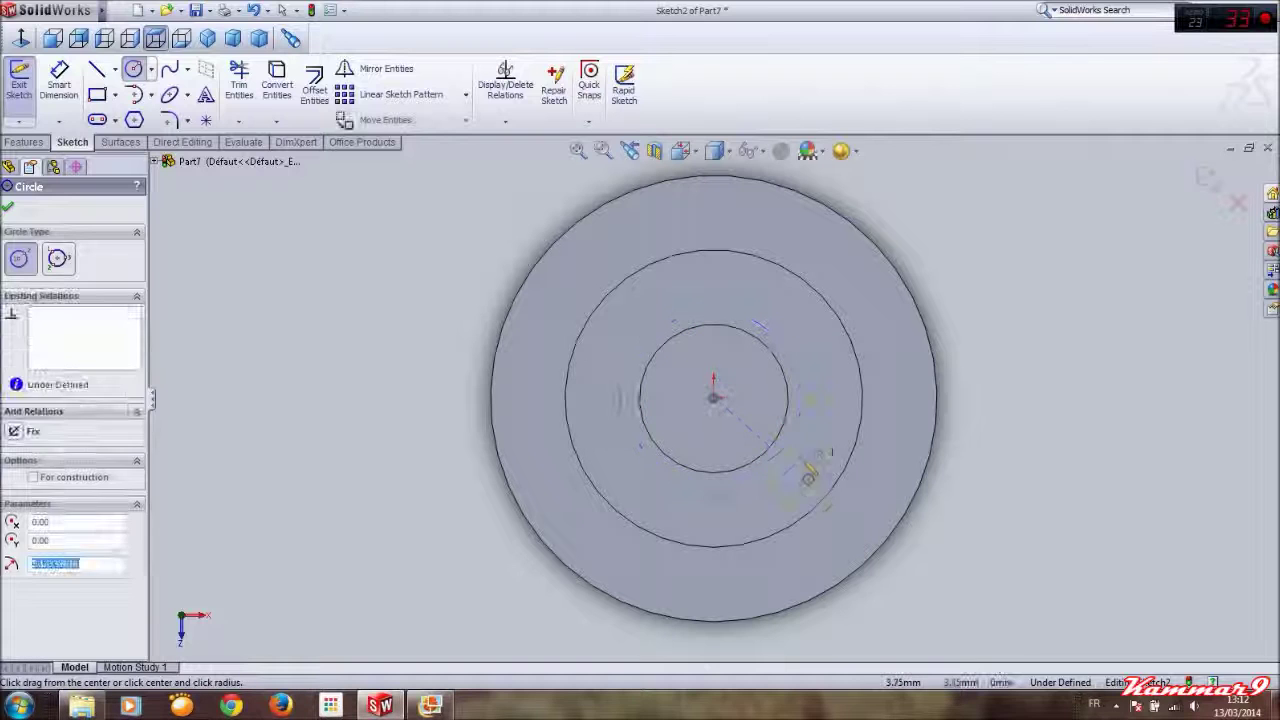
click(803, 350)
click(1047, 297)
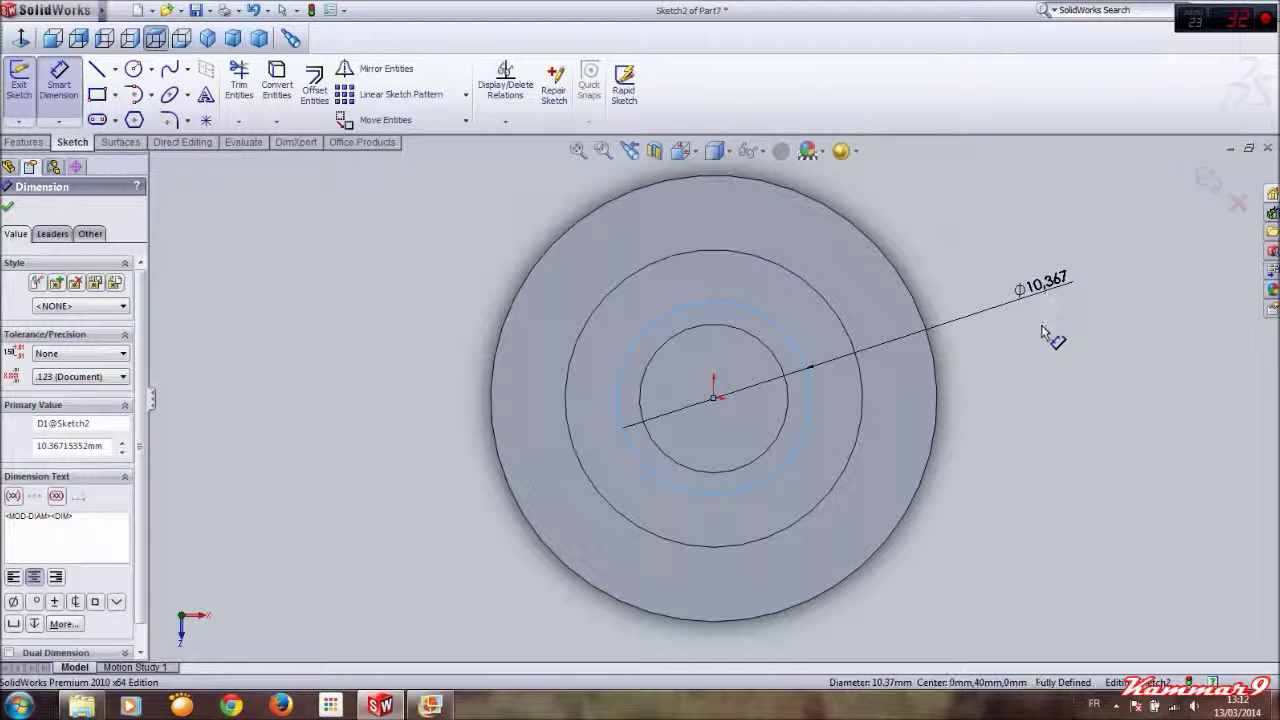
text(12)
key(Return)
Extrude the circle into the Boss-Extrude1 shaft and bring up the reference images
click(28, 142)
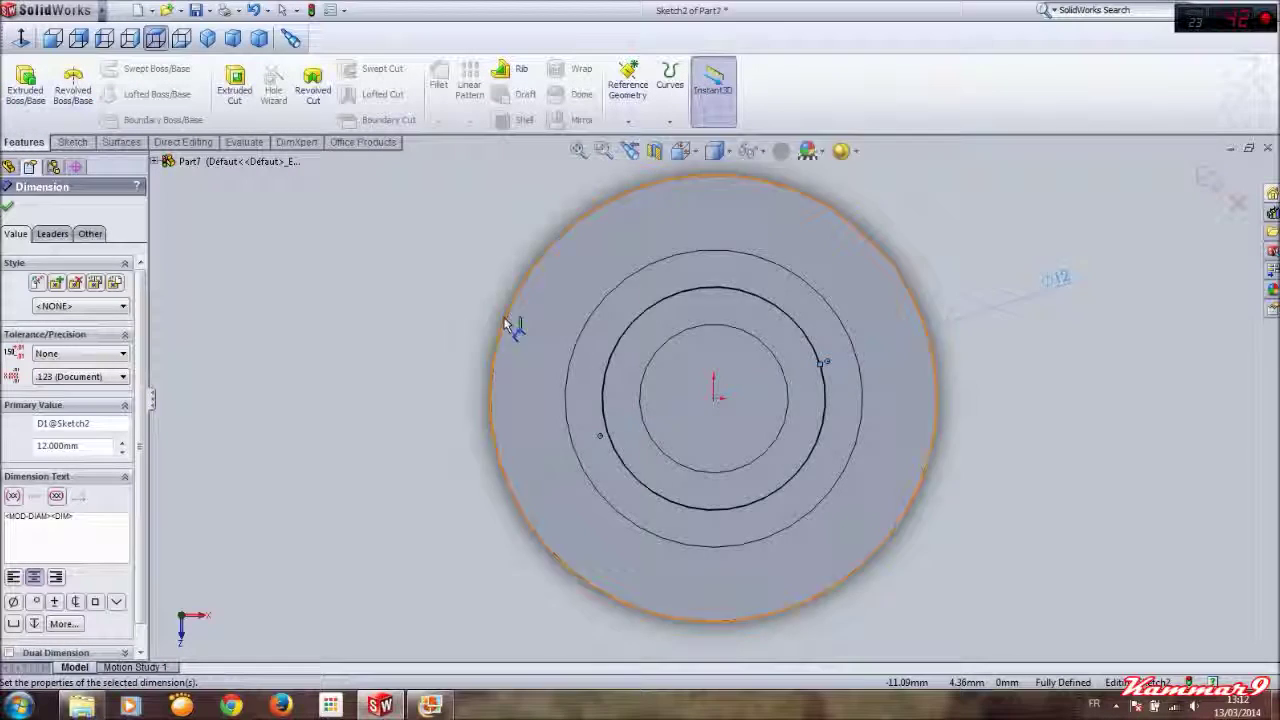
middle_drag(514, 323, 457, 363)
click(30, 85)
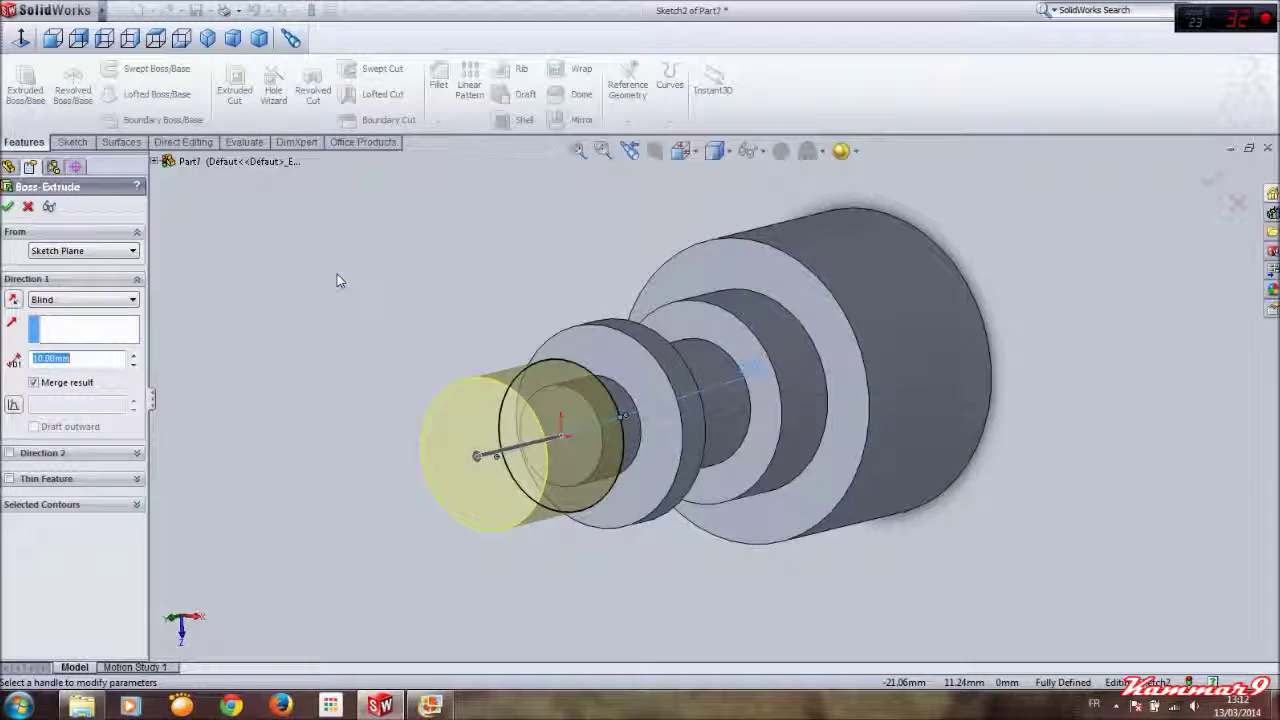
key(Return)
key(Return)
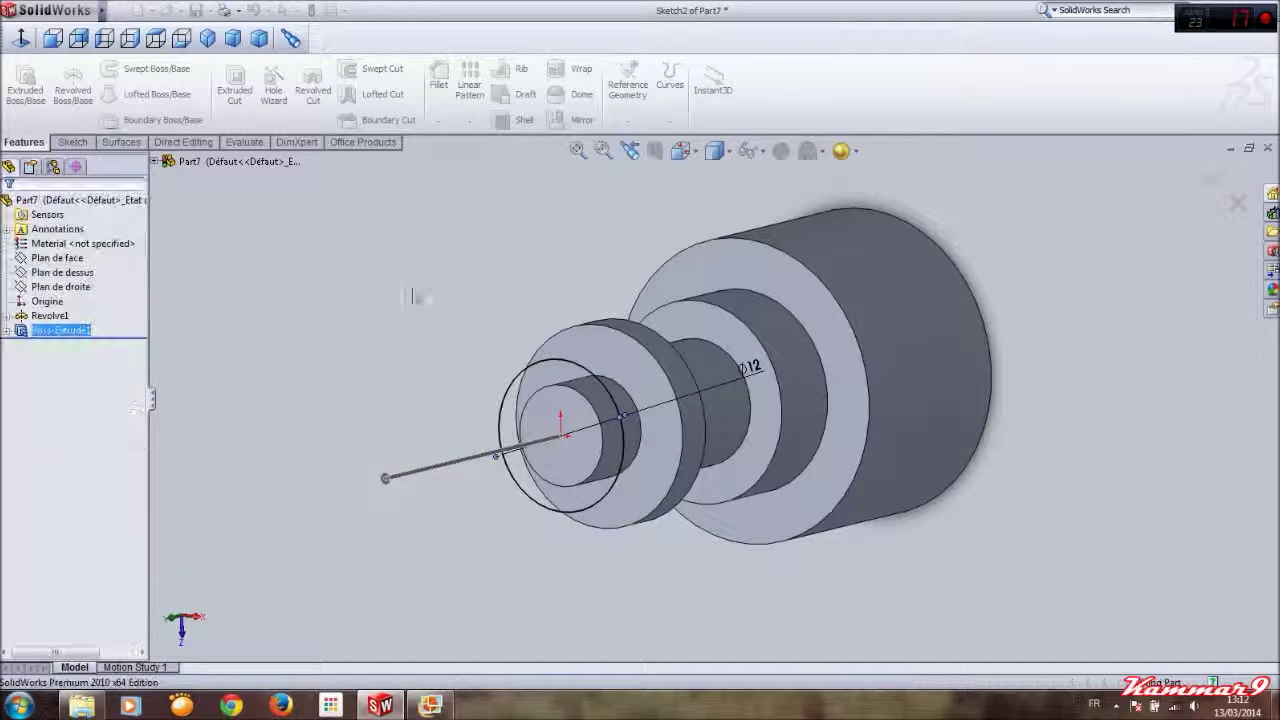
middle_drag(549, 294, 497, 385)
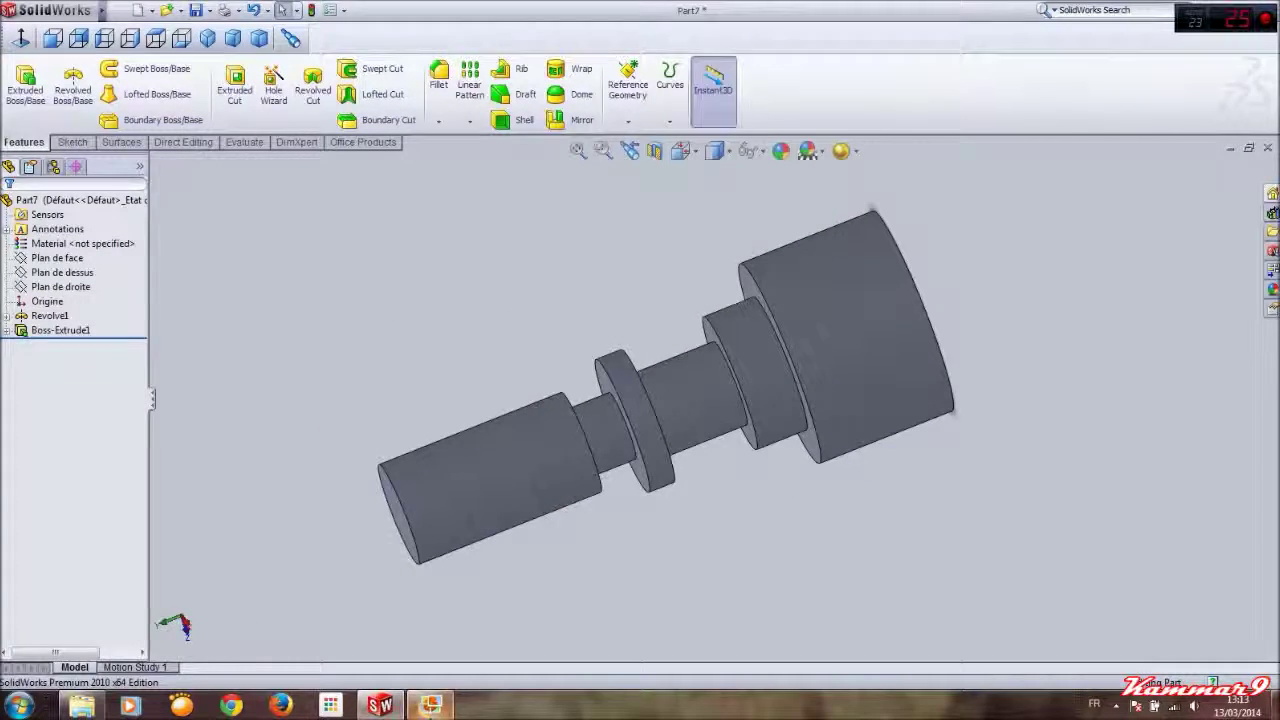
click(430, 705)
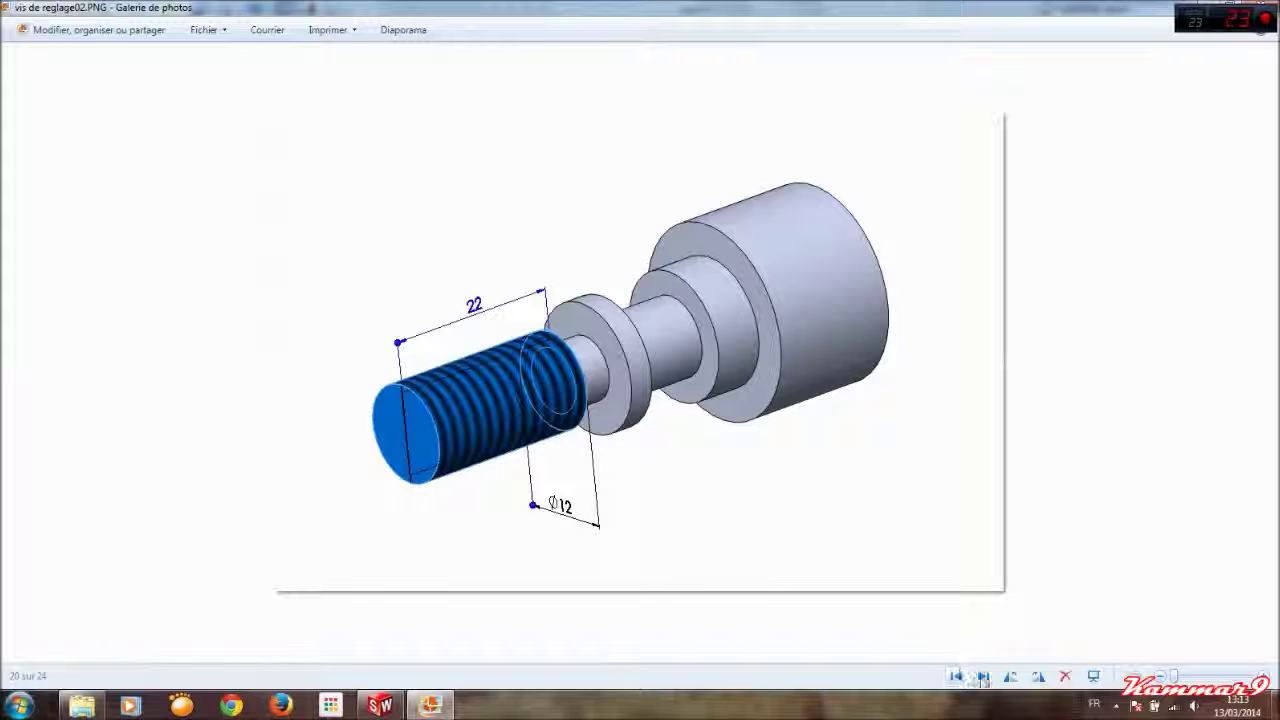
Advance two Photo Gallery images to the 0.300 screw-head picture, then return to SolidWorks
click(983, 678)
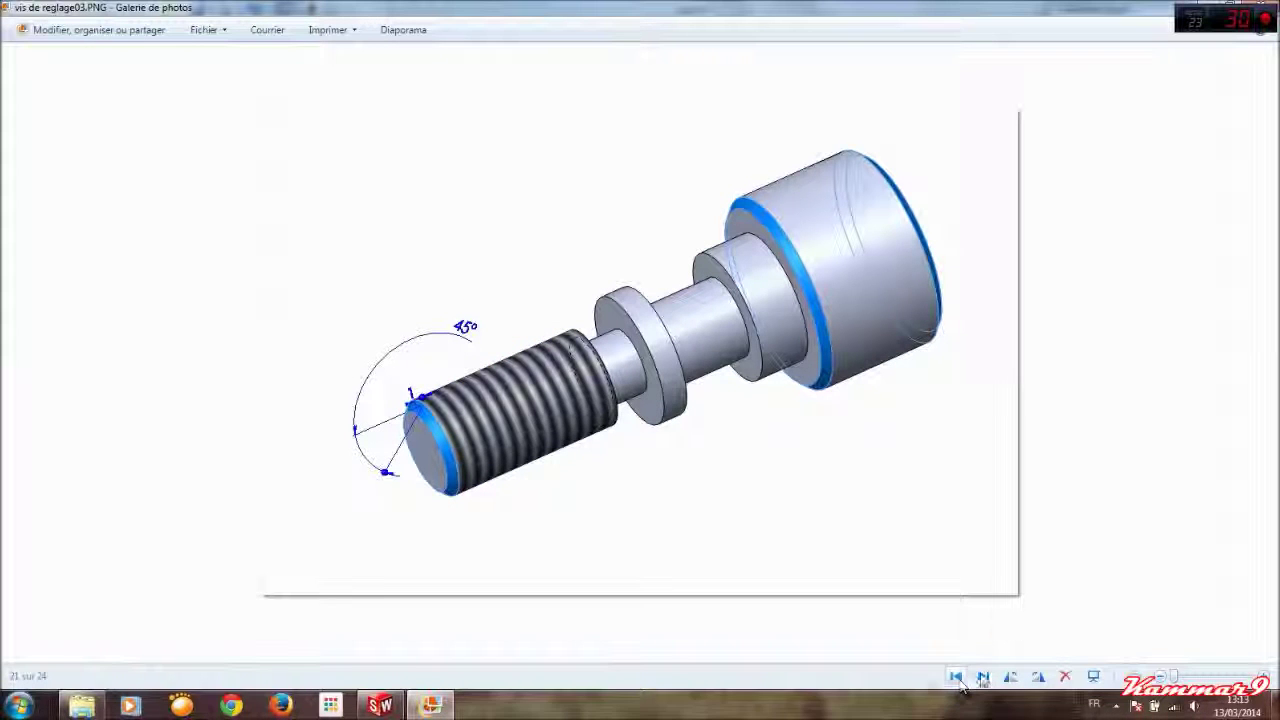
click(983, 678)
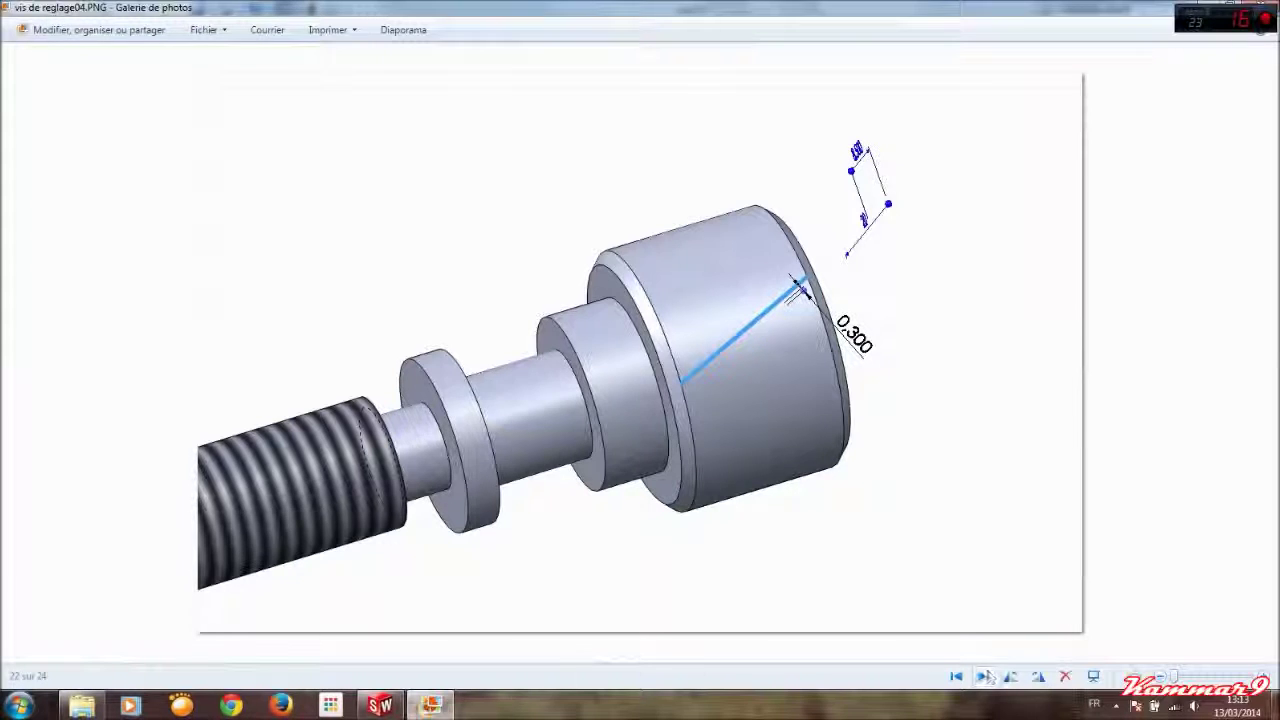
click(380, 706)
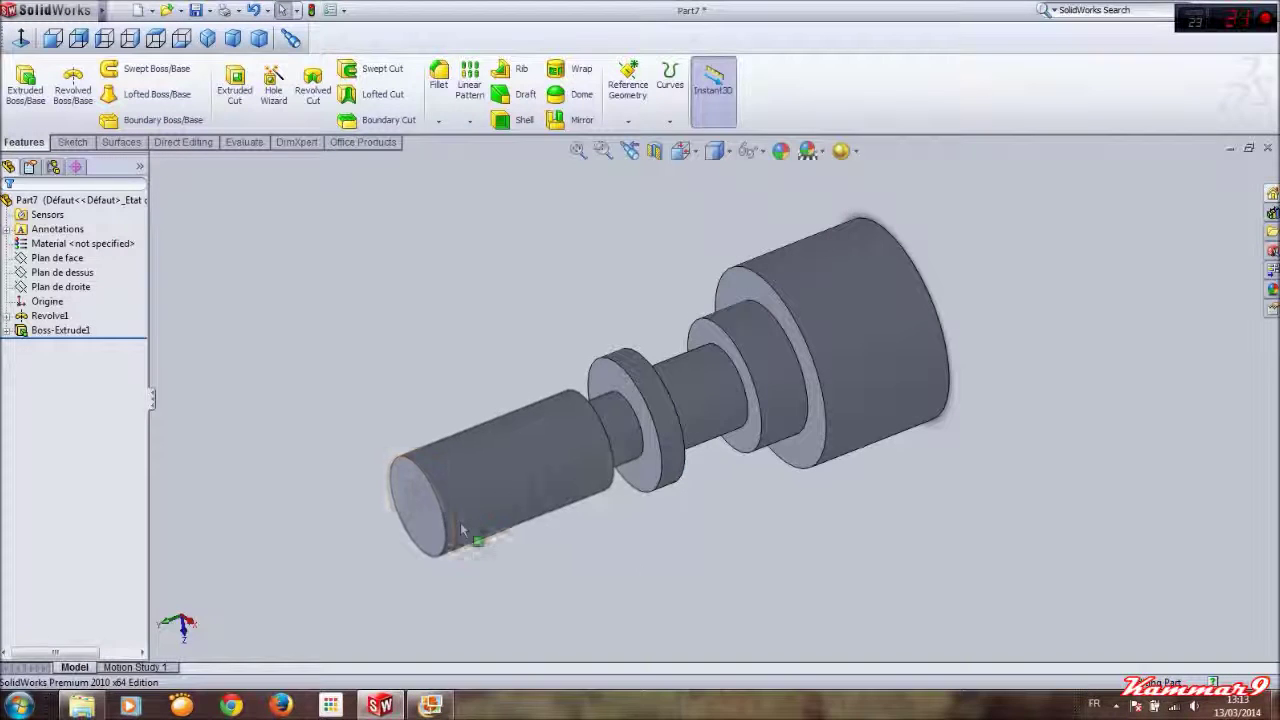
scroll(466, 505, down, 2)
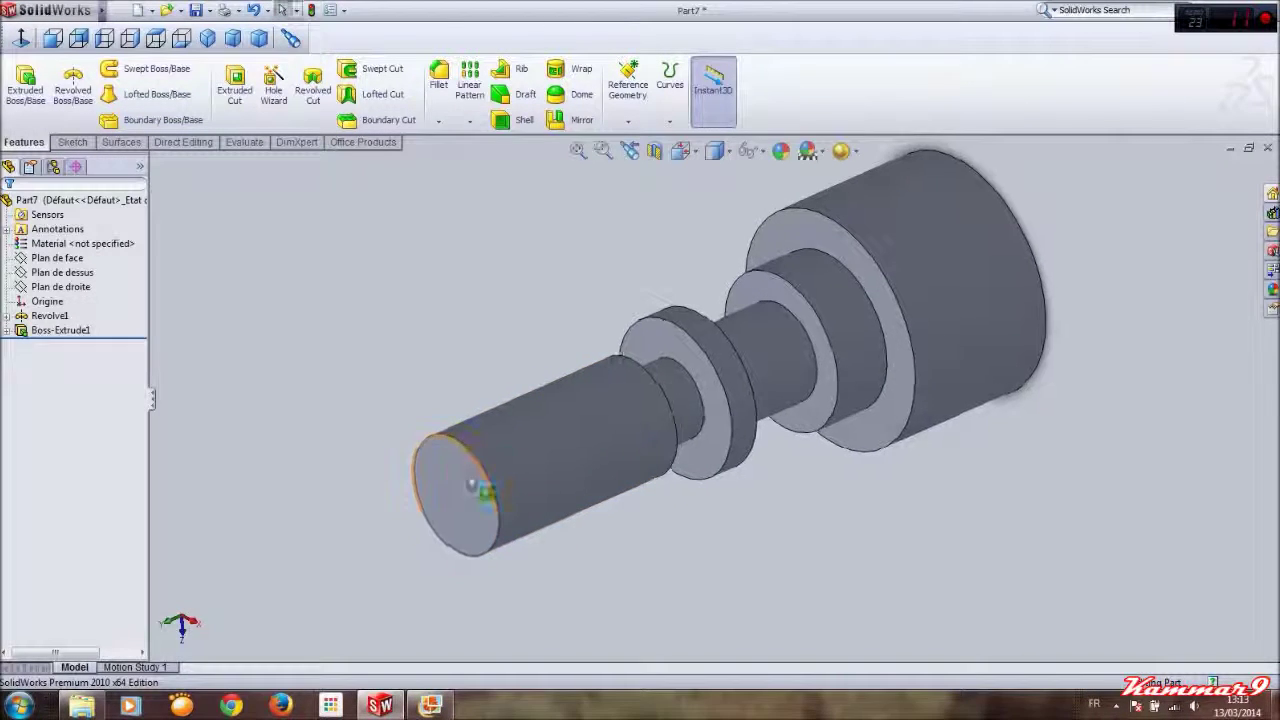
middle_drag(574, 597, 596, 490)
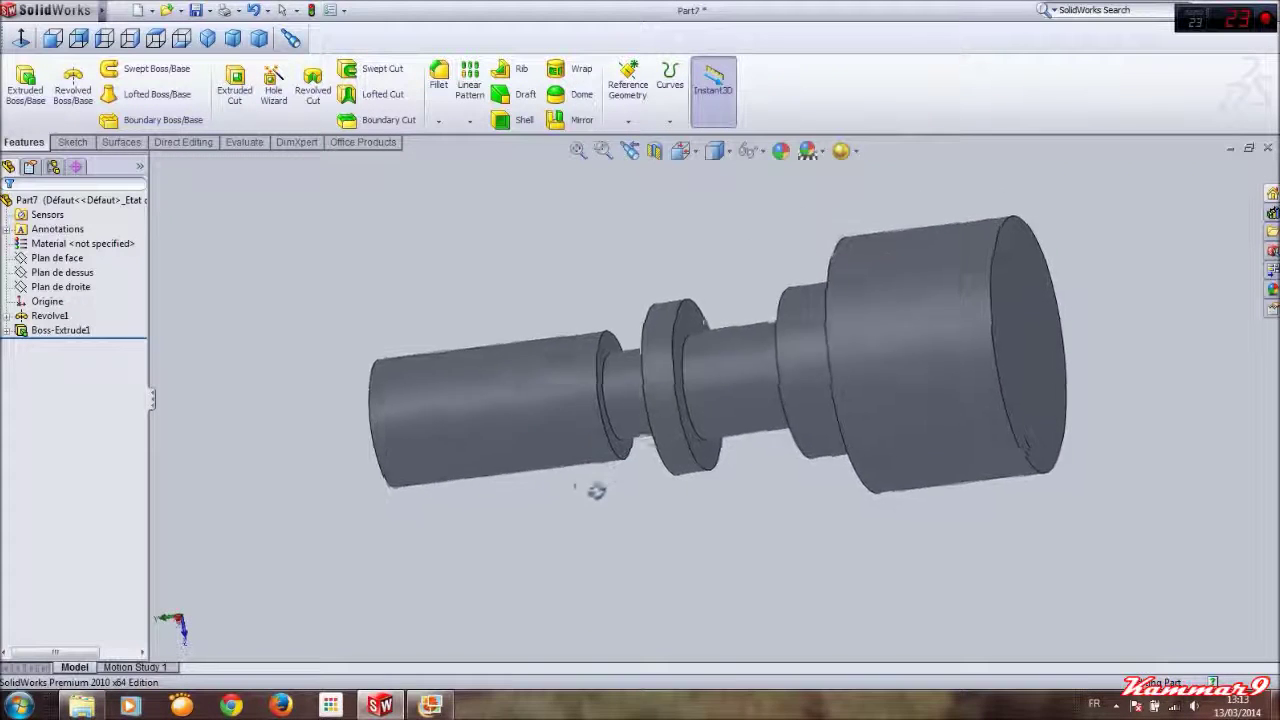
scroll(596, 490, up, 3)
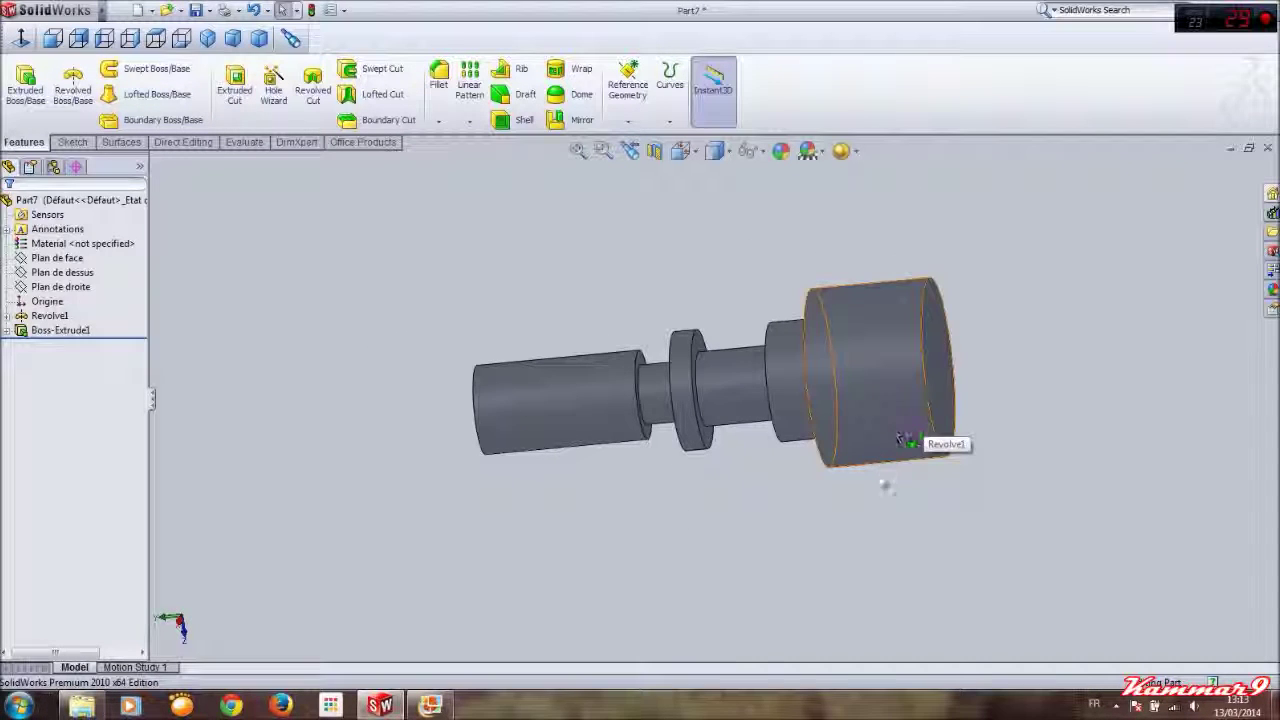
mouse_move(851, 486)
middle_down()
mouse_move(771, 486)
mouse_move(820, 591)
middle_up()
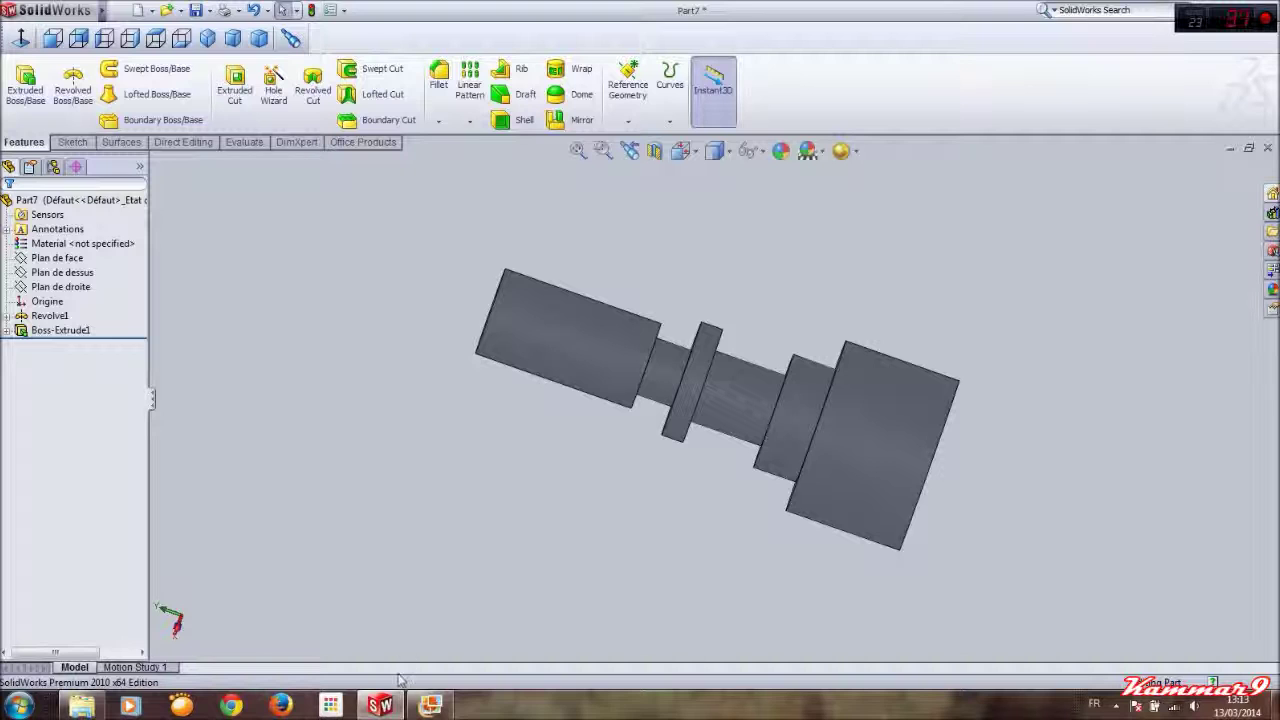
click(418, 710)
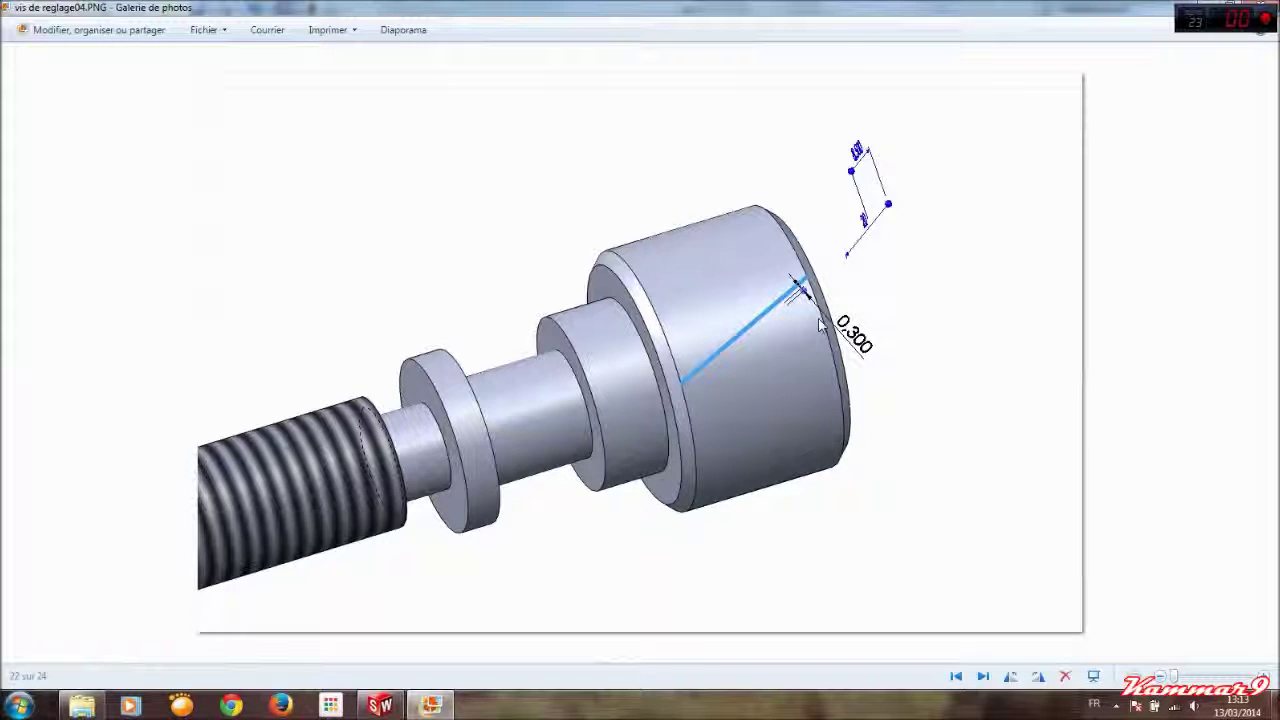
Bring up reference image vis de reglage04 with the angled 0.300 head line
click(982, 677)
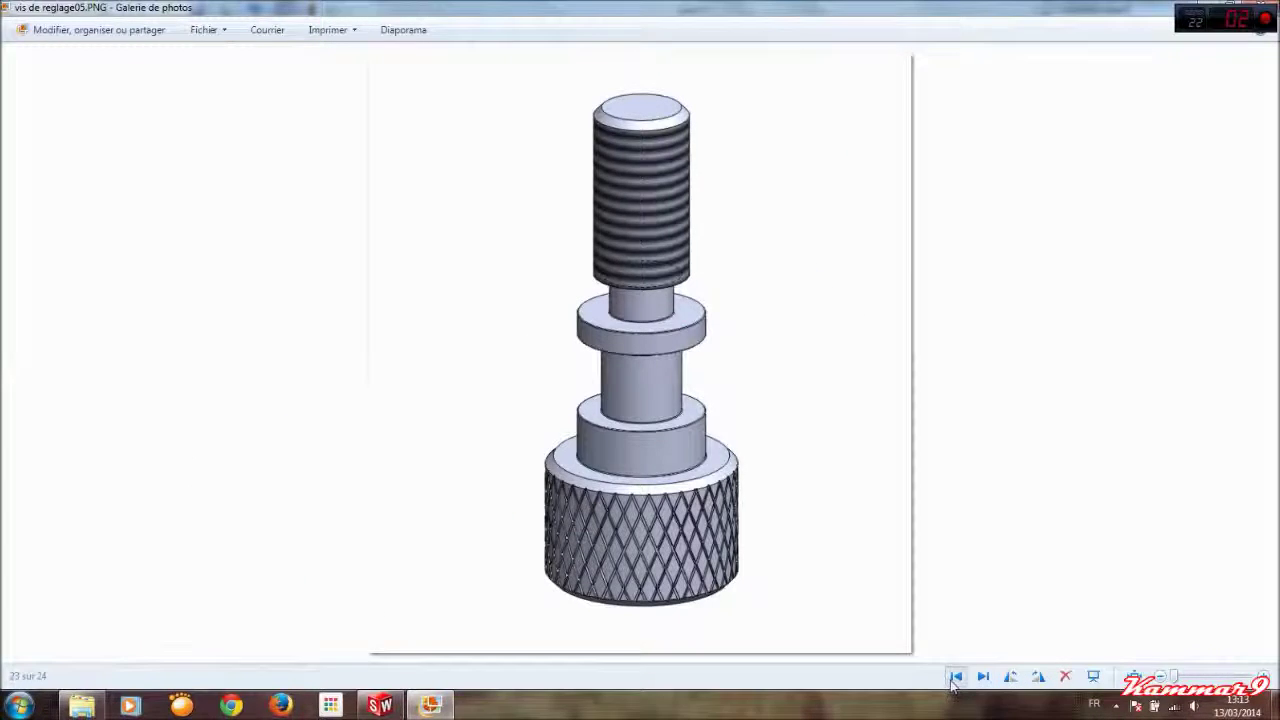
click(956, 676)
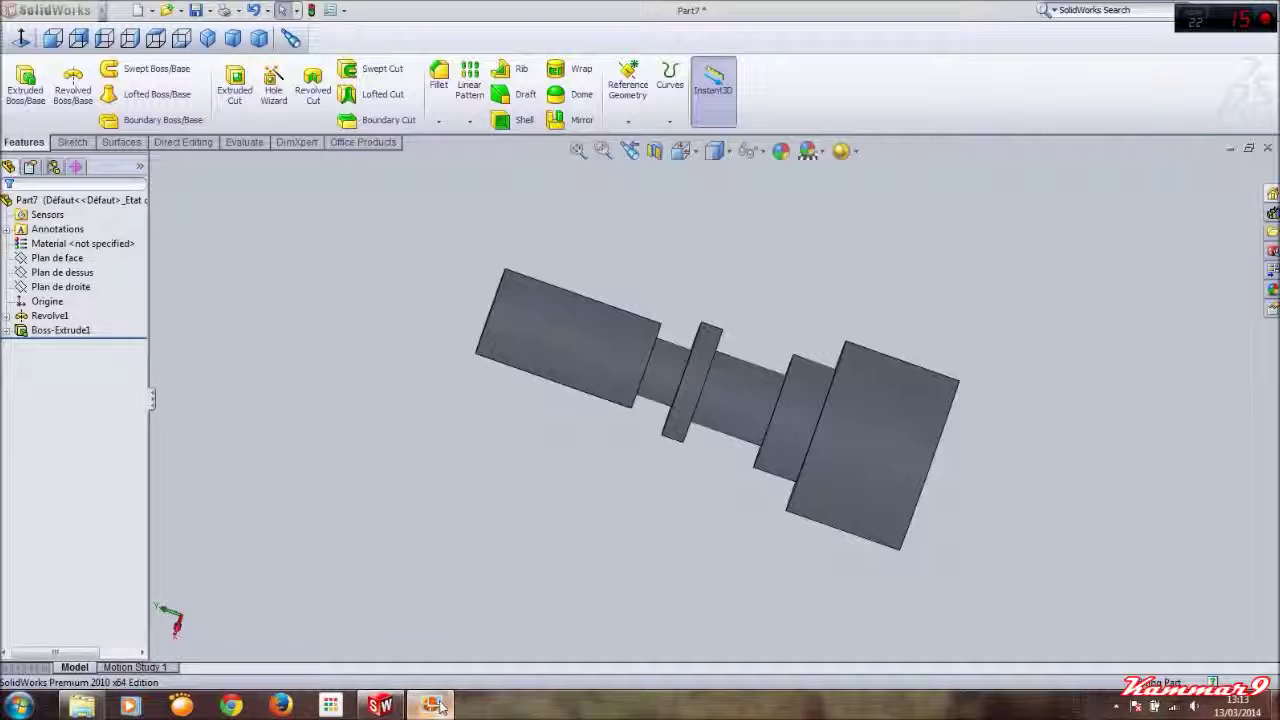
middle_drag(743, 243, 873, 393)
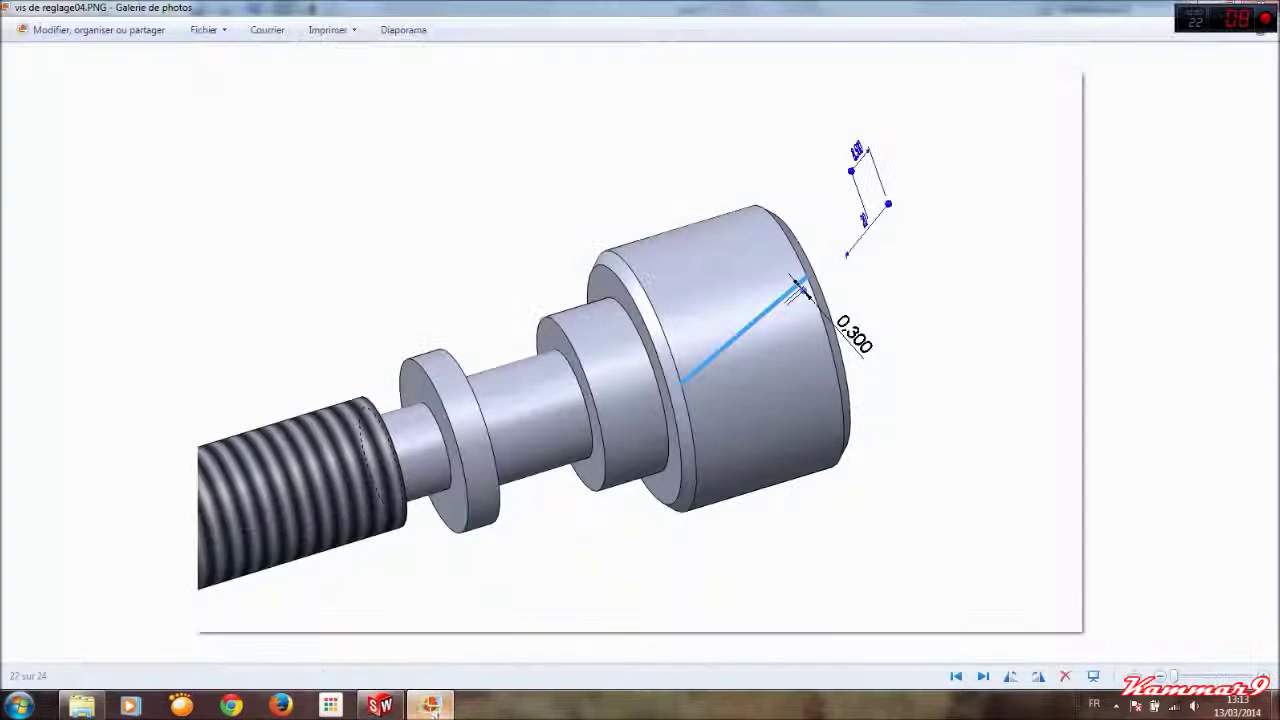
click(430, 705)
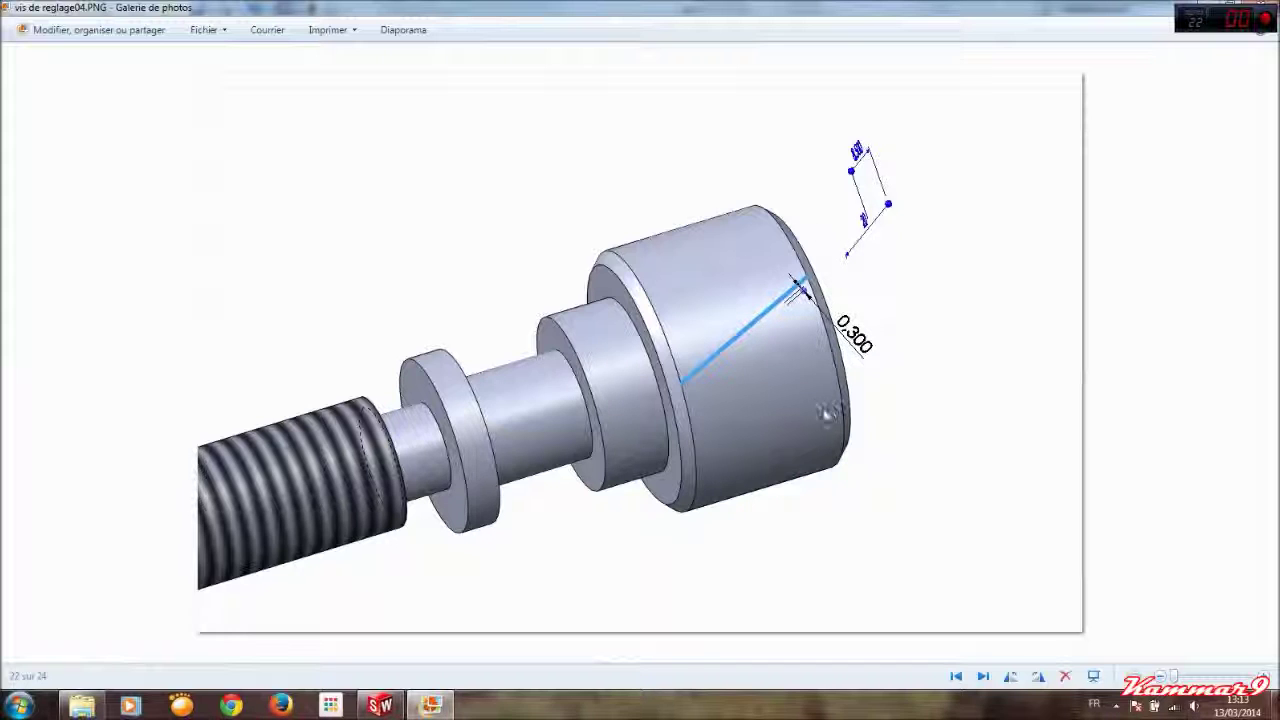
click(448, 707)
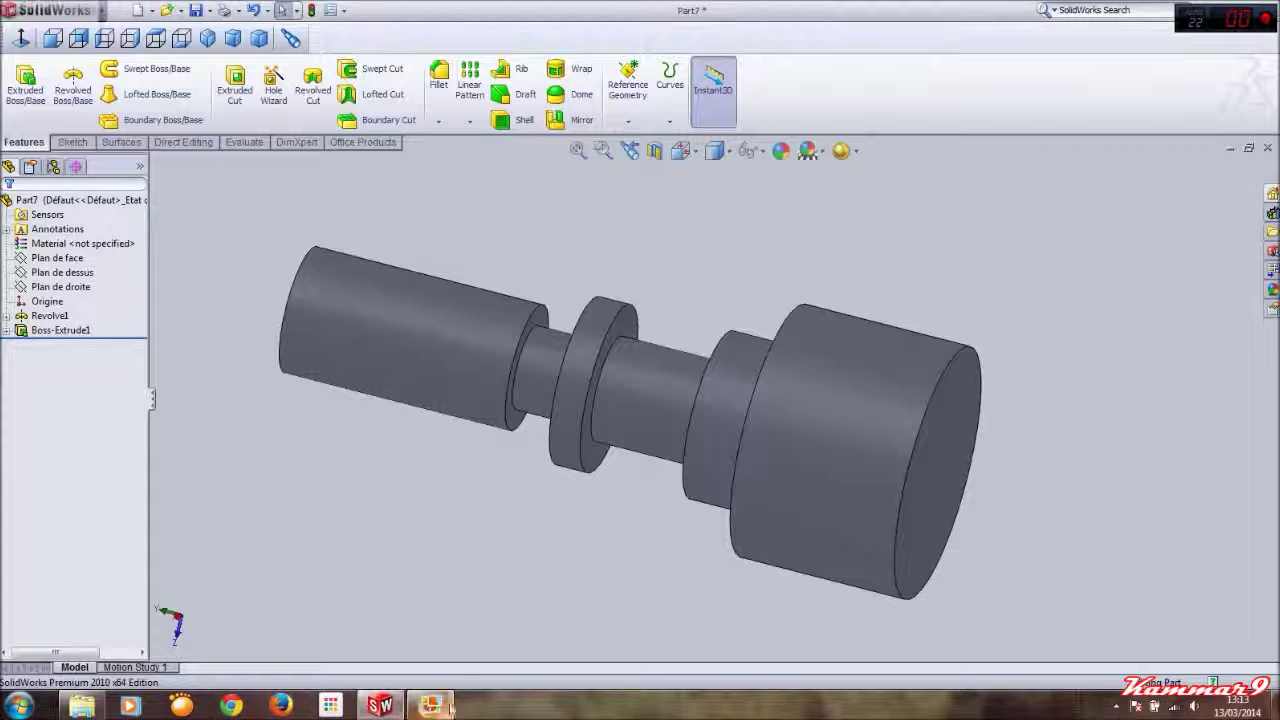
Open a new empty Sketch3 on the Plan de face front plane
click(68, 259)
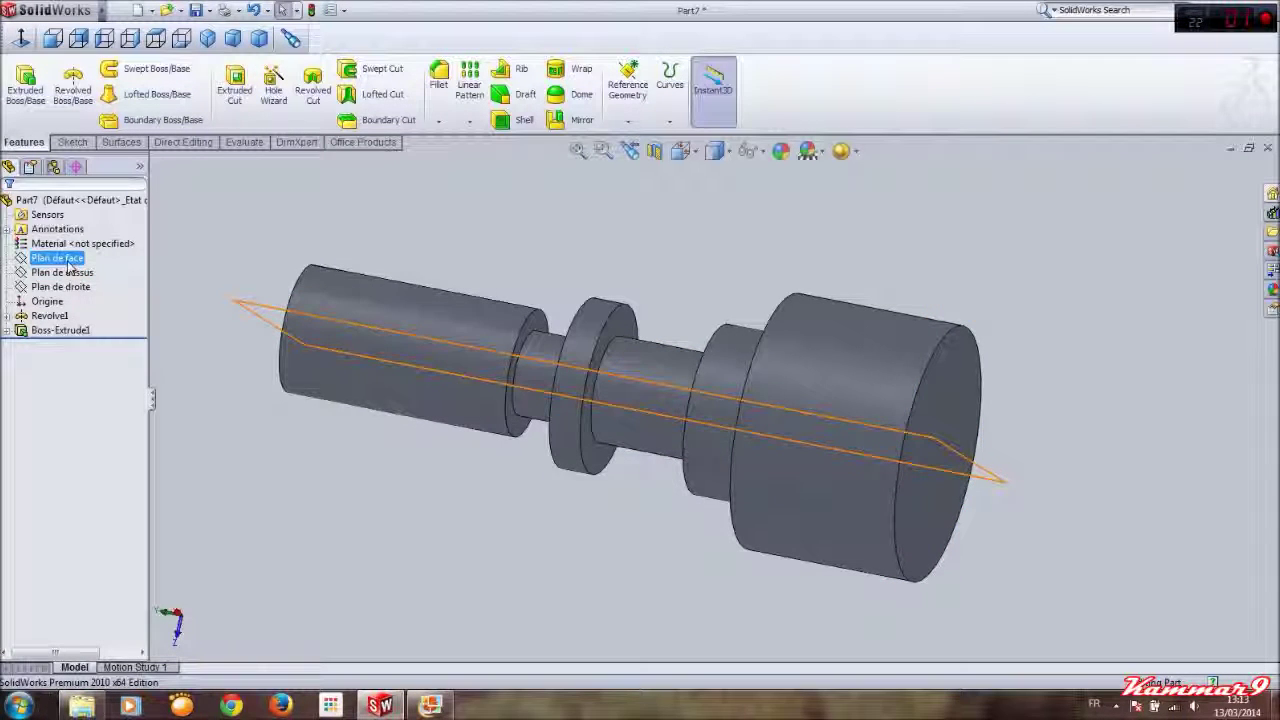
click(68, 260)
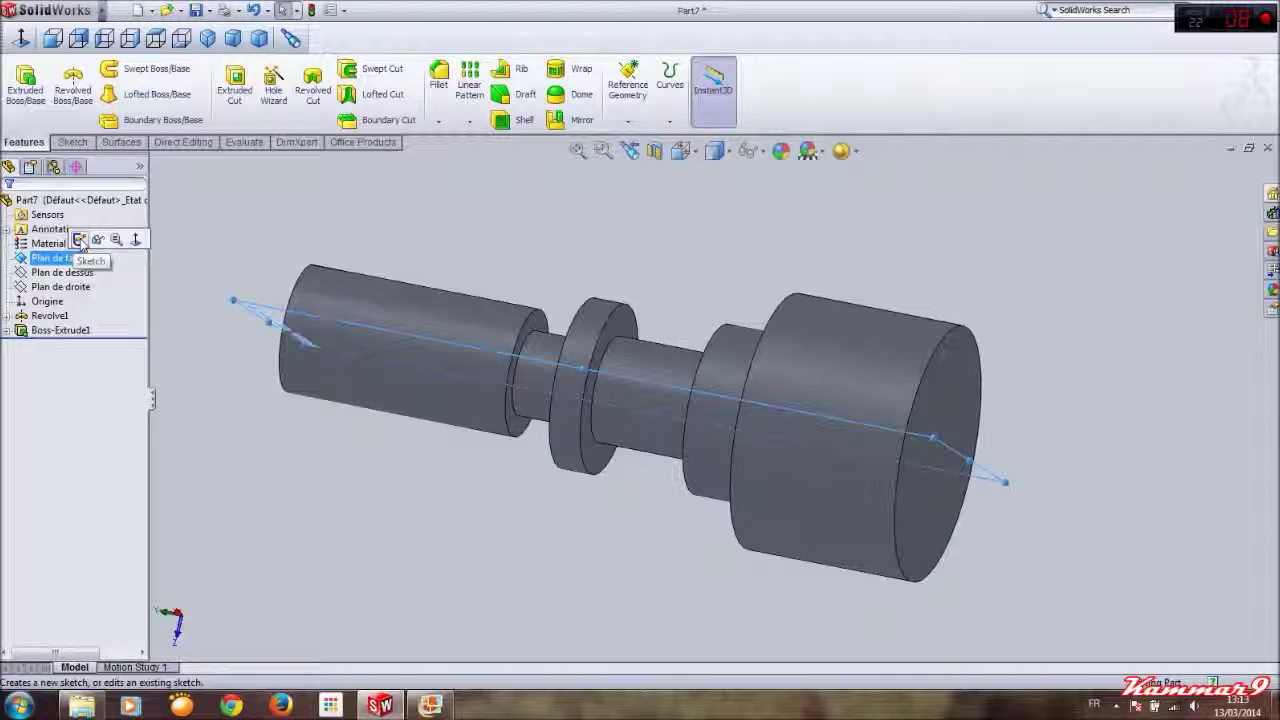
click(80, 242)
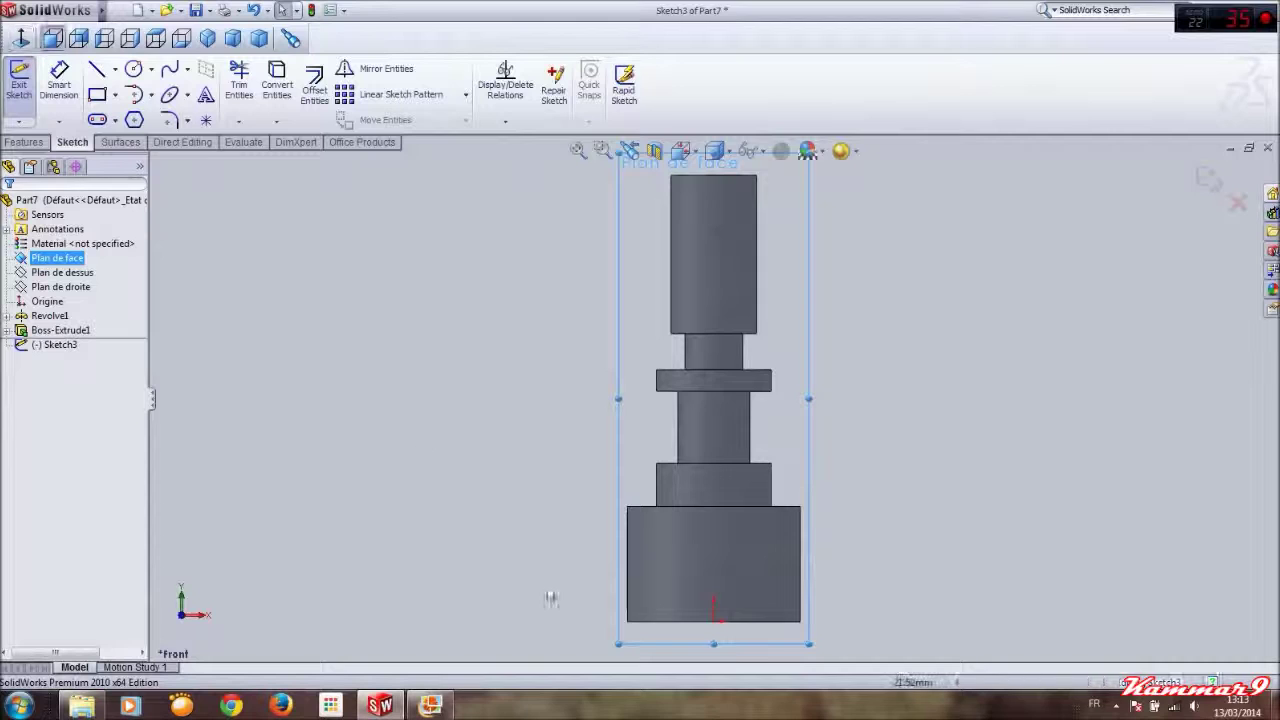
Sketch one diagonal line from the head's upper-left corner to below its lower edge
scroll(714, 600, down, 2)
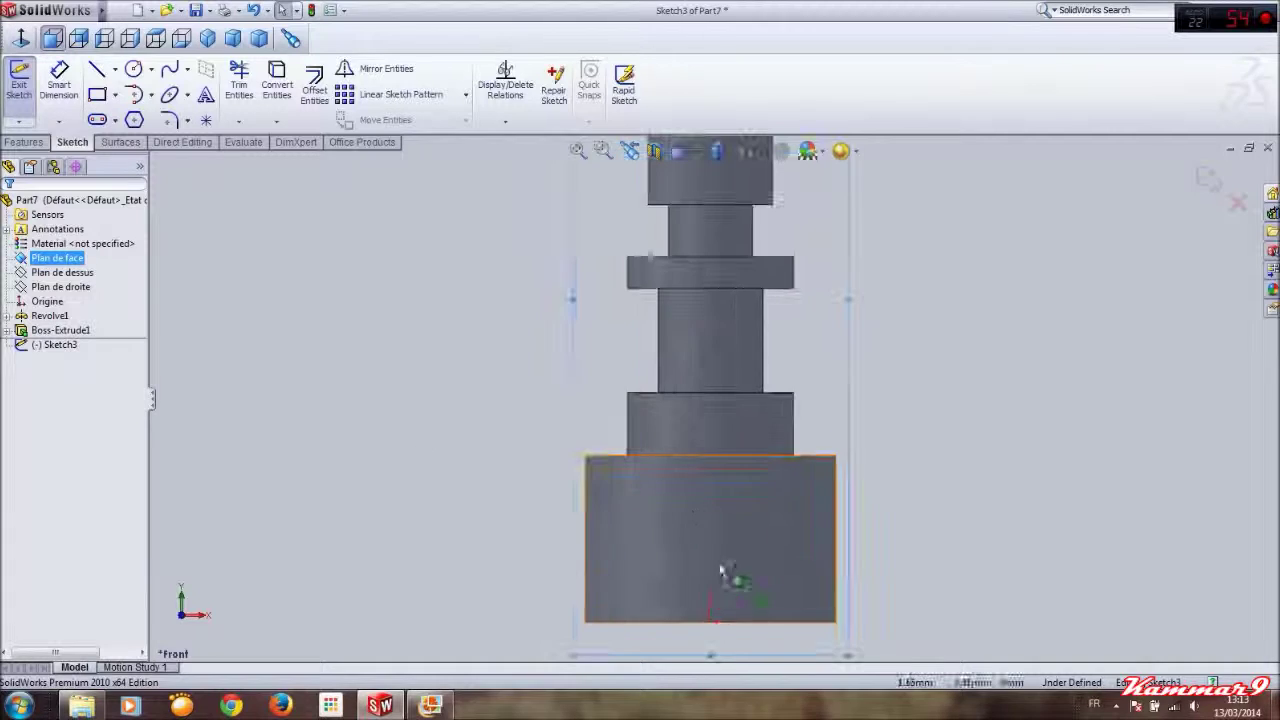
click(97, 70)
scroll(727, 488, down, 2)
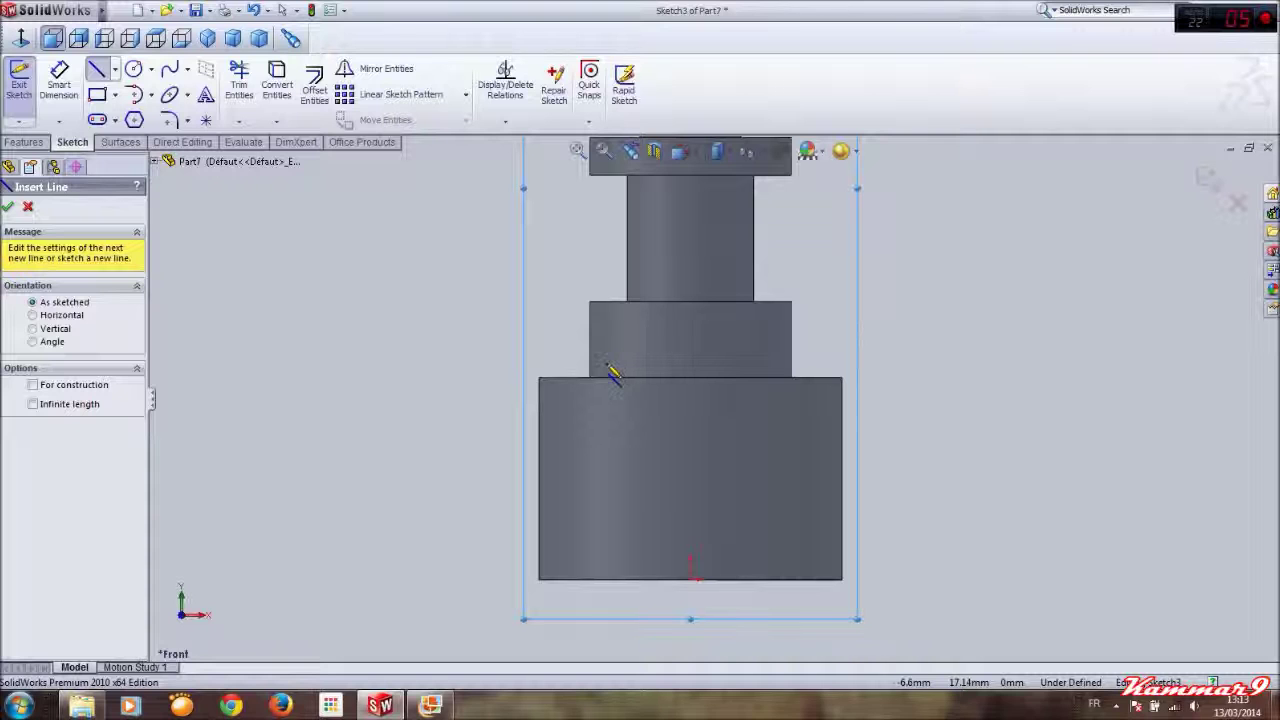
click(604, 372)
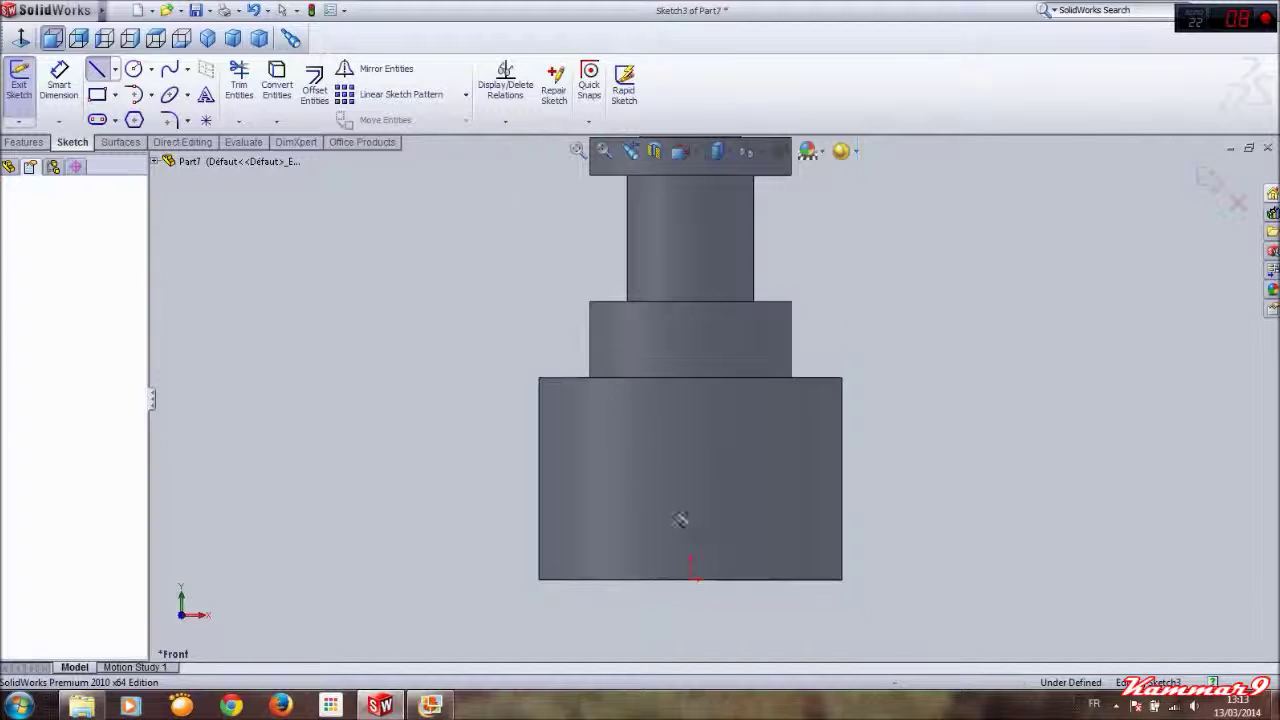
click(765, 610)
key(Escape)
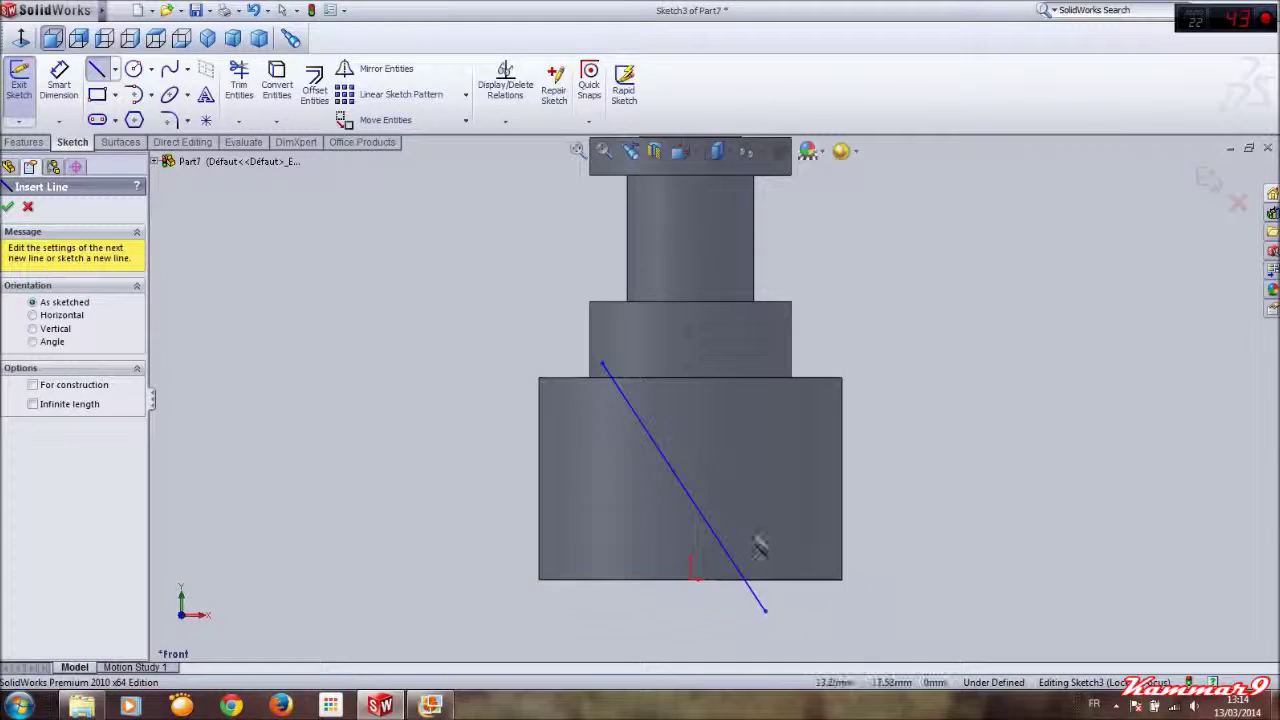
Offset the diagonal line with Offset Entities at a 0.3 mm distance
click(318, 95)
click(612, 387)
text(0.1)
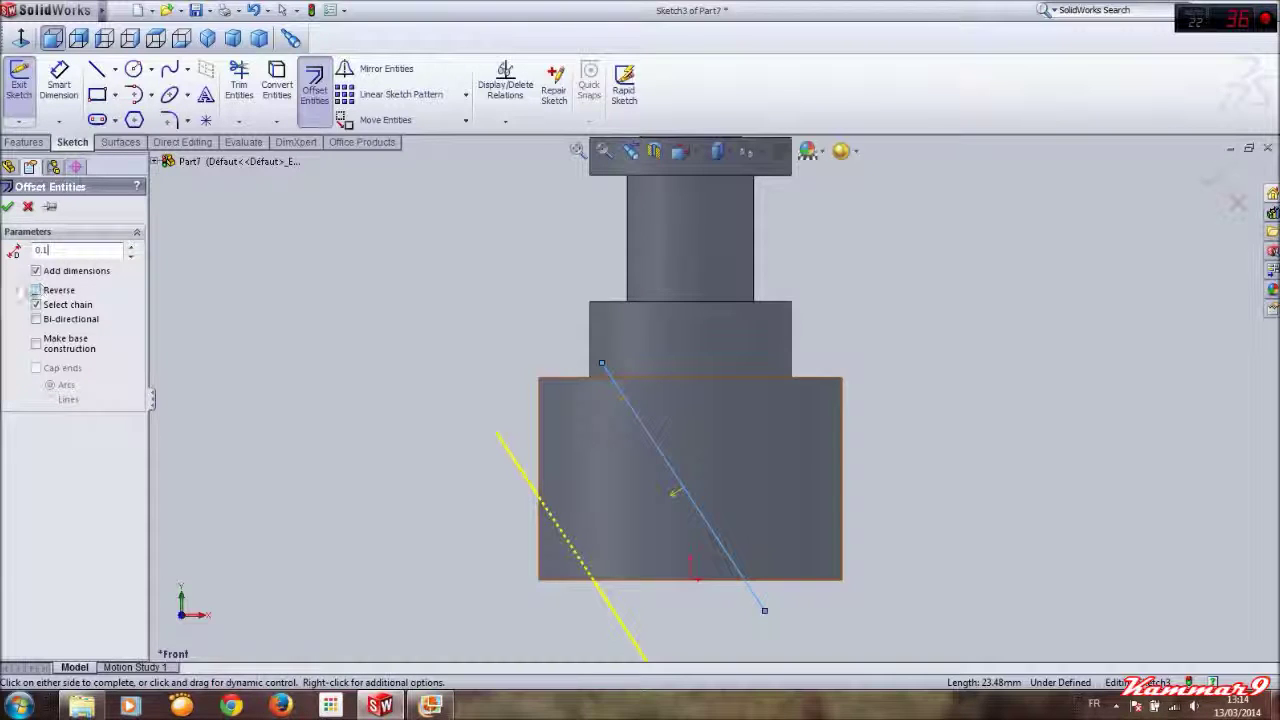
key(Return)
scroll(686, 571, down, 5)
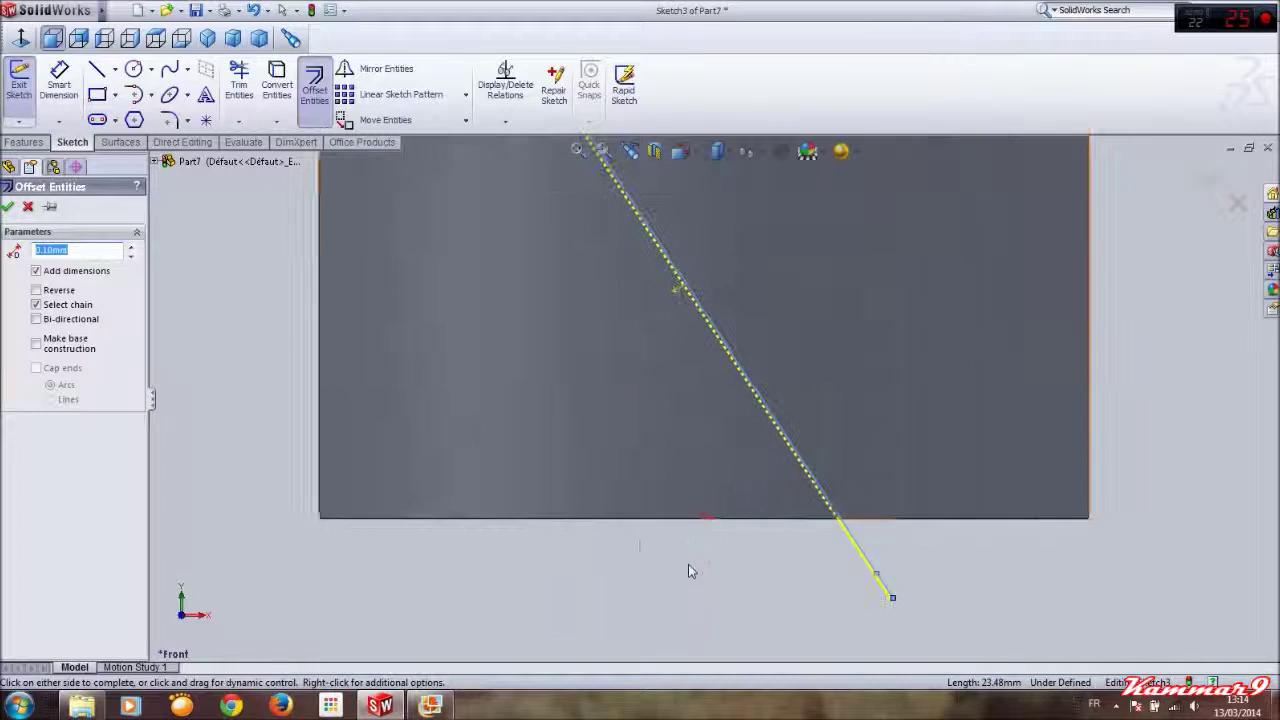
scroll(783, 437, down, 3)
scroll(777, 453, up, 2)
scroll(776, 453, up, 3)
text(0.3)
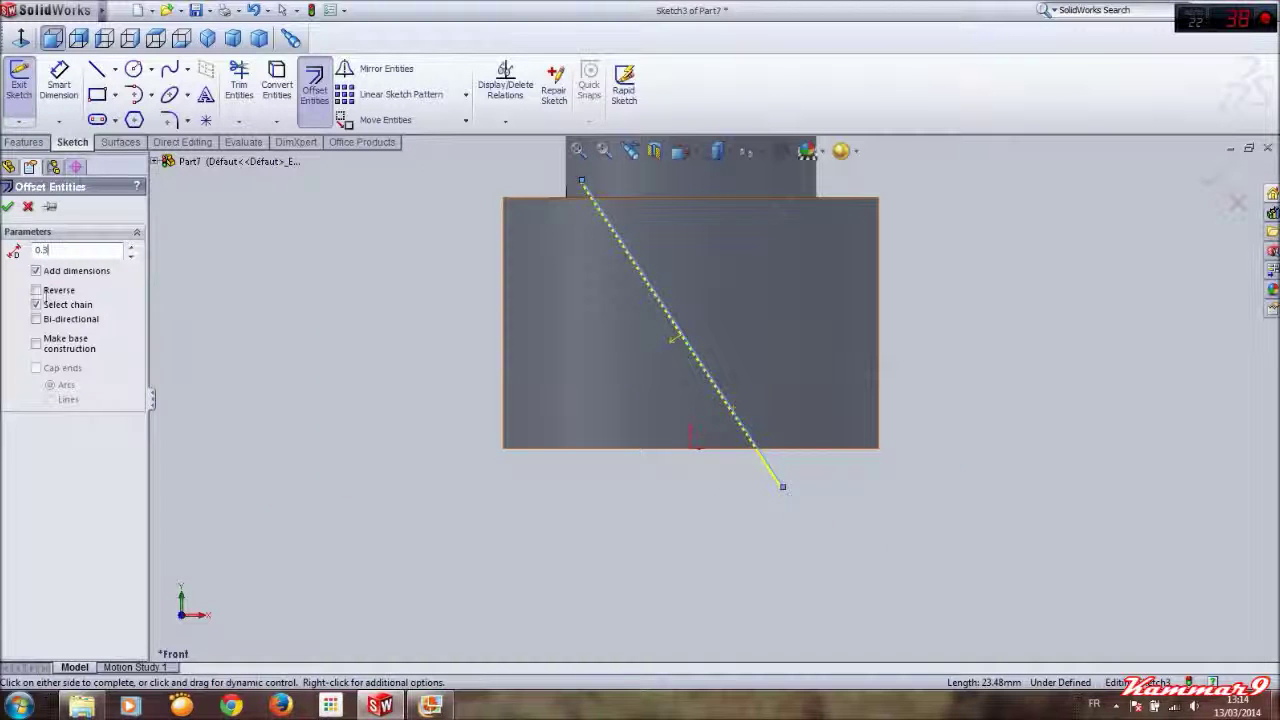
key(Return)
click(7, 206)
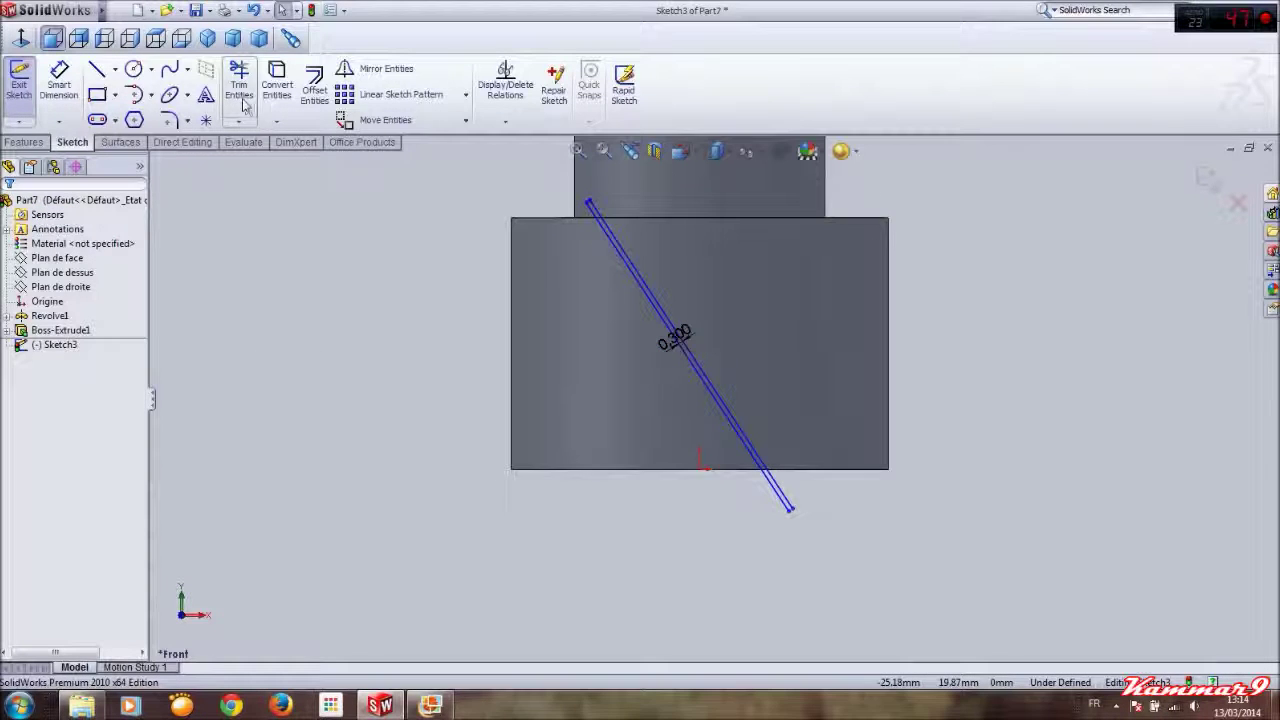
Connect the top ends and bottom ends of the parallel lines with short lines
click(97, 68)
scroll(605, 220, down, 3)
scroll(620, 232, down, 2)
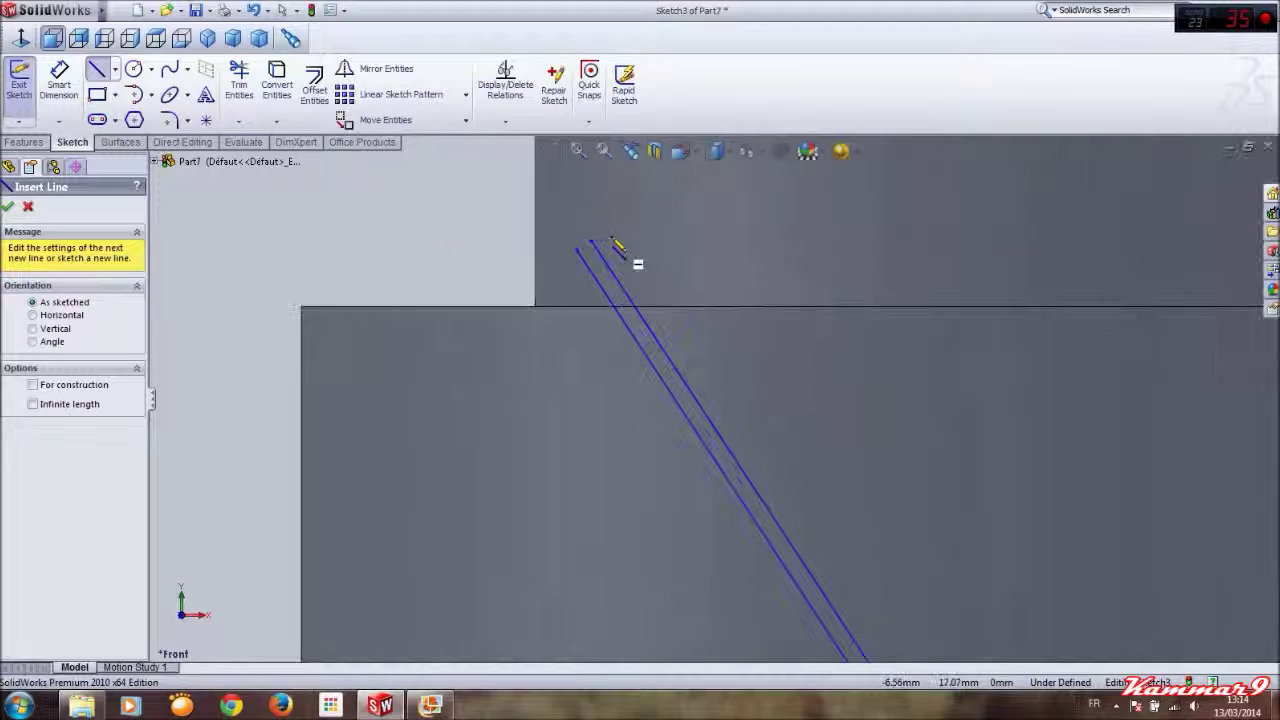
scroll(600, 255, down, 2)
click(574, 266)
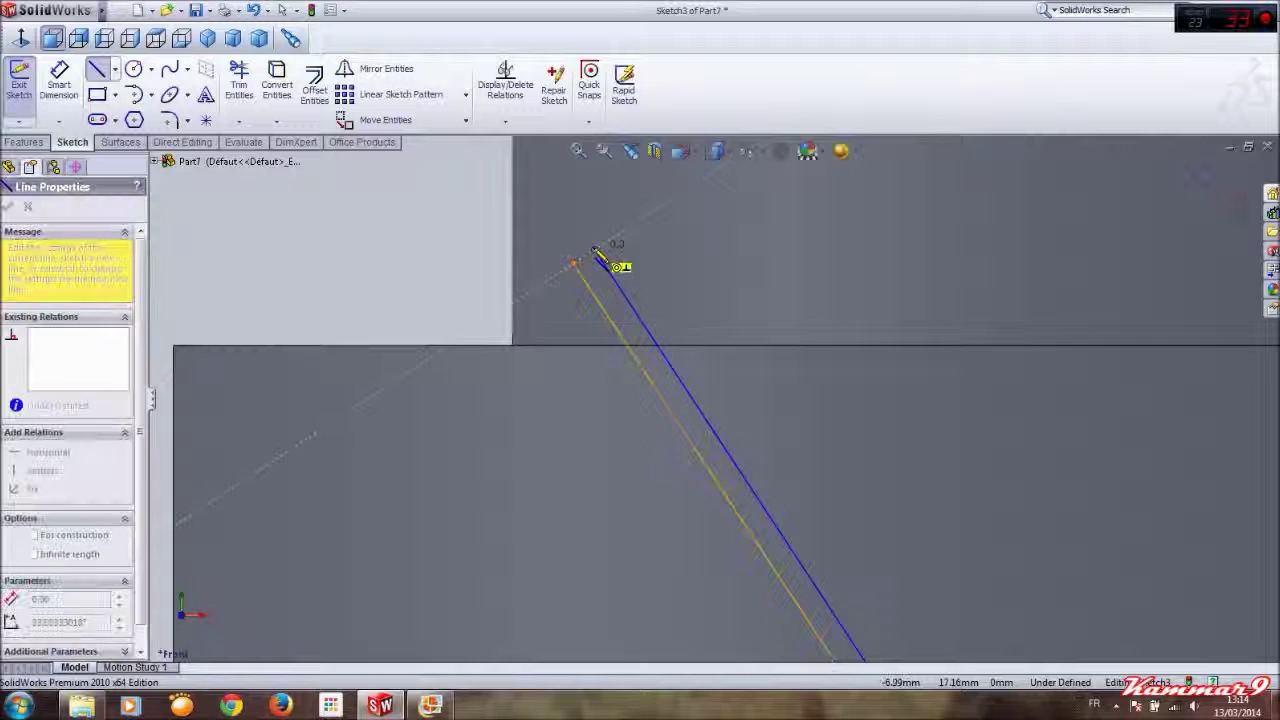
scroll(640, 290, up, 3)
scroll(718, 356, up, 3)
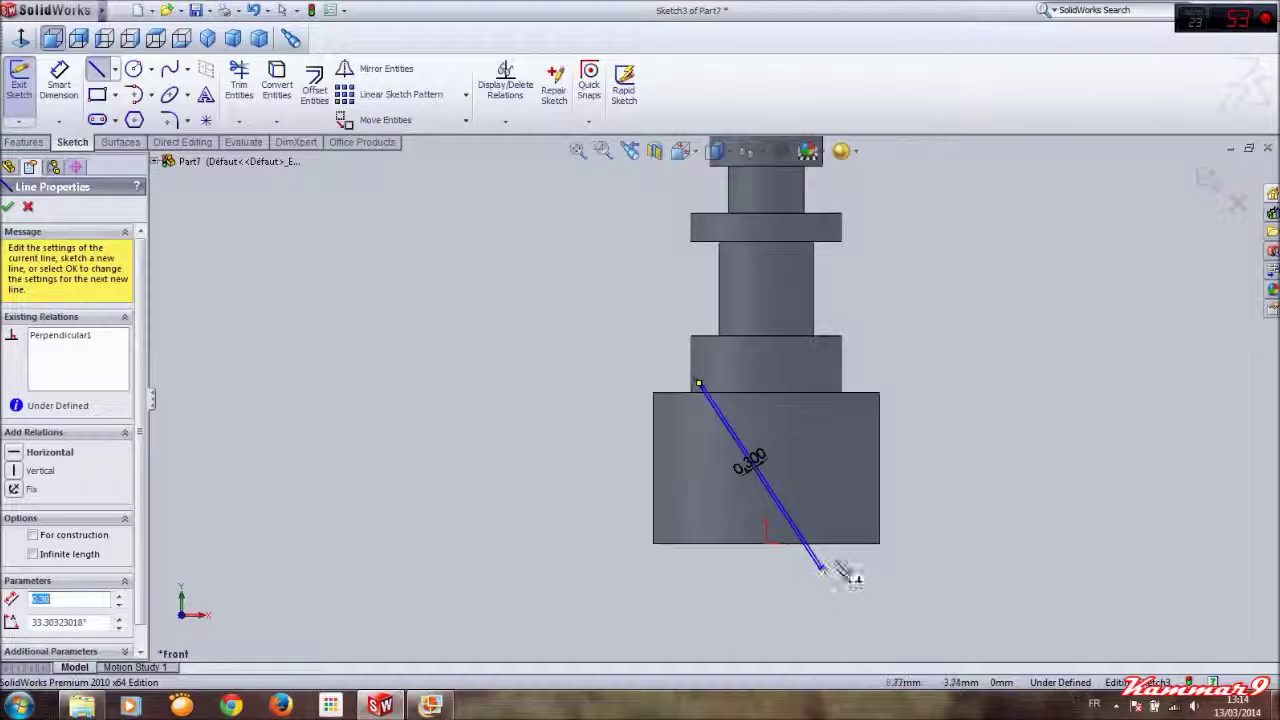
scroll(766, 530, down, 3)
scroll(757, 527, down, 3)
click(745, 506)
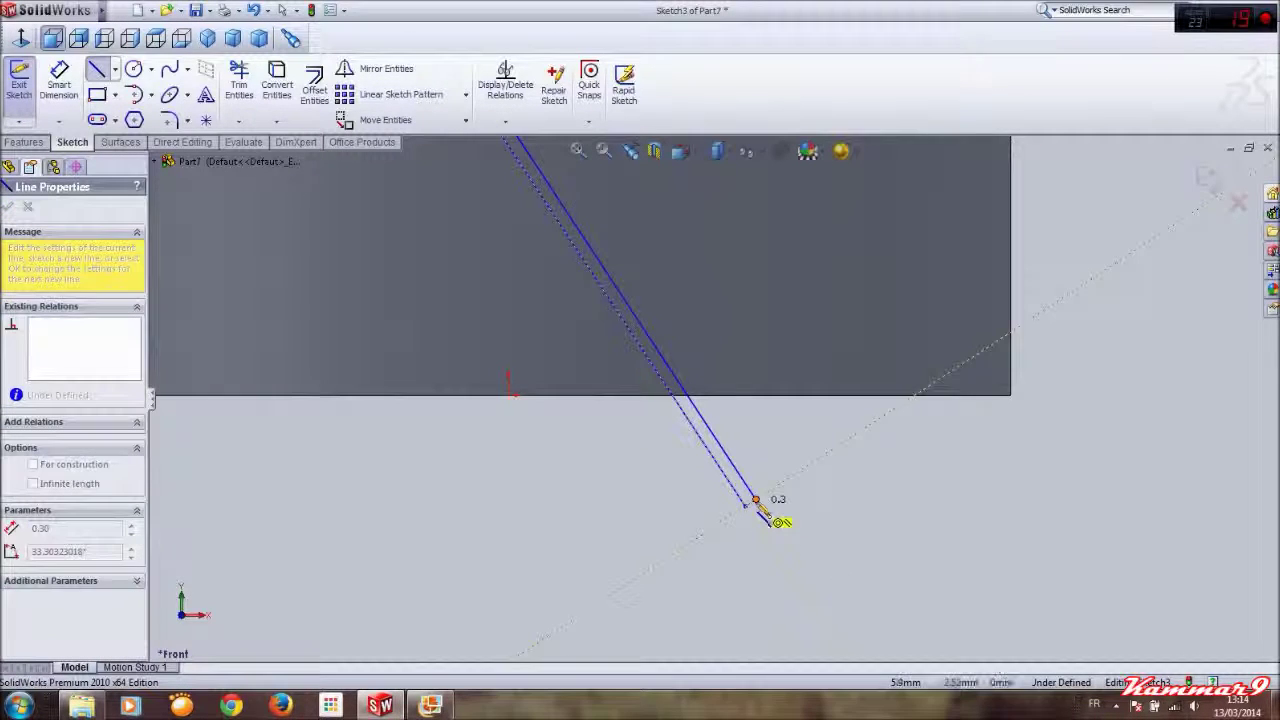
scroll(766, 535, up, 3)
scroll(720, 505, up, 2)
scroll(706, 490, down, 3)
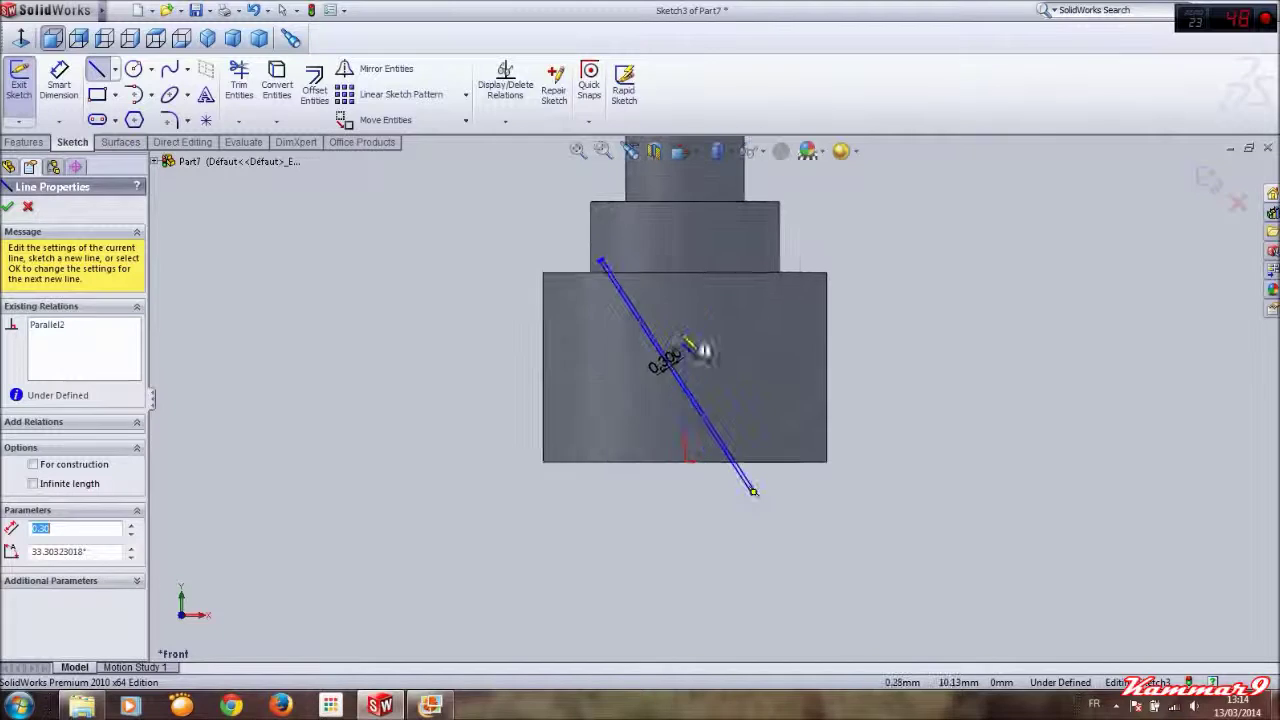
scroll(677, 354, down, 3)
key(Escape)
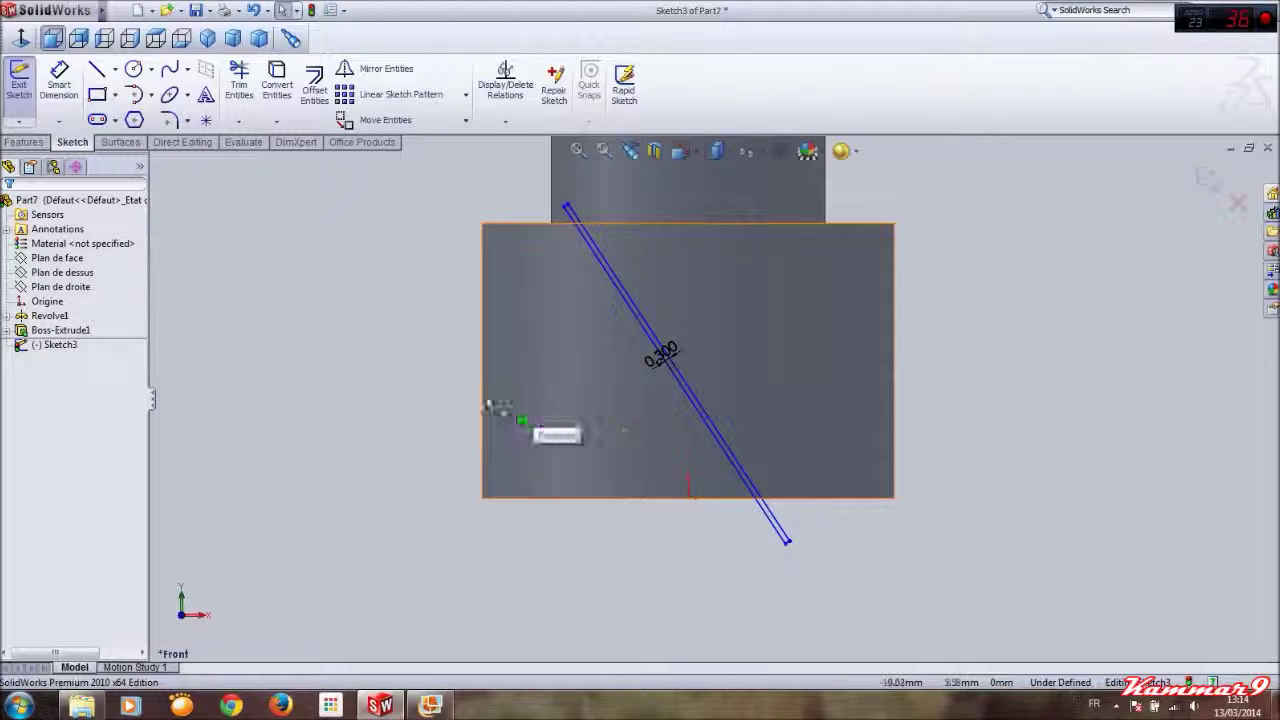
Start a cut-extrude from the strip sketch, beginning at a 20 mm offset
click(25, 142)
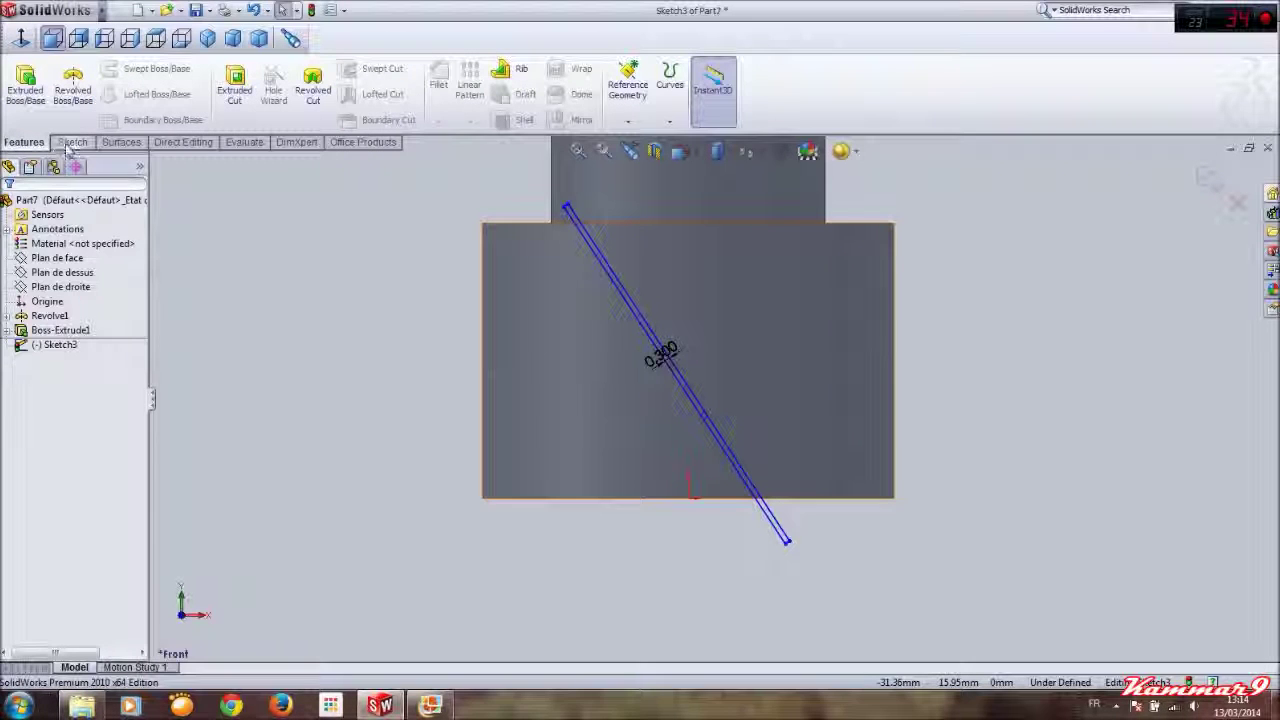
click(234, 88)
mouse_move(680, 400)
middle_down()
mouse_move(680, 450)
mouse_move(451, 386)
middle_up()
scroll(680, 450, down, 2)
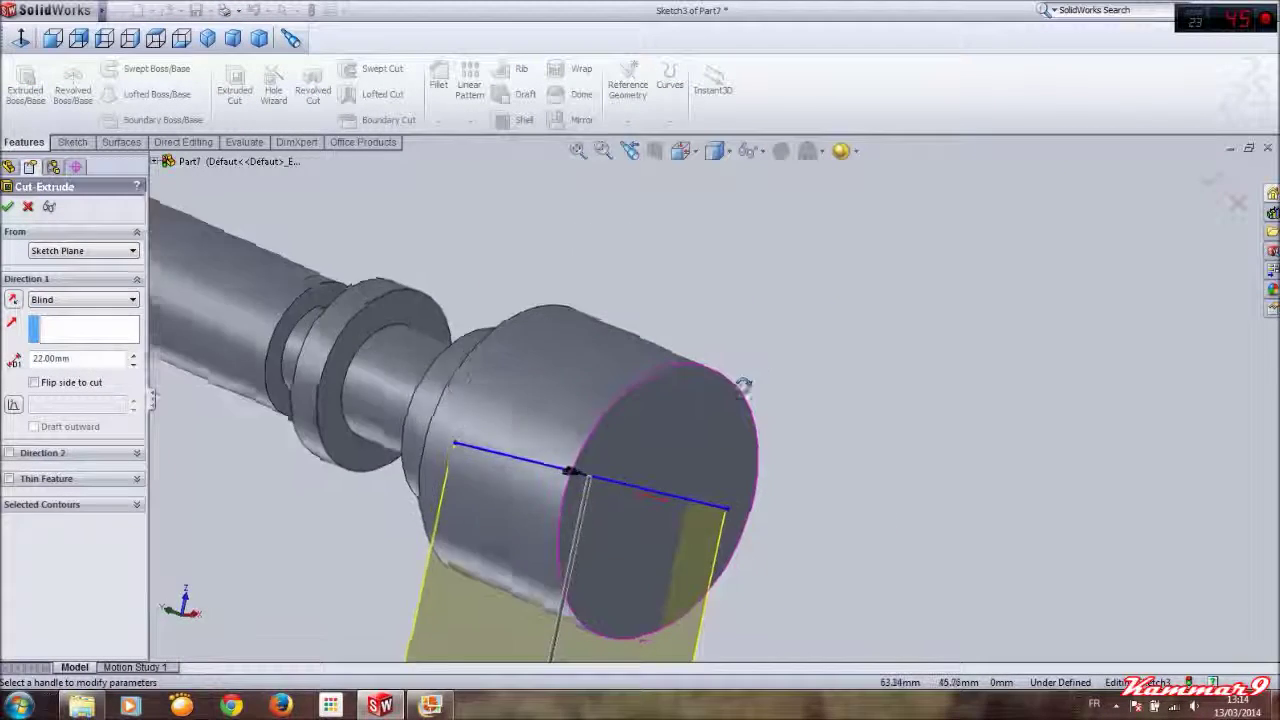
click(106, 255)
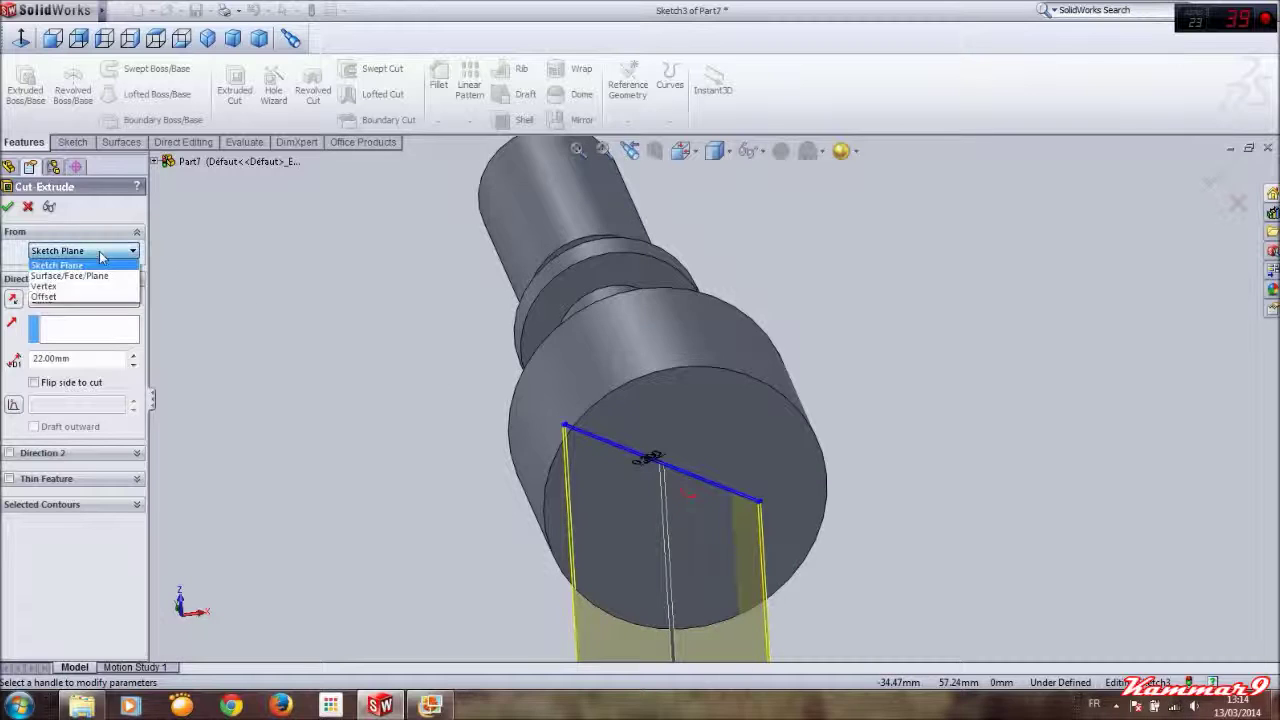
click(58, 296)
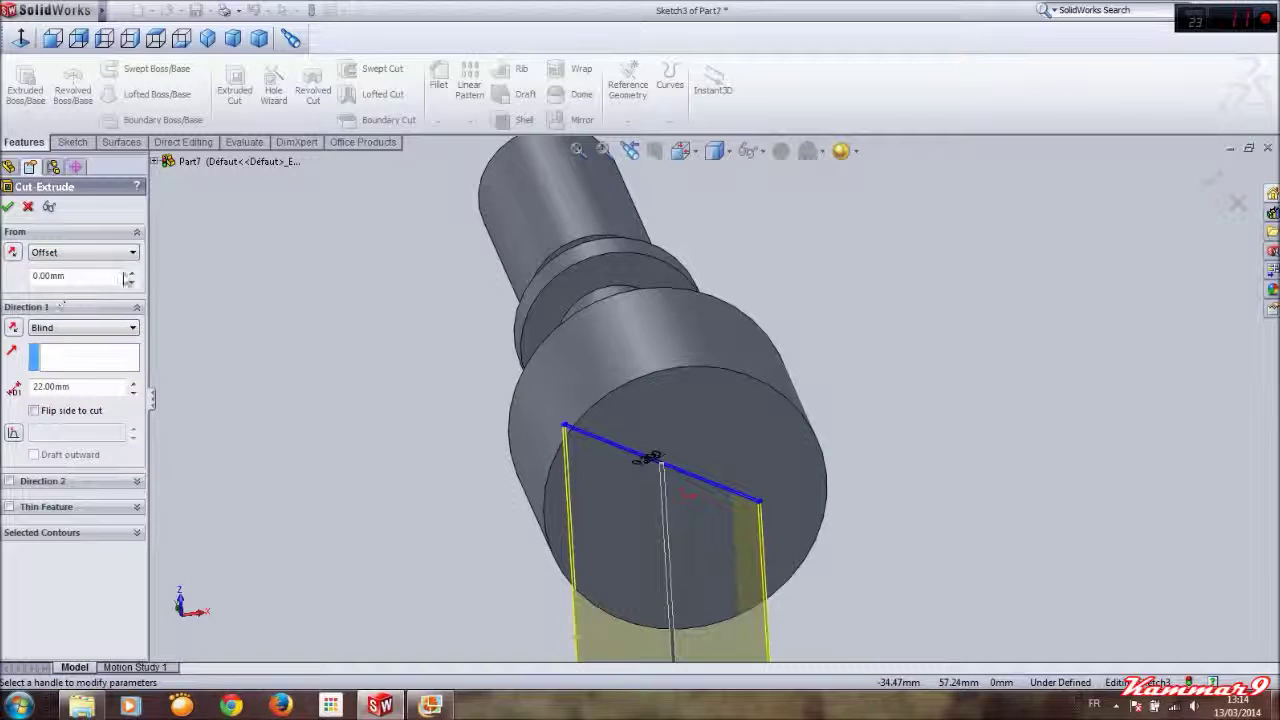
click(131, 273)
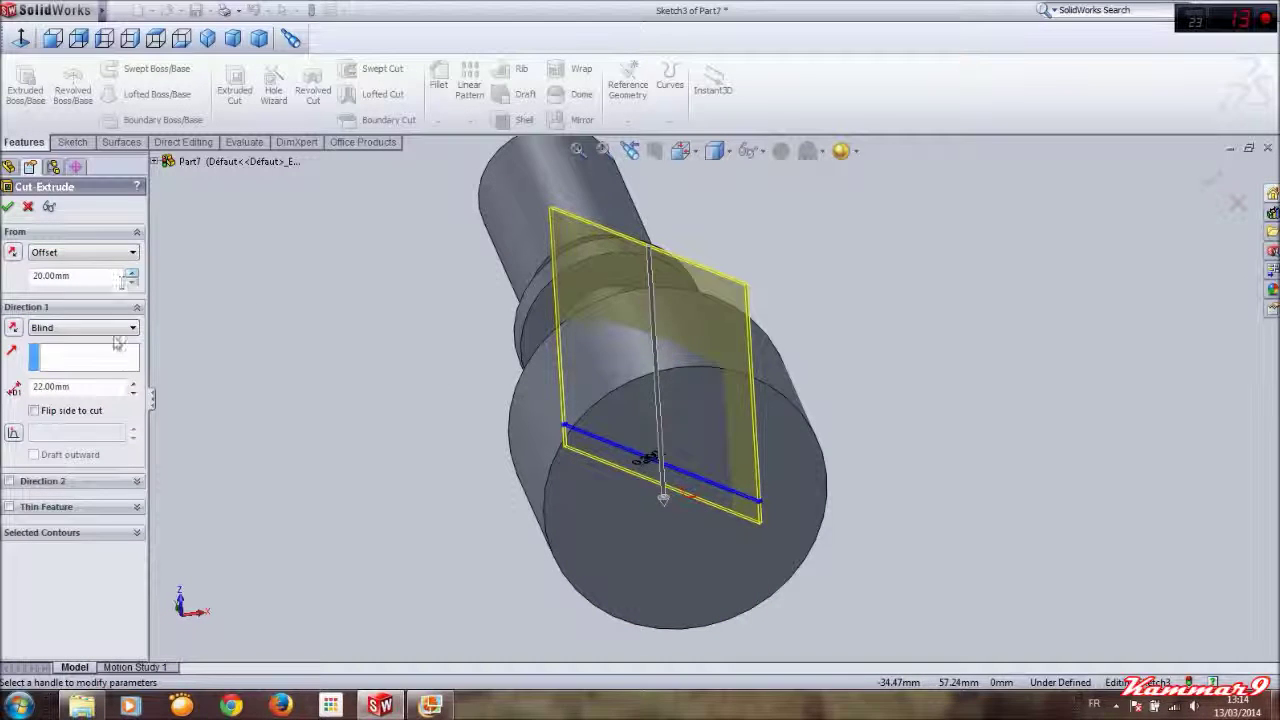
click(134, 392)
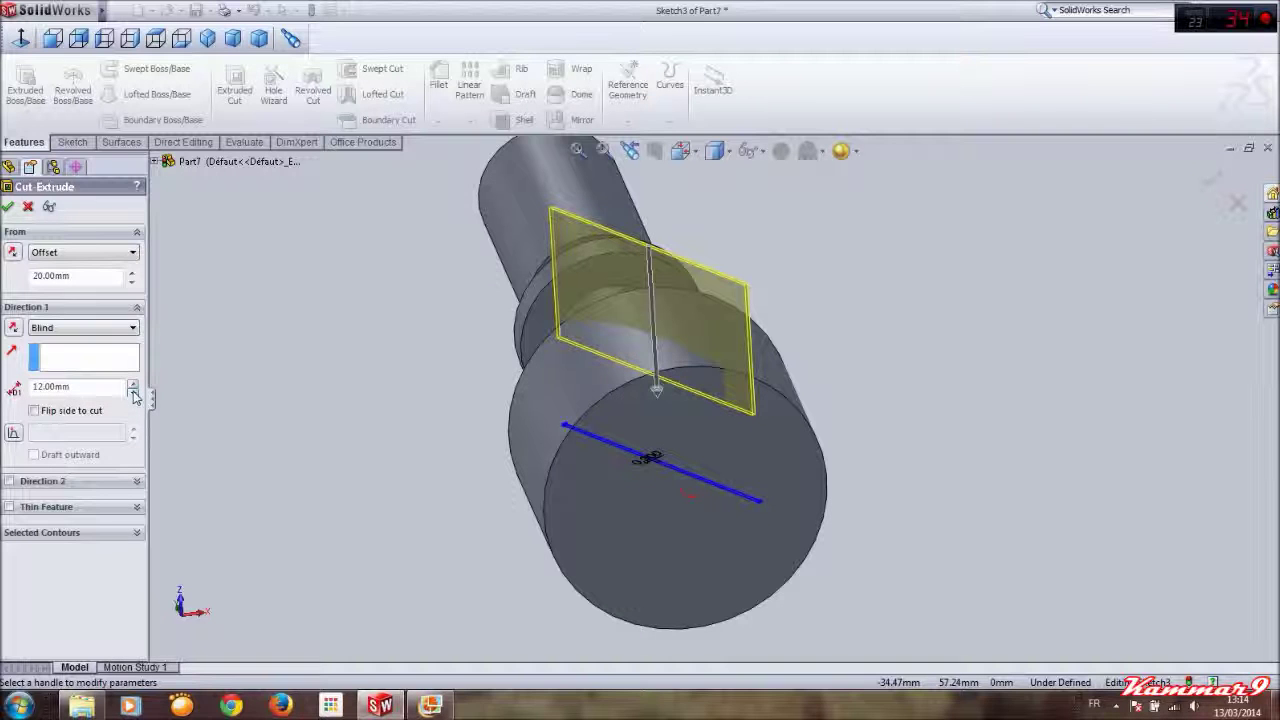
Try blind cut depths of 8 and 9 mm, checking front and left views
click(53, 40)
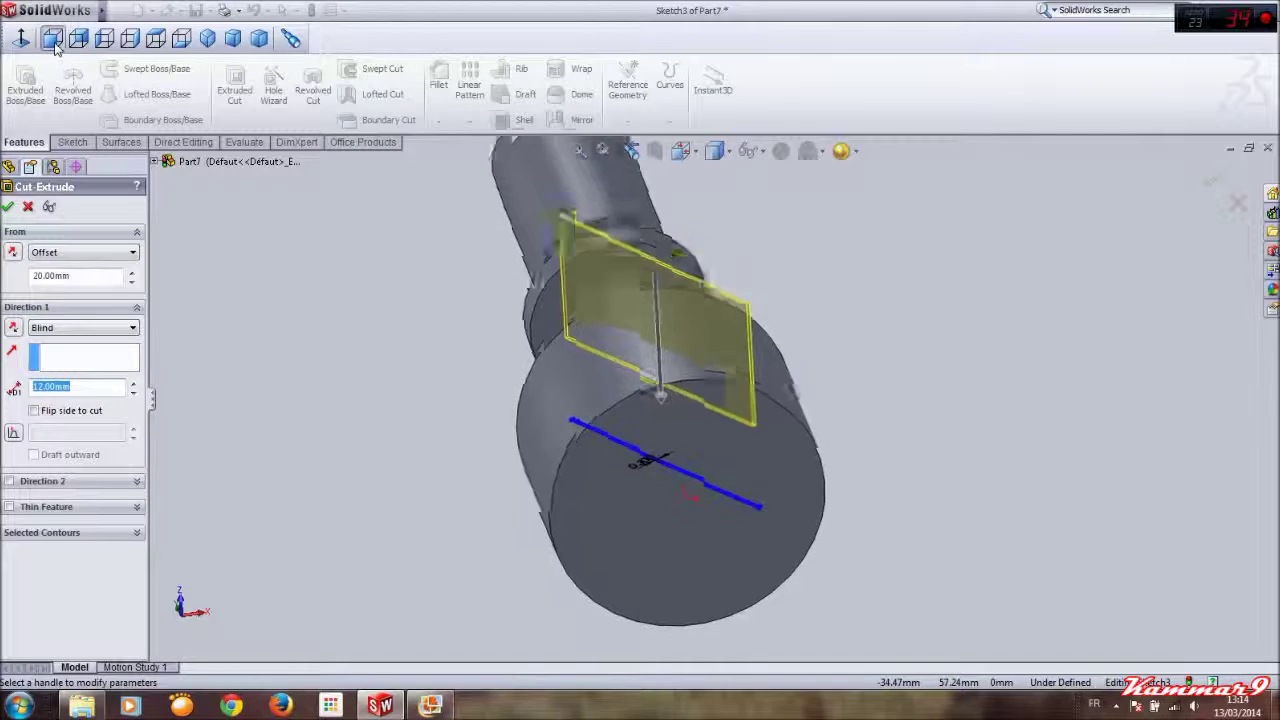
click(104, 39)
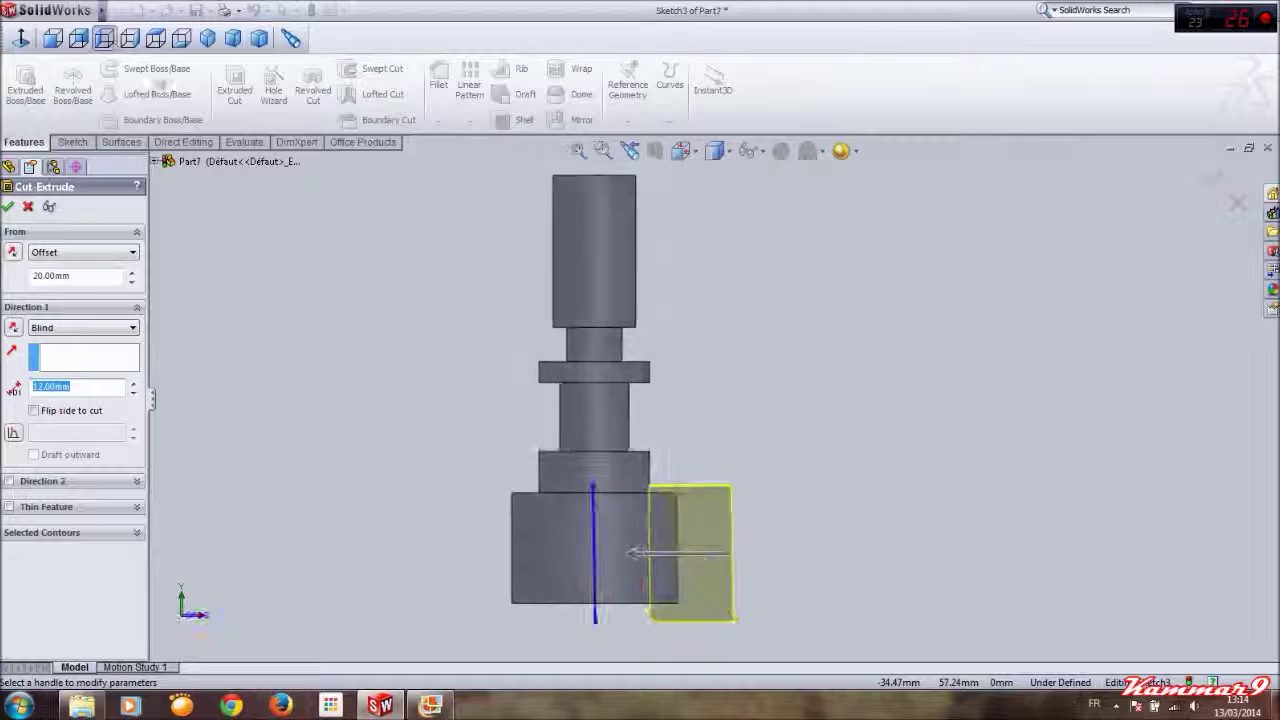
scroll(583, 510, down, 3)
scroll(654, 457, down, 2)
scroll(600, 517, up, 1)
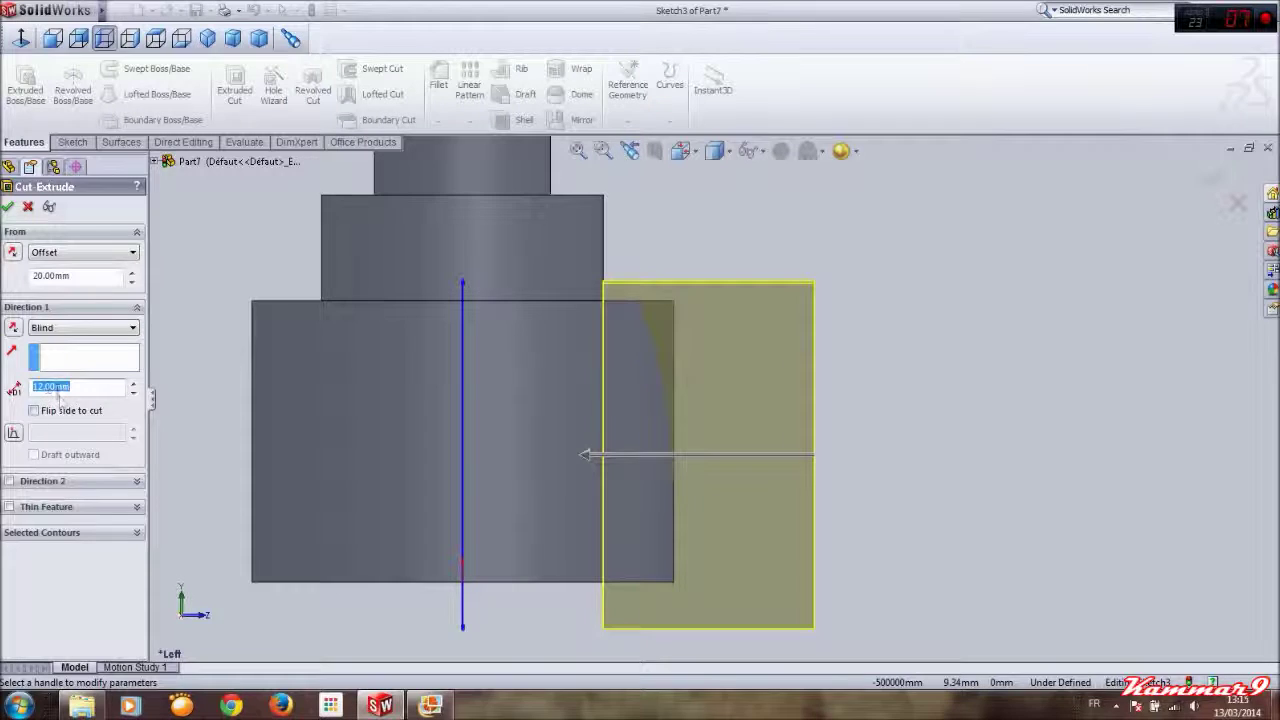
text(5)
key(Return)
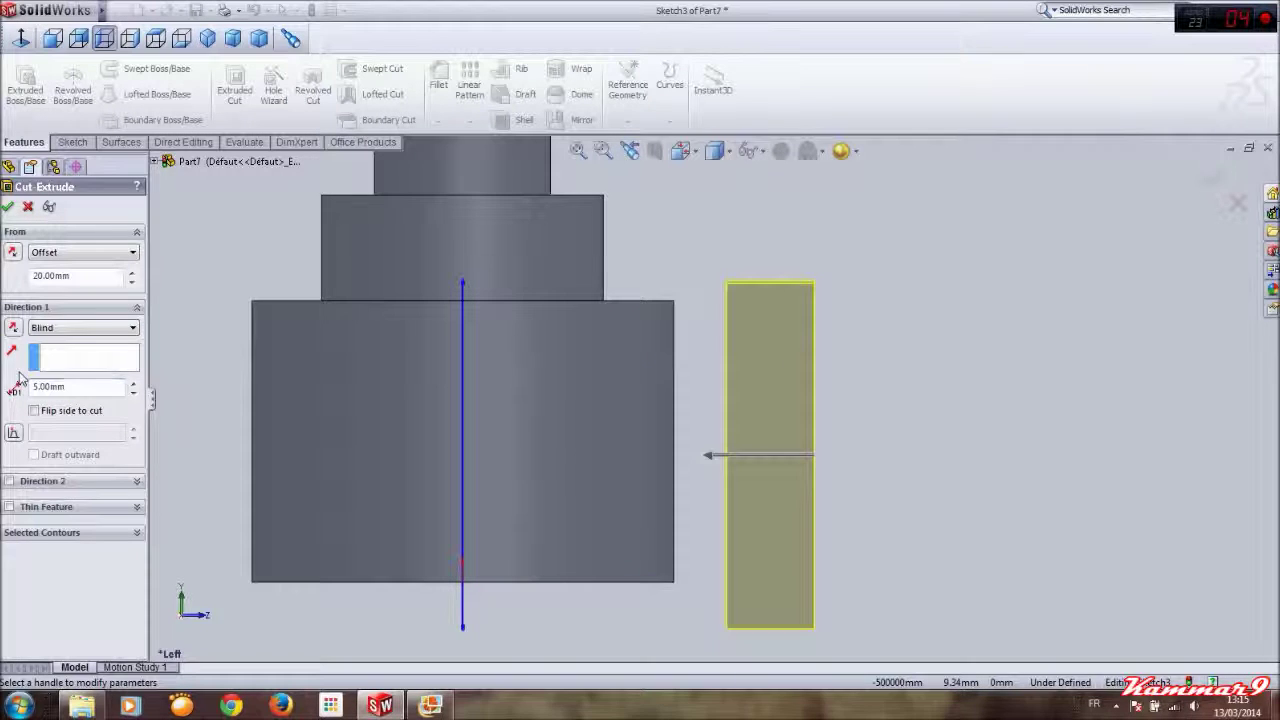
text(8)
key(Return)
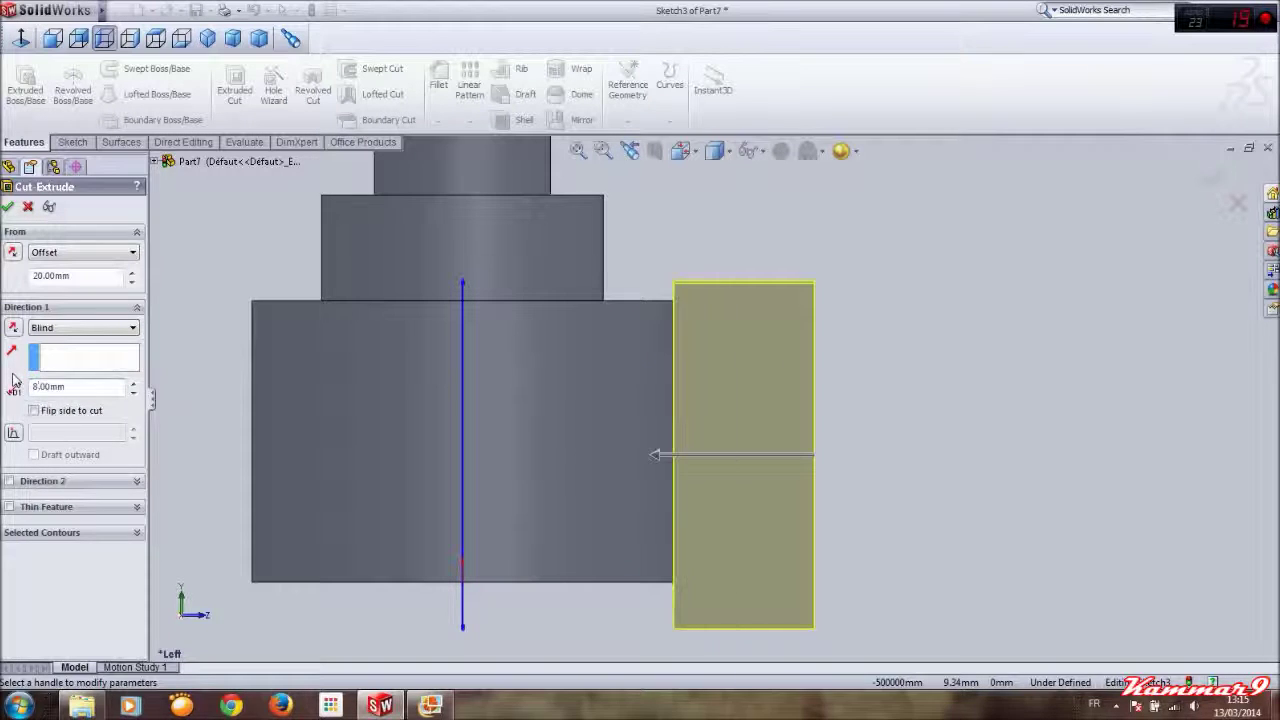
scroll(711, 331, down, 3)
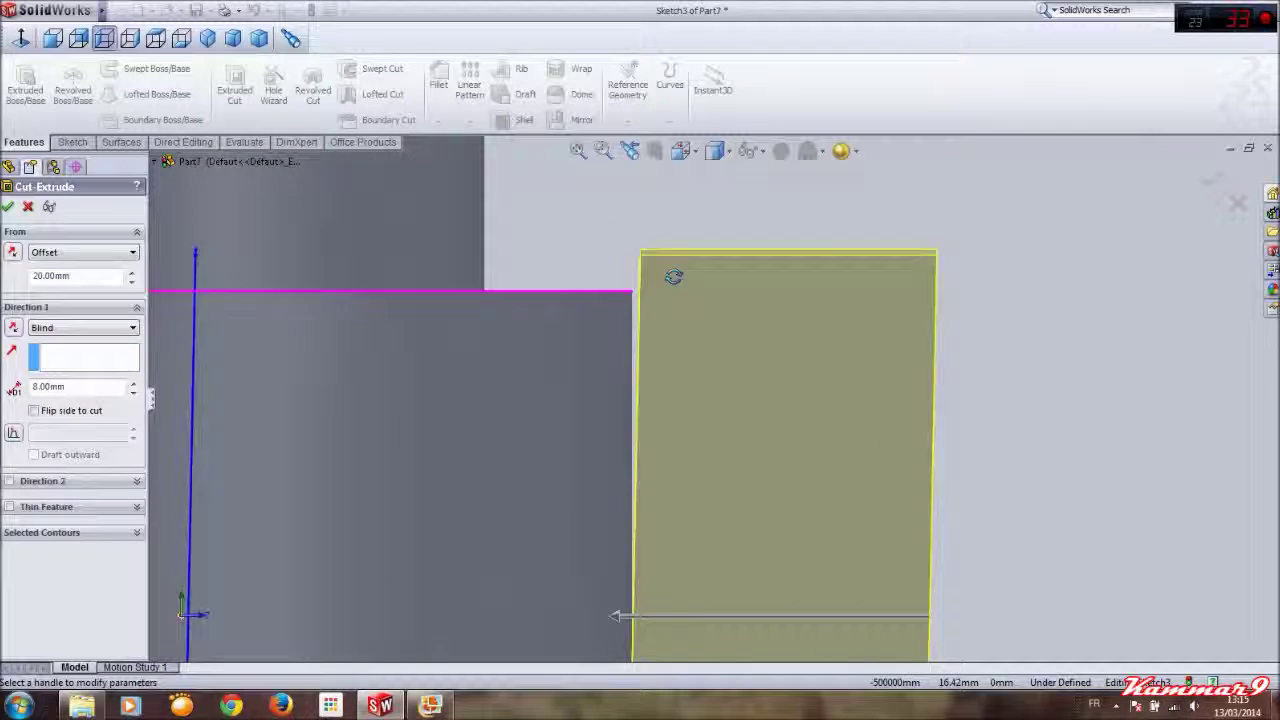
middle_drag(674, 274, 674, 337)
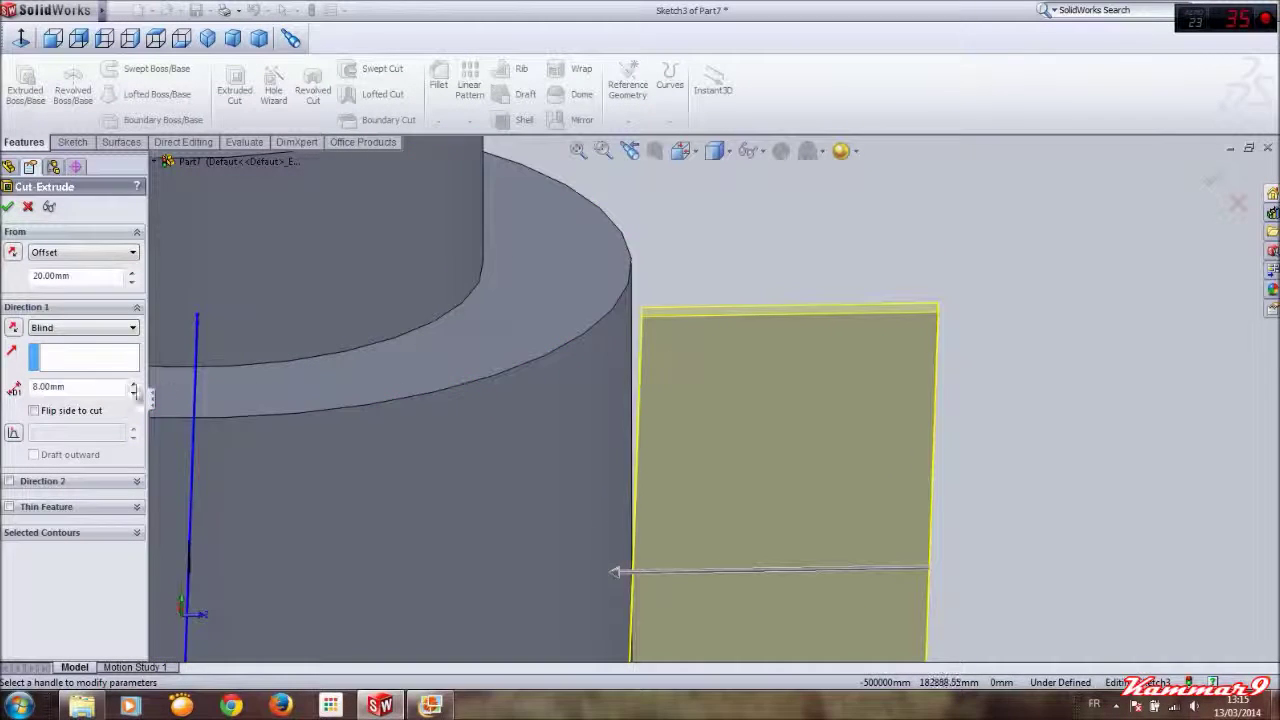
text(9)
key(Return)
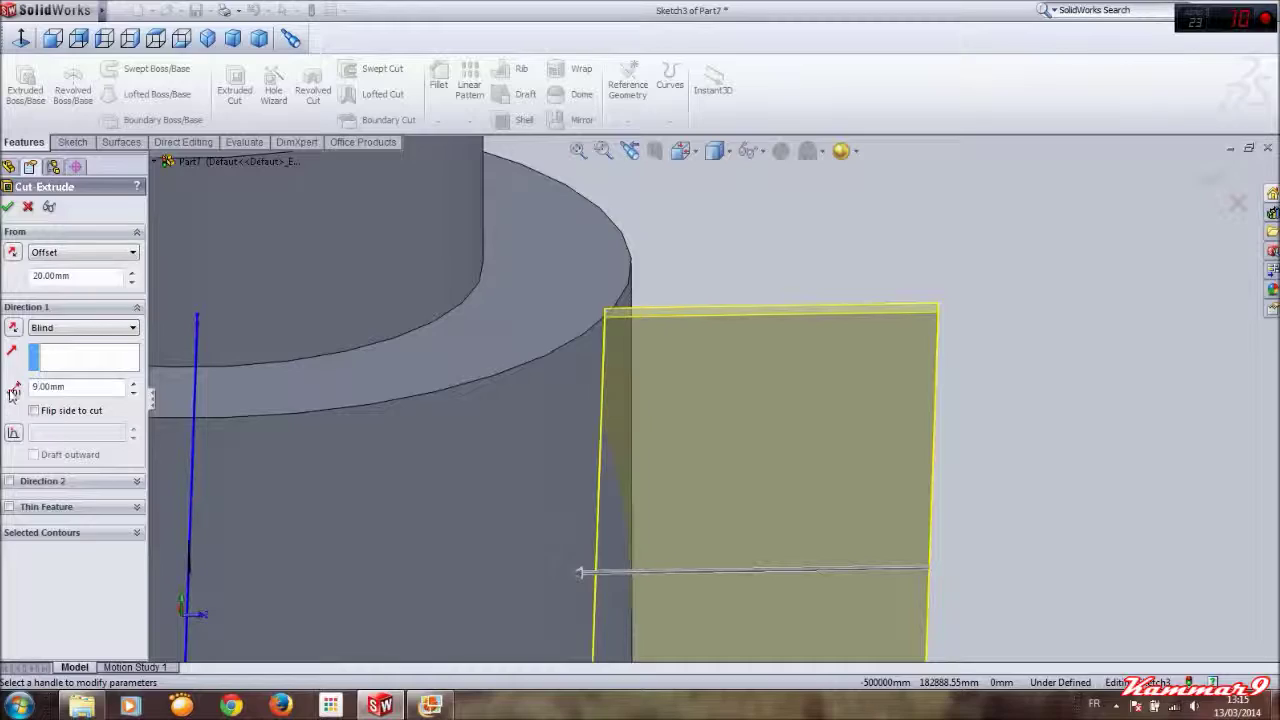
Inspect the cut preview from several angles while raising the depth to 10, then 11 mm
middle_drag(536, 447, 560, 514)
scroll(560, 514, up, 5)
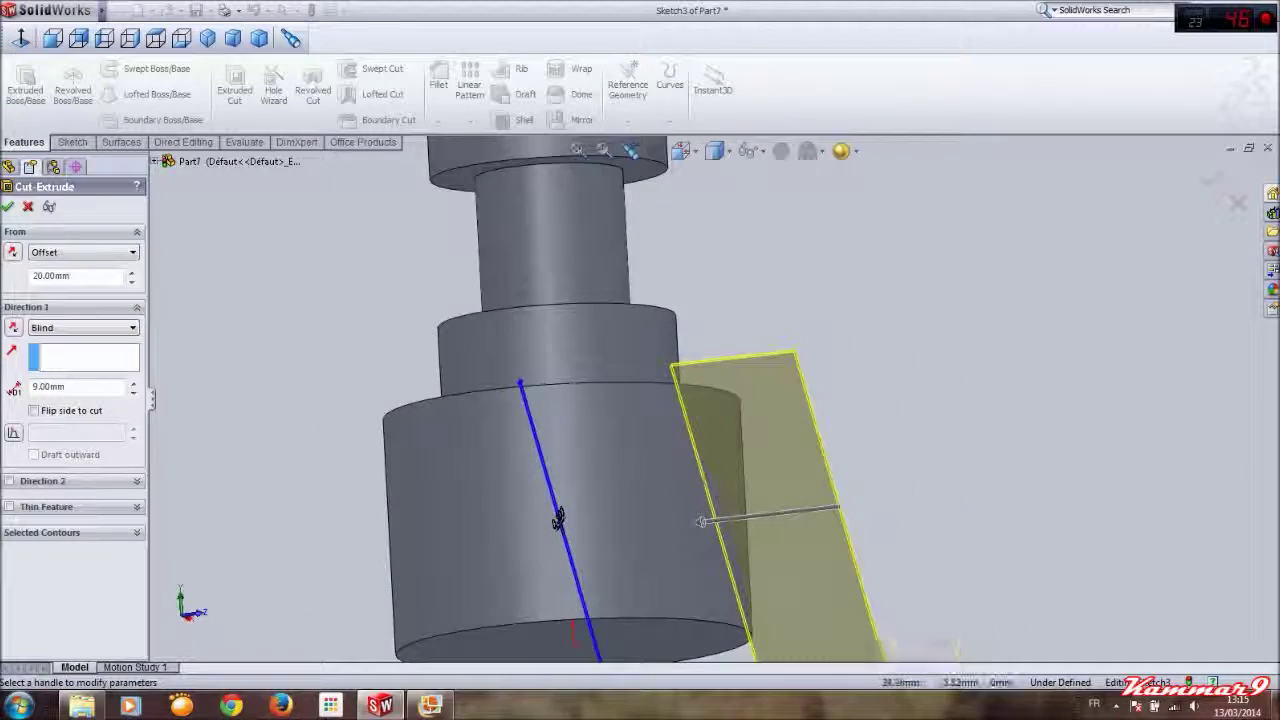
scroll(560, 514, down, 6)
scroll(738, 570, up, 3)
scroll(738, 570, up, 4)
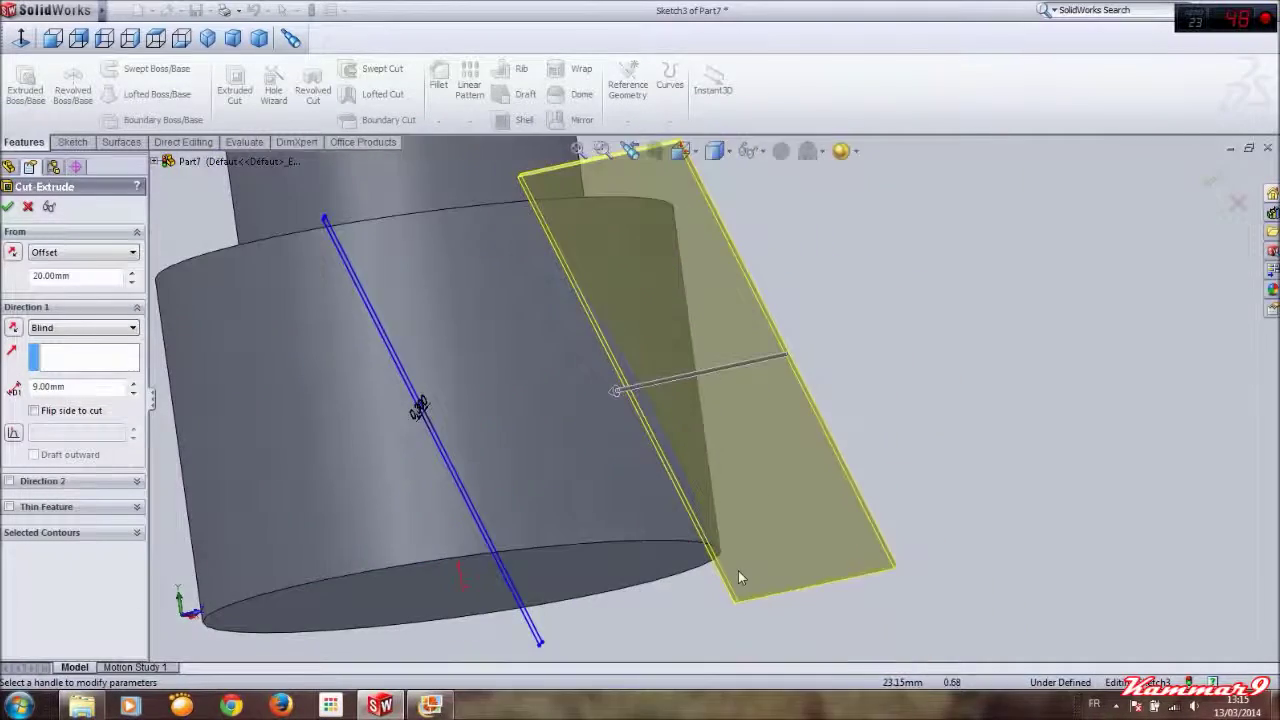
scroll(521, 230, down, 5)
middle_drag(521, 230, 617, 310)
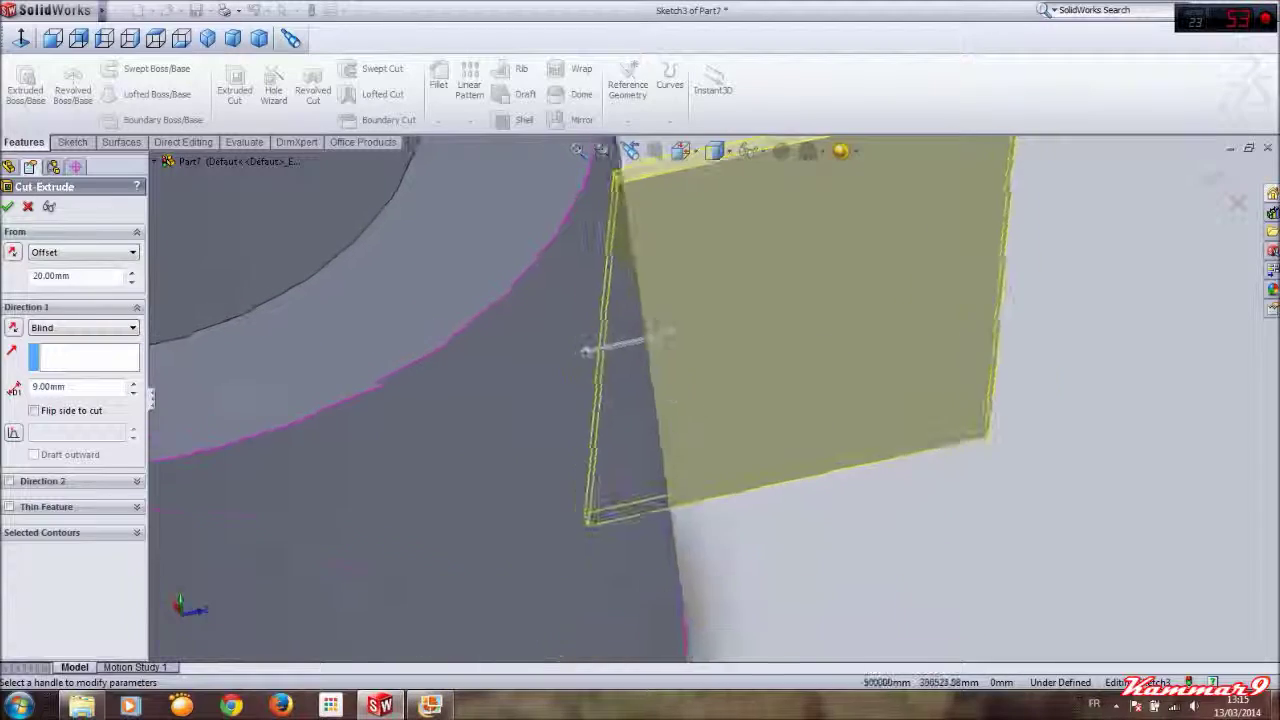
scroll(617, 310, up, 3)
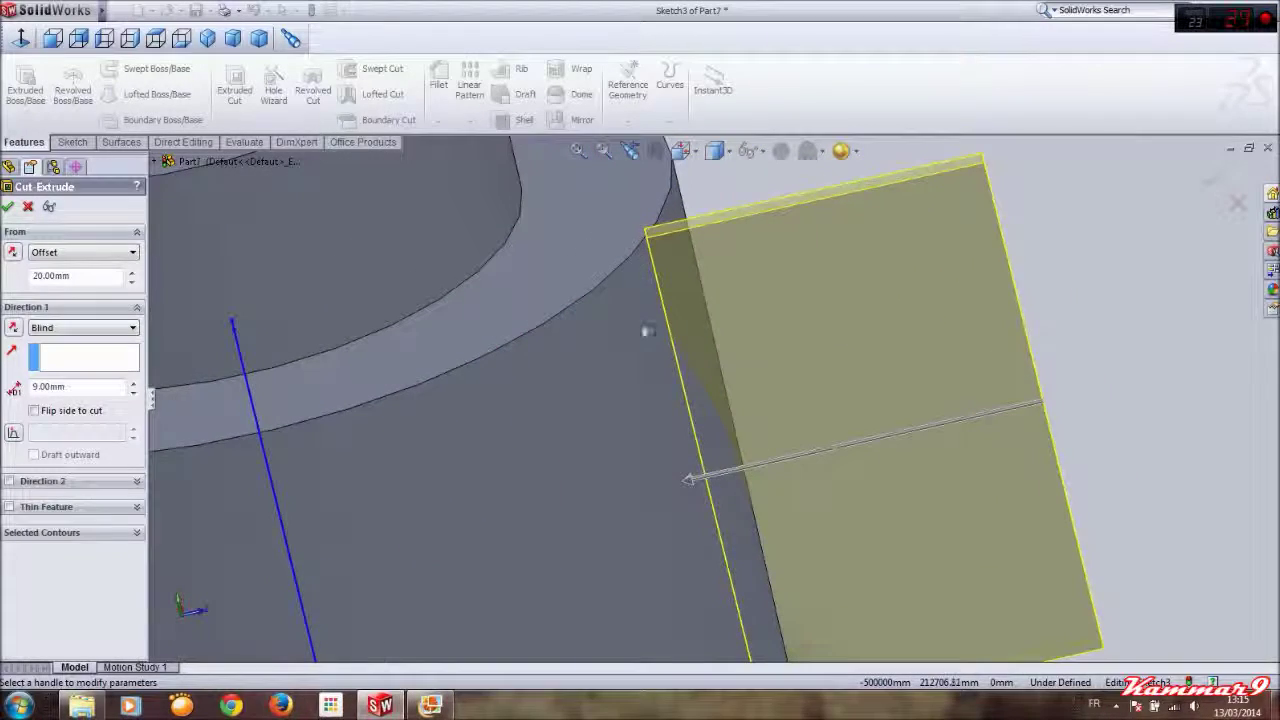
mouse_move(652, 330)
middle_down()
mouse_move(700, 360)
mouse_move(527, 345)
middle_up()
text(10)
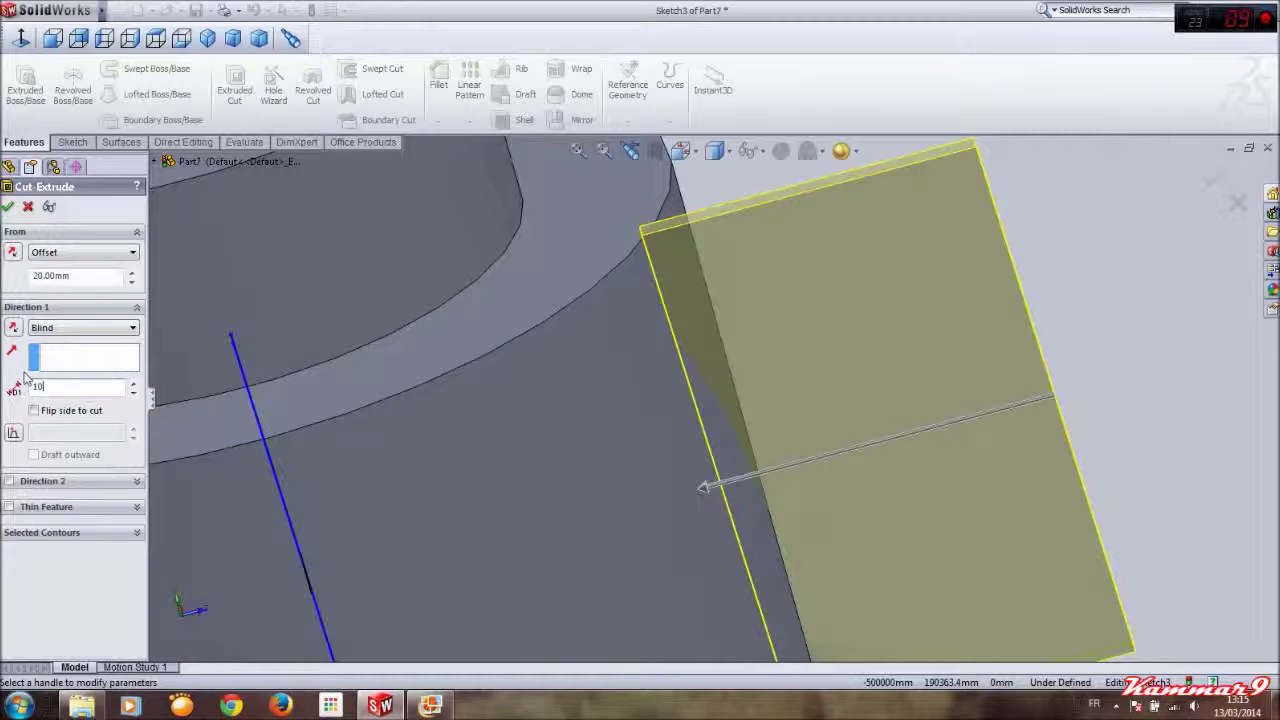
key(Return)
mouse_move(180, 380)
middle_down()
mouse_move(510, 325)
mouse_move(600, 400)
middle_up()
scroll(600, 400, down, 5)
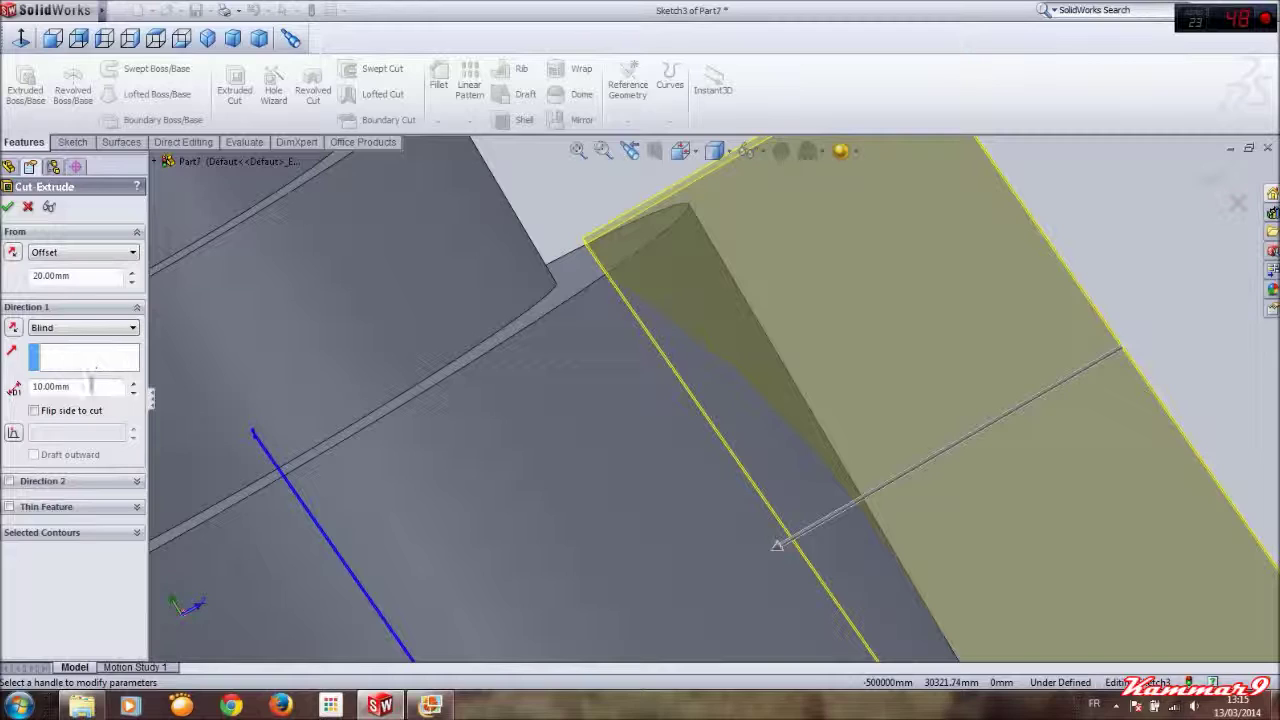
key(Return)
Orbit around the shaft and compare the cut preview with the reference image
scroll(451, 389, up, 5)
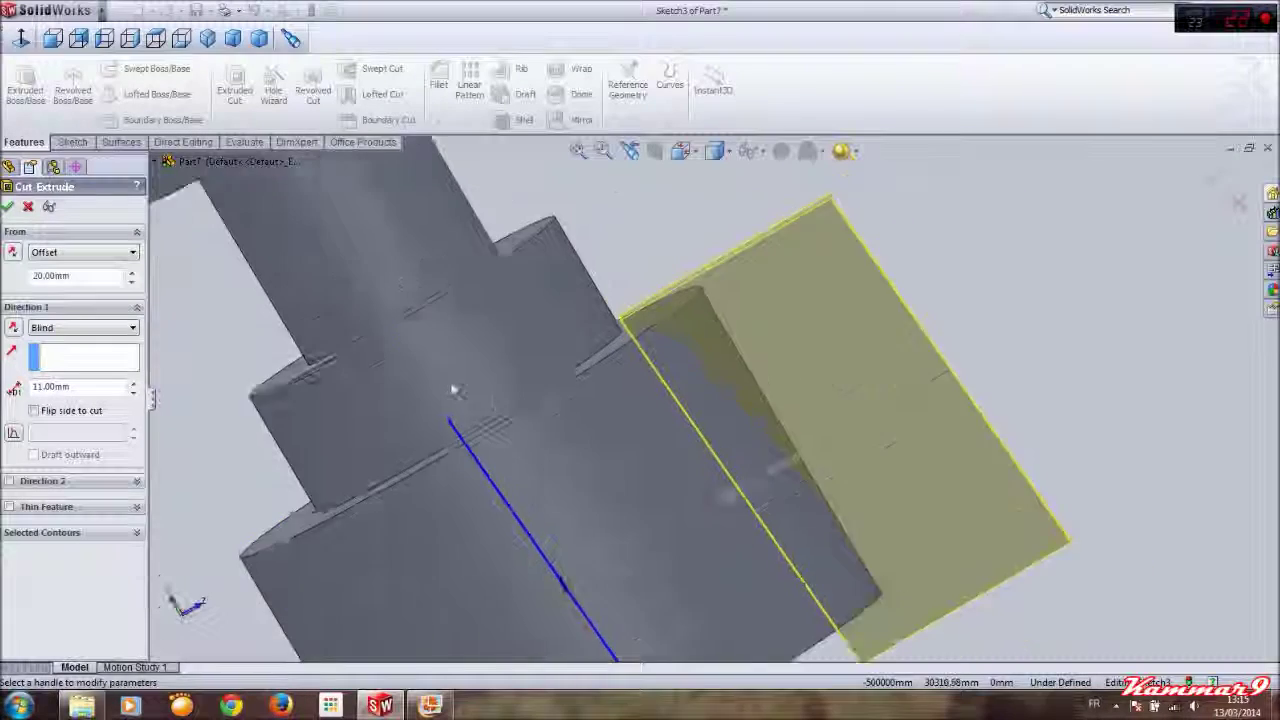
mouse_move(451, 389)
middle_down()
mouse_move(789, 531)
mouse_move(757, 440)
mouse_move(694, 371)
mouse_move(697, 311)
mouse_move(763, 394)
mouse_move(740, 437)
middle_up()
scroll(880, 526, down, 5)
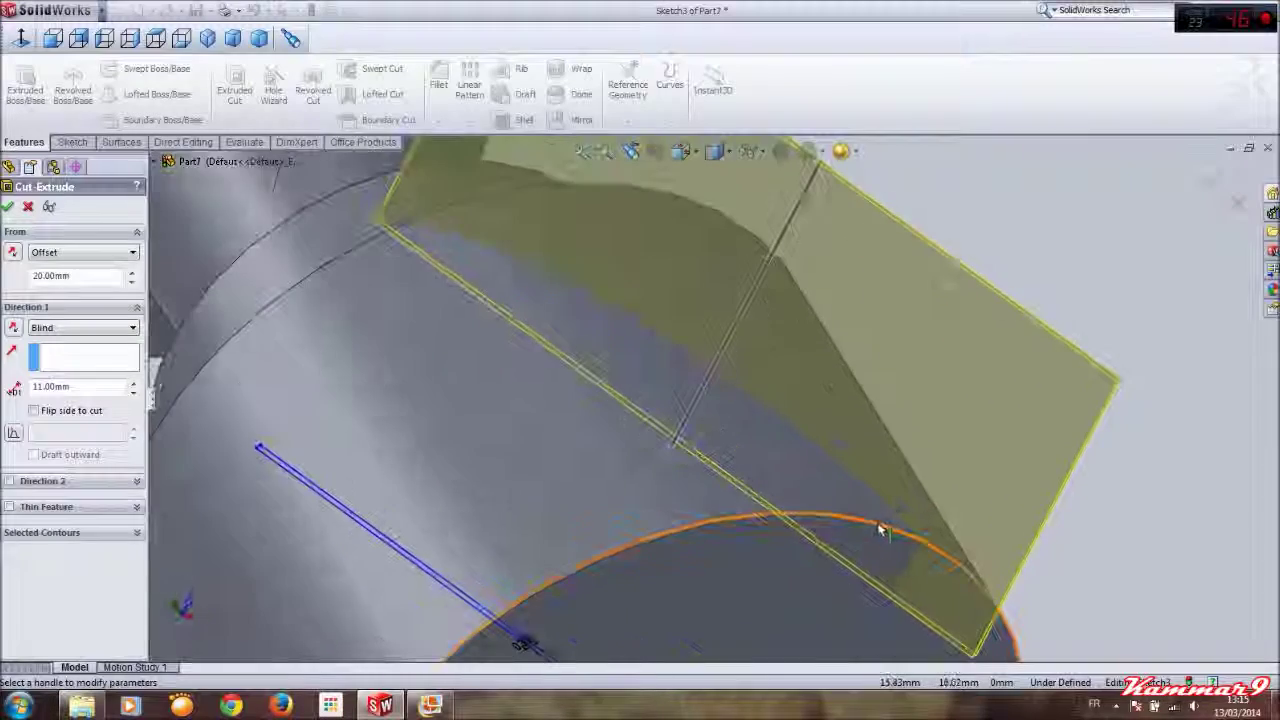
scroll(839, 446, up, 3)
scroll(839, 446, up, 1)
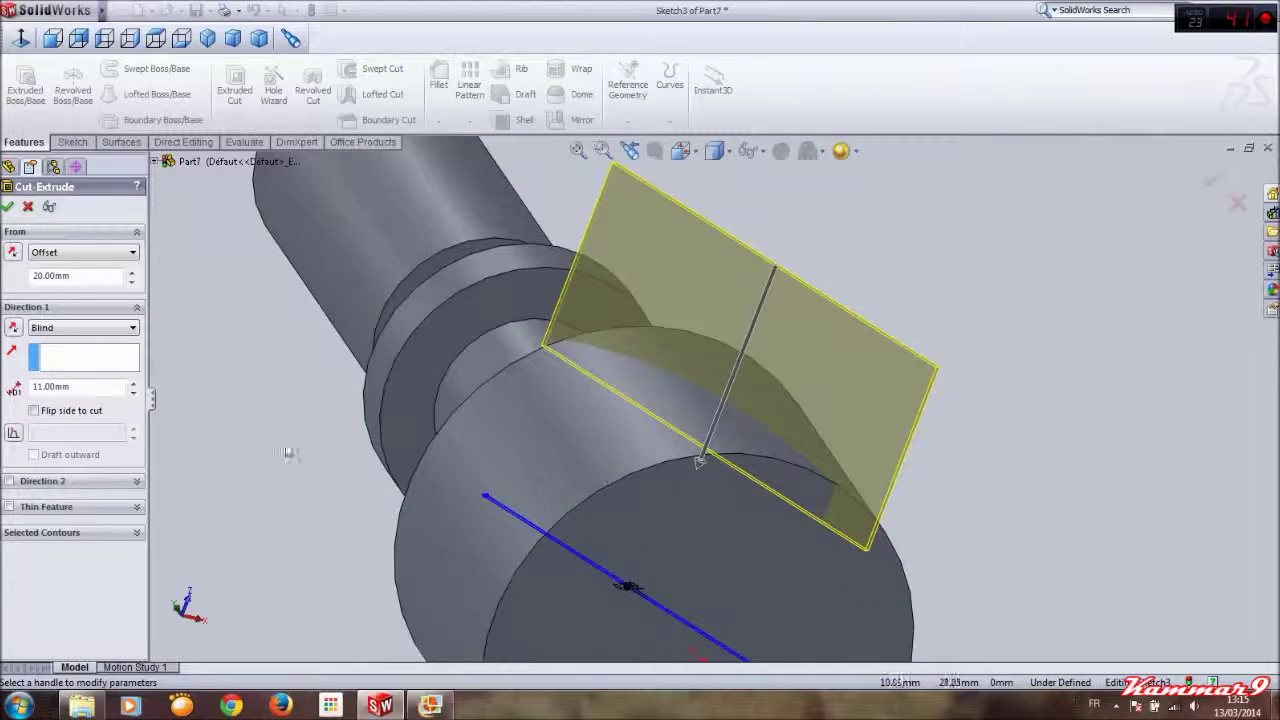
middle_drag(288, 453, 474, 459)
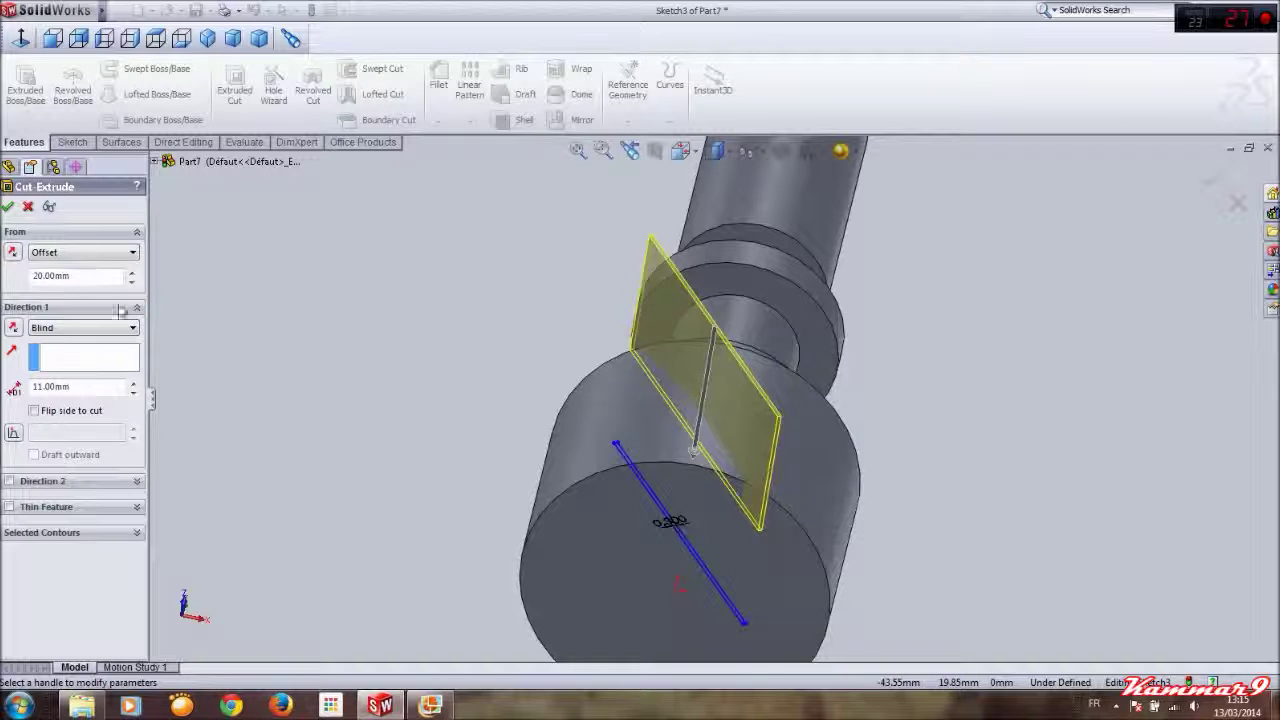
click(425, 708)
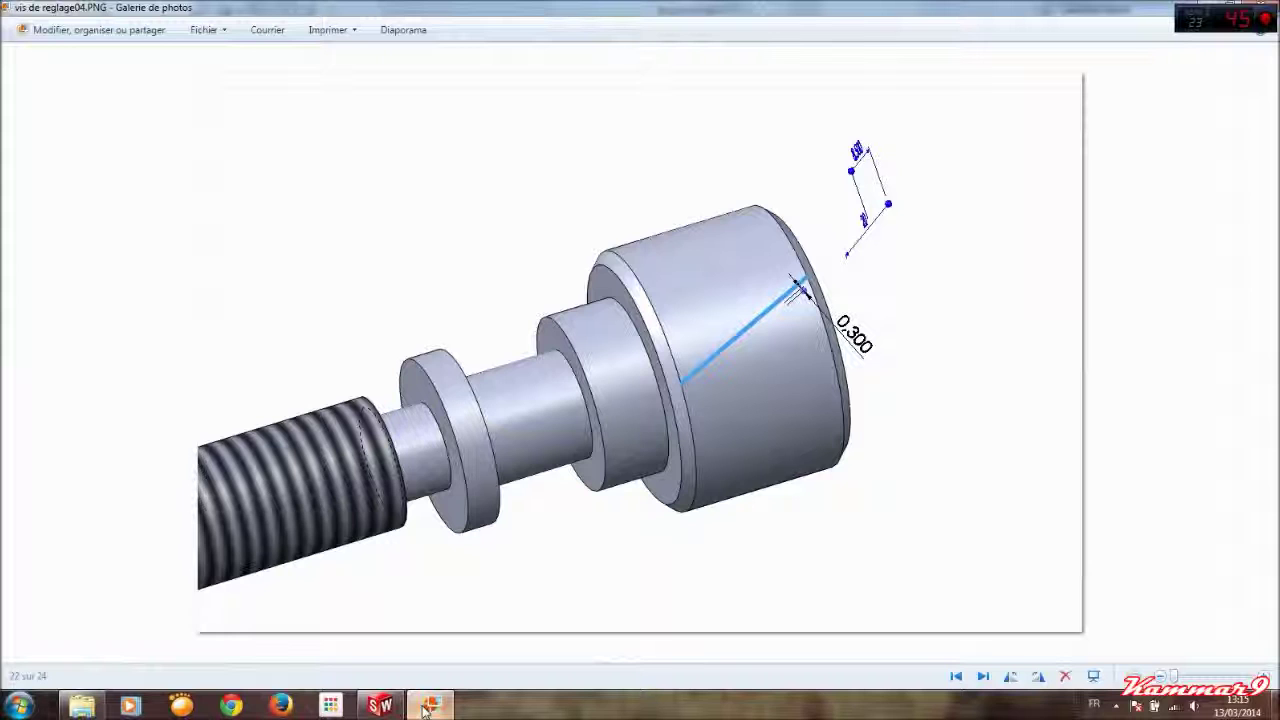
click(425, 708)
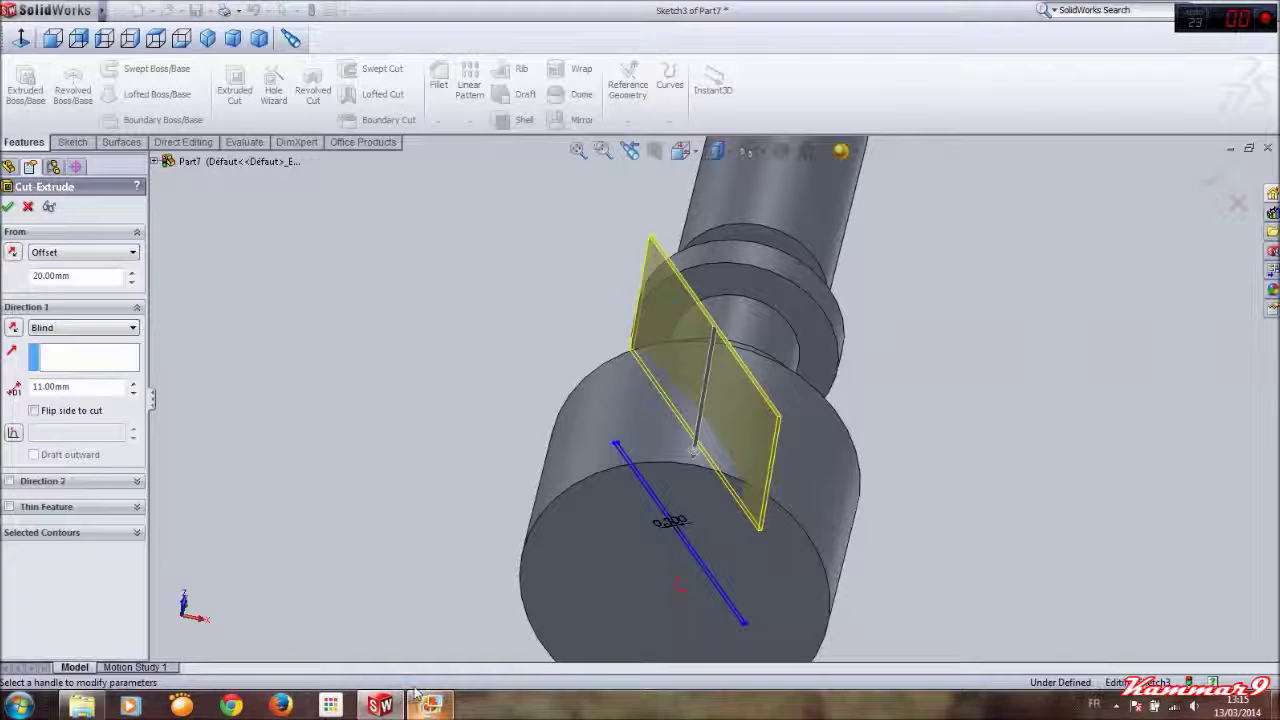
Cancel the pending cut-extrude and exit Sketch3
click(27, 207)
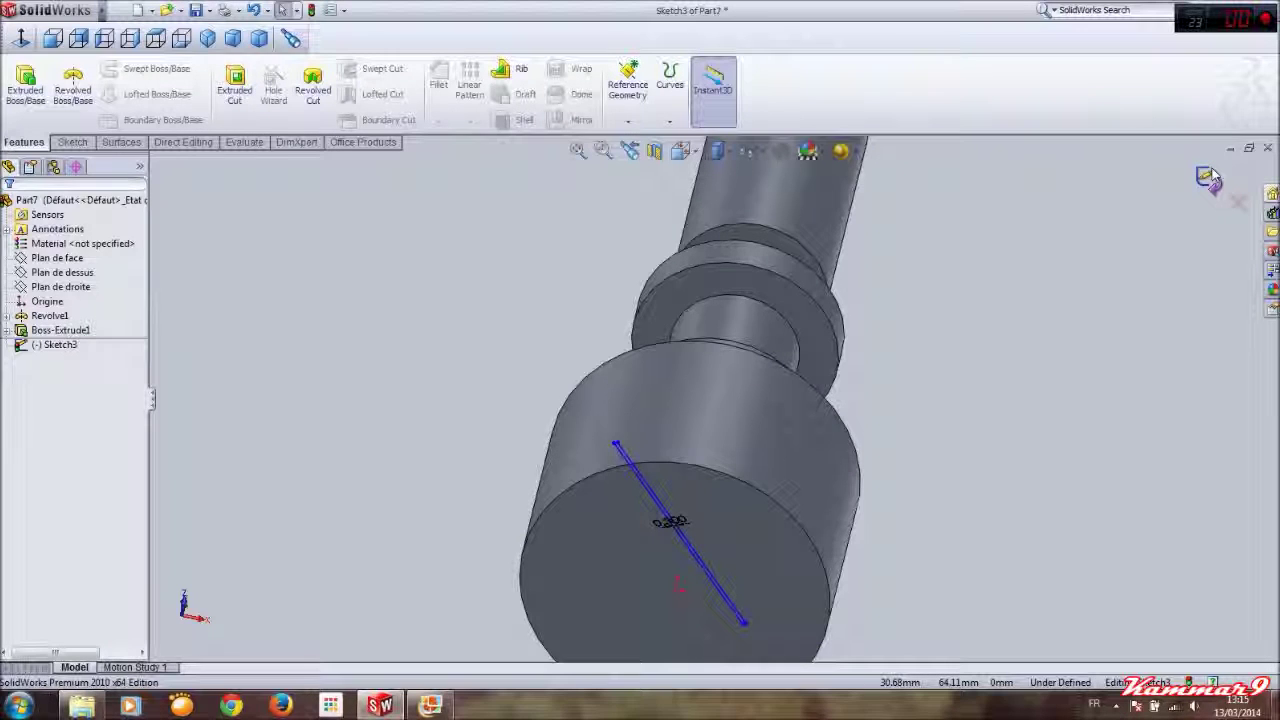
click(1208, 177)
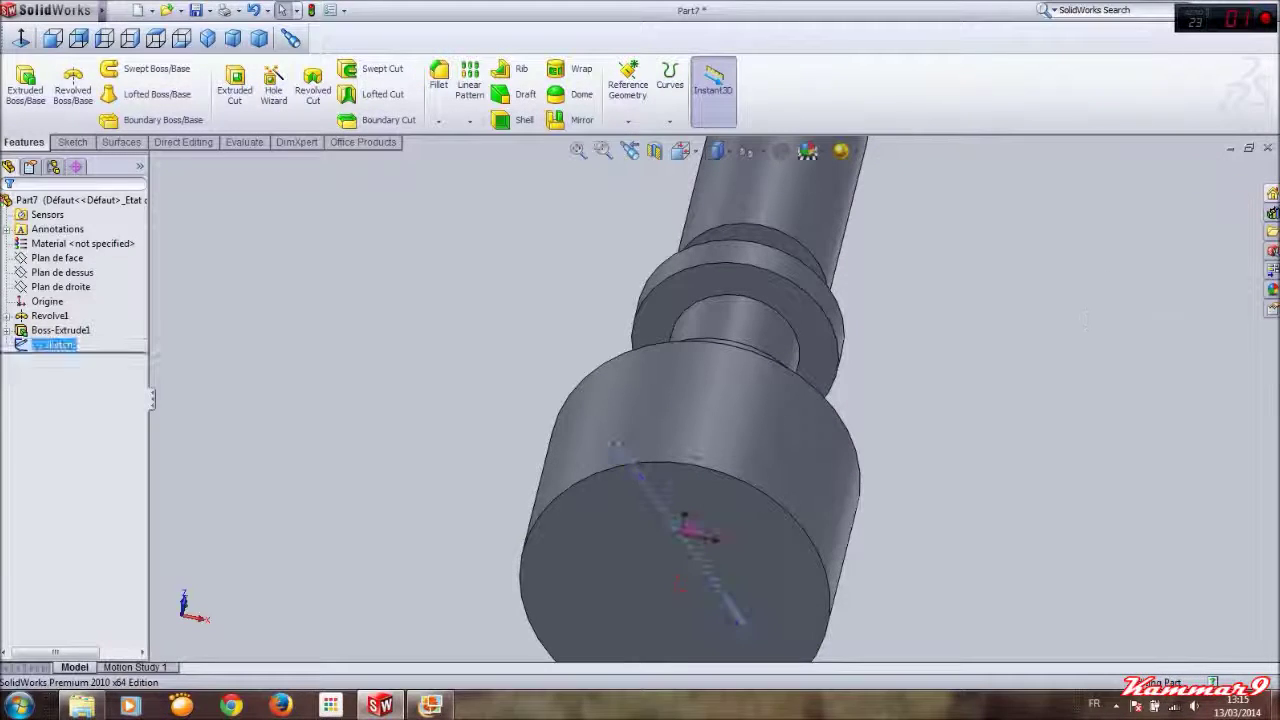
key(ctrl+7)
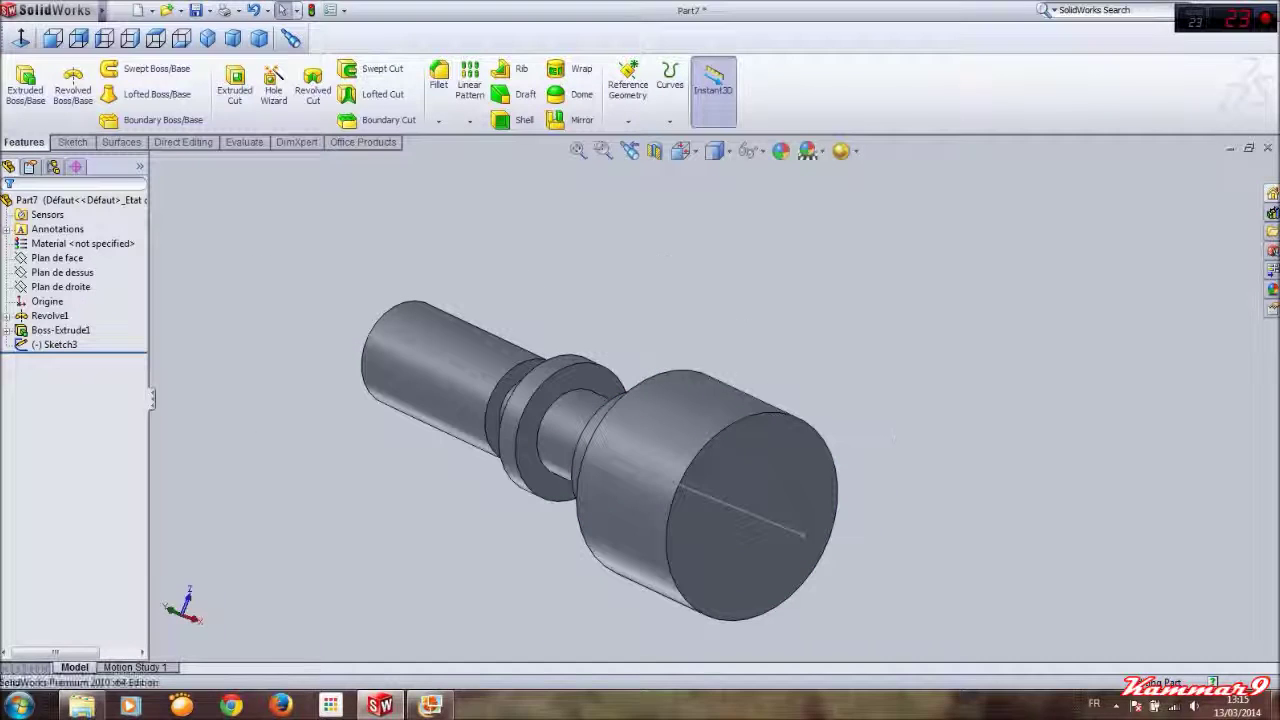
Chamfer both circular edges of the large cylinder at 1 mm × 45°
click(469, 121)
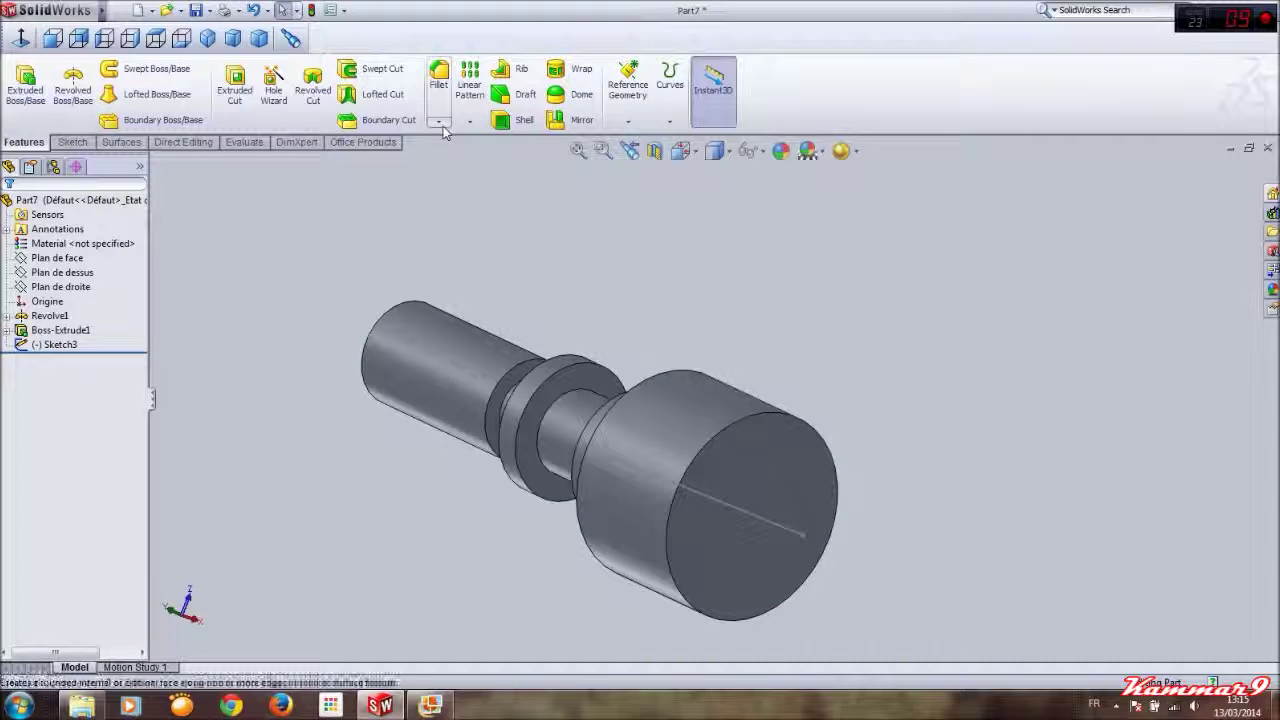
click(439, 122)
click(458, 152)
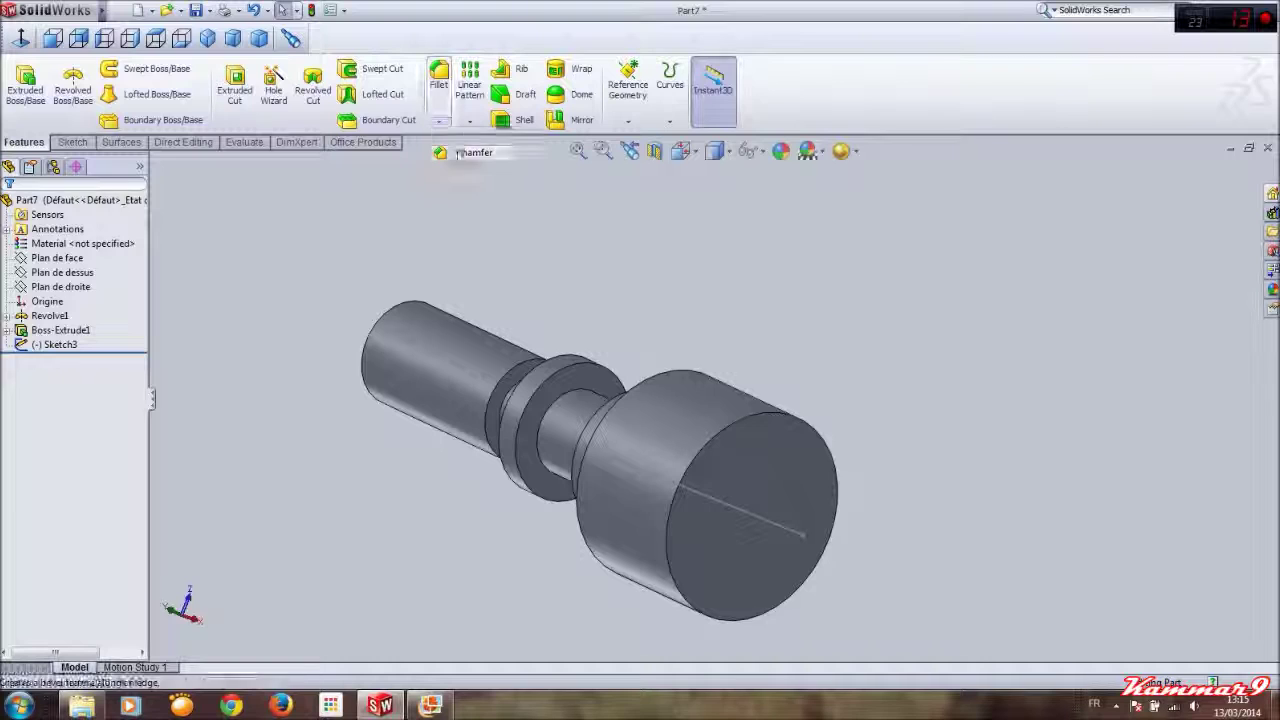
click(735, 430)
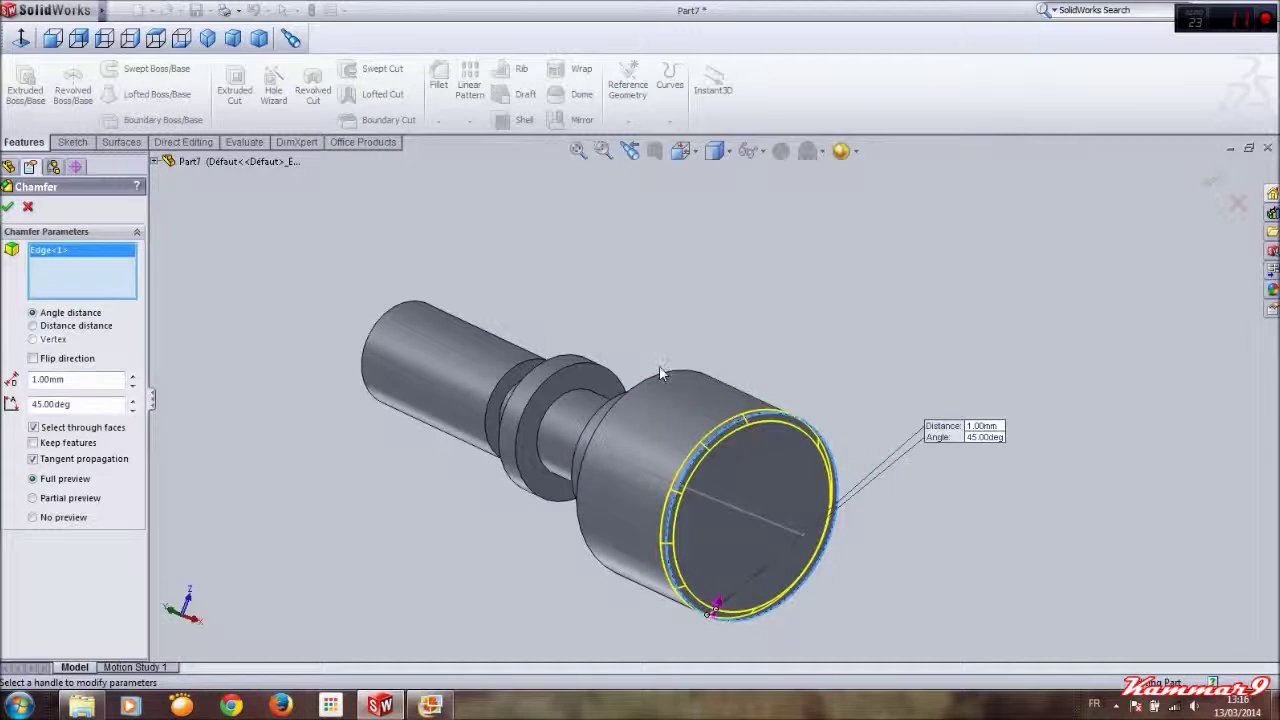
click(690, 378)
mouse_move(762, 370)
middle_down()
mouse_move(737, 371)
mouse_move(808, 354)
middle_up()
key(Return)
scroll(750, 480, down, 3)
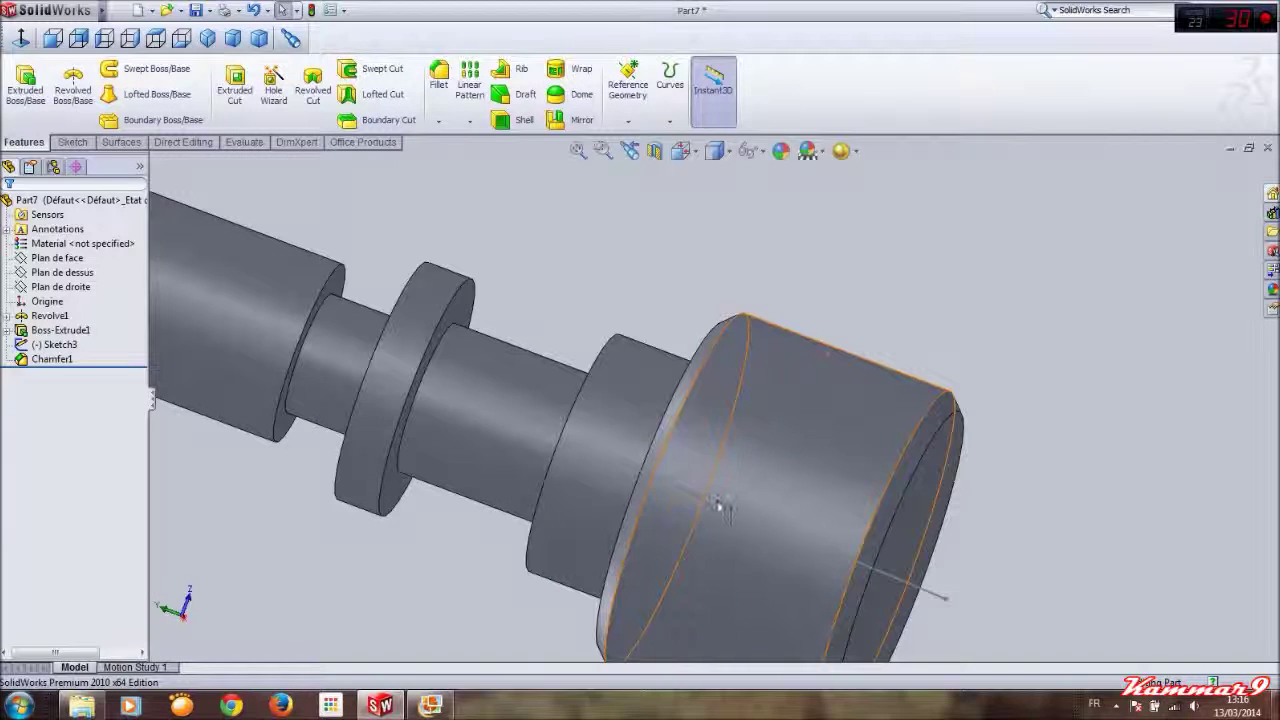
click(50, 345)
Move Sketch3 below Chamfer1 and start a cut from it at a 20 mm start offset
drag(50, 348, 55, 365)
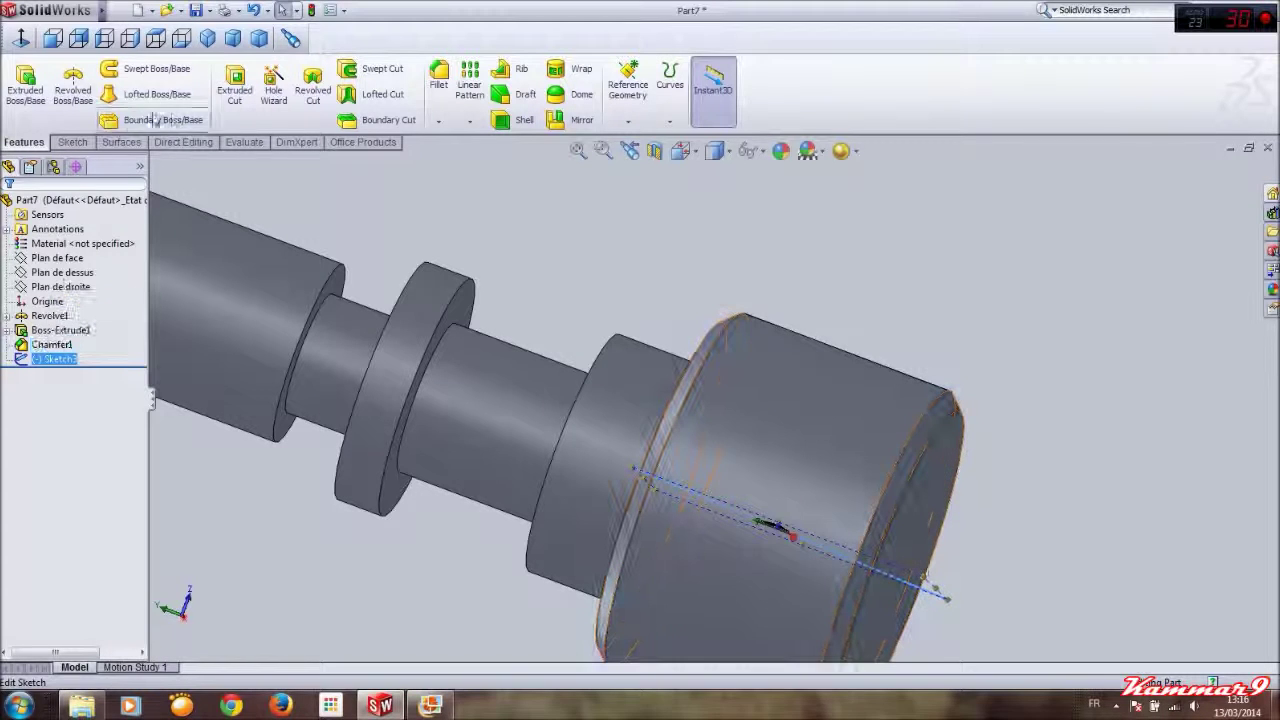
click(233, 90)
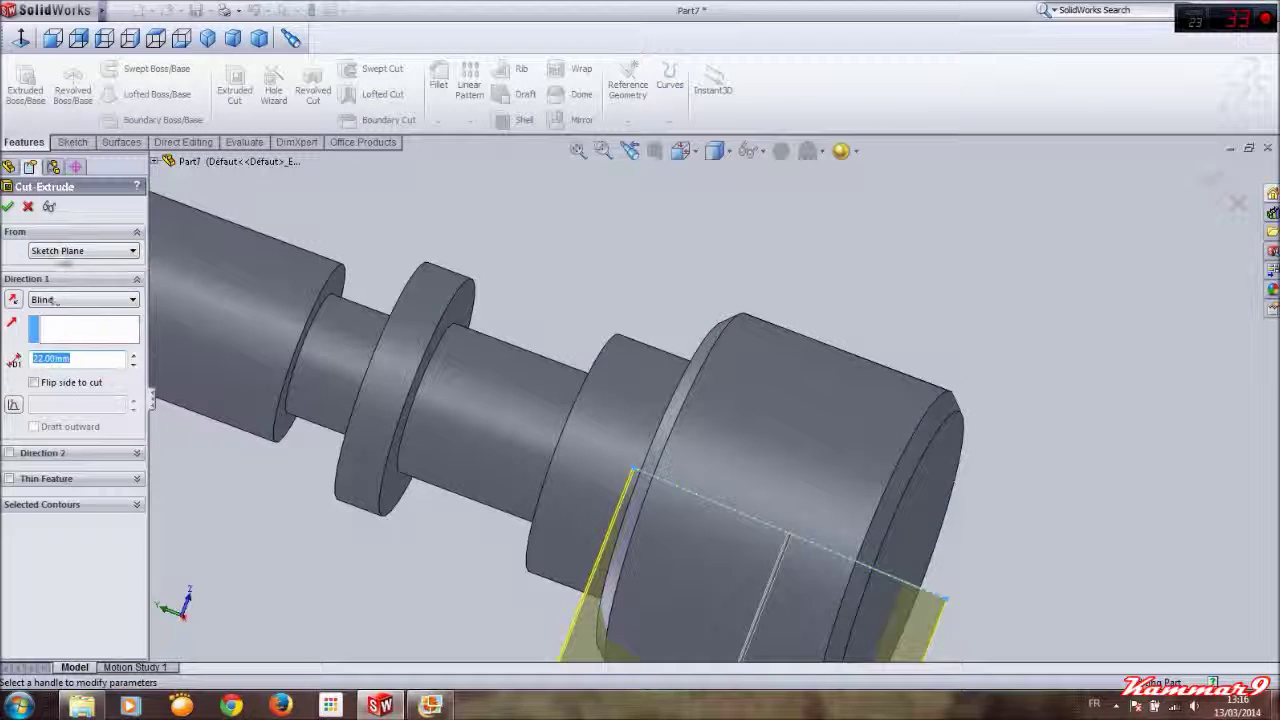
click(84, 251)
click(66, 300)
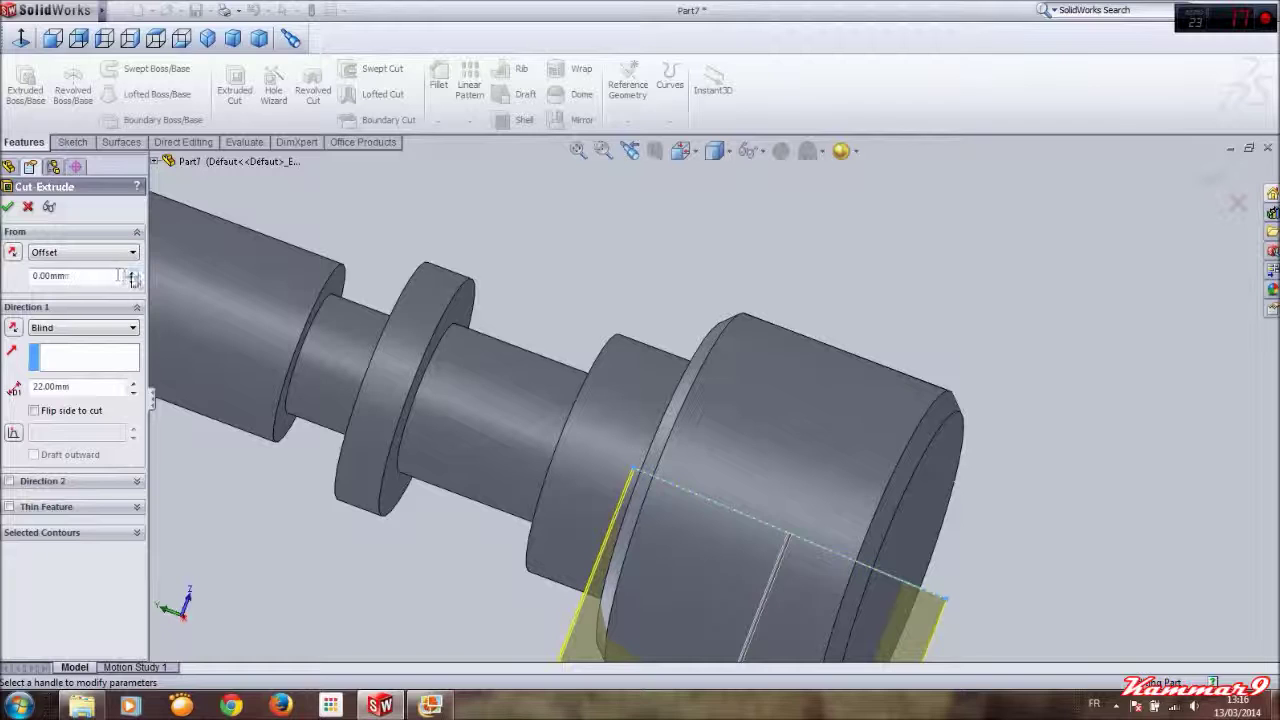
click(132, 273)
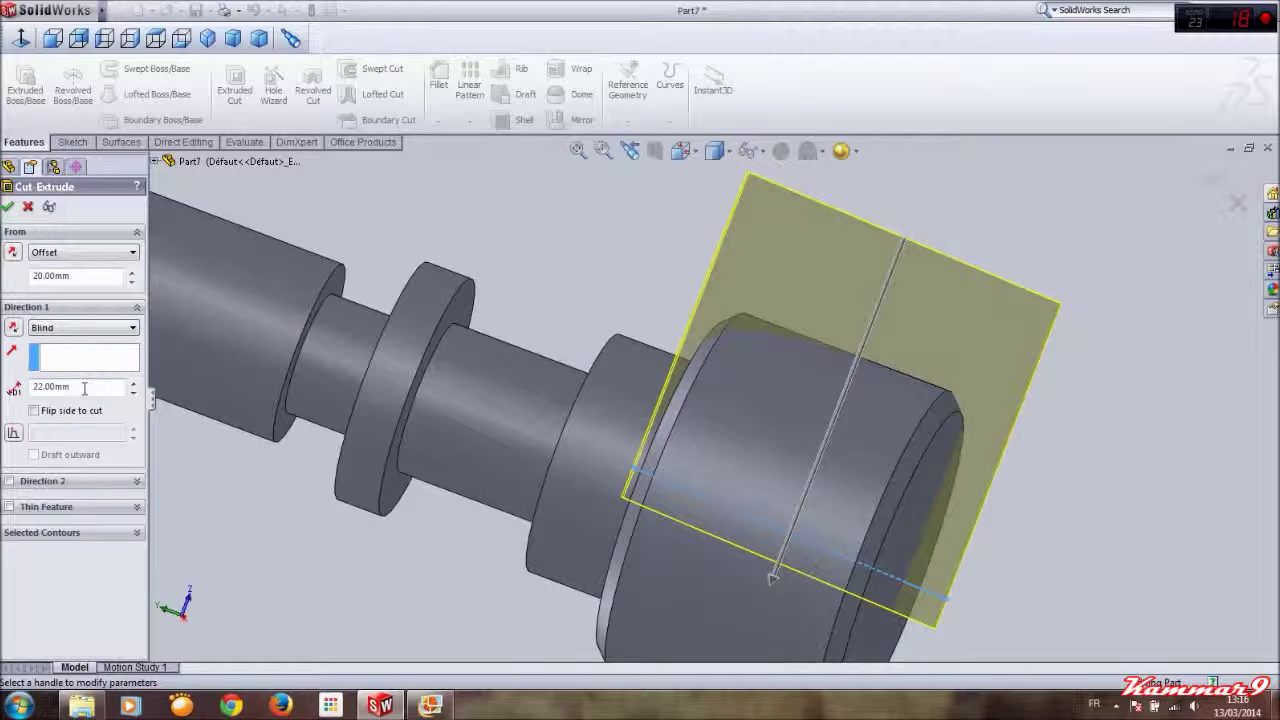
text(11)
key(Return)
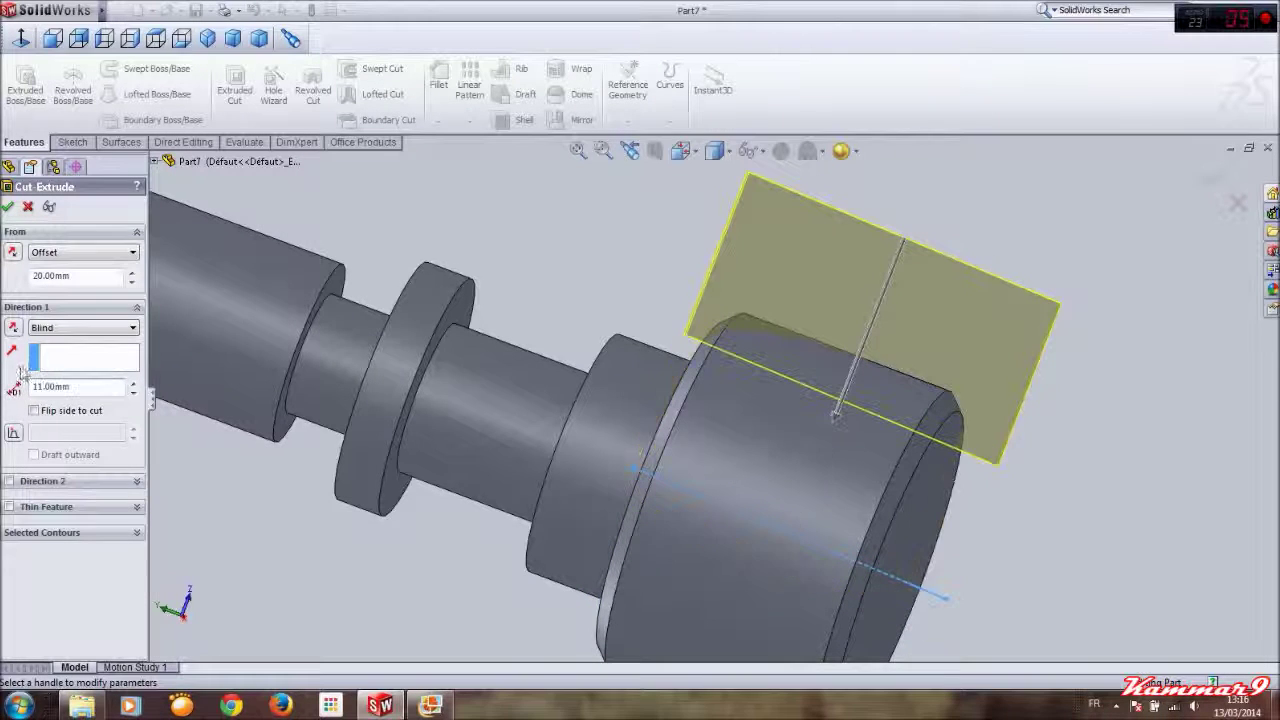
Set the blind depth to 9 mm and accept the groove as Cut-Extrude1
scroll(808, 393, down, 3)
mouse_move(806, 366)
middle_down()
mouse_move(948, 478)
mouse_move(883, 456)
middle_up()
scroll(948, 478, up, 3)
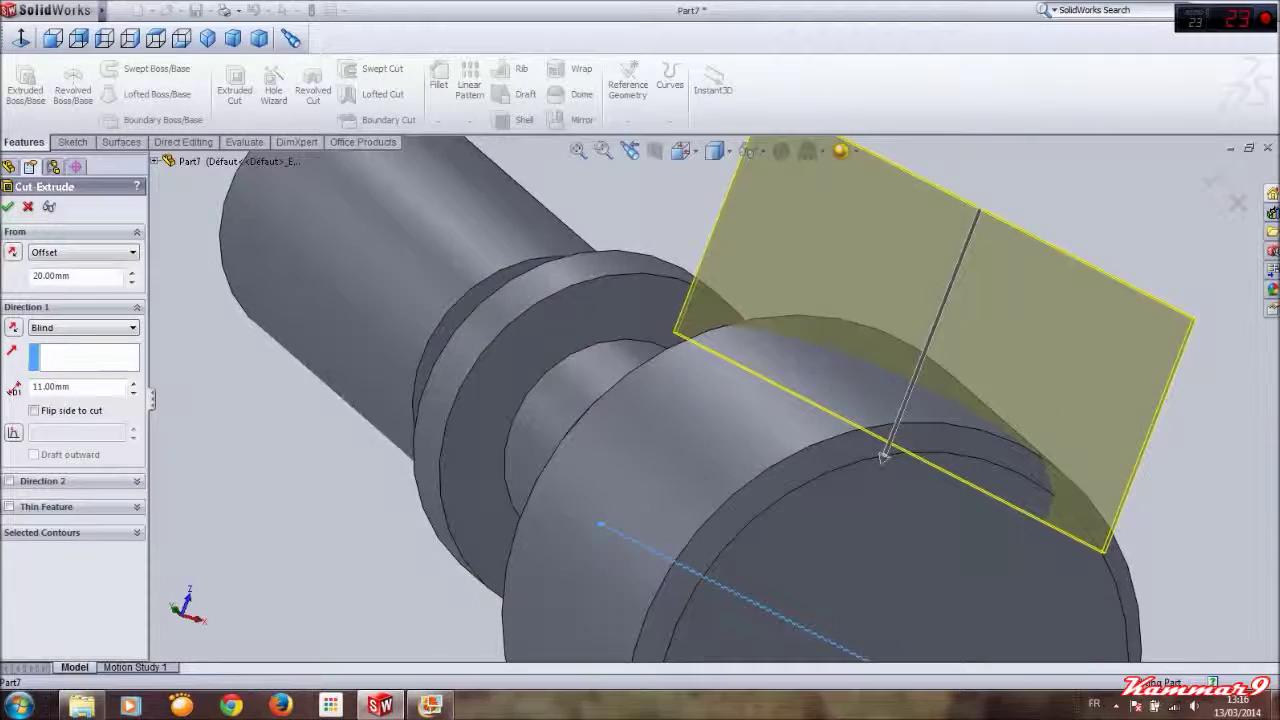
double_click(60, 387)
text(1)
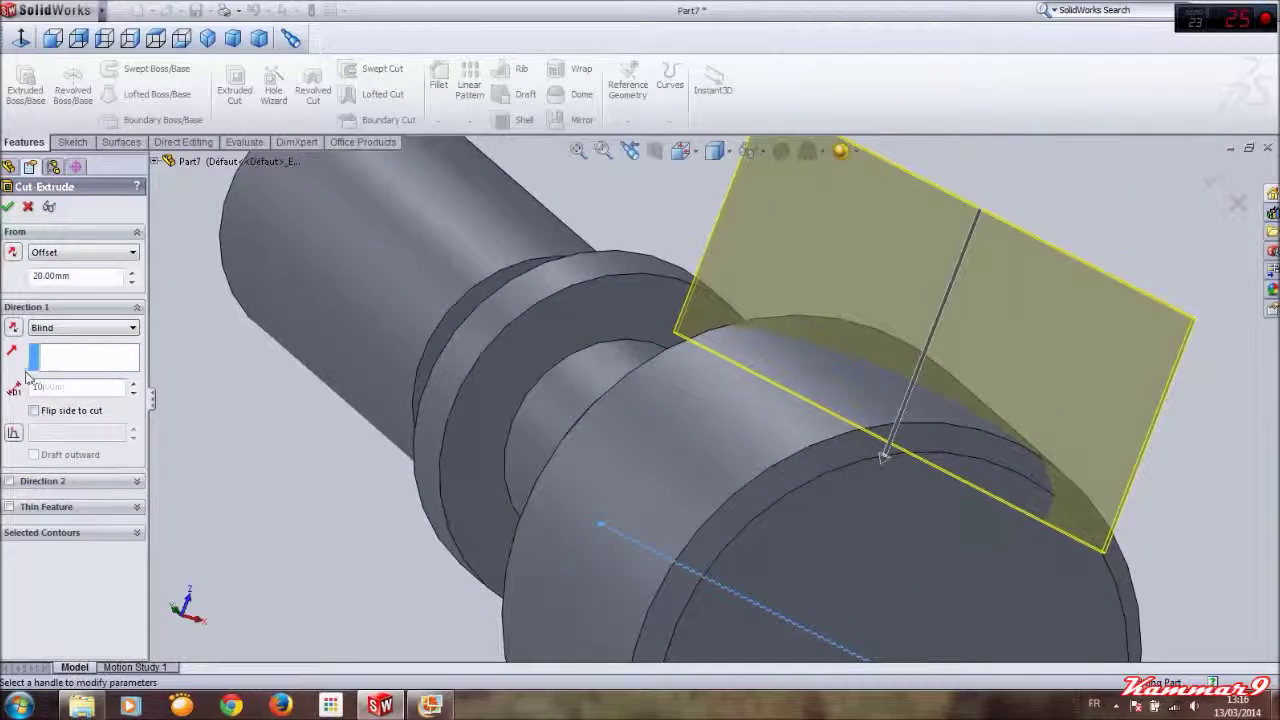
mouse_move(504, 380)
middle_down()
mouse_move(673, 474)
mouse_move(617, 500)
middle_up()
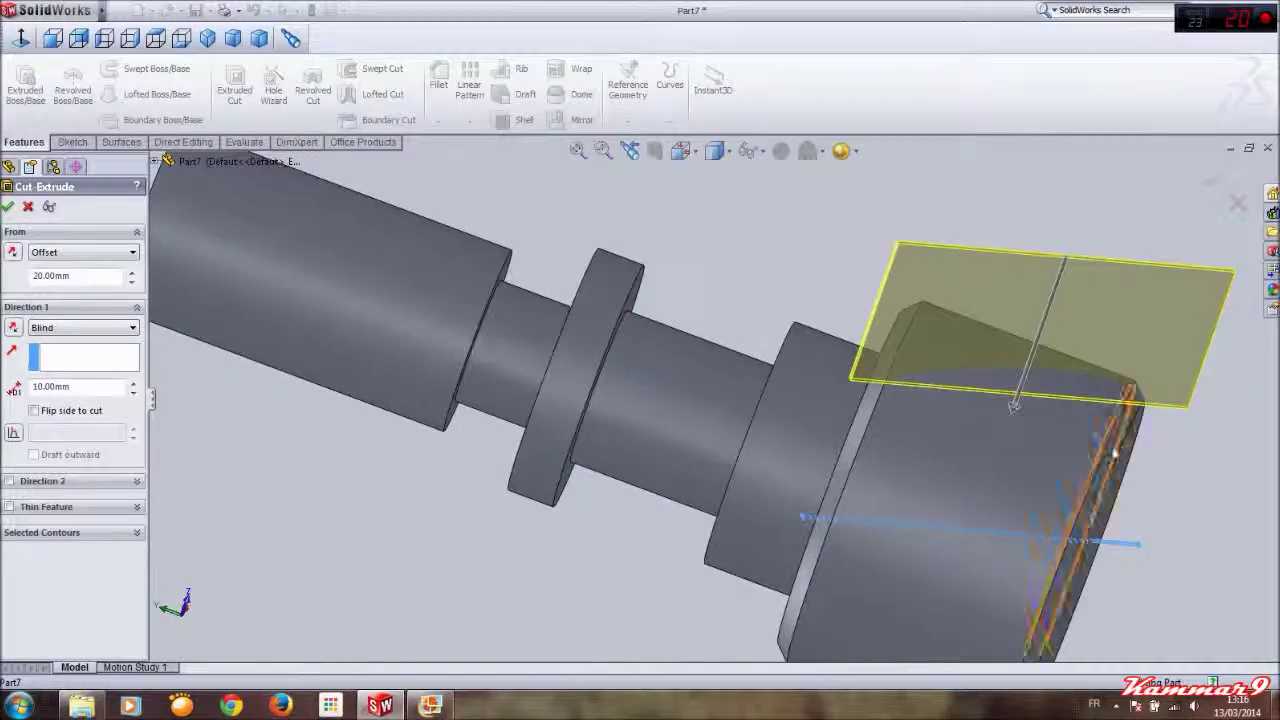
scroll(1097, 455, down, 5)
middle_drag(1110, 432, 338, 412)
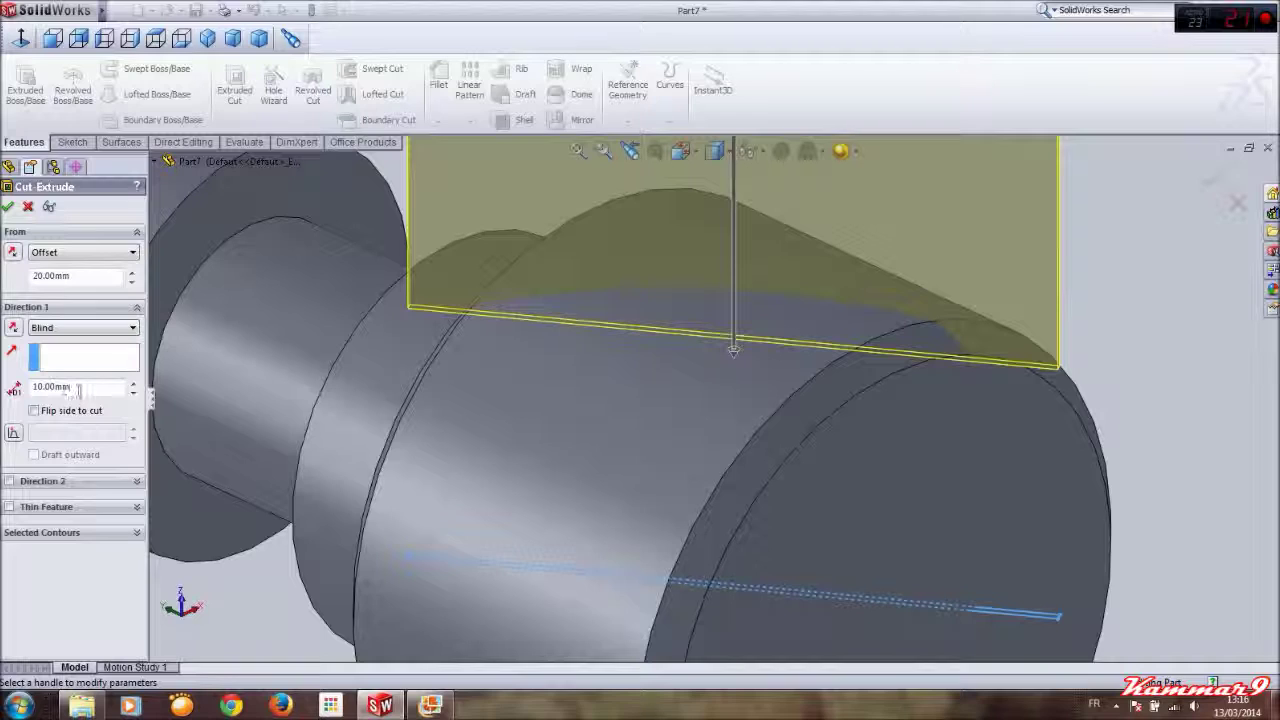
text(9)
key(Return)
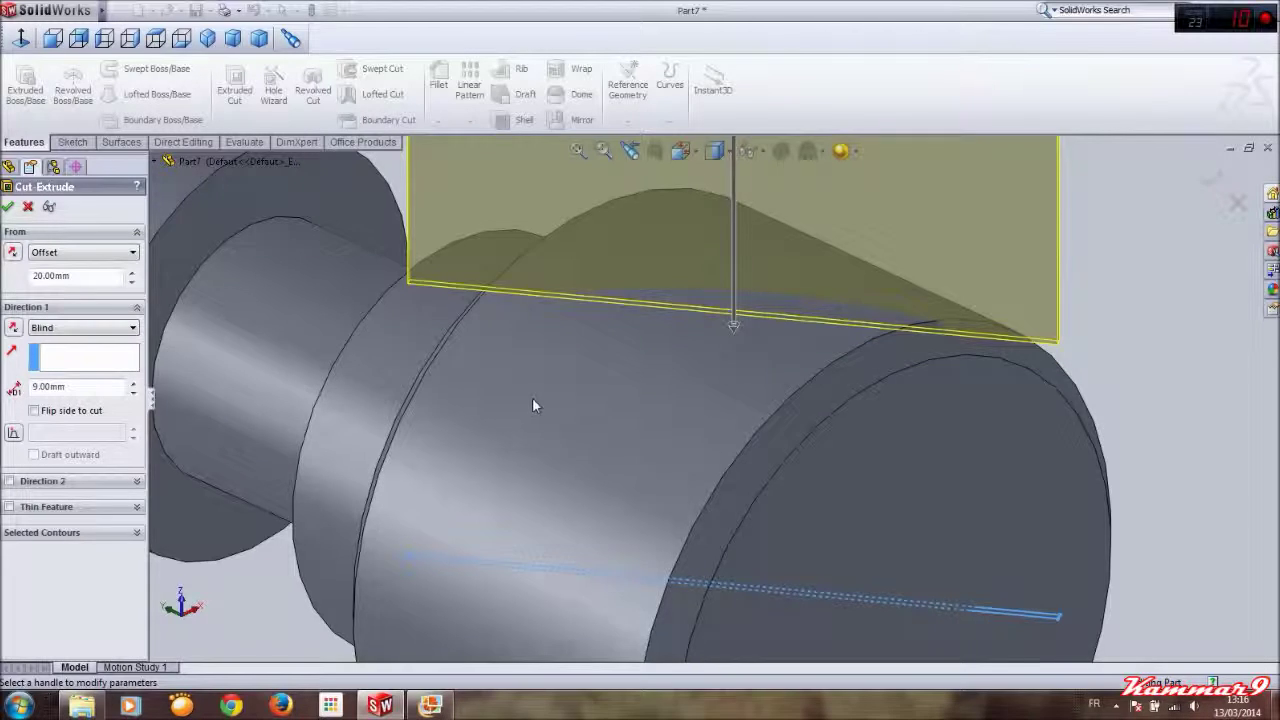
mouse_move(532, 405)
middle_down()
mouse_move(633, 330)
mouse_move(608, 371)
middle_up()
scroll(608, 375, up, 2)
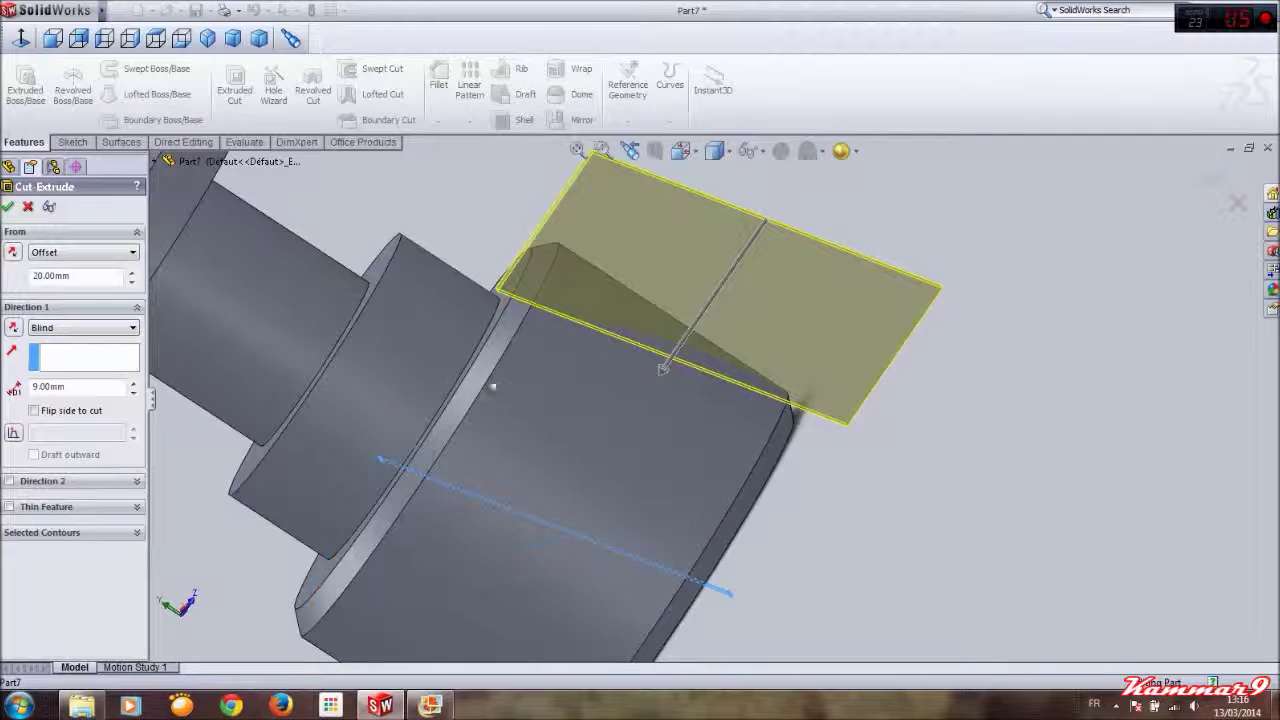
click(14, 208)
mouse_move(808, 534)
middle_down()
mouse_move(748, 417)
mouse_move(640, 430)
middle_up()
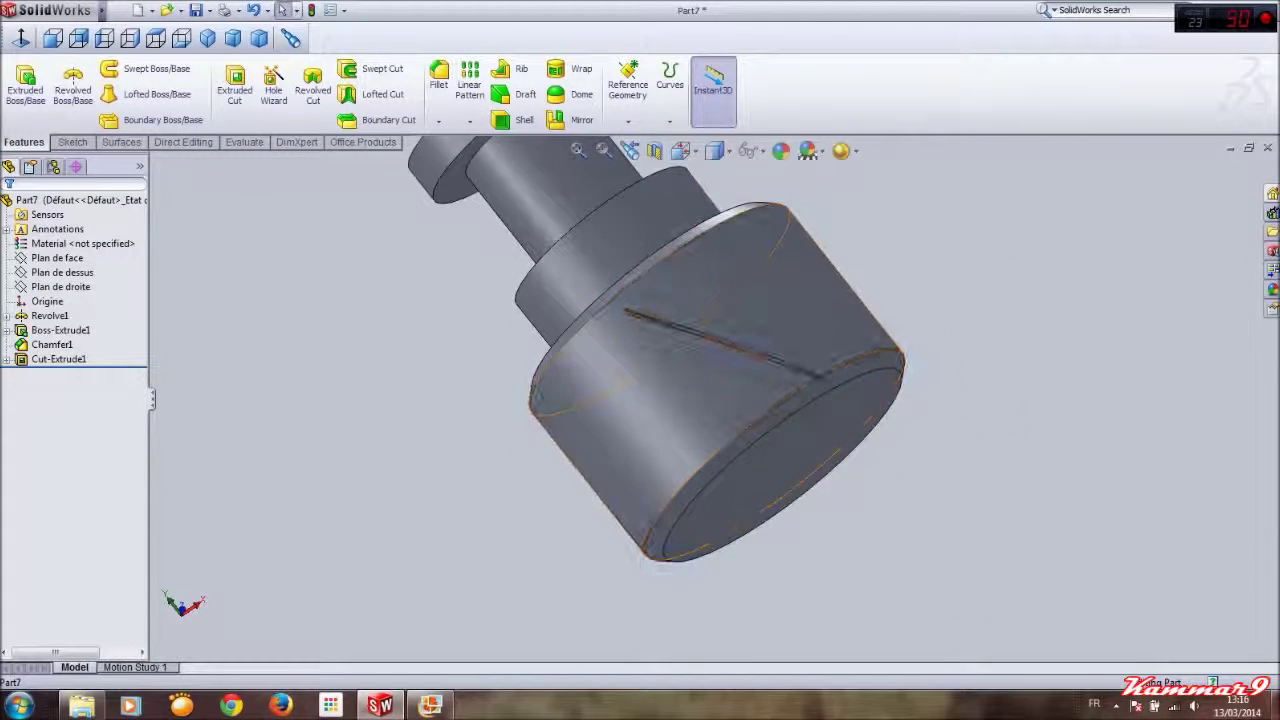
Open Cut-Extrude1's Sketch3 for editing in Front view
click(60, 359)
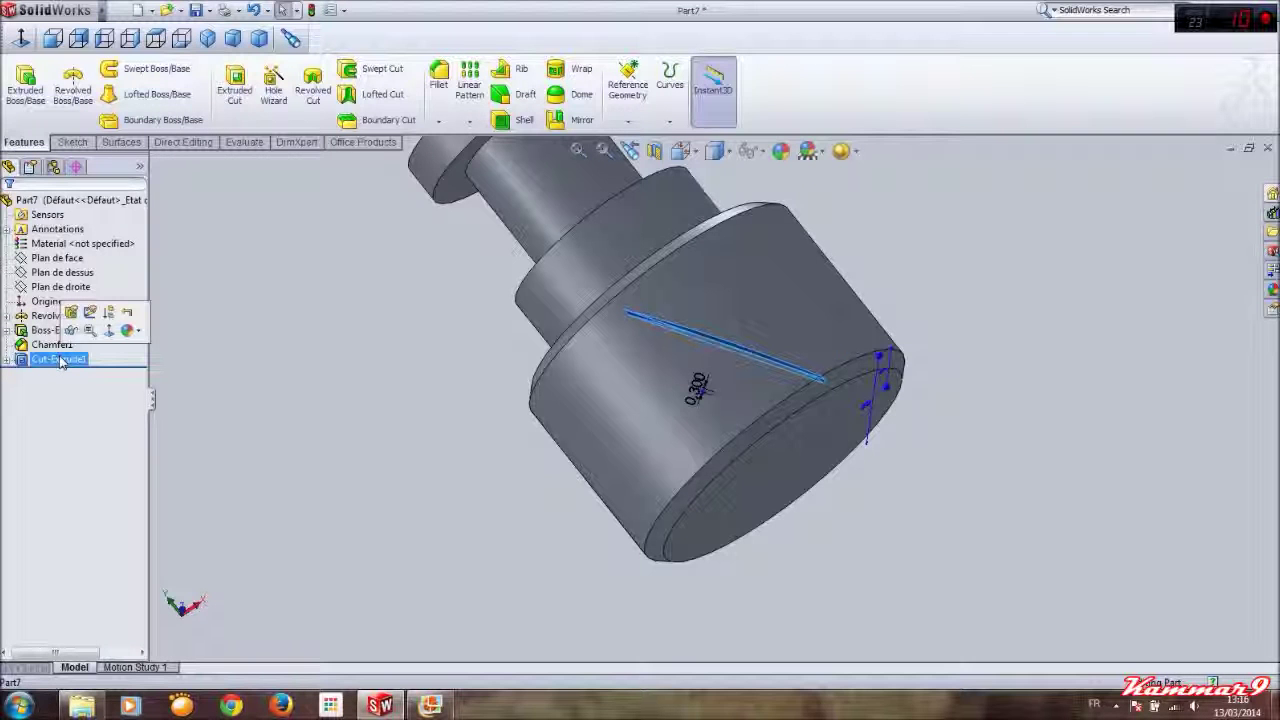
click(64, 362)
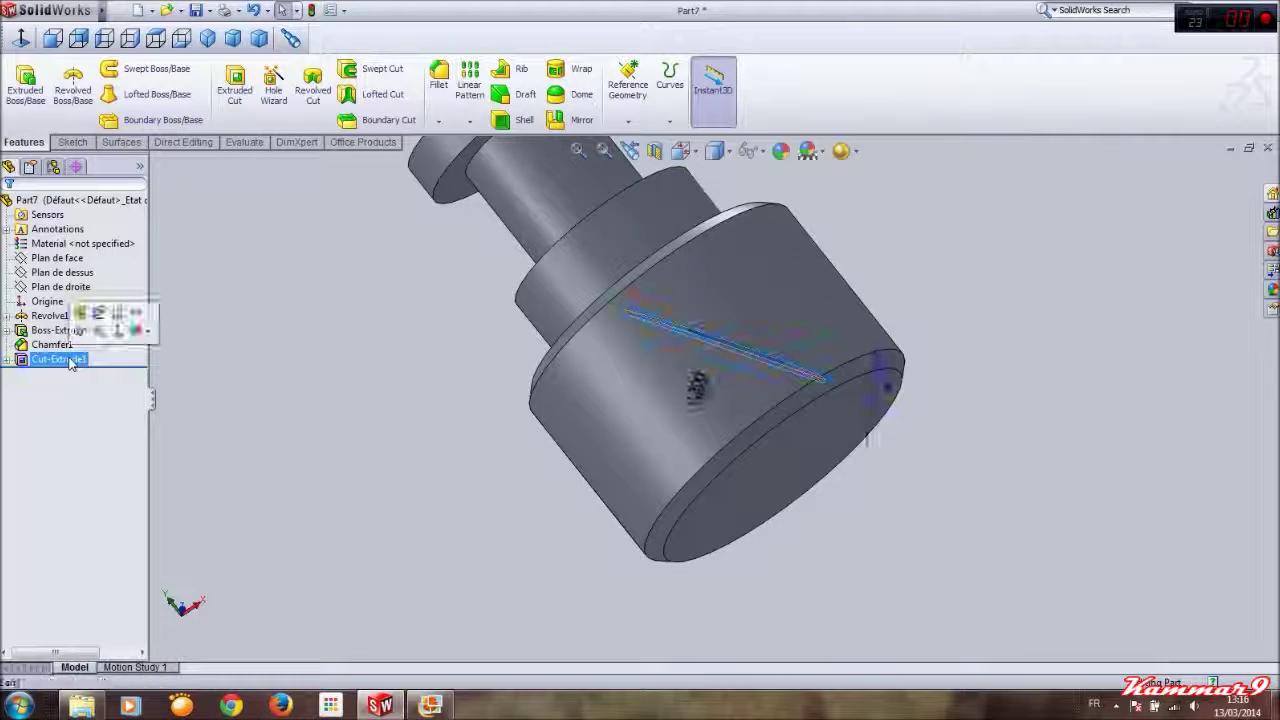
click(99, 313)
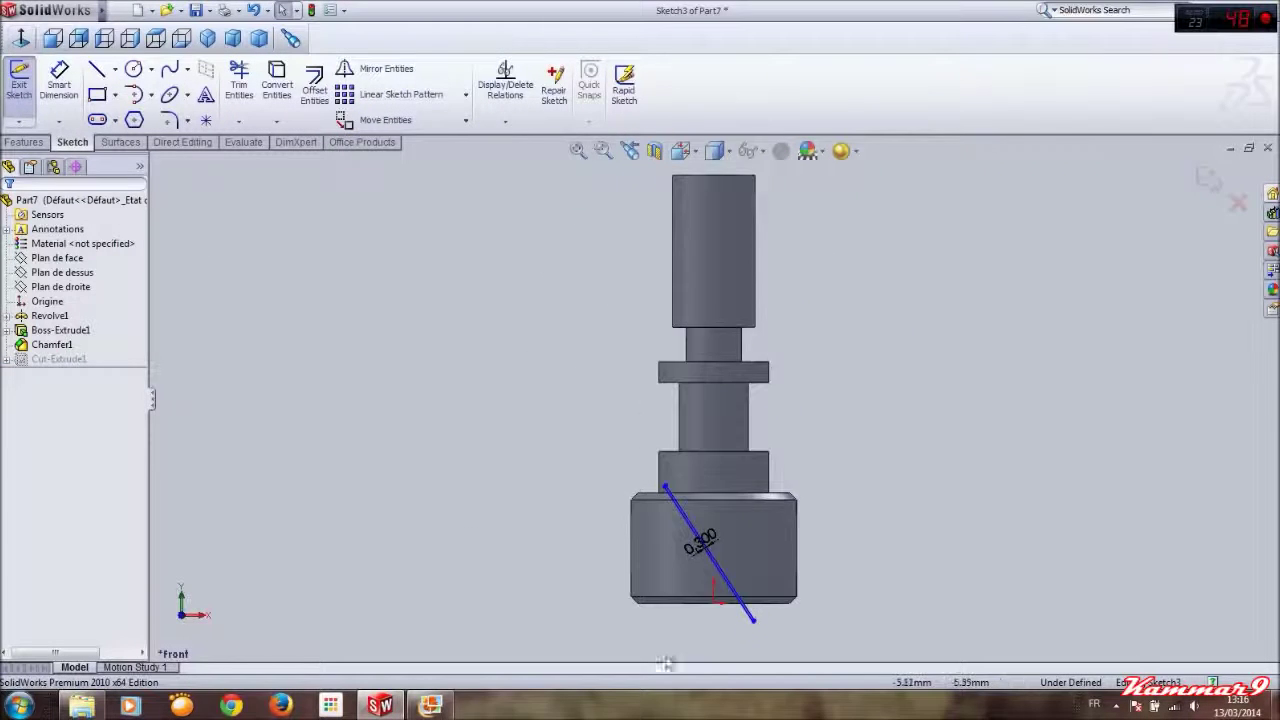
click(52, 38)
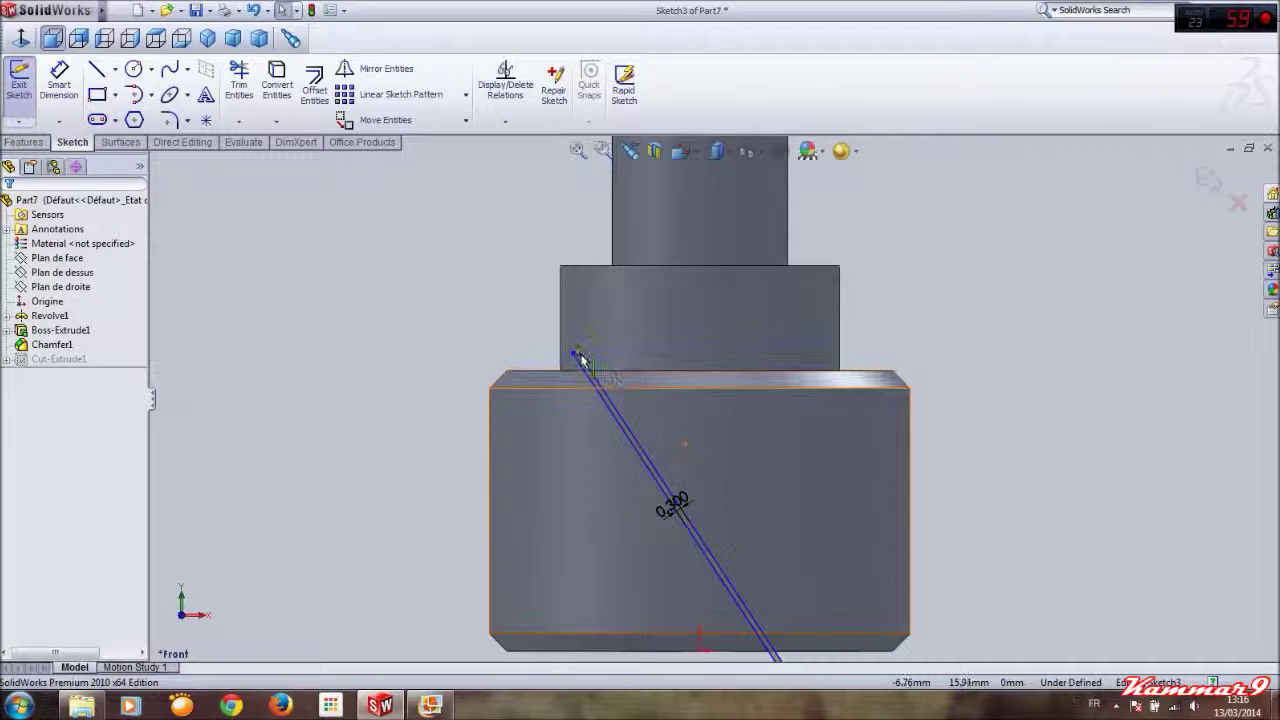
Drag the groove line's upper endpoint onto the head's top edge and rebuild the cut
drag(578, 353, 606, 341)
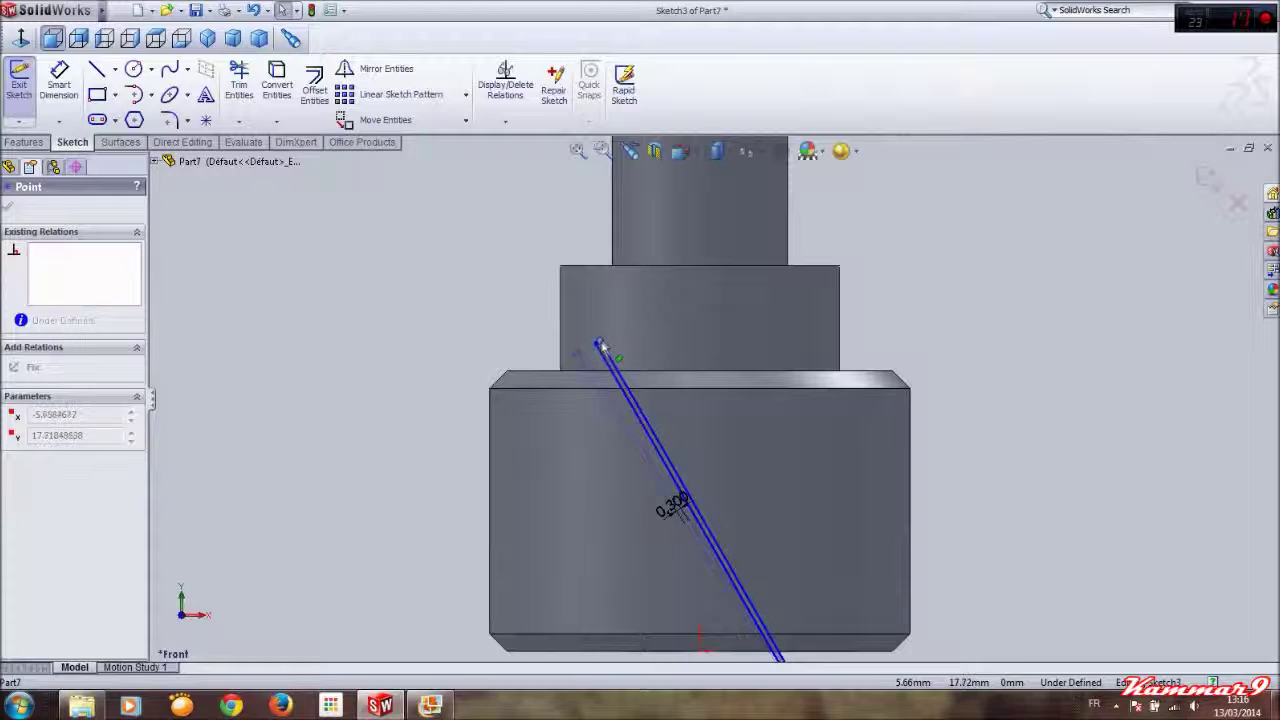
click(1057, 423)
scroll(1083, 437, up, 1)
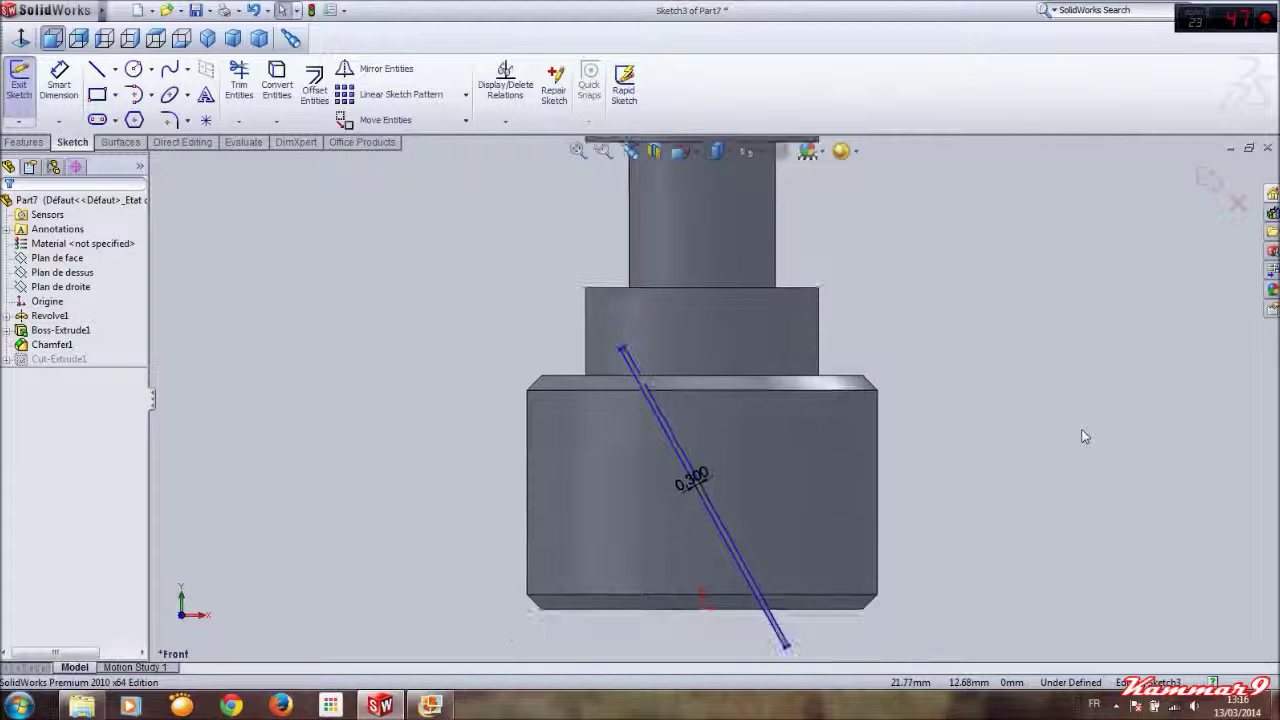
middle_drag(750, 440, 1163, 216)
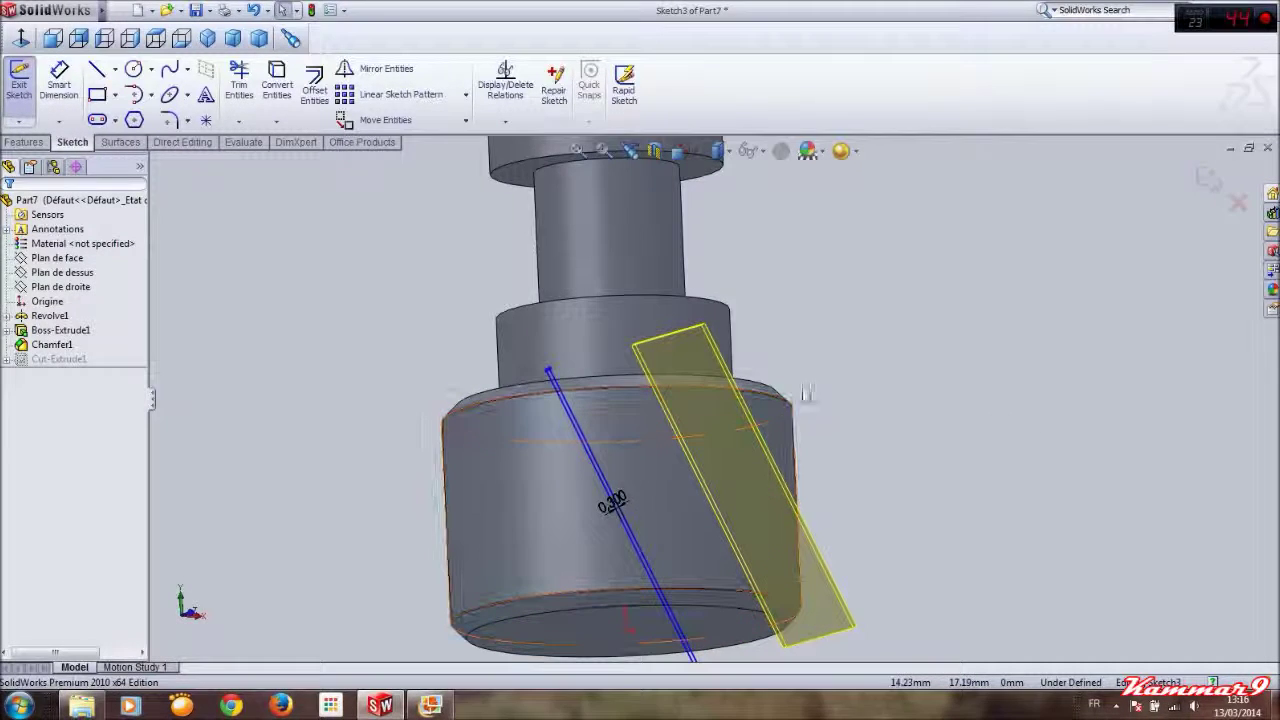
click(1207, 178)
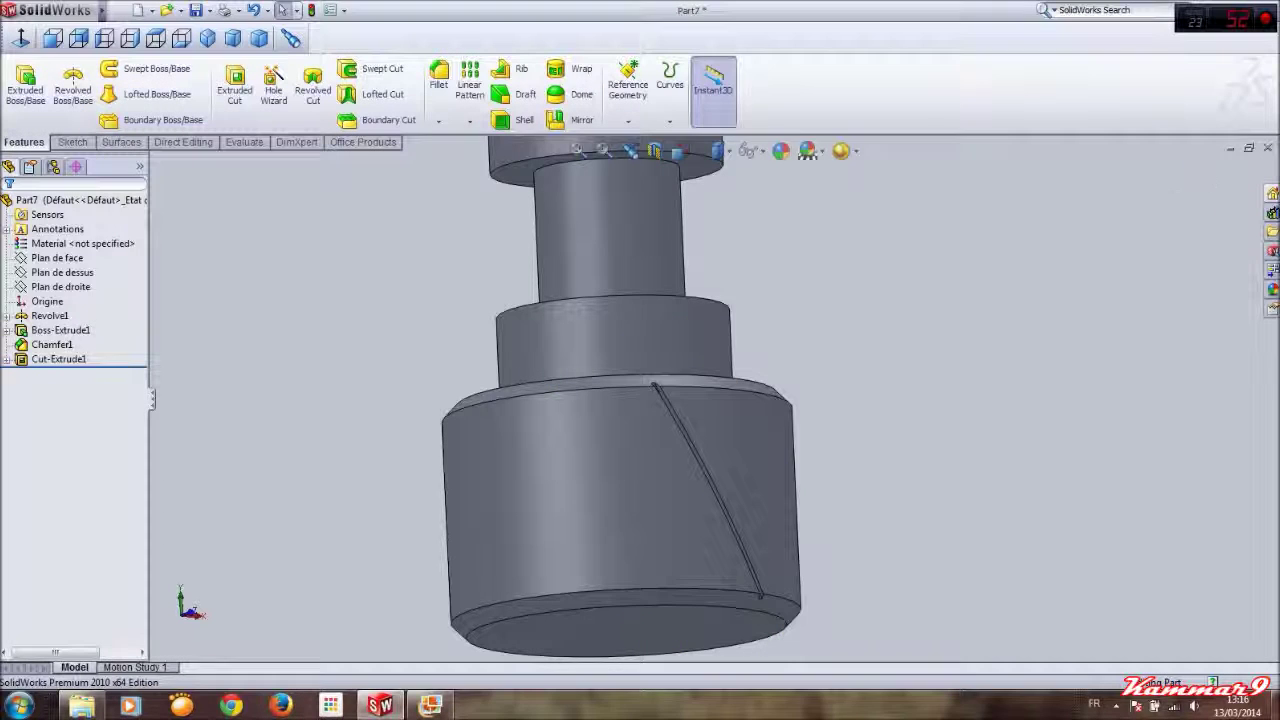
scroll(745, 500, down, 3)
middle_drag(738, 490, 640, 429)
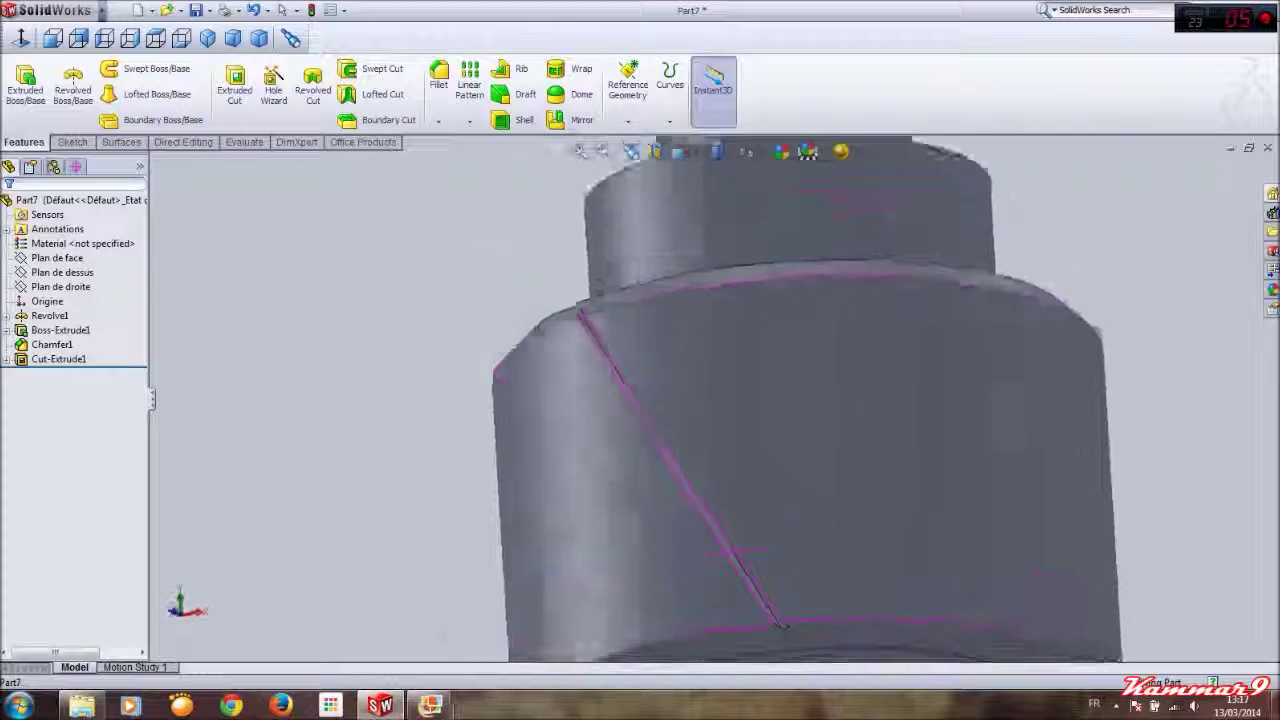
mouse_move(391, 462)
middle_down()
mouse_move(726, 480)
mouse_move(449, 509)
middle_up()
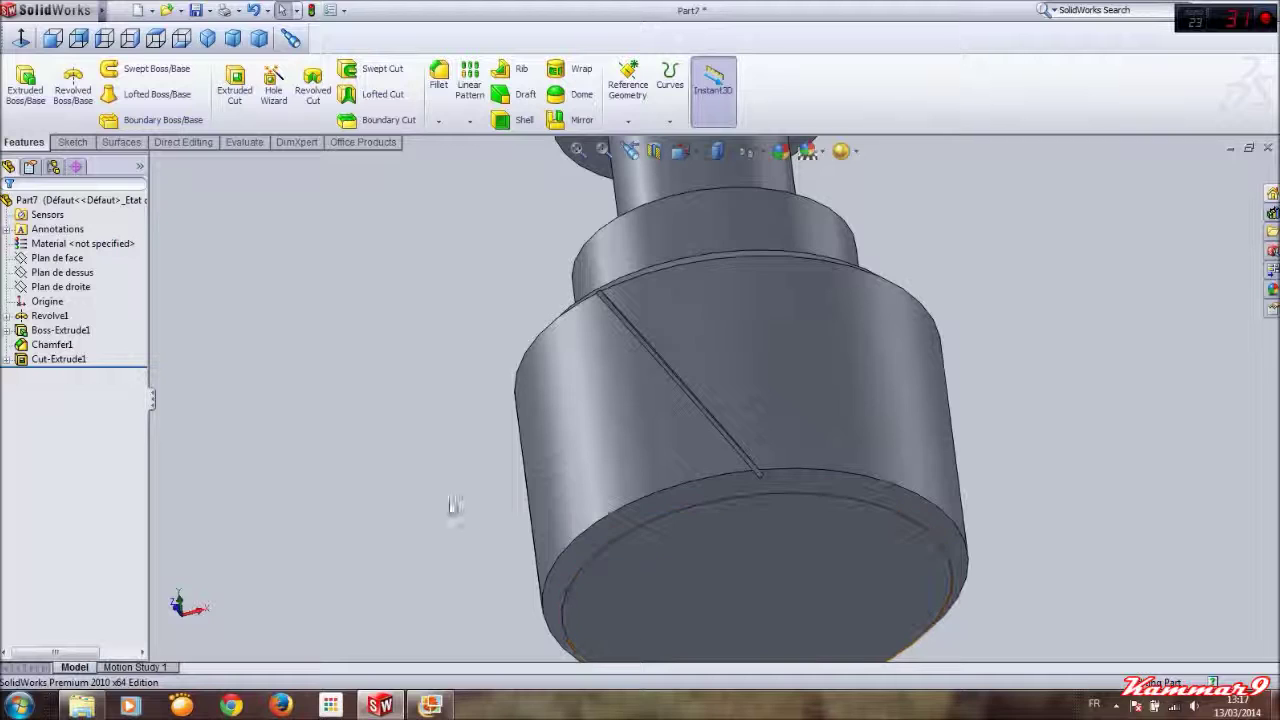
Mirror Cut-Extrude1 across Plan de droite so the two diagonal grooves cross in an X
click(72, 362)
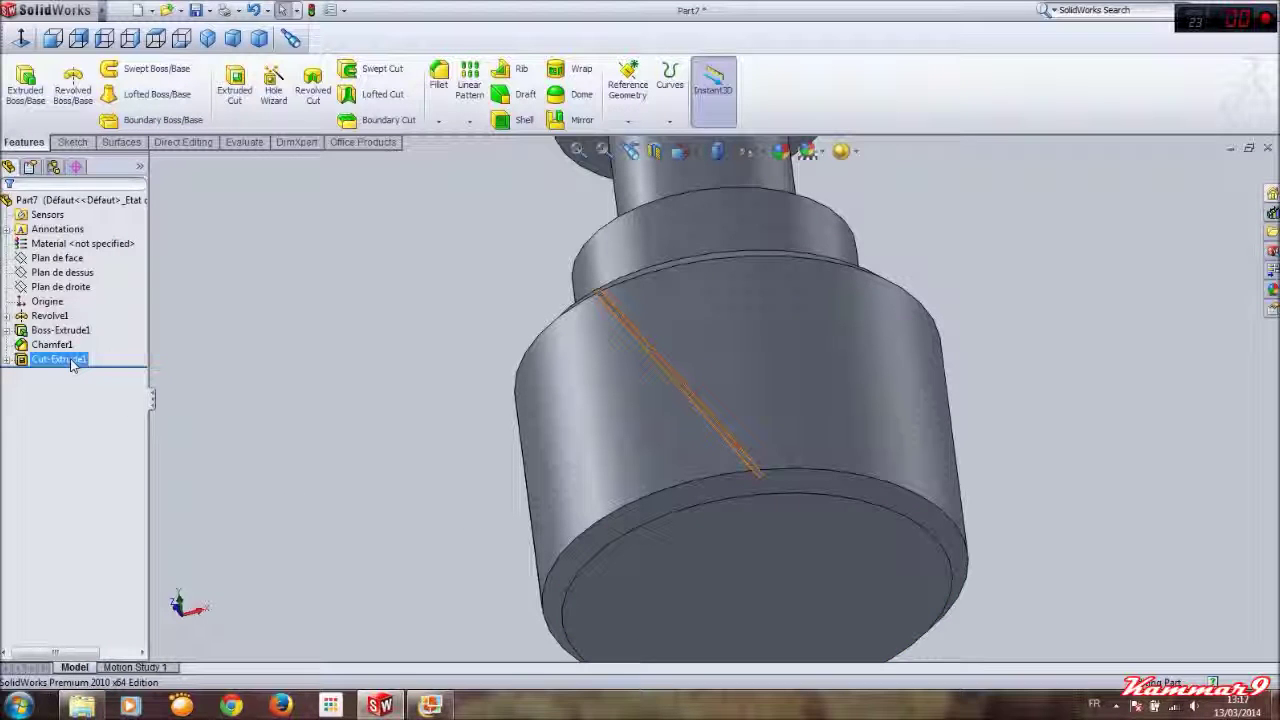
click(72, 362)
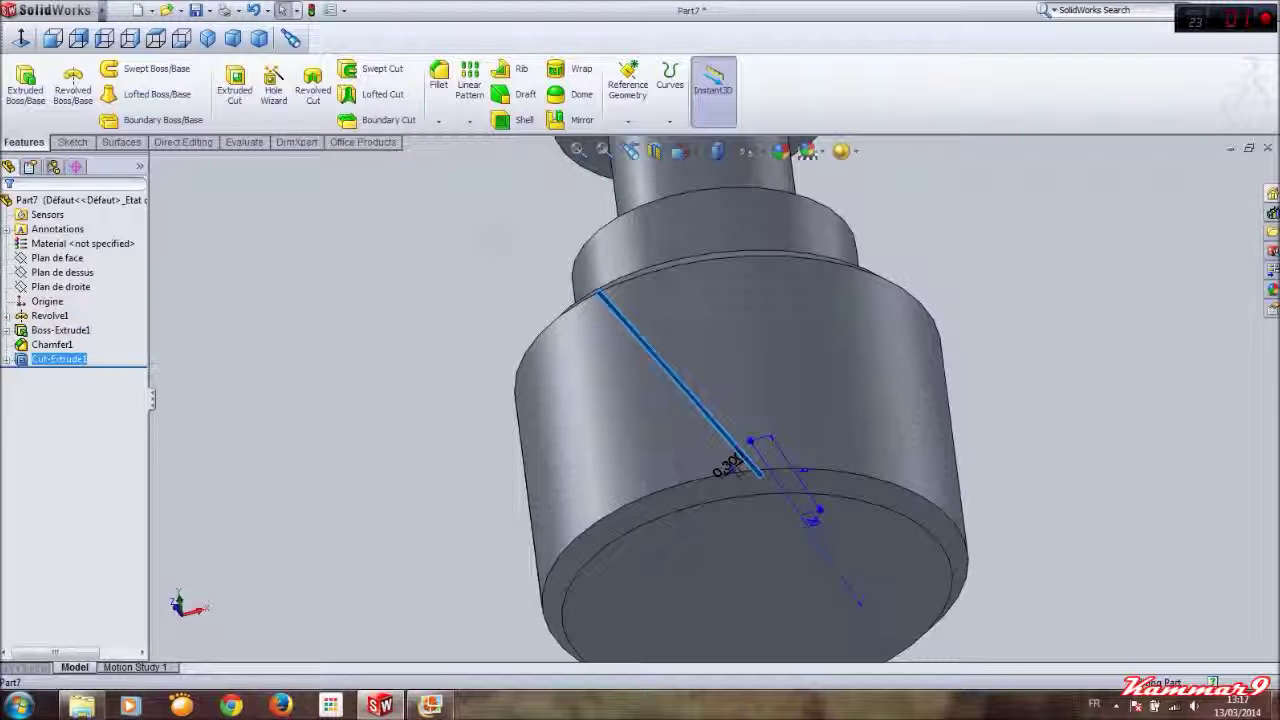
click(578, 119)
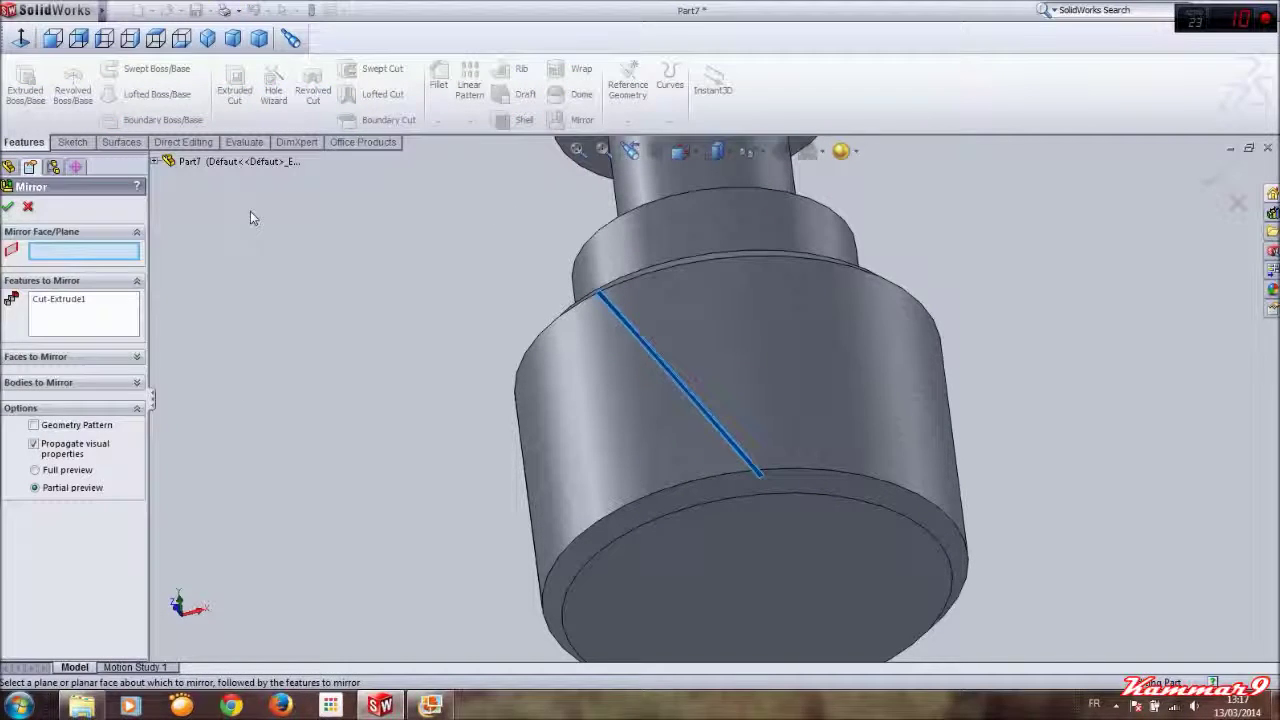
click(156, 162)
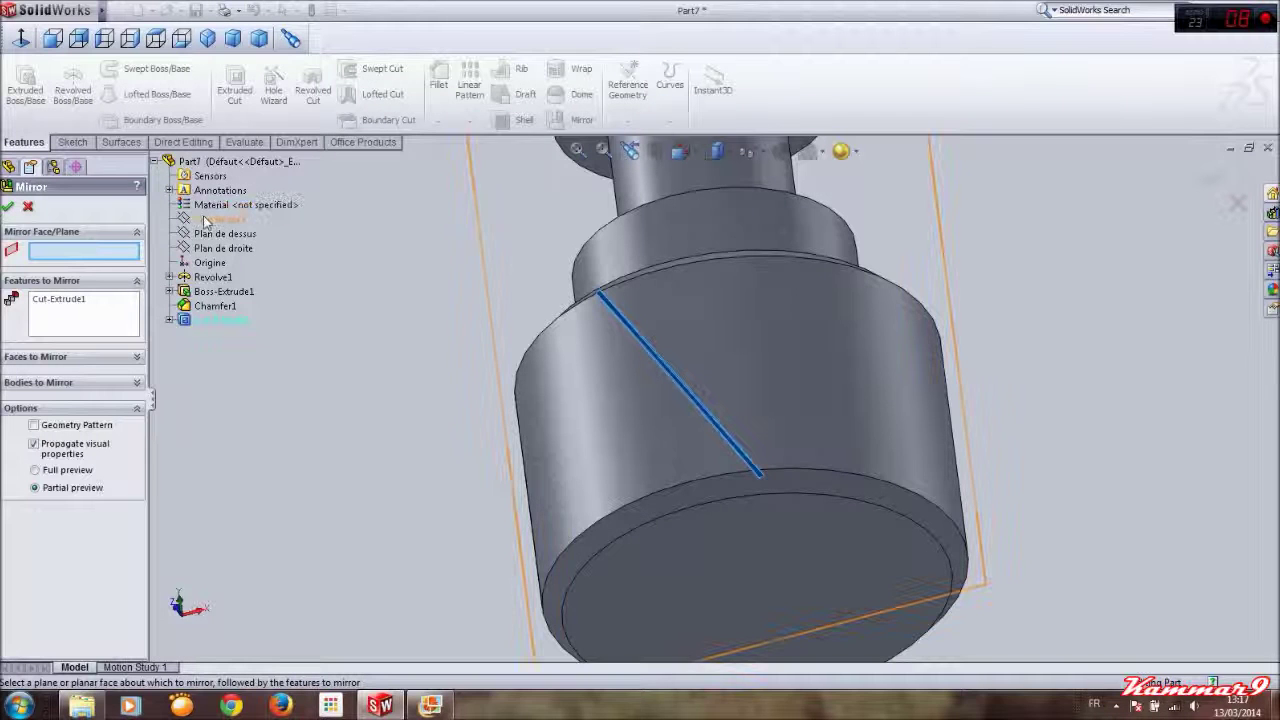
click(210, 249)
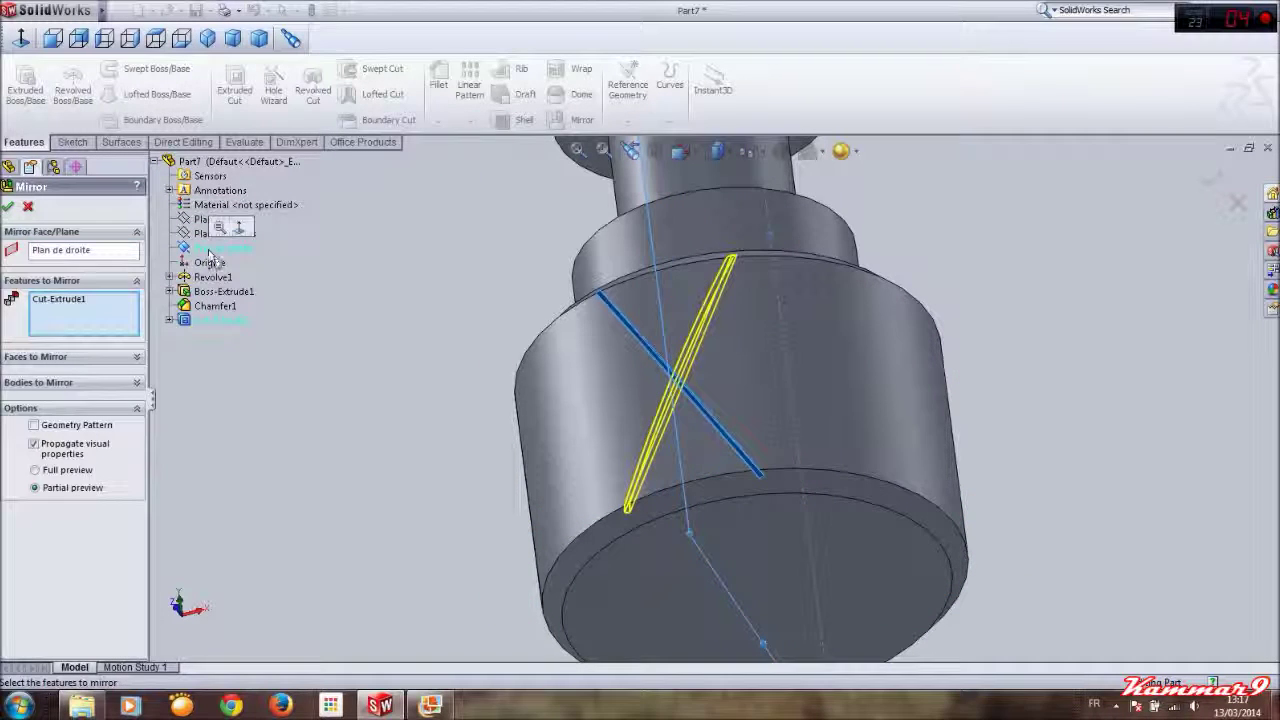
click(9, 206)
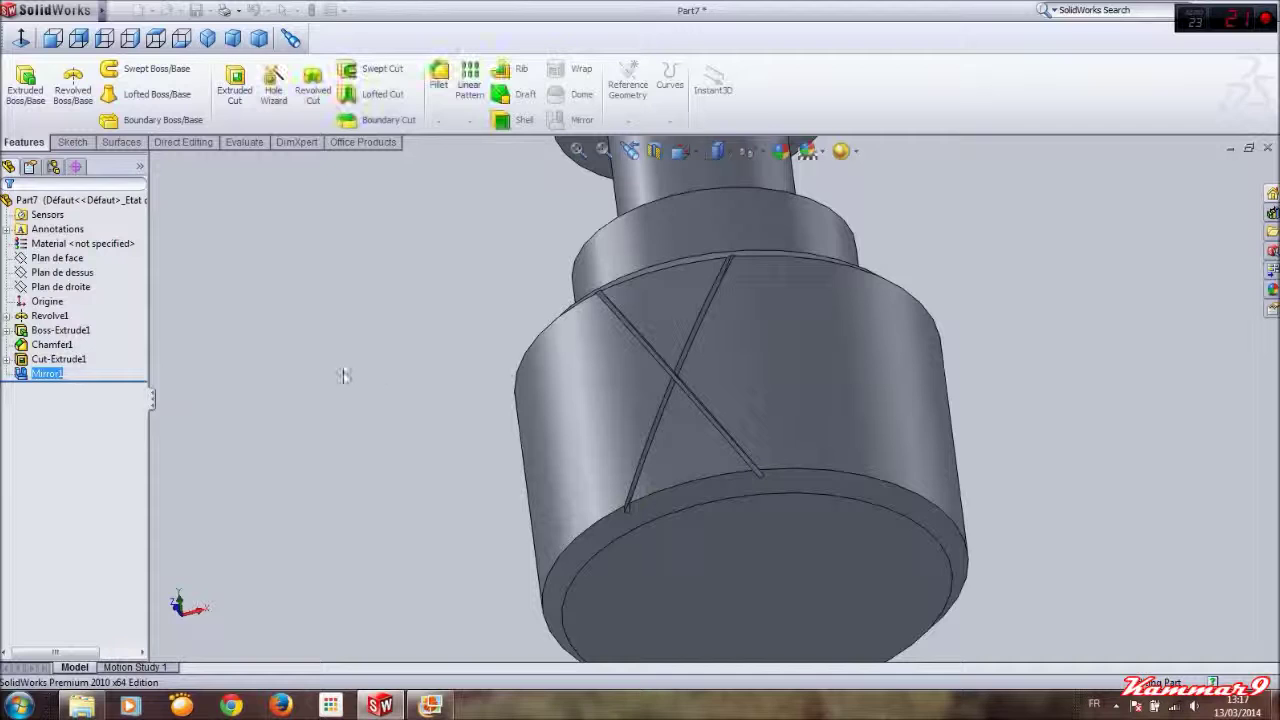
mouse_move(571, 437)
middle_down()
mouse_move(543, 508)
mouse_move(580, 505)
mouse_move(586, 466)
middle_up()
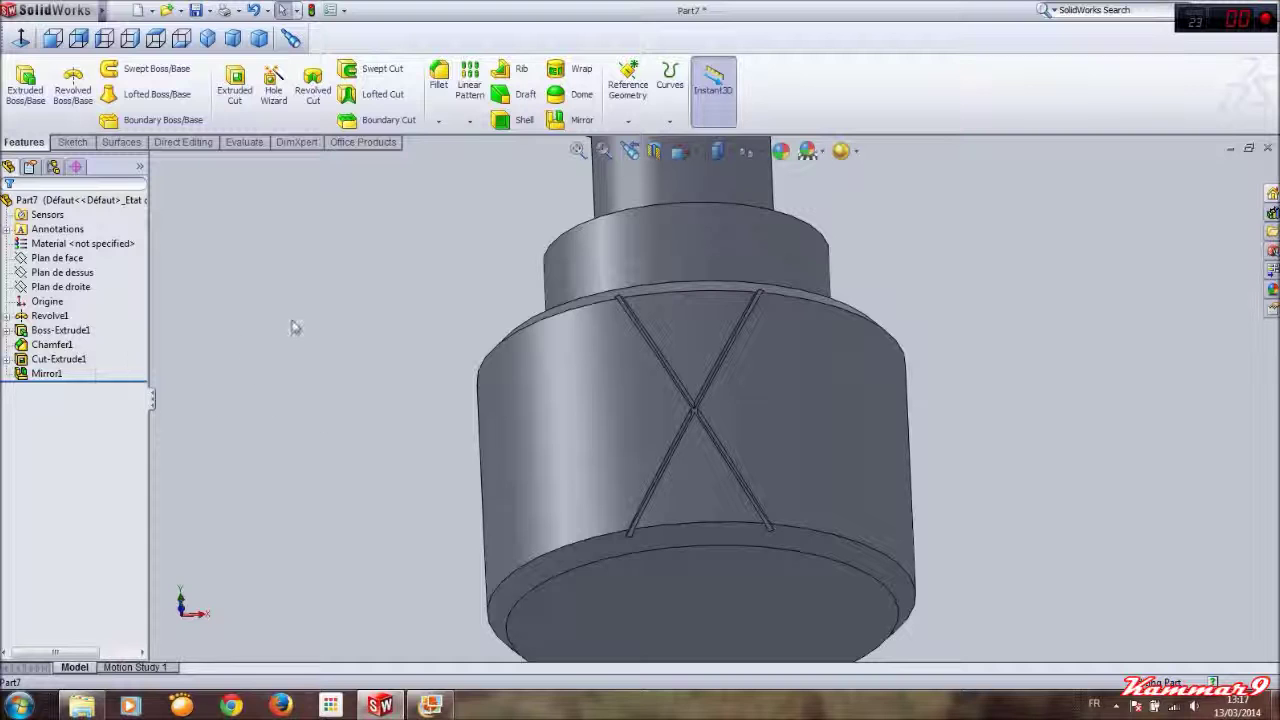
click(469, 122)
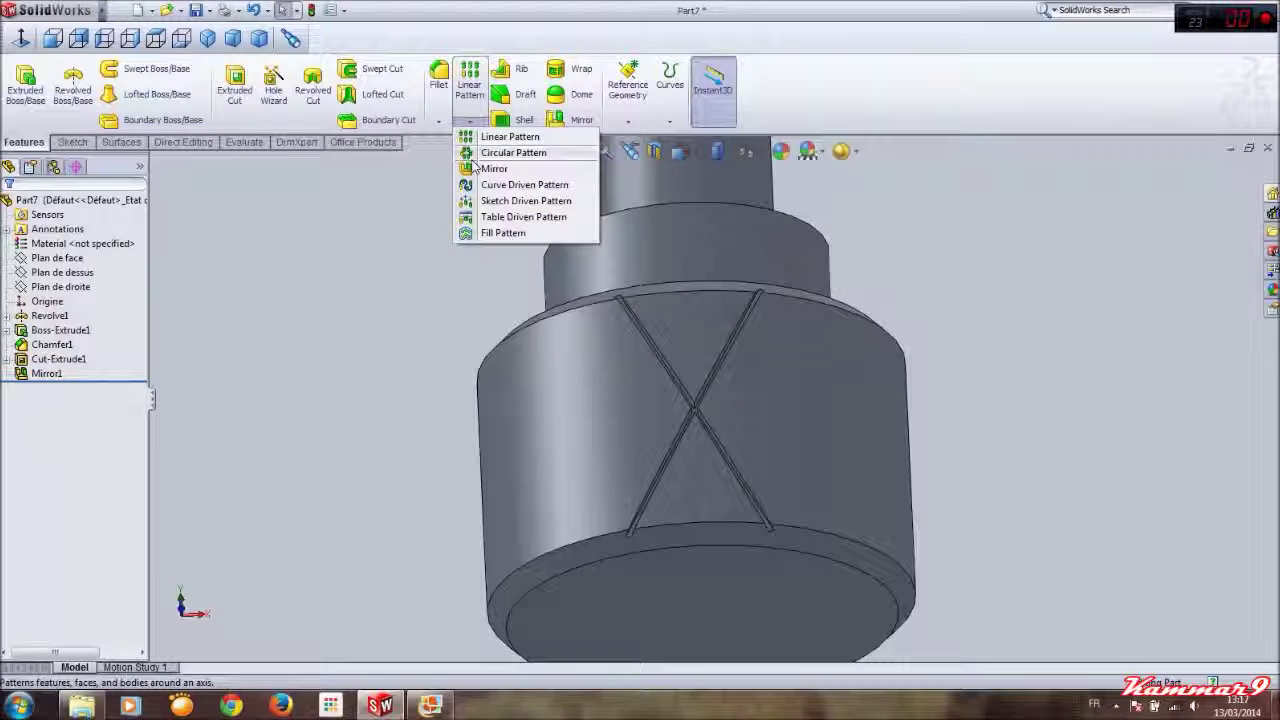
Circular-pattern Cut-Extrude1 and Mirror1 around the head's bottom circular edge
click(512, 154)
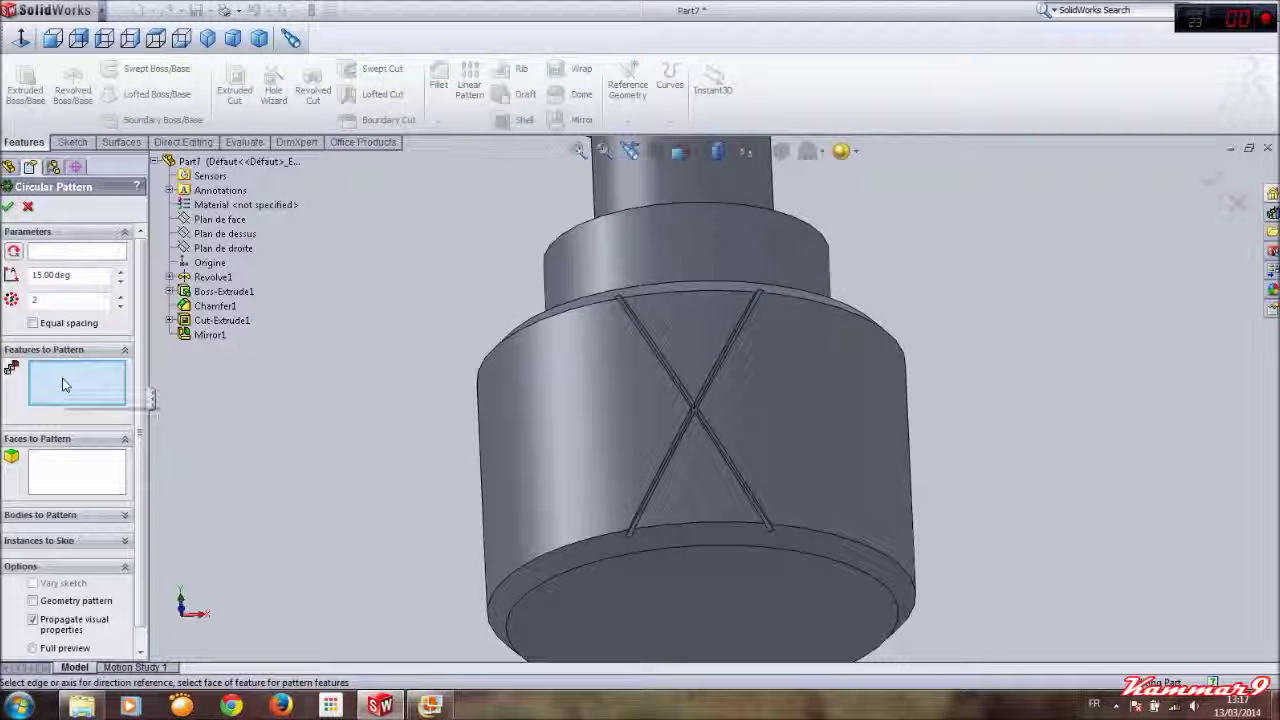
click(210, 322)
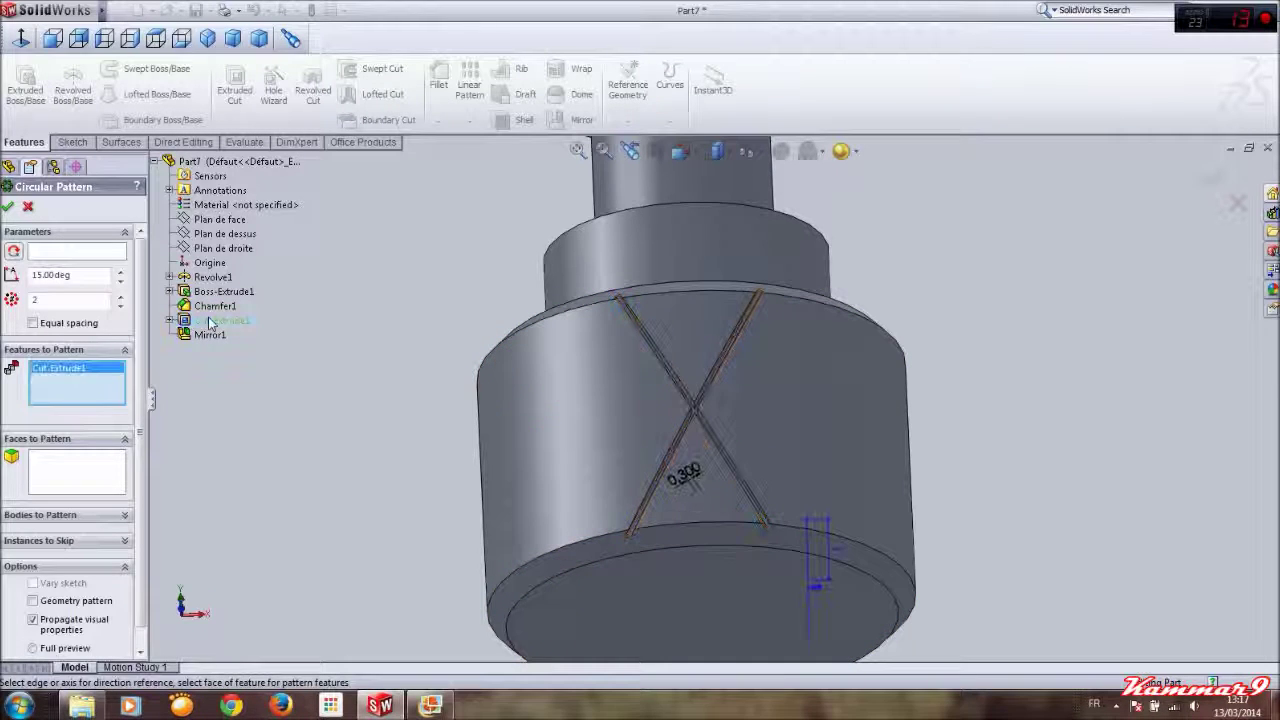
click(216, 336)
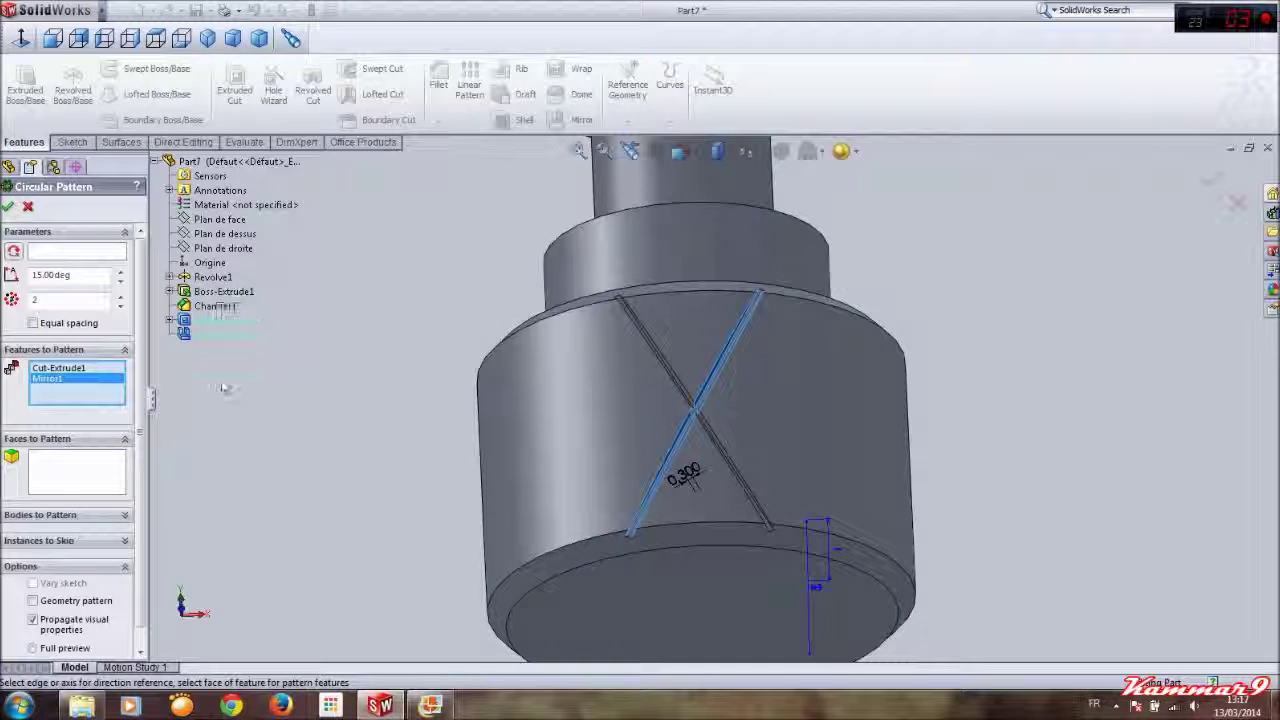
click(63, 255)
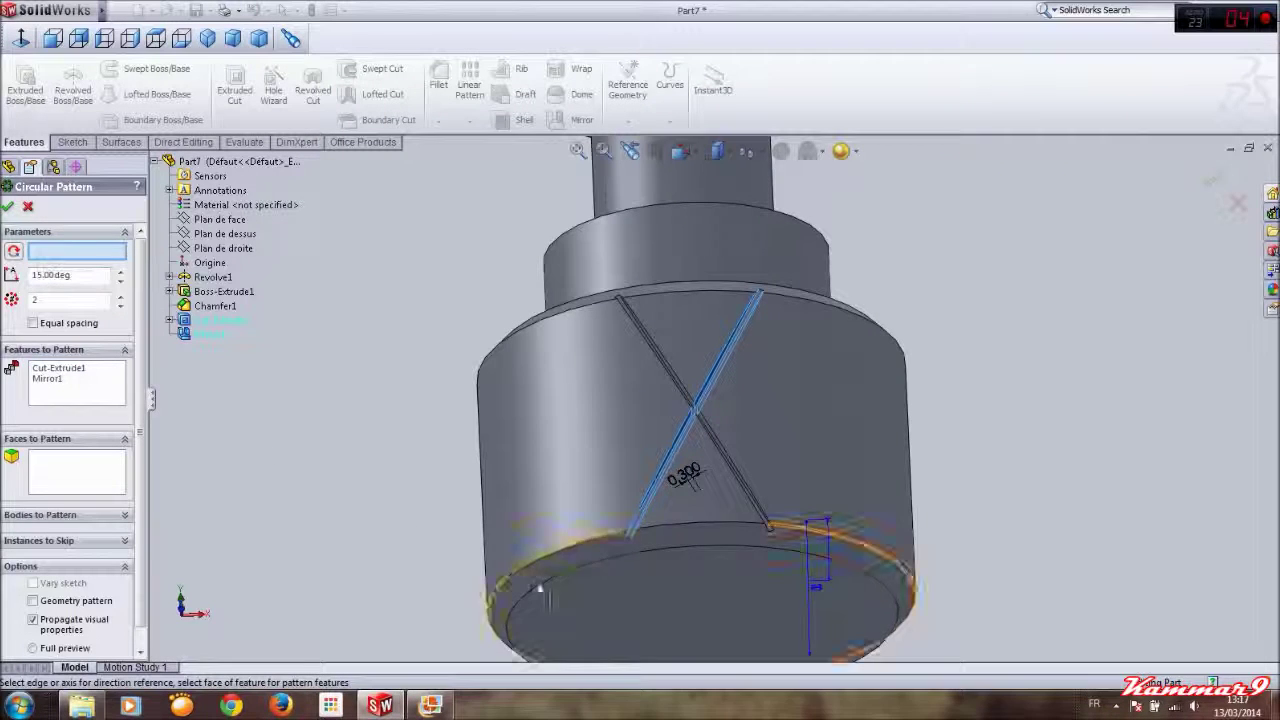
click(679, 551)
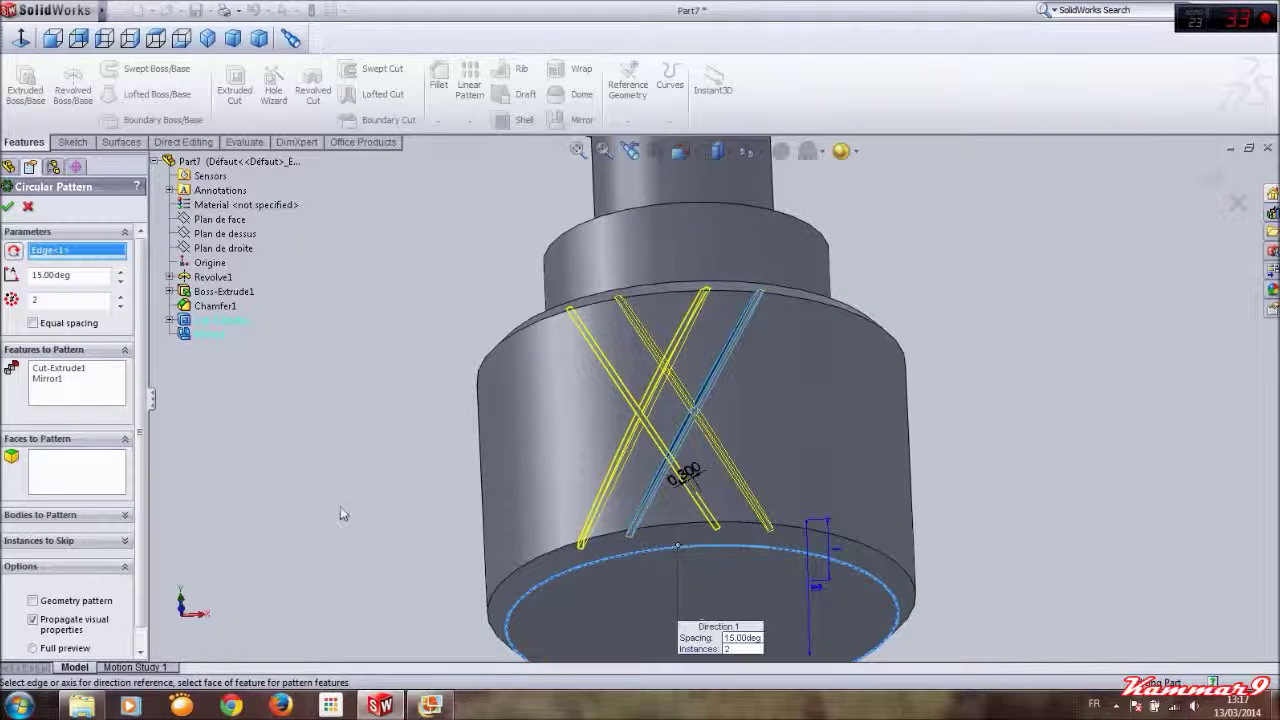
Set the pattern to 18 equally spaced instances over 360° and confirm it
click(119, 273)
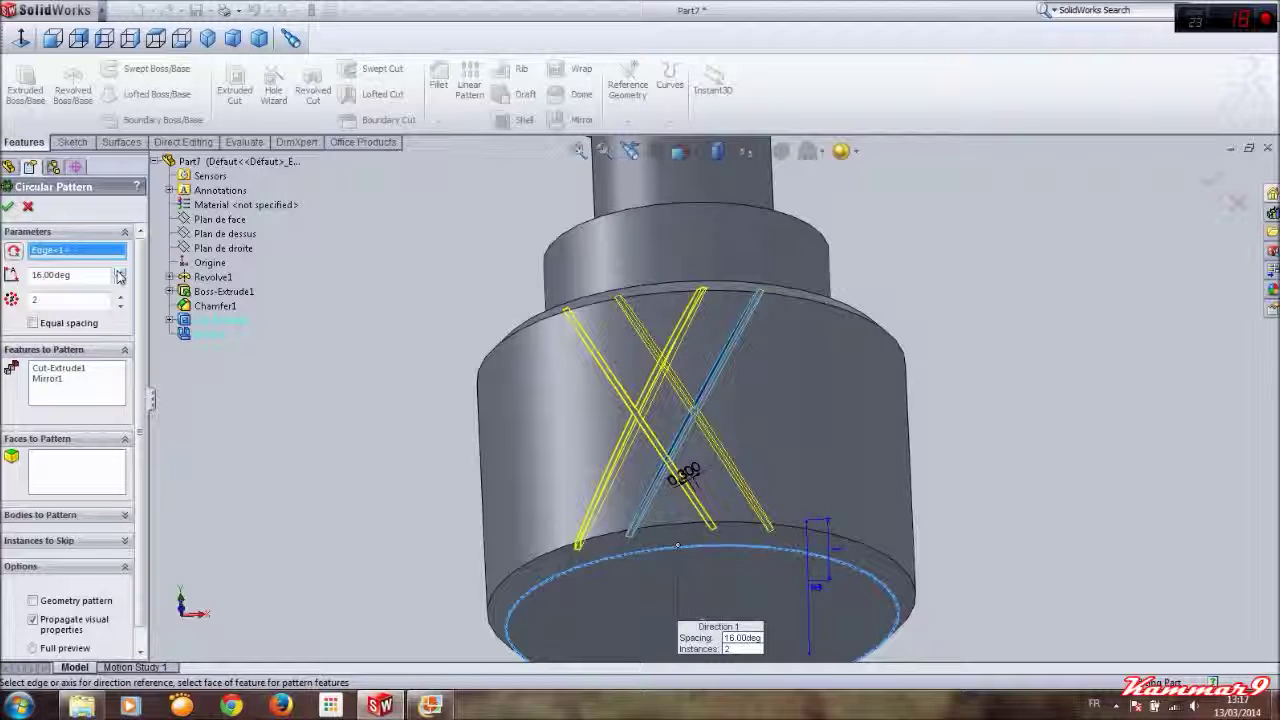
click(119, 273)
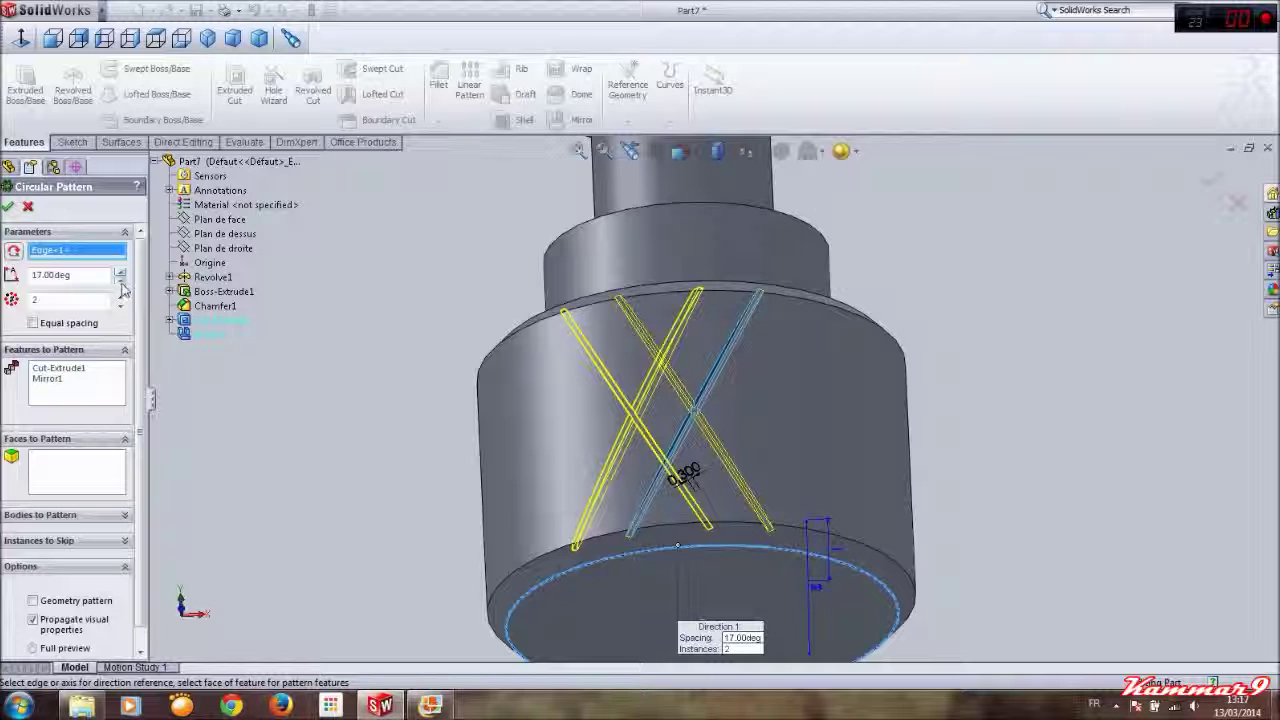
click(33, 324)
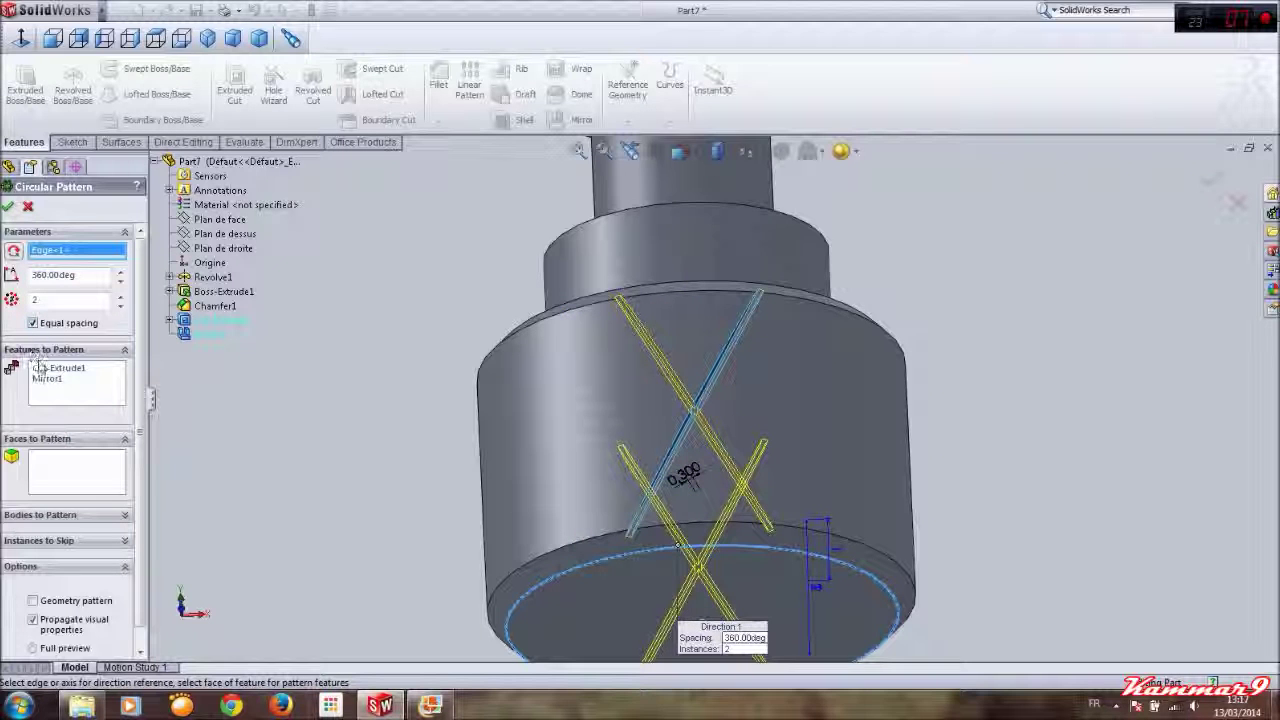
click(120, 296)
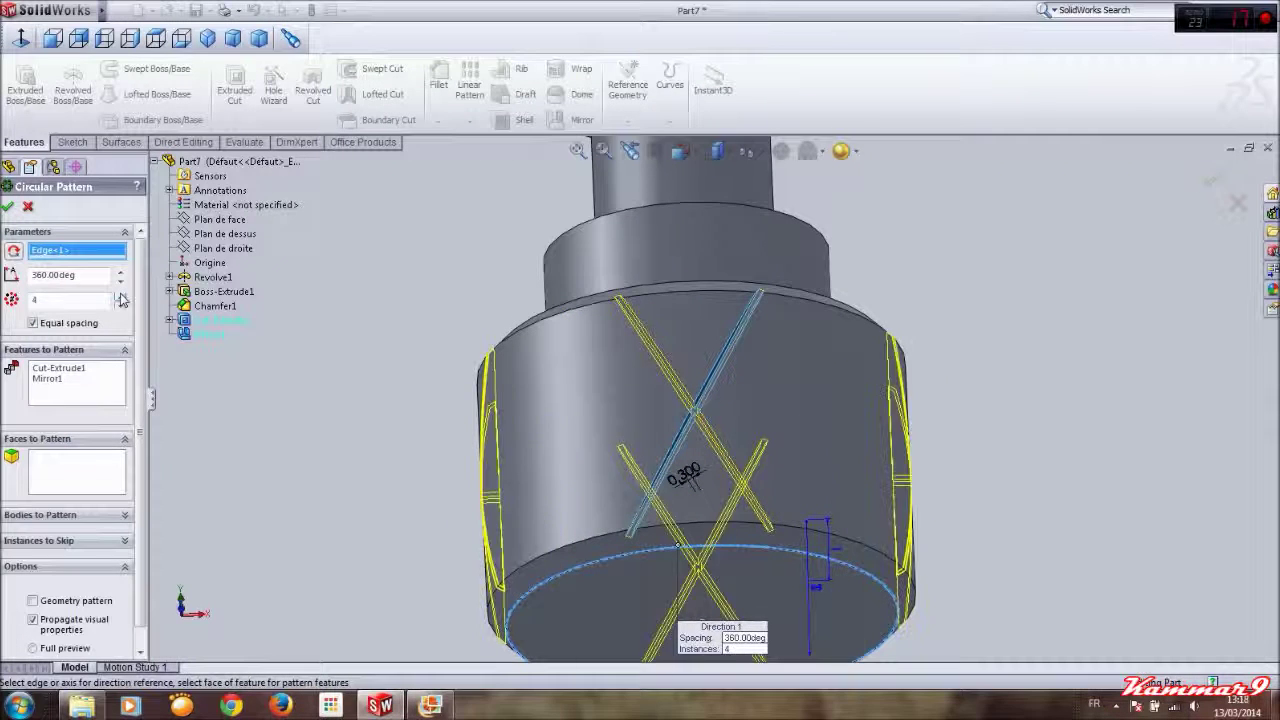
click(120, 296)
click(120, 296)
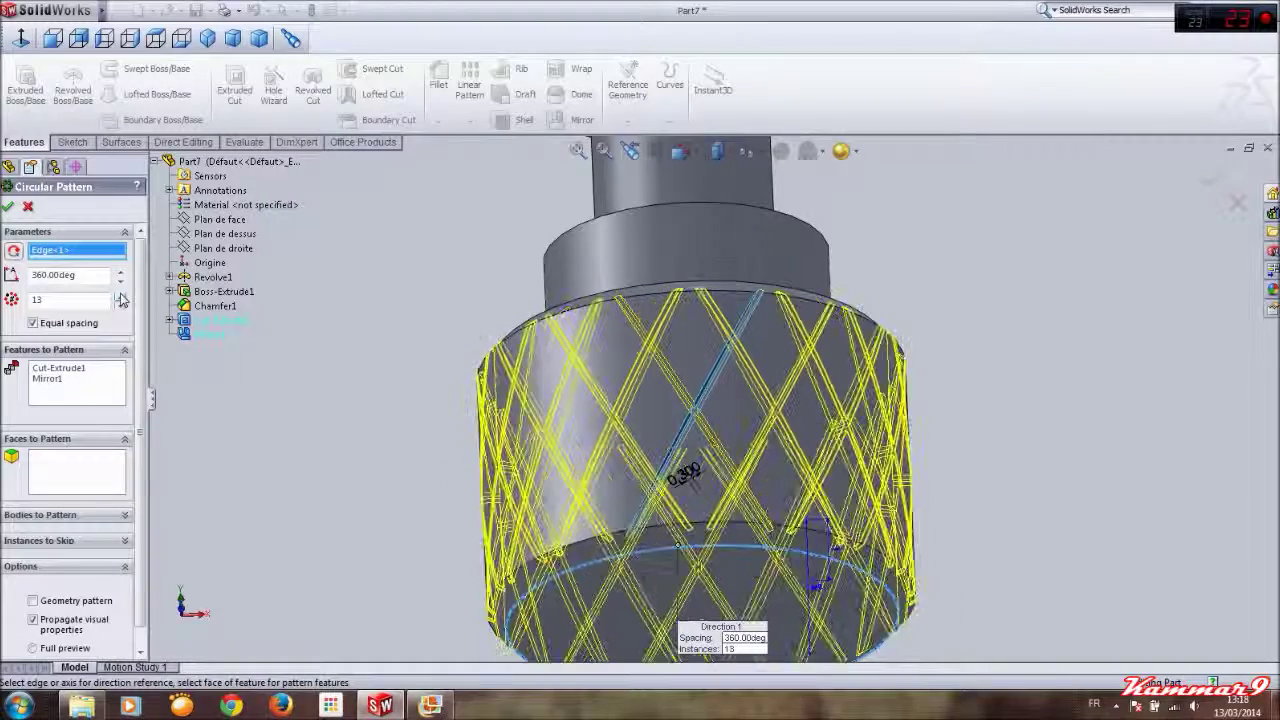
click(120, 296)
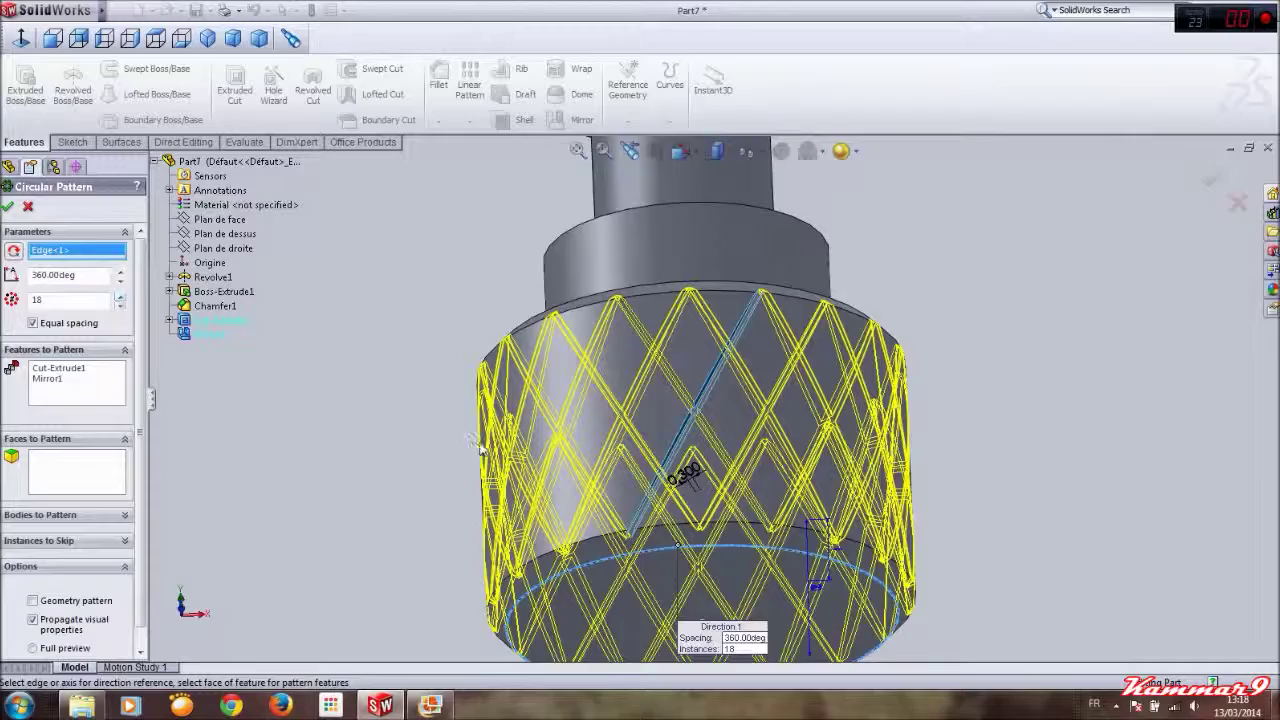
middle_drag(480, 449, 165, 328)
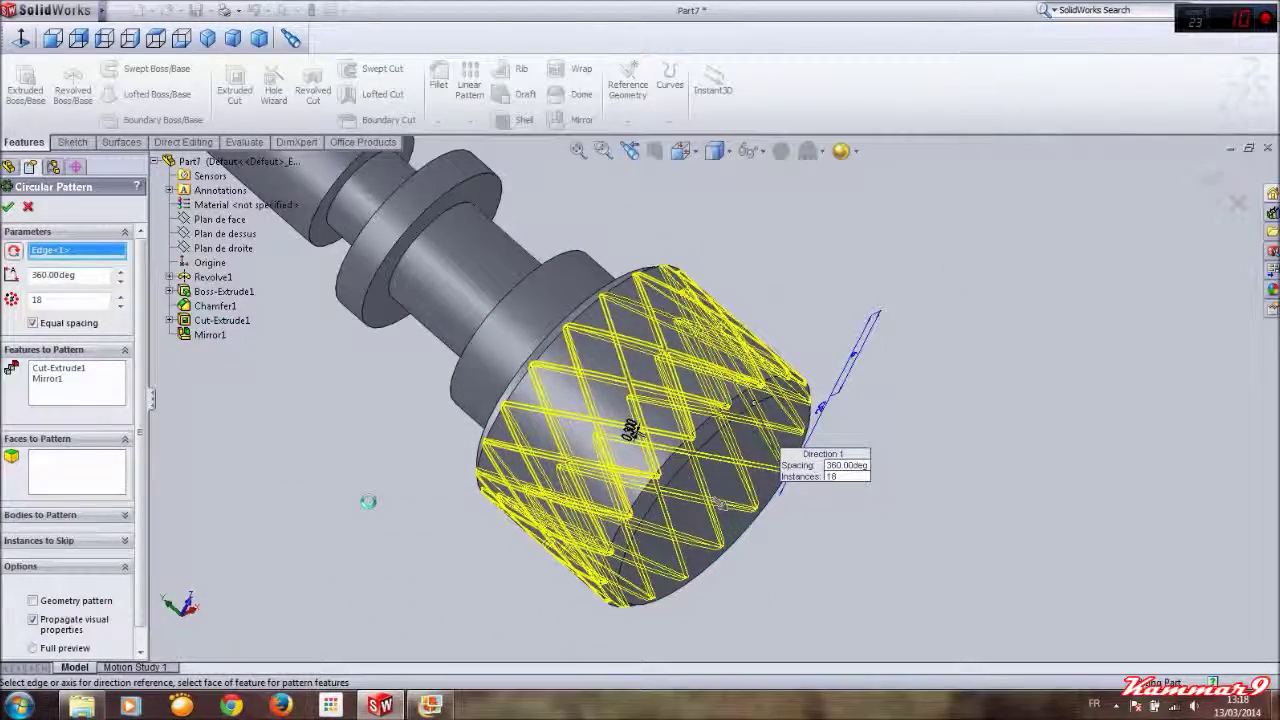
middle_drag(457, 466, 503, 297)
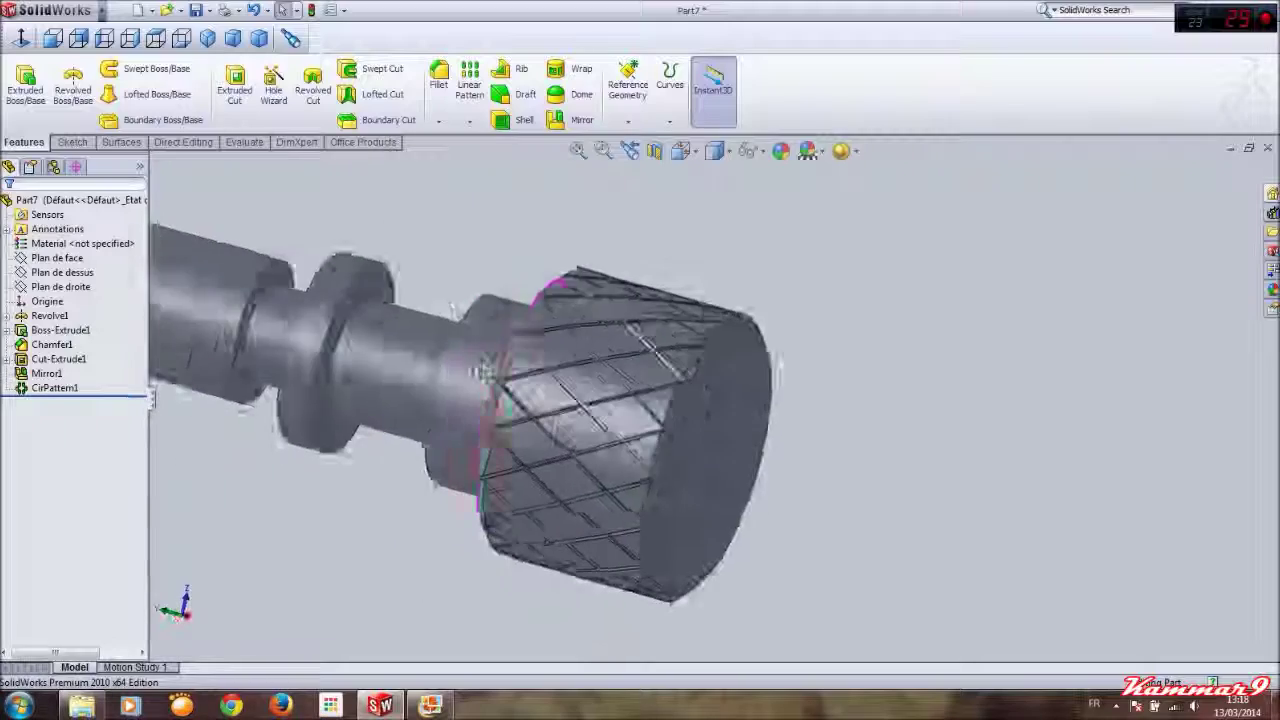
scroll(482, 372, up, 3)
scroll(600, 400, down, 4)
scroll(608, 400, down, 1)
scroll(610, 400, down, 2)
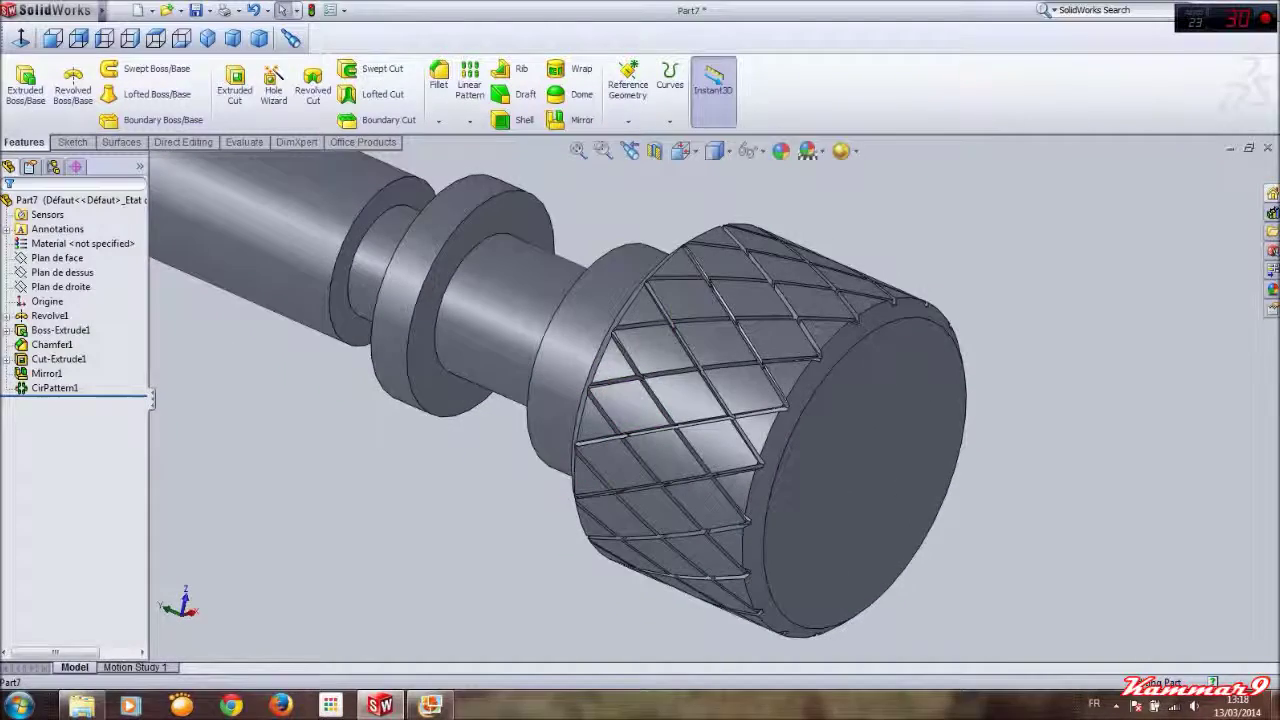
middle_drag(456, 519, 336, 380)
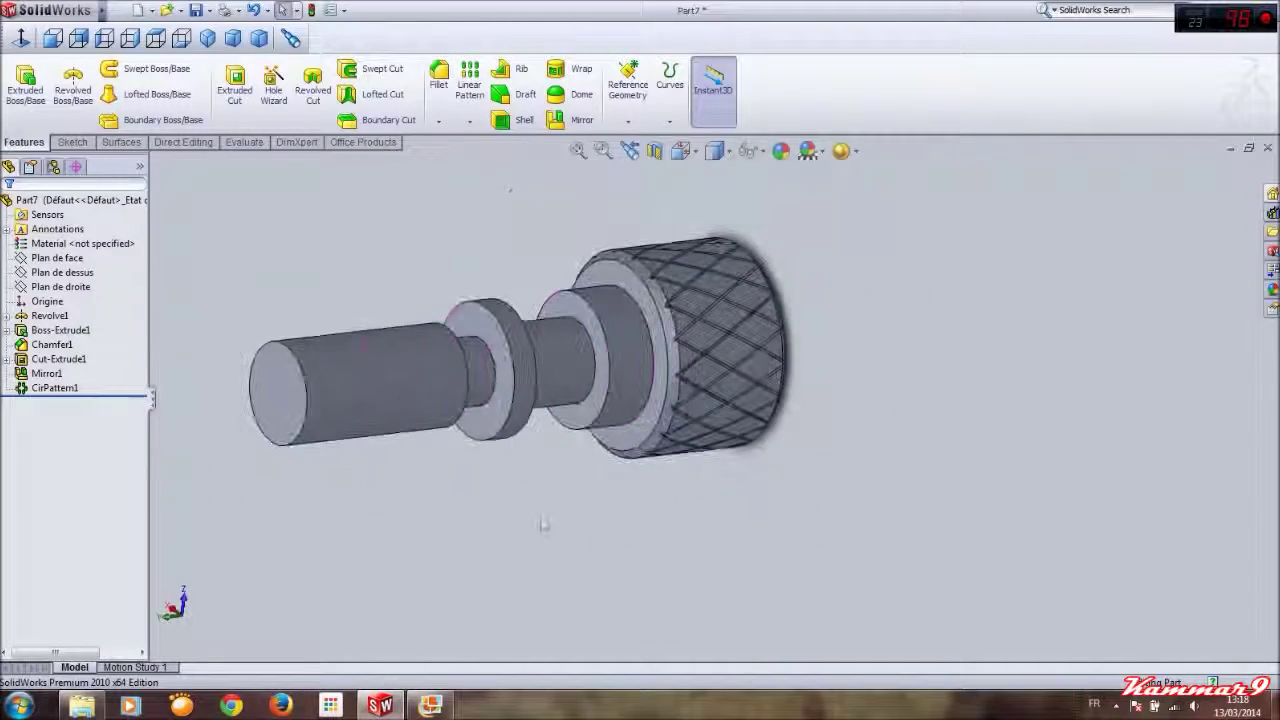
middle_drag(336, 380, 371, 434)
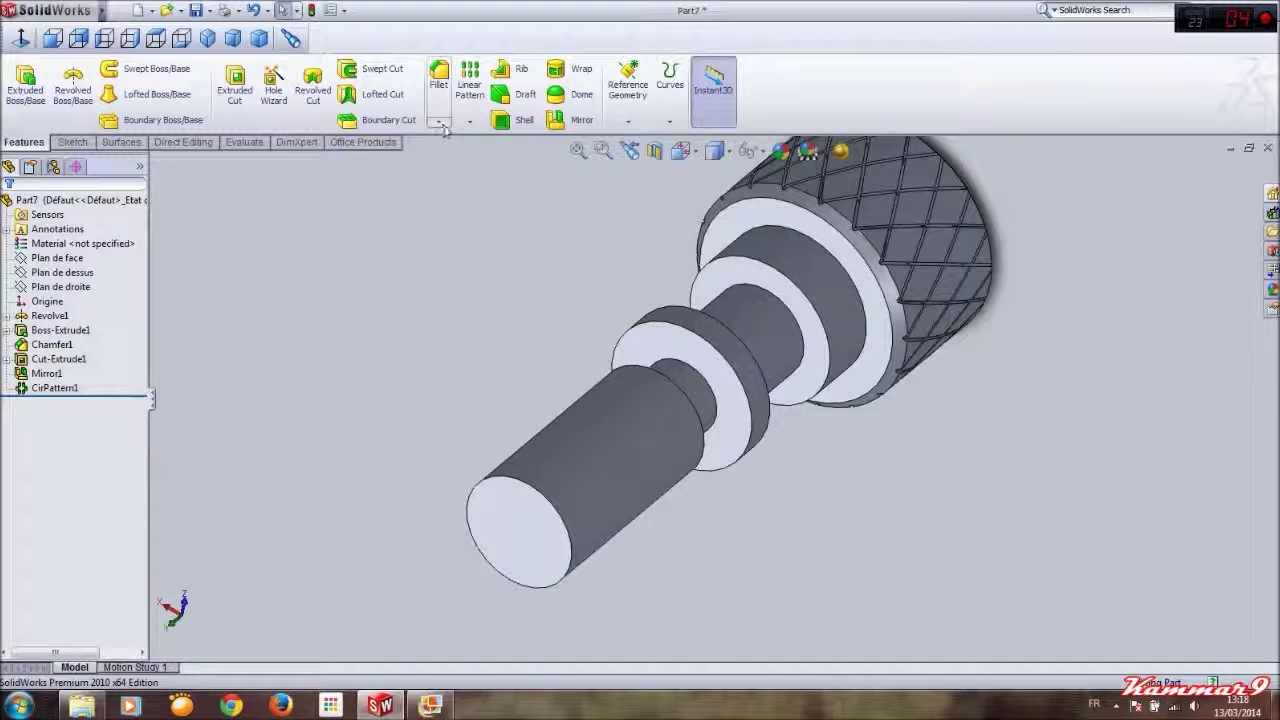
click(586, 443)
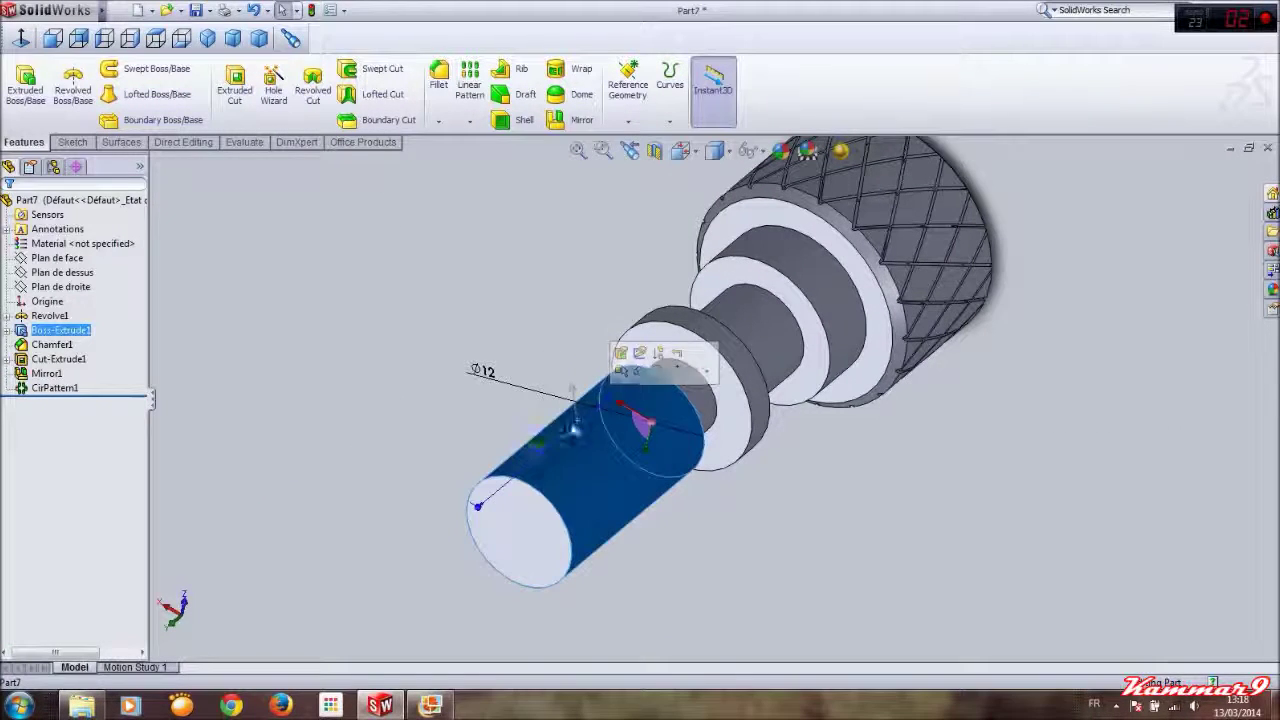
right_click(823, 92)
click(795, 100)
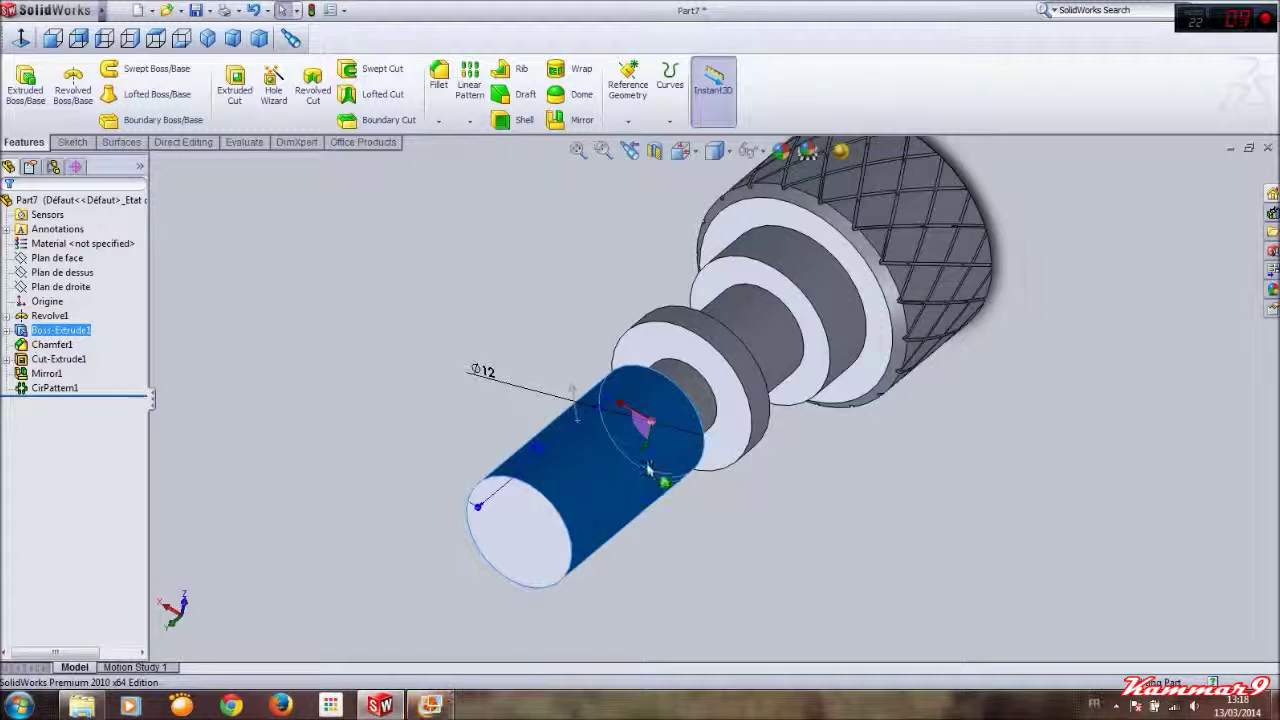
middle_drag(612, 529, 712, 425)
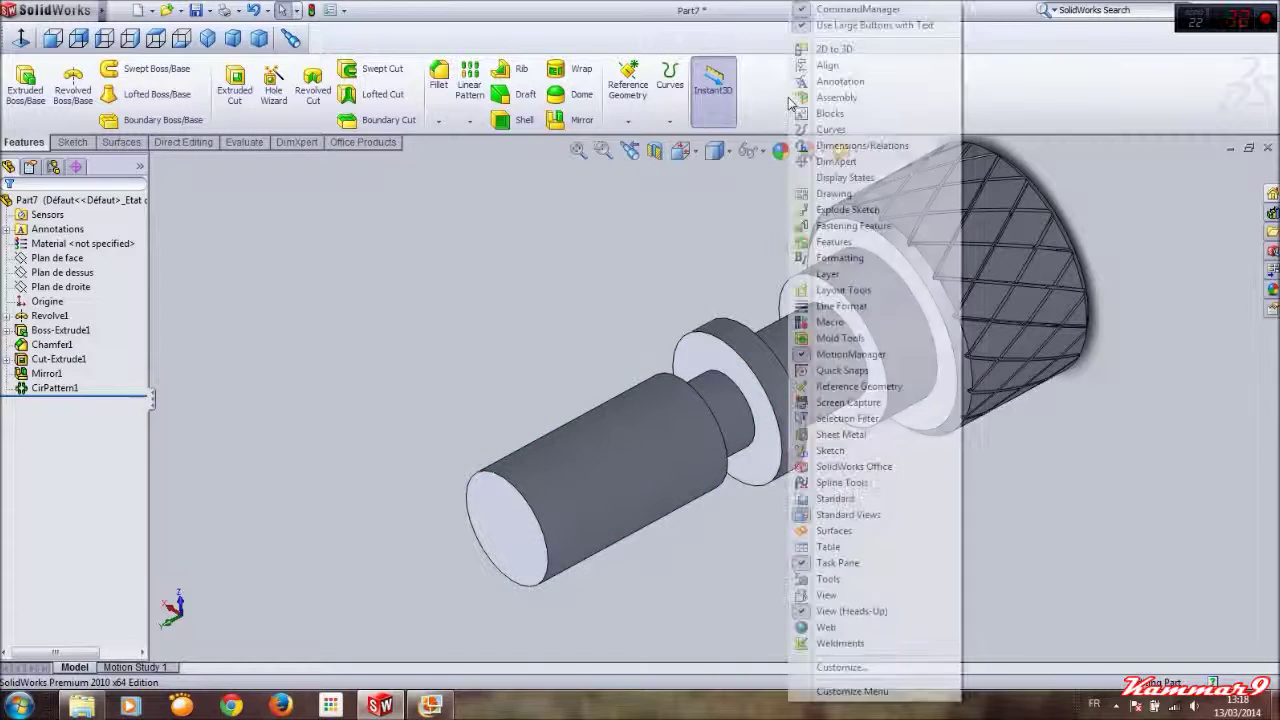
right_click(790, 105)
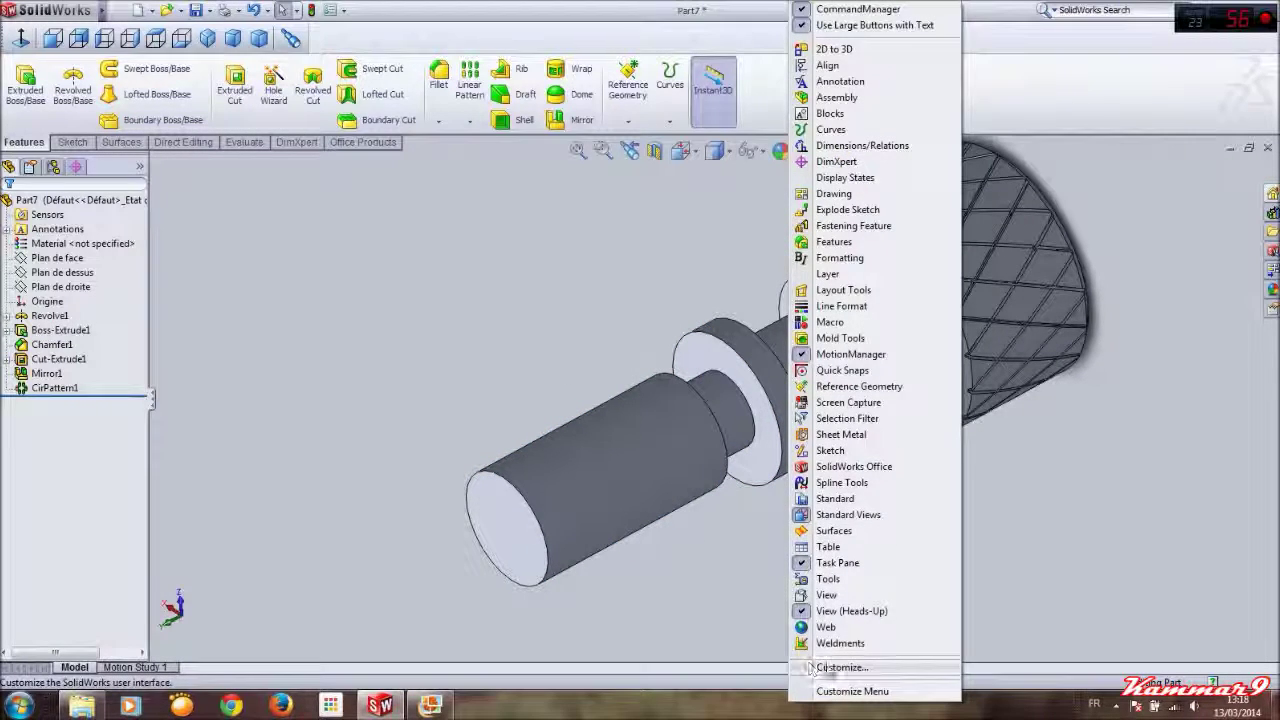
Drag Cosmetic Thread from the Annotation command category onto the Sketch tab via Customize
click(842, 667)
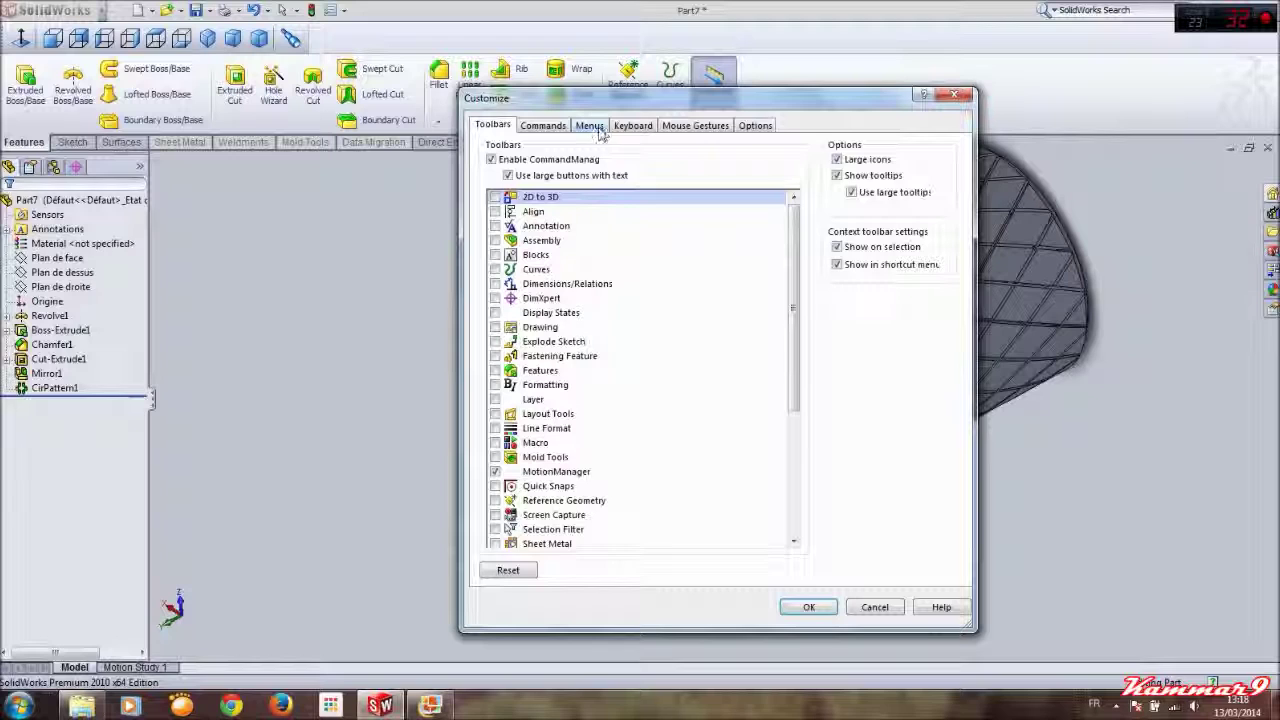
click(553, 128)
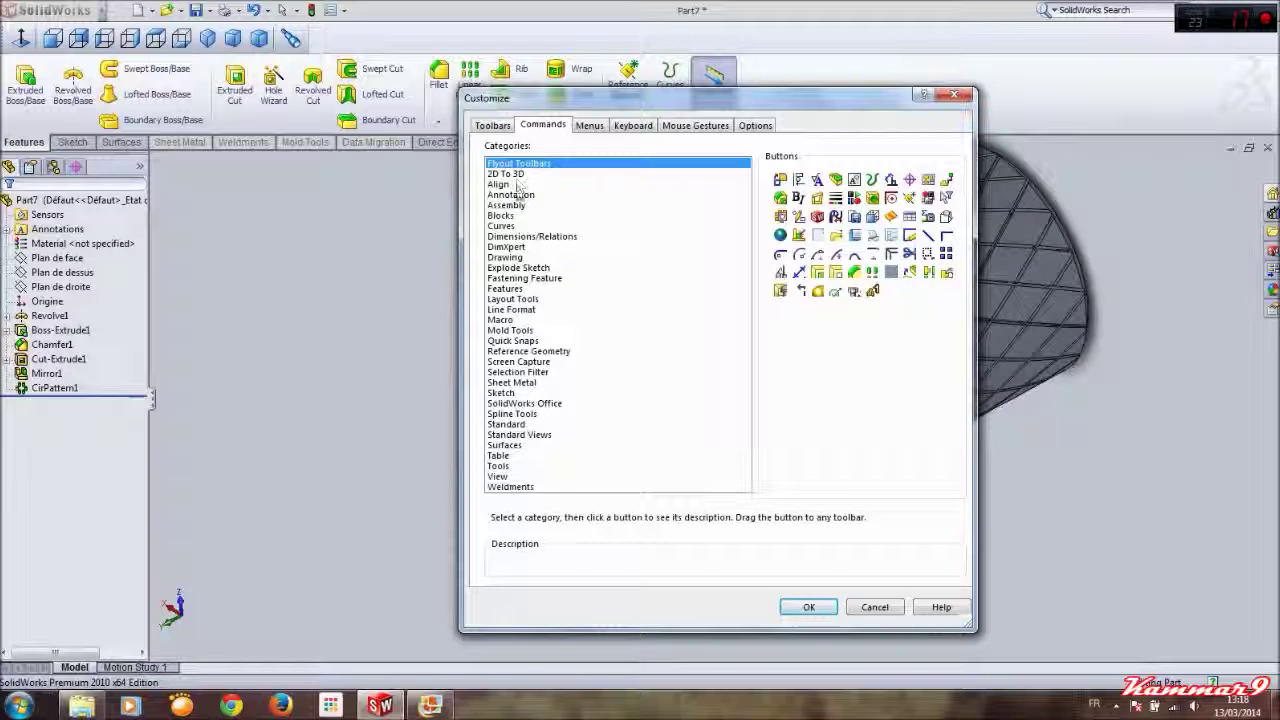
click(516, 195)
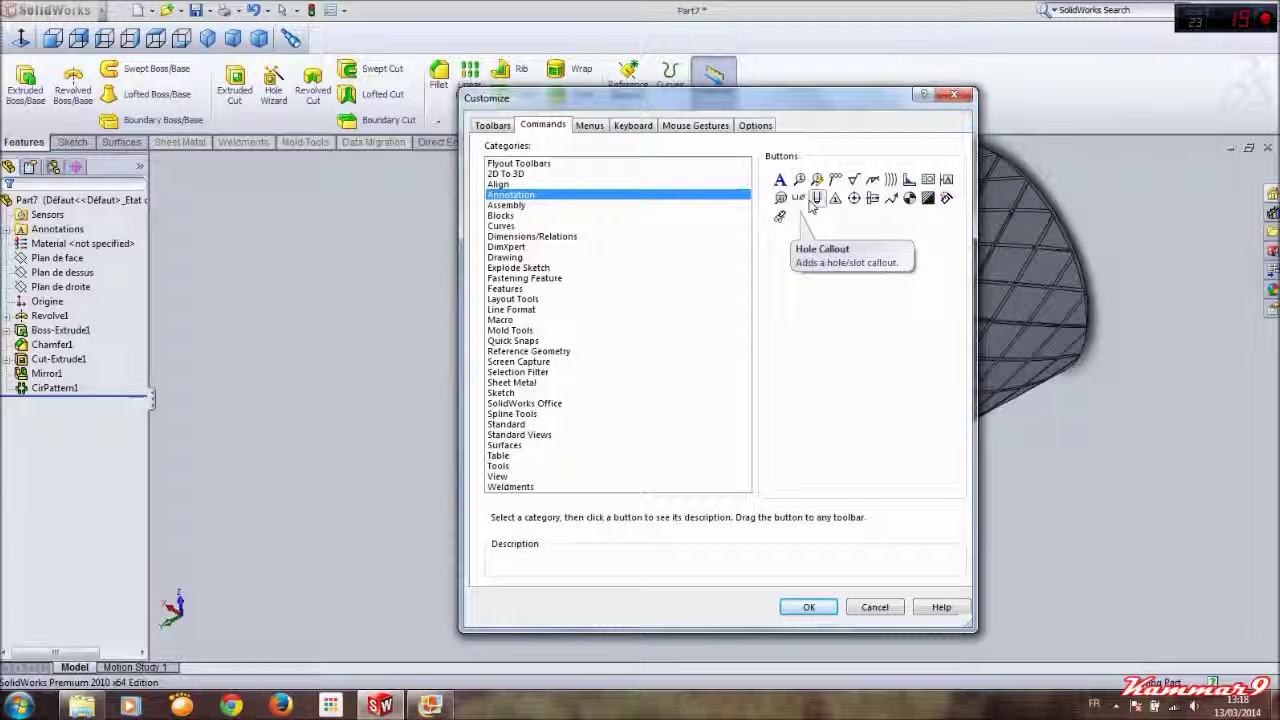
click(84, 146)
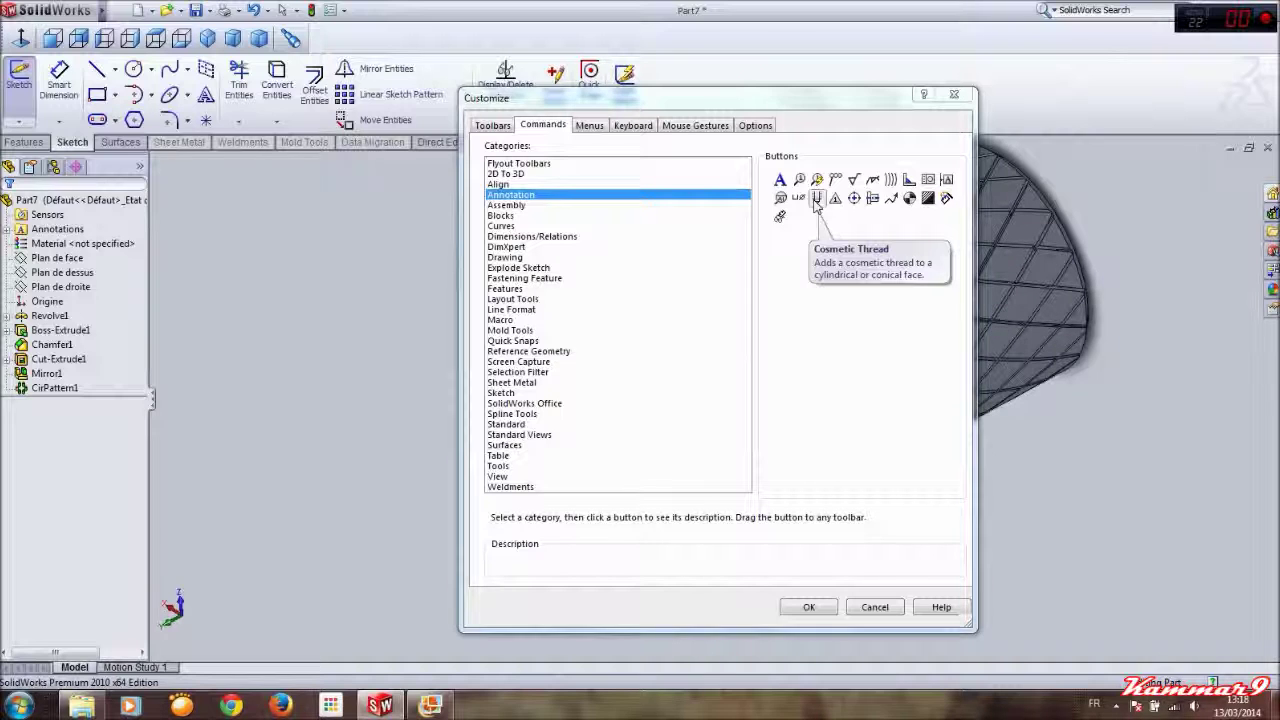
drag(817, 203, 658, 71)
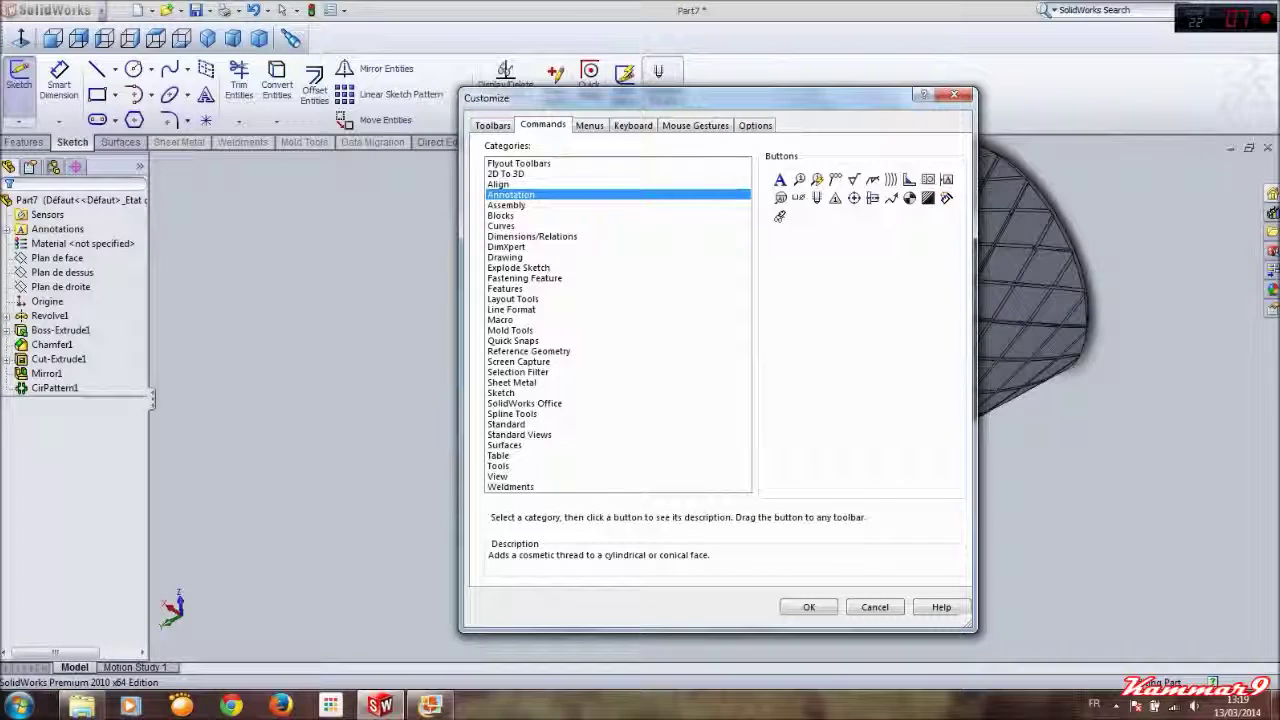
click(807, 605)
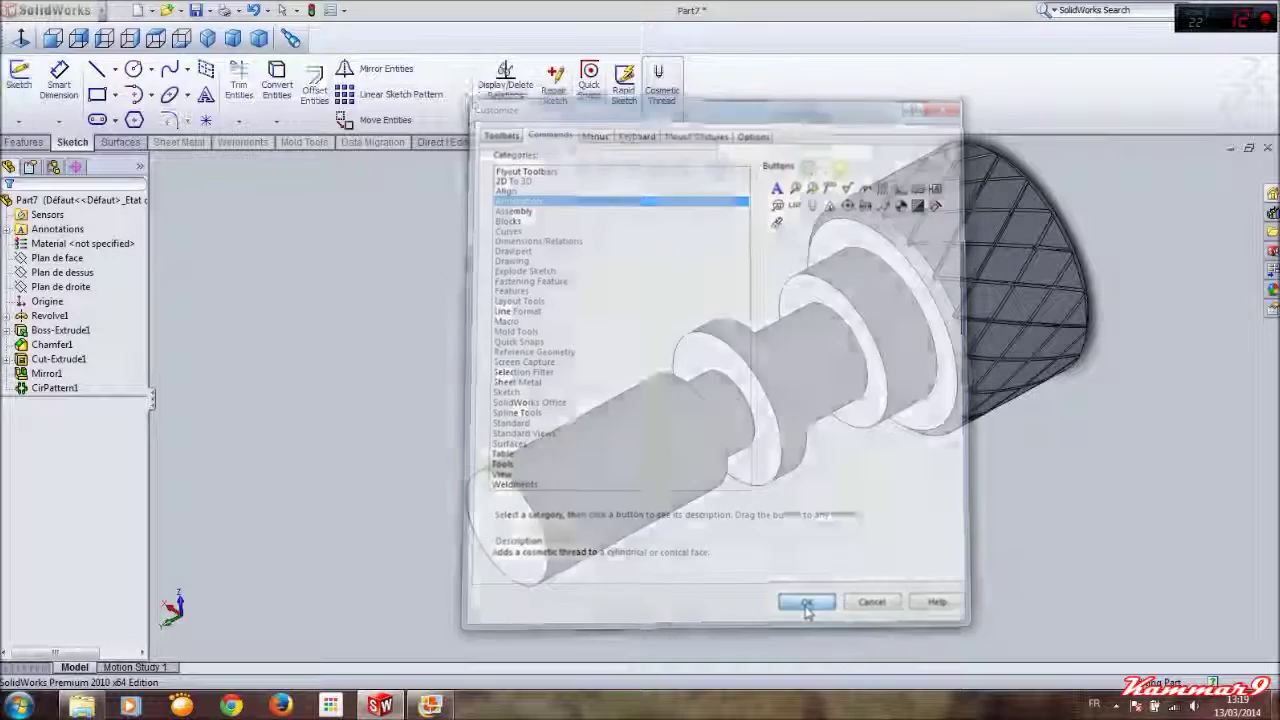
scroll(766, 537, down, 2)
scroll(646, 497, down, 3)
scroll(646, 497, down, 3)
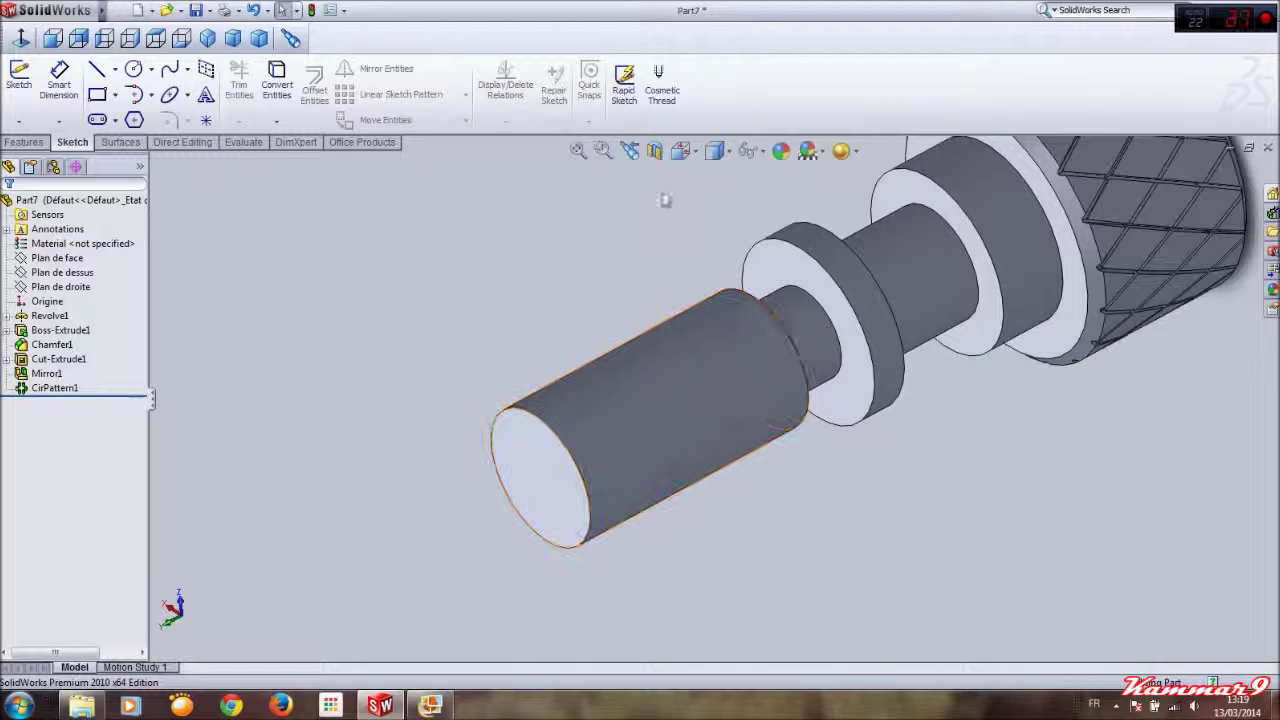
click(667, 100)
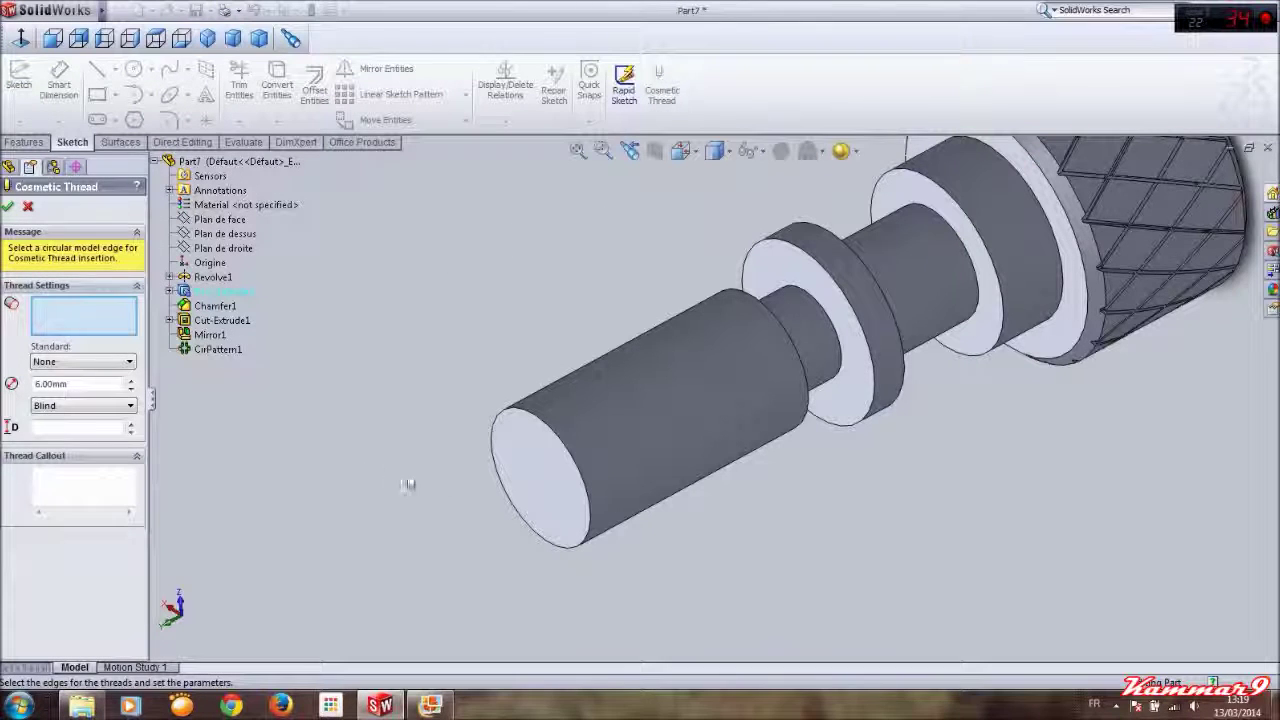
Start a cosmetic thread on the shaft end edge with DIN standard and Machine Threads type
click(553, 430)
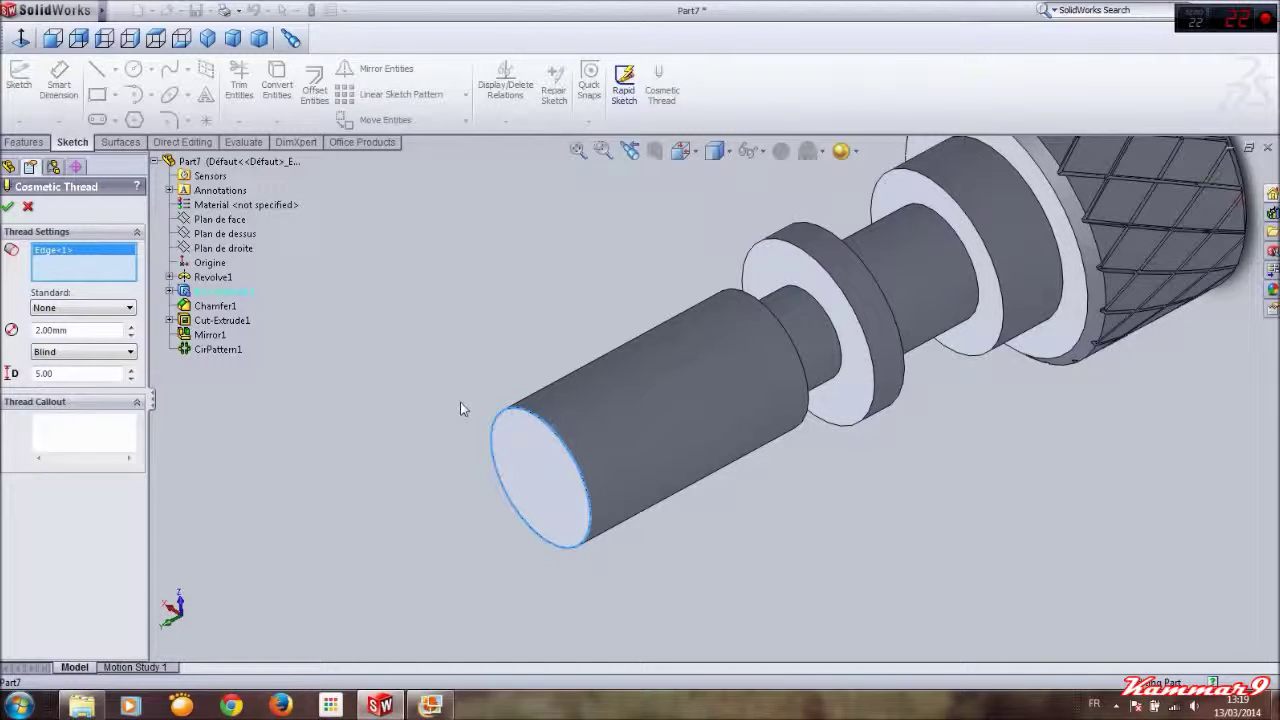
middle_drag(460, 408, 457, 357)
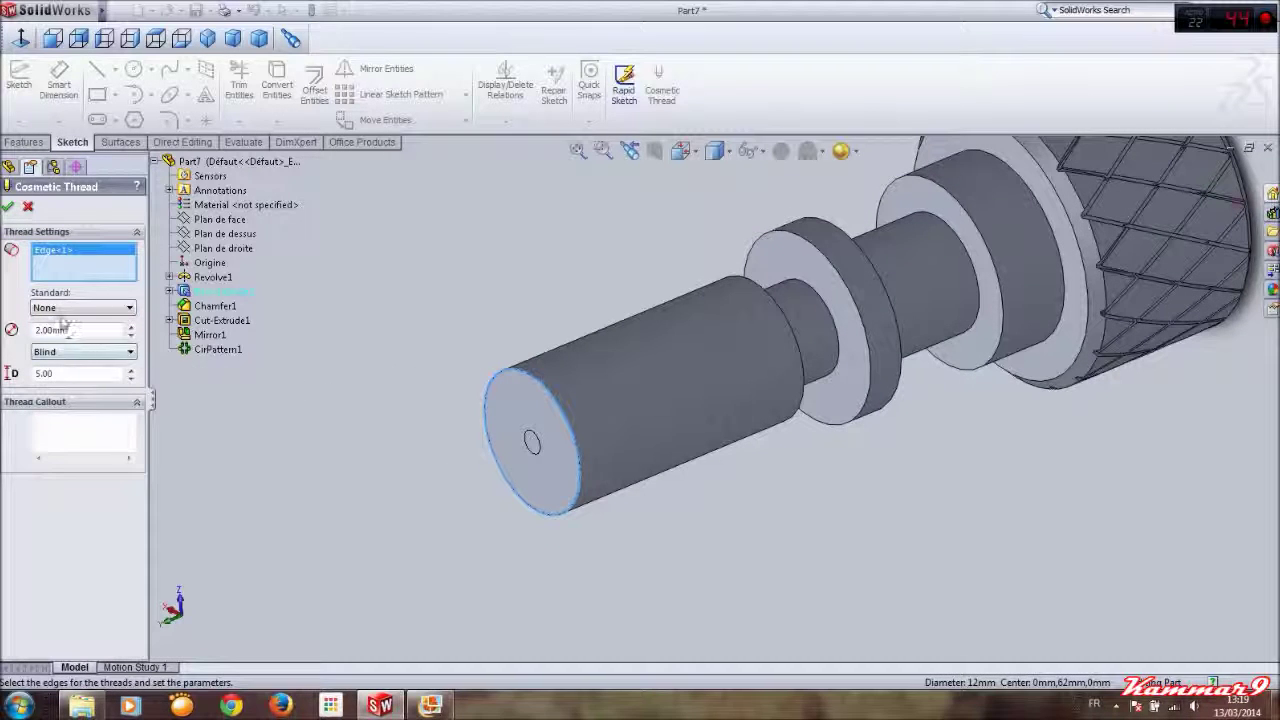
click(64, 307)
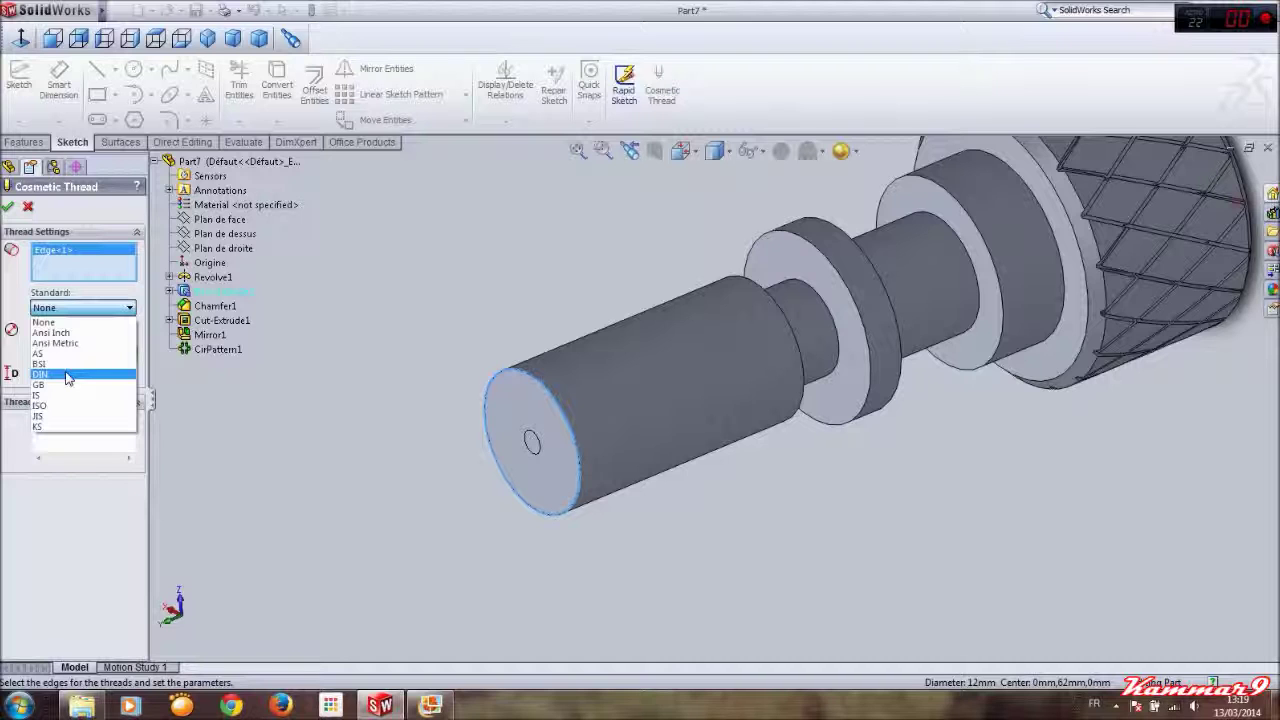
click(67, 375)
click(95, 342)
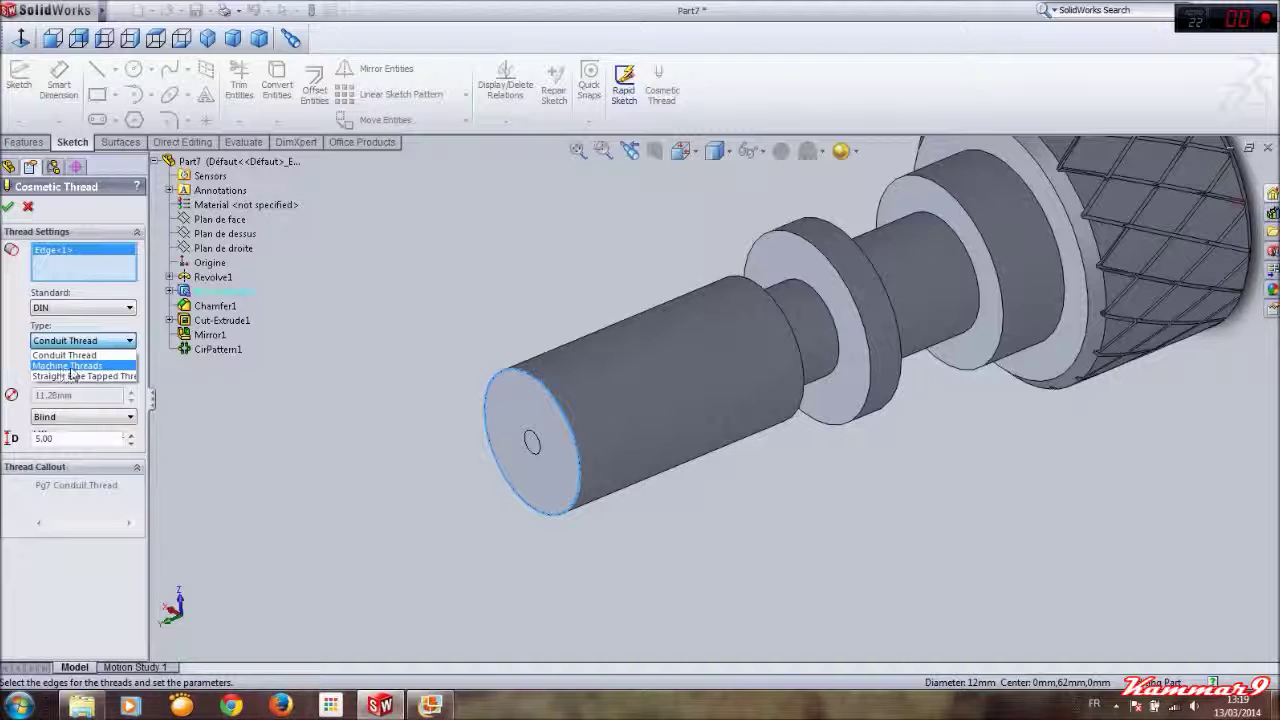
click(100, 368)
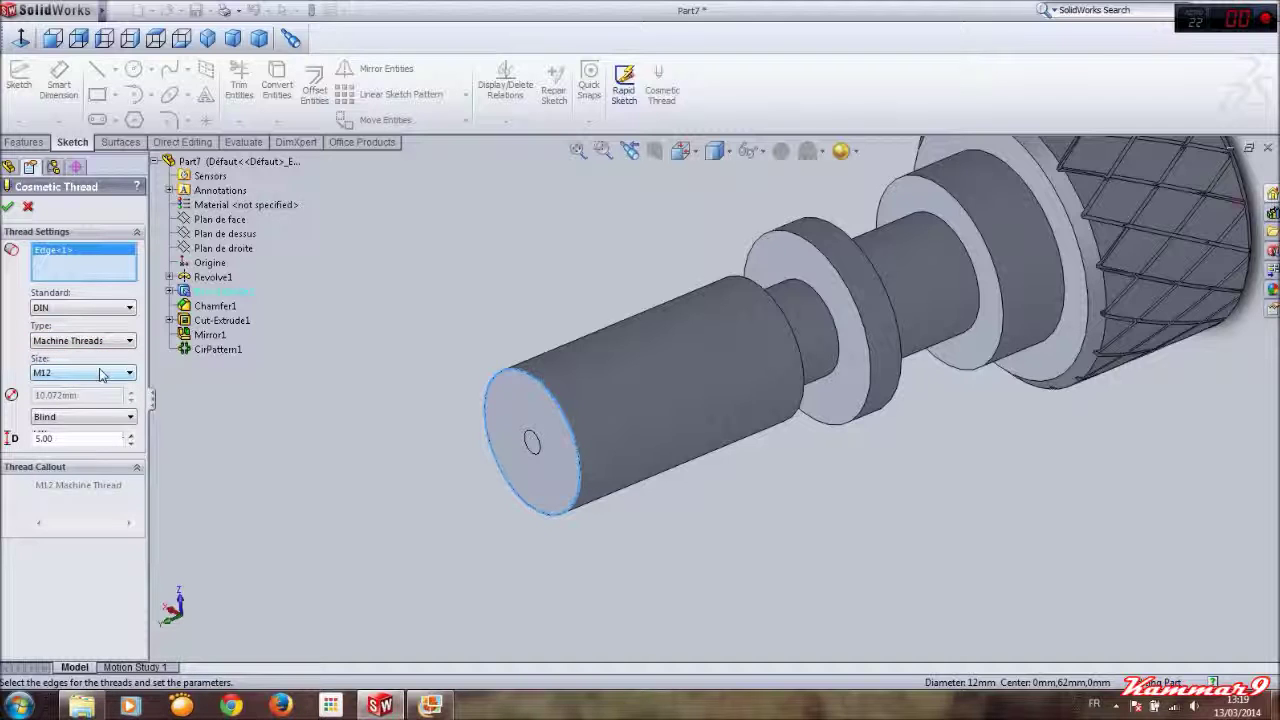
Keep size M12, set the end condition to Up to Next, and apply the thread
click(75, 377)
click(75, 420)
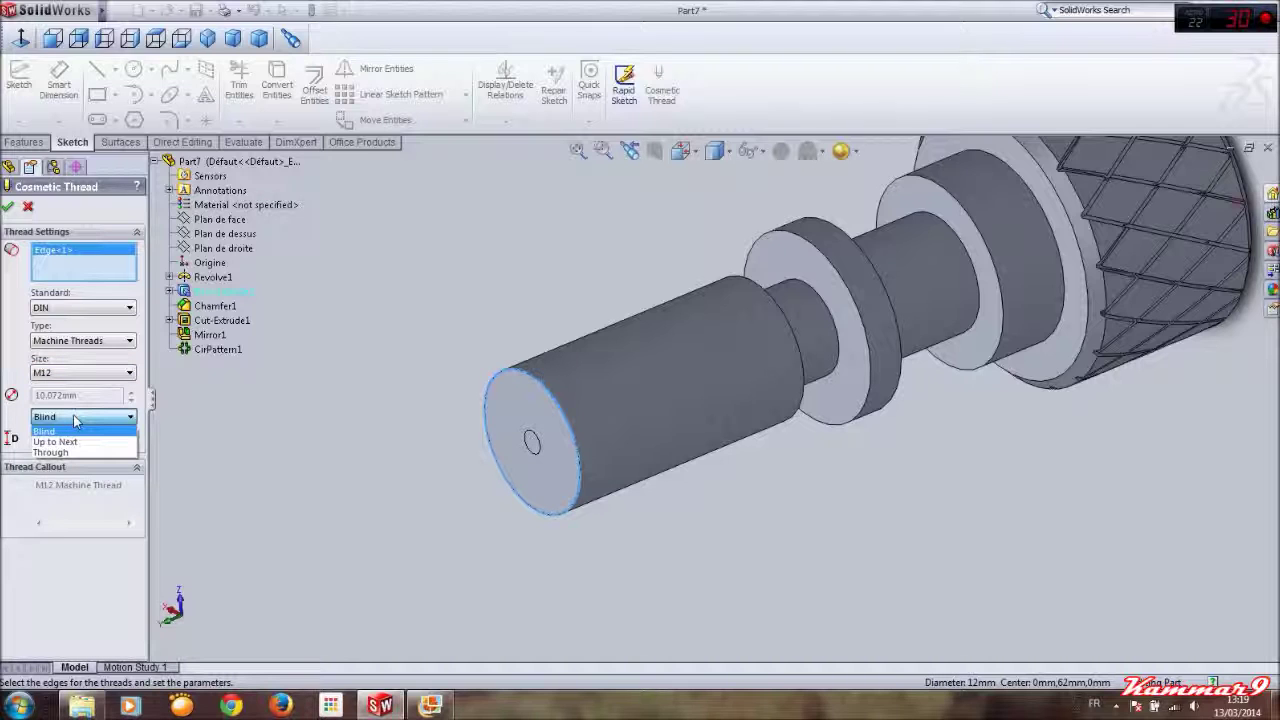
click(75, 420)
click(75, 420)
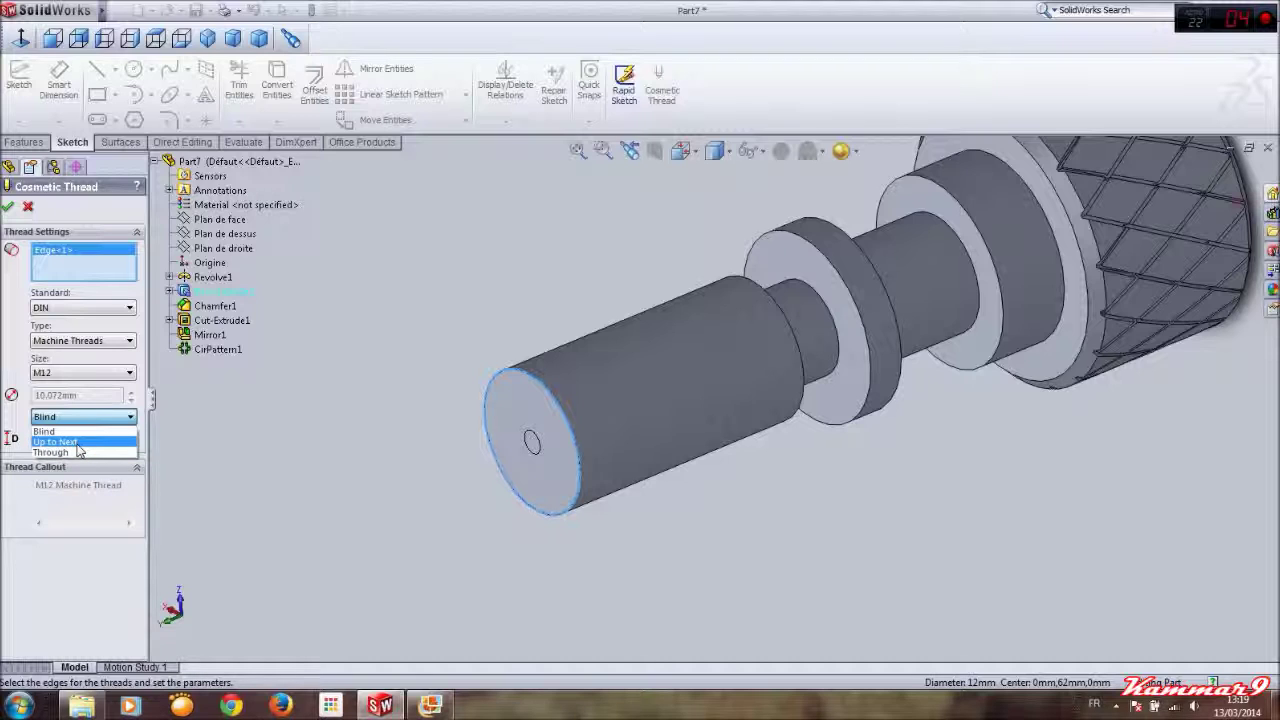
click(78, 443)
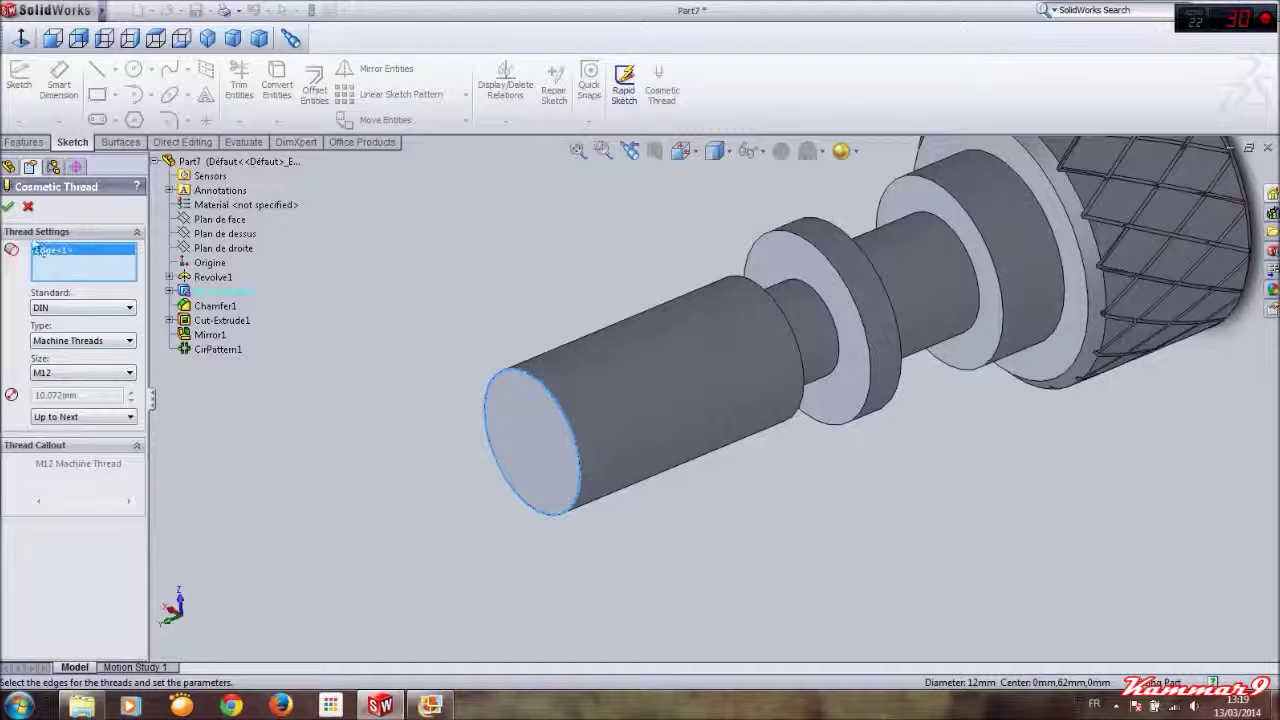
click(8, 207)
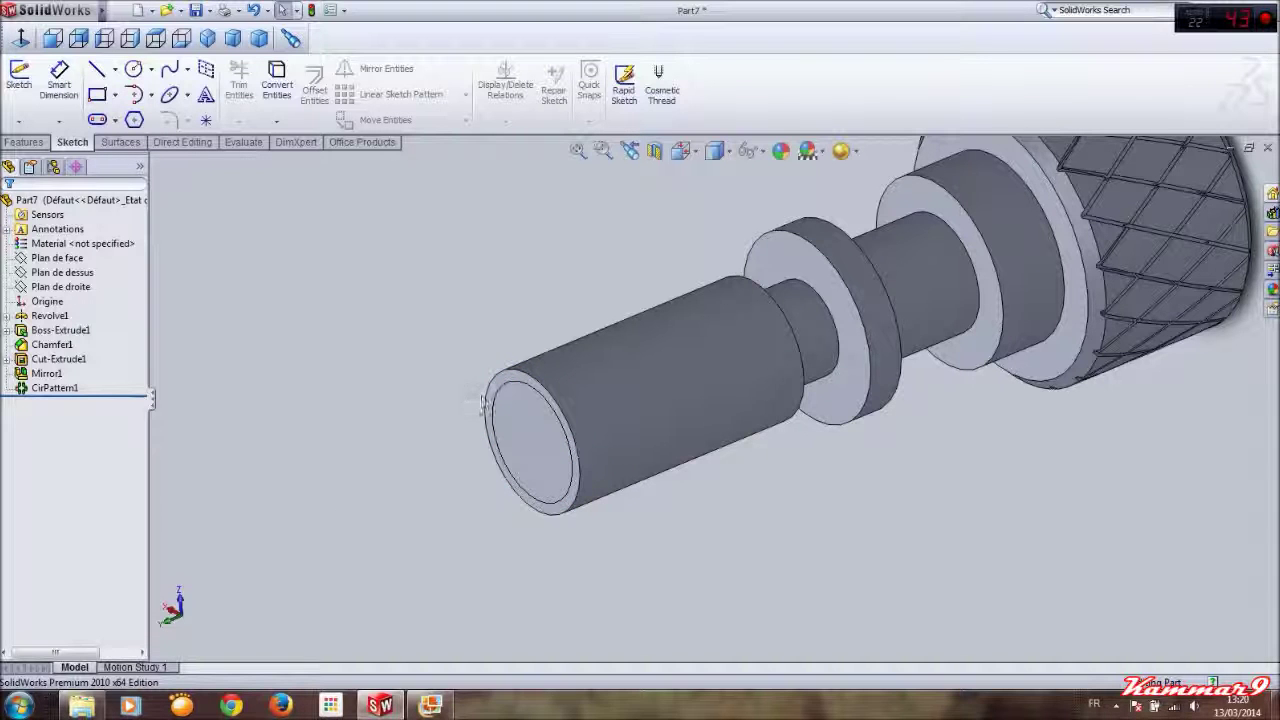
click(330, 10)
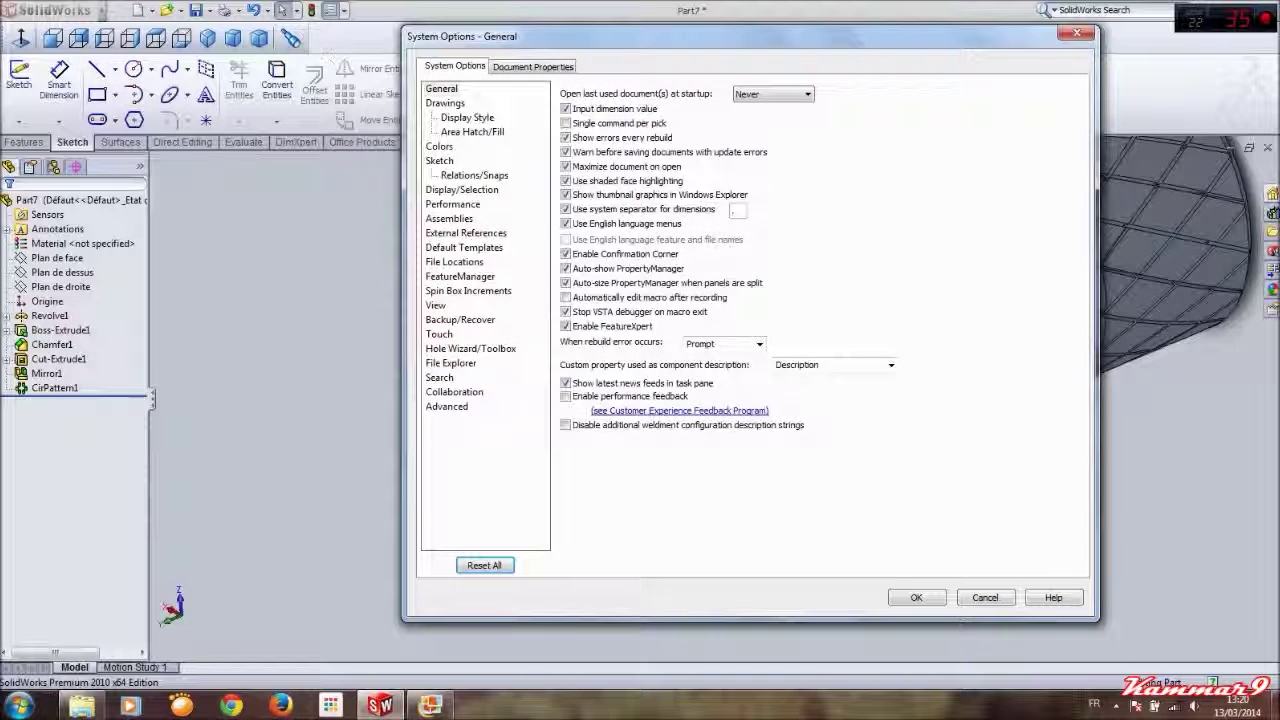
Check Shaded cosmetic threads under Document Properties > Detailing and accept the options
drag(572, 45, 613, 78)
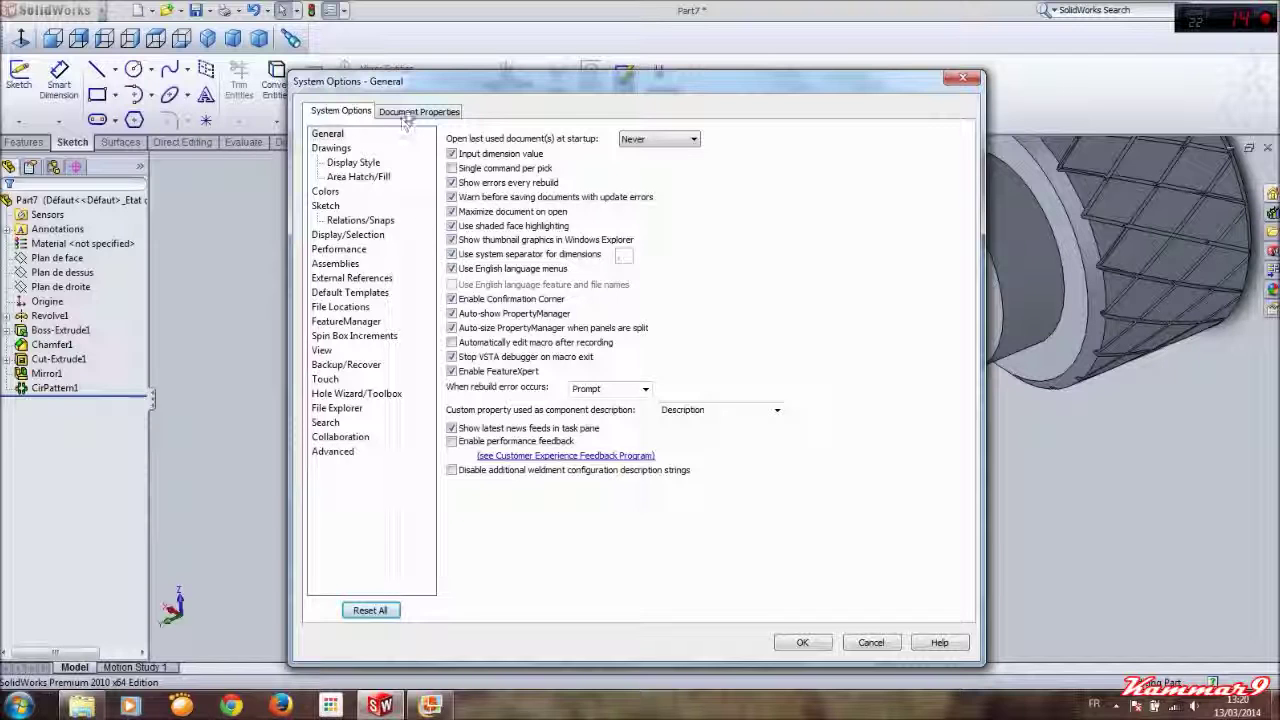
click(408, 113)
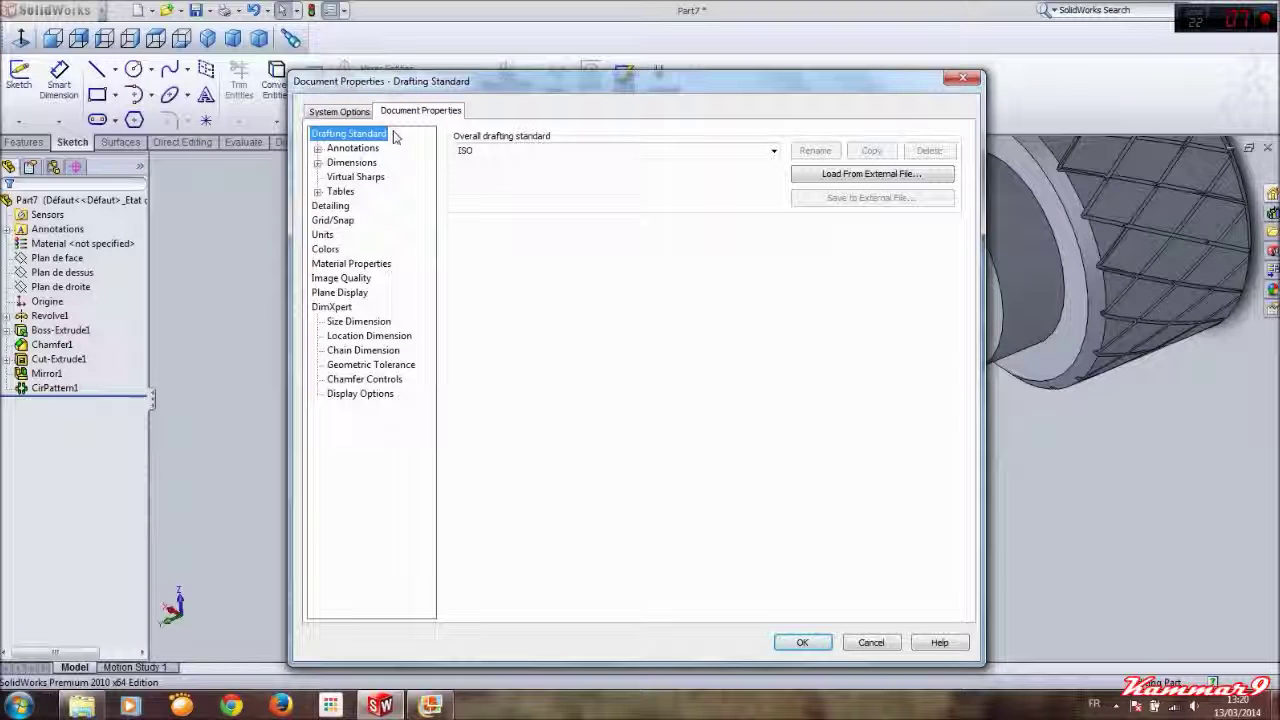
click(336, 207)
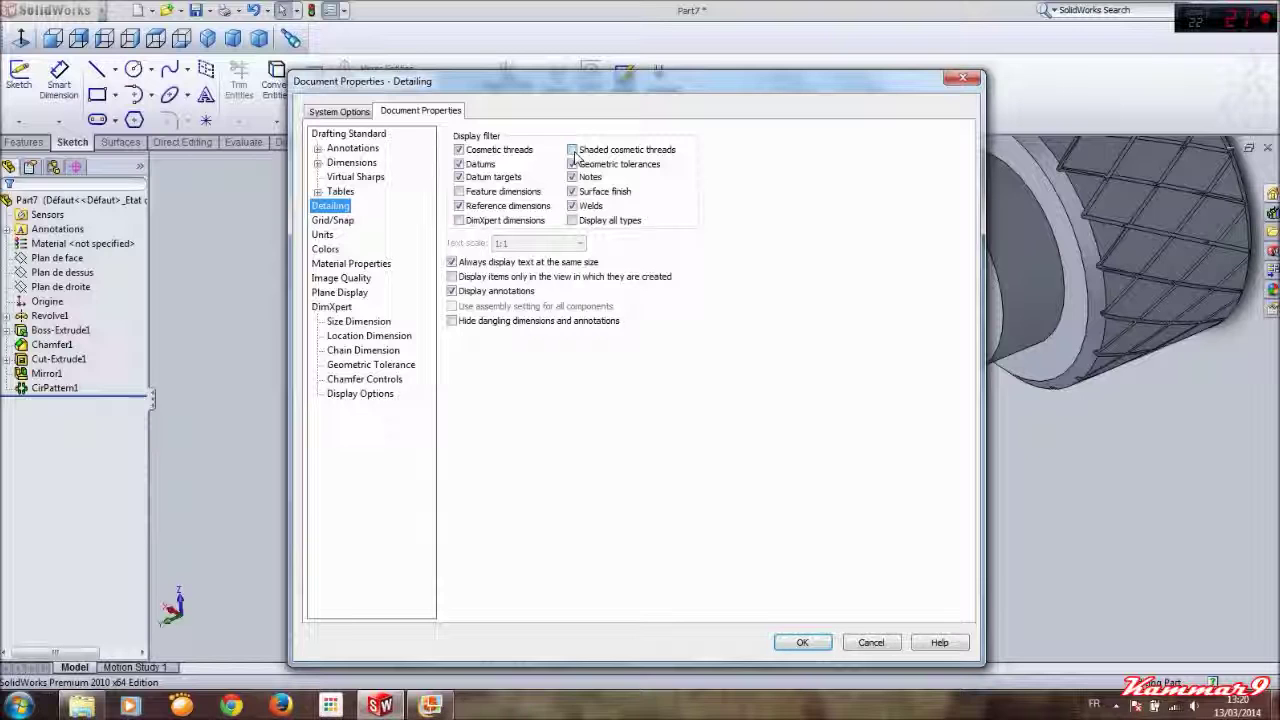
click(573, 150)
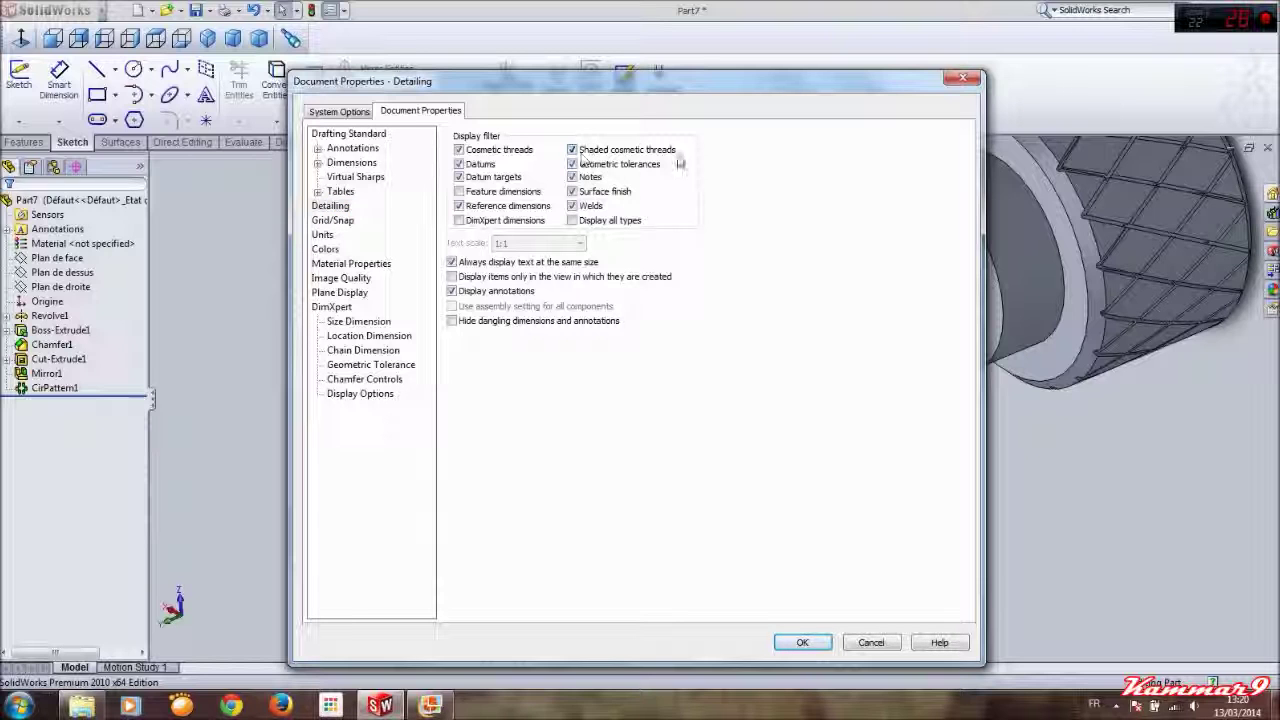
click(801, 642)
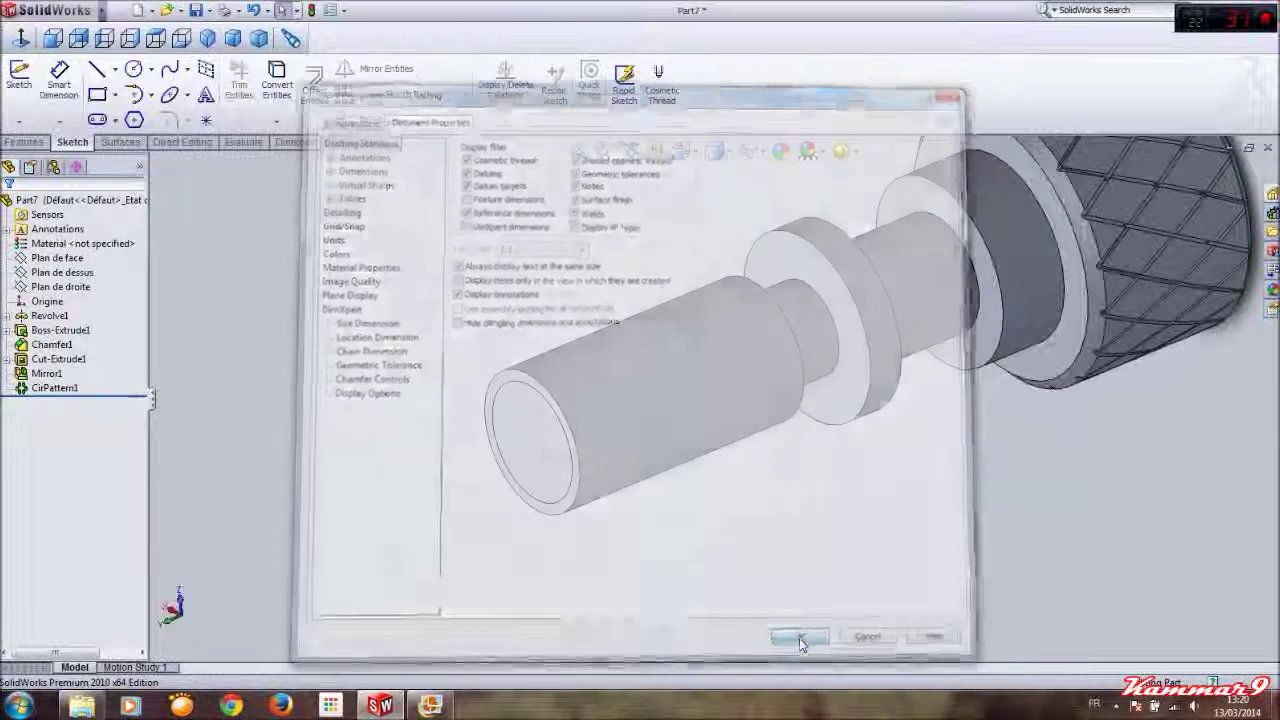
scroll(790, 600, down, 3)
mouse_move(770, 540)
middle_down()
mouse_move(727, 470)
mouse_move(656, 402)
middle_up()
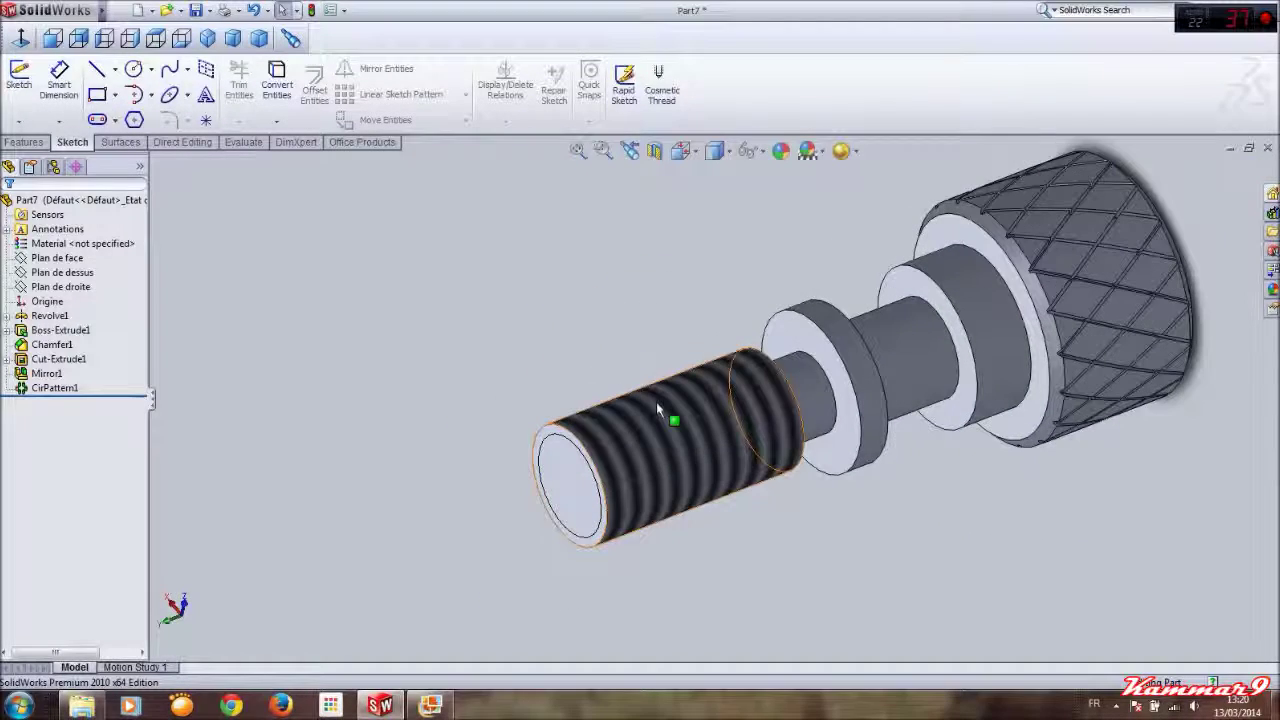
Chamfer the threaded shaft's end edge at 1.00 mm × 45°
click(23, 142)
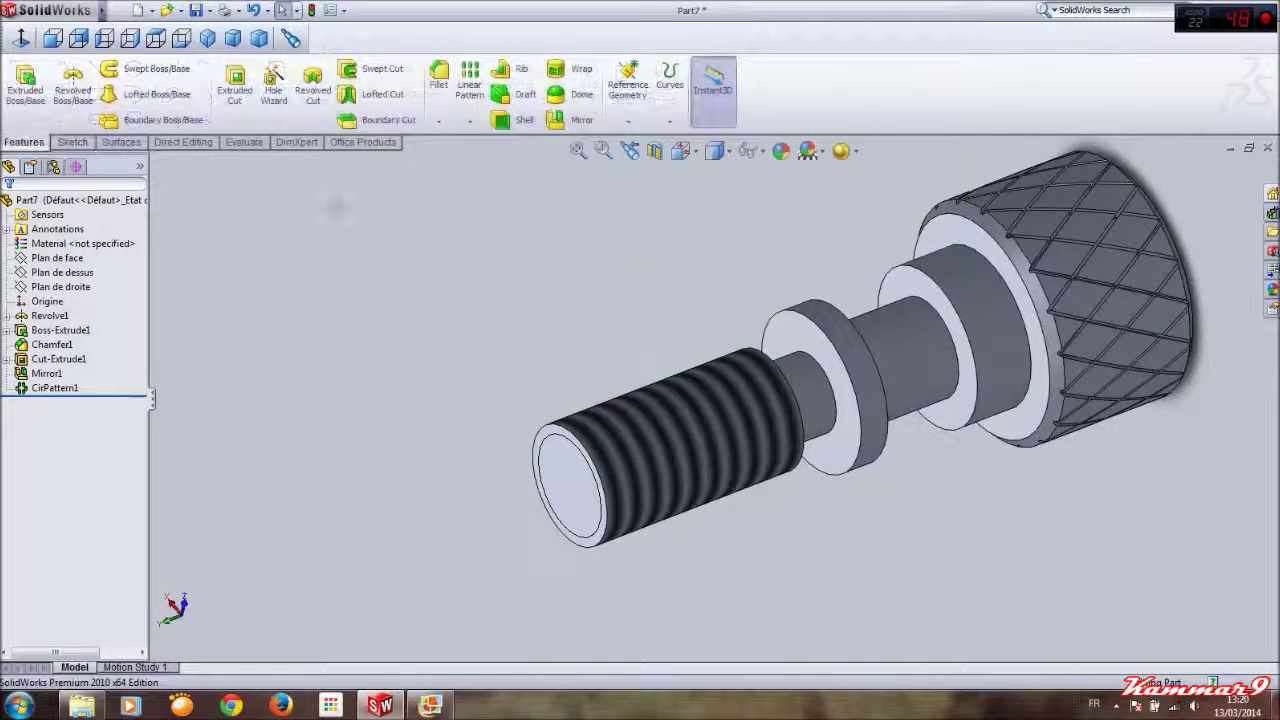
click(440, 121)
click(473, 152)
click(594, 468)
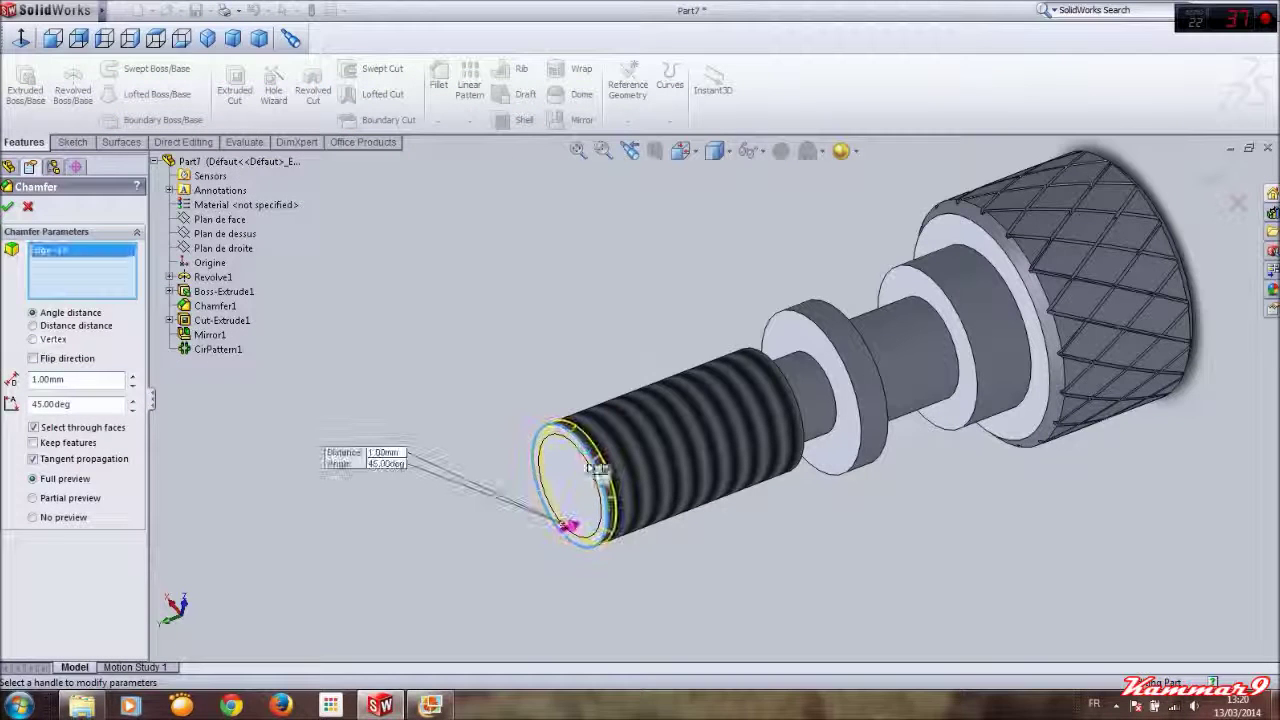
scroll(640, 515, down, 3)
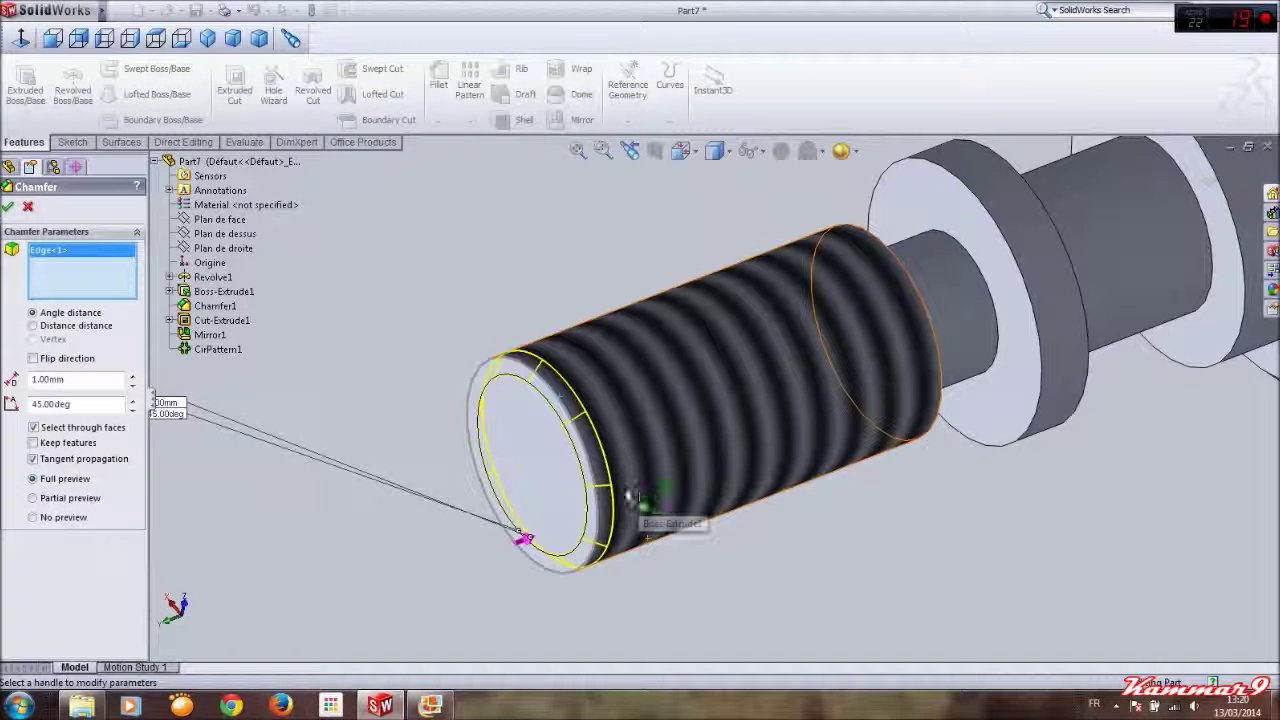
click(8, 206)
Orbit the part to a side-on view and check the next reference image
scroll(620, 466, up, 3)
mouse_move(600, 480)
middle_down()
mouse_move(886, 320)
mouse_move(880, 480)
mouse_move(870, 470)
middle_up()
scroll(886, 320, down, 2)
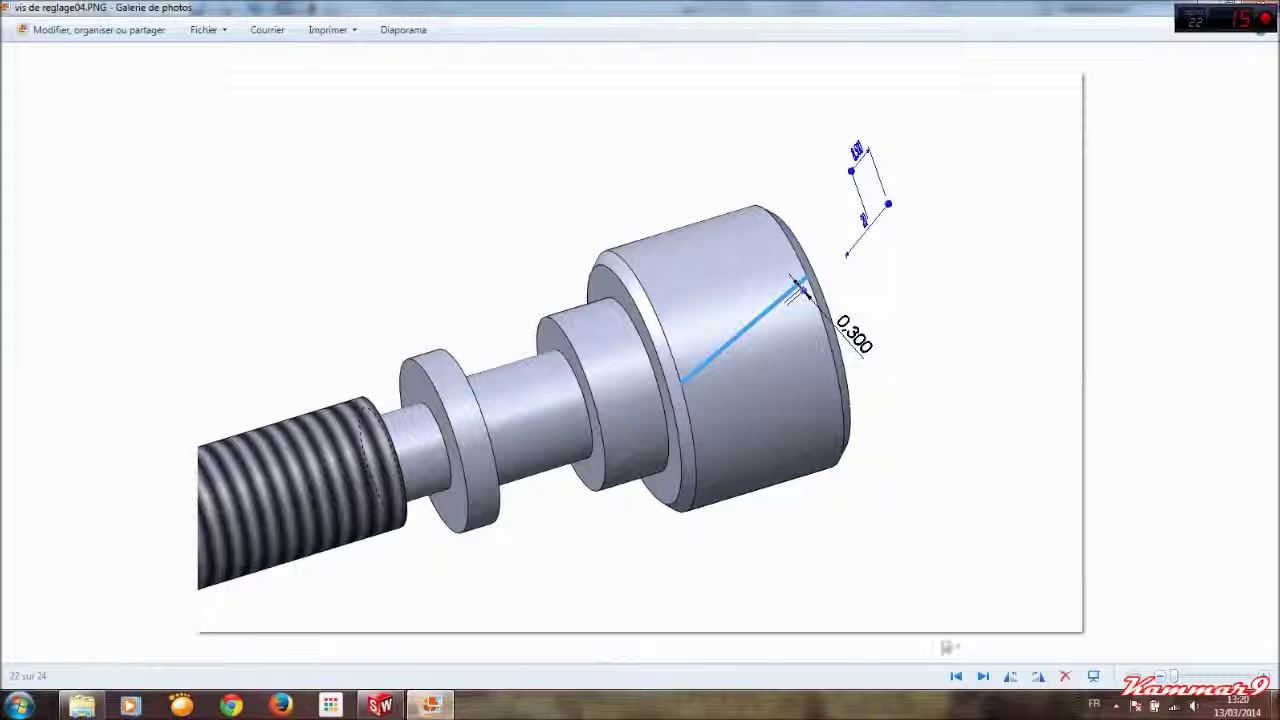
click(983, 677)
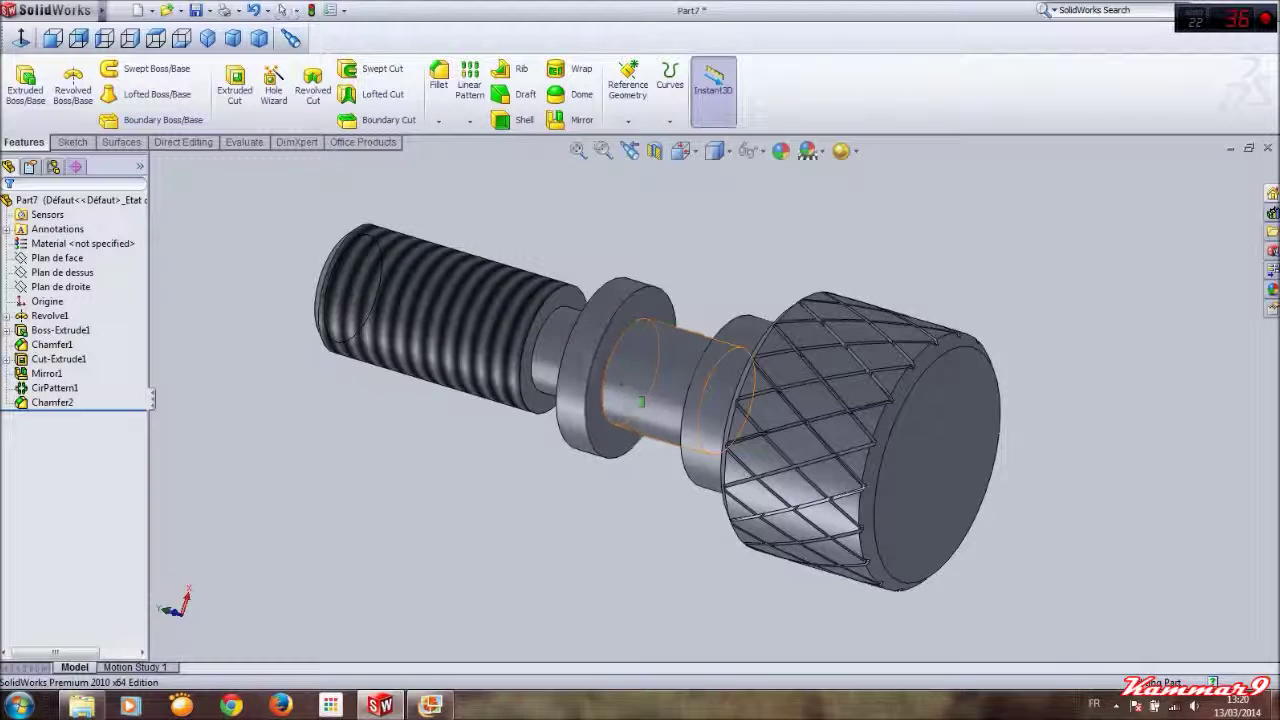
middle_drag(610, 332, 580, 330)
Start a 0.1 mm fillet on the collar, knob shoulder, middle shaft and thread-side ring faces
click(440, 85)
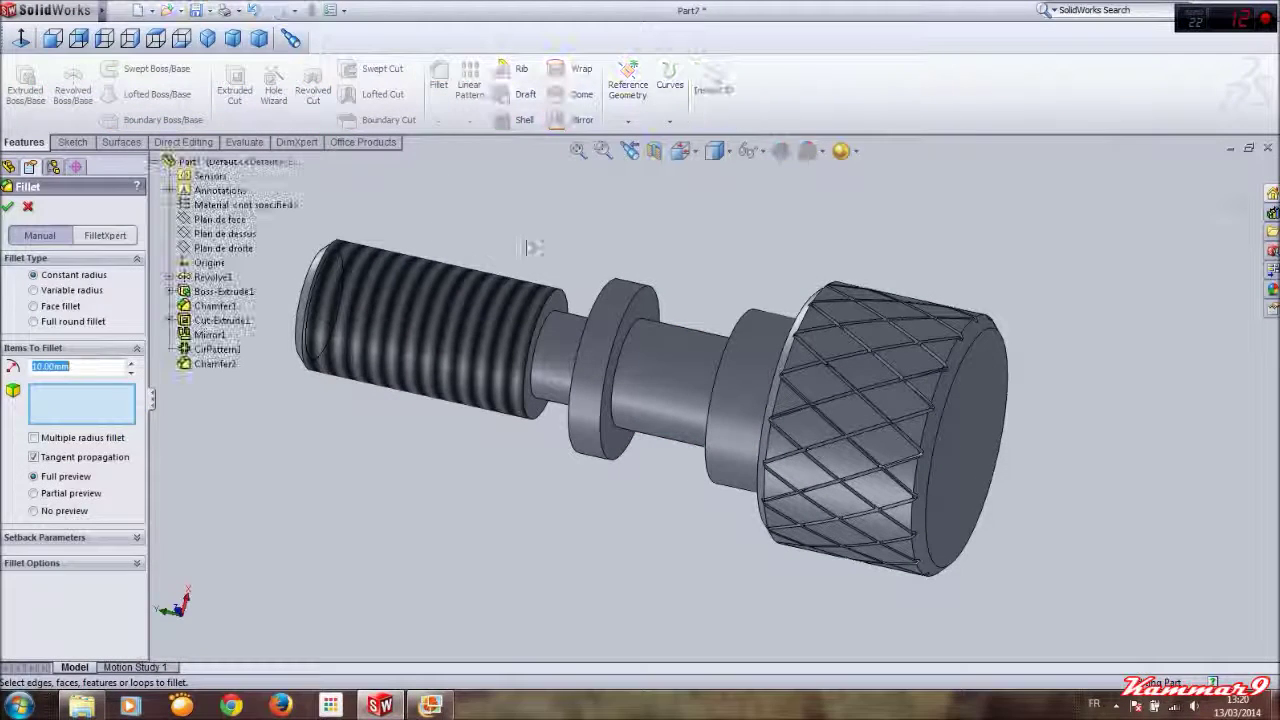
text(0,)
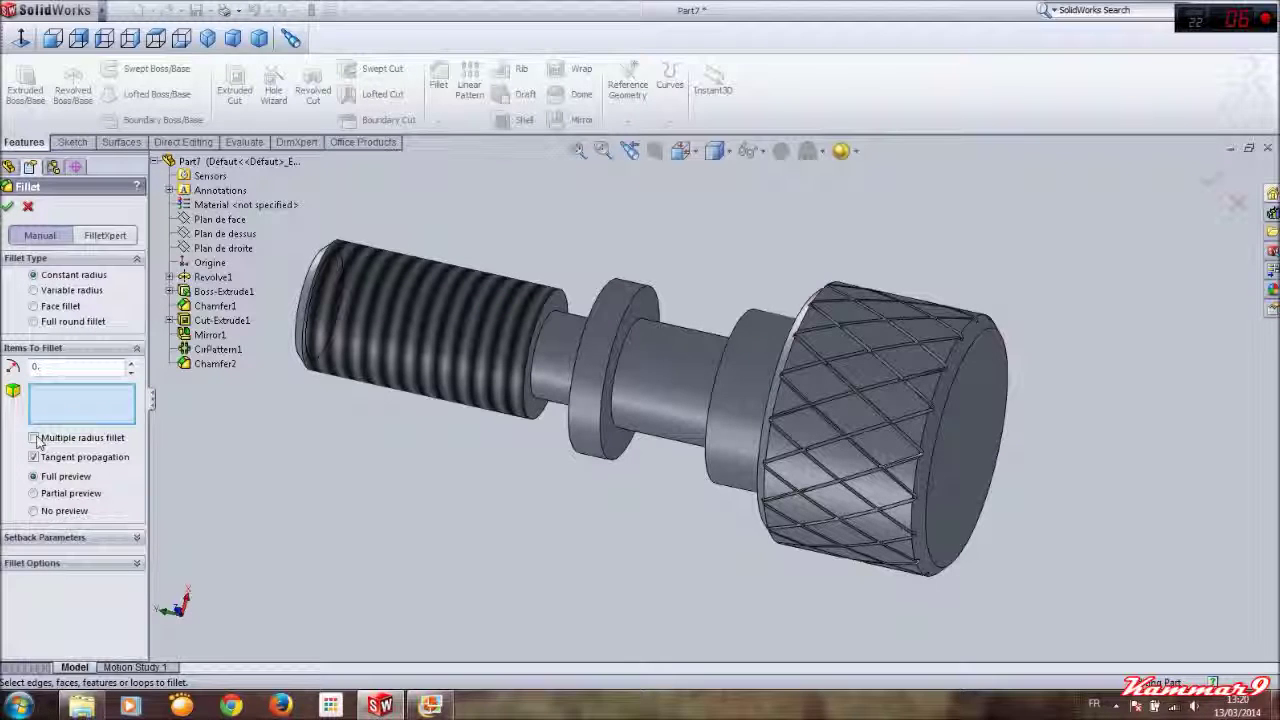
click(580, 398)
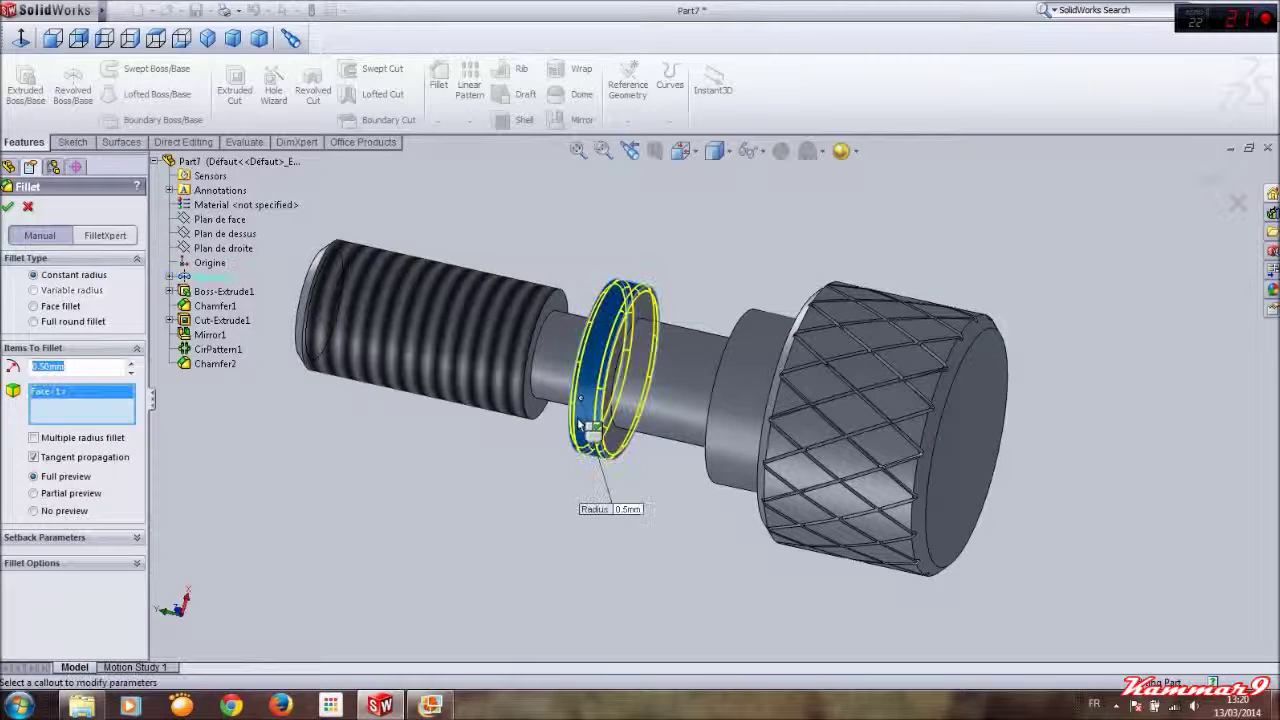
middle_drag(760, 440, 787, 441)
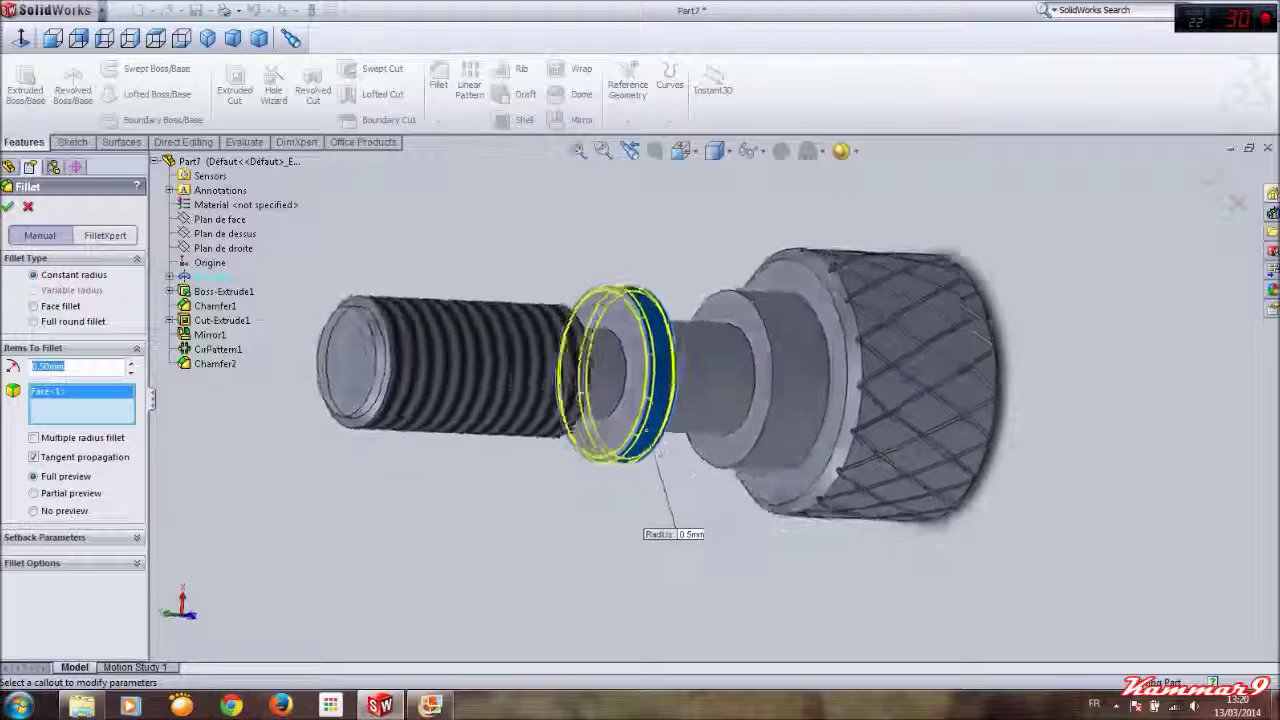
click(789, 414)
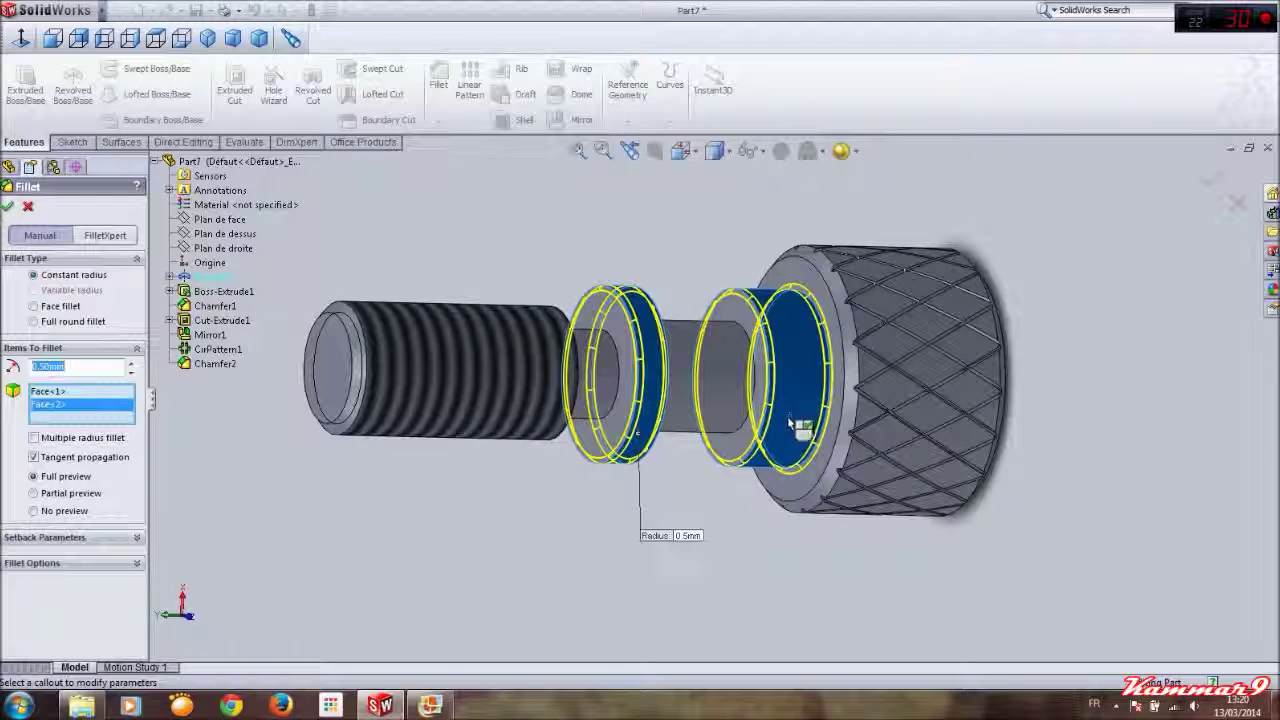
click(690, 395)
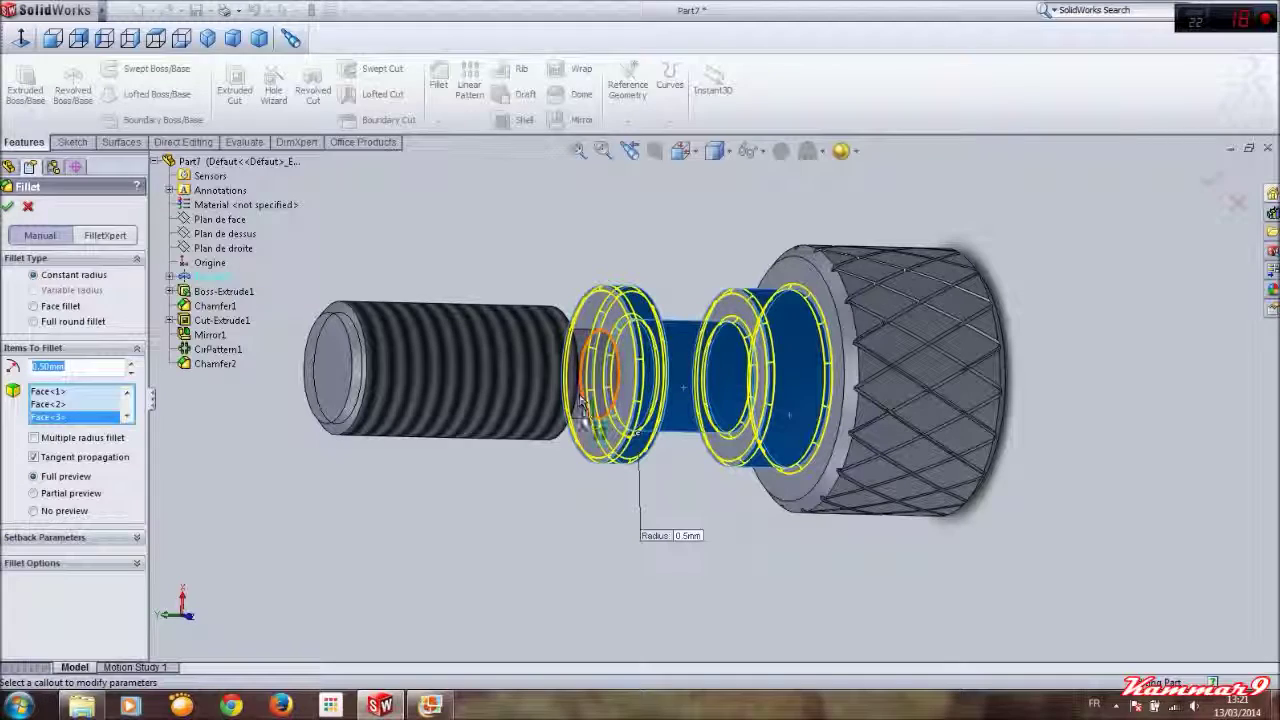
click(585, 420)
middle_drag(588, 420, 540, 416)
text(0.1)
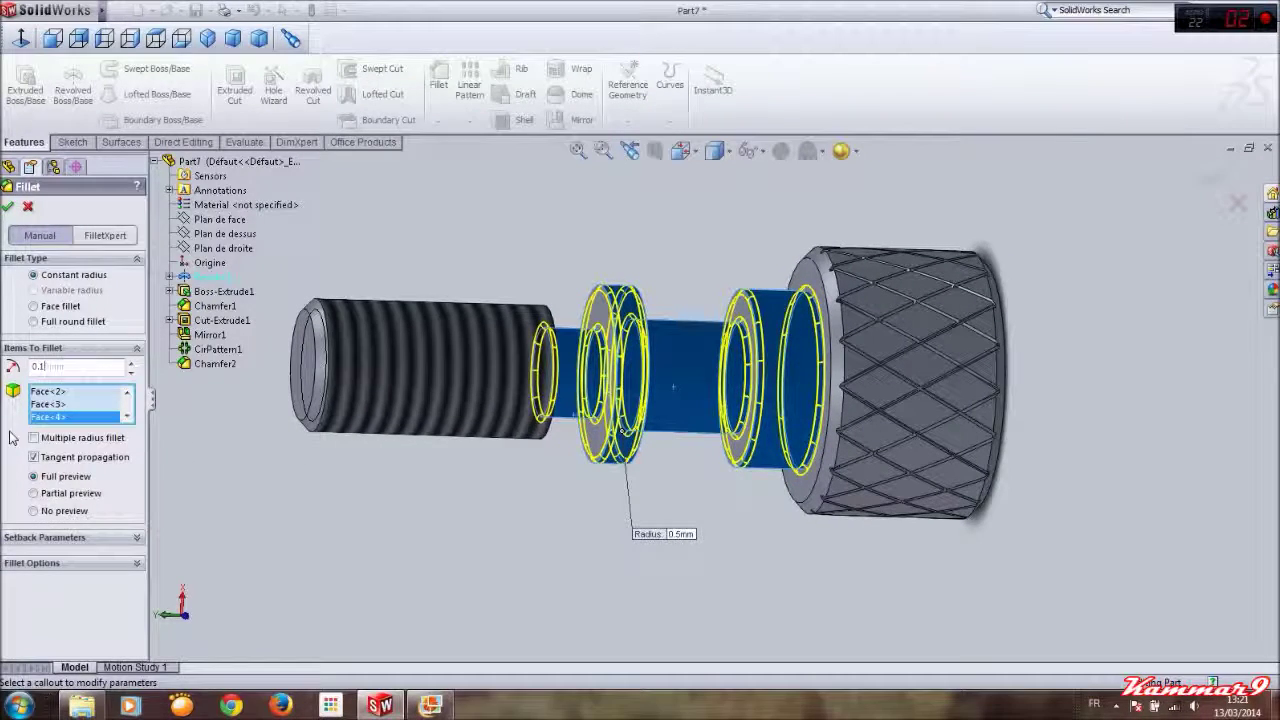
key(Return)
Add the knurled end edge, end face and last face, then confirm the fillet
mouse_move(456, 440)
middle_down()
mouse_move(590, 413)
mouse_move(935, 440)
middle_up()
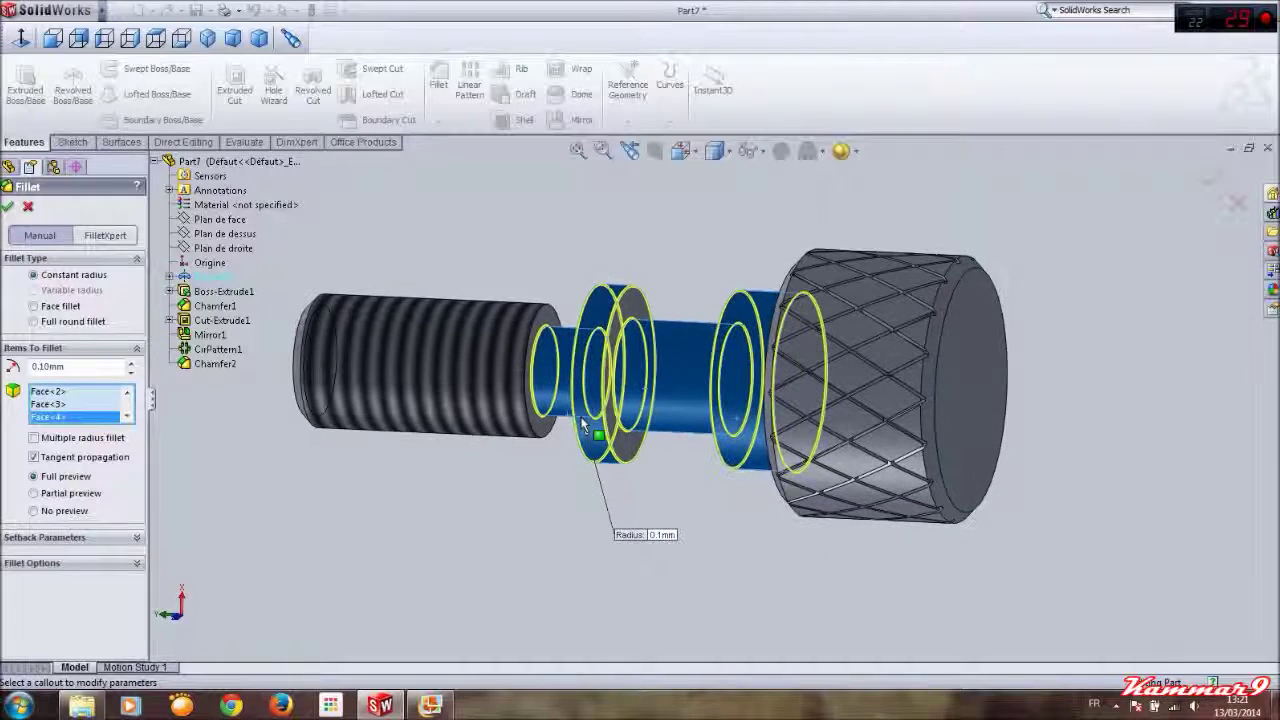
click(966, 402)
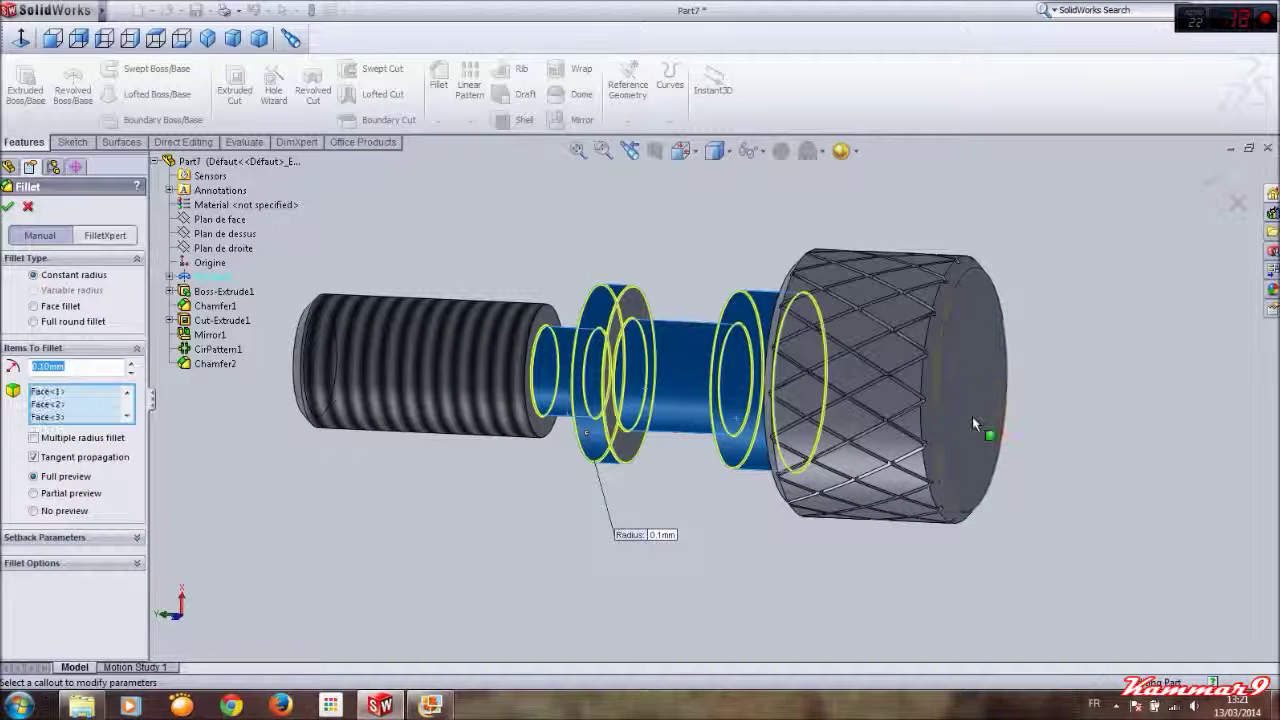
click(972, 416)
mouse_move(972, 416)
middle_down()
mouse_move(900, 420)
mouse_move(820, 487)
middle_up()
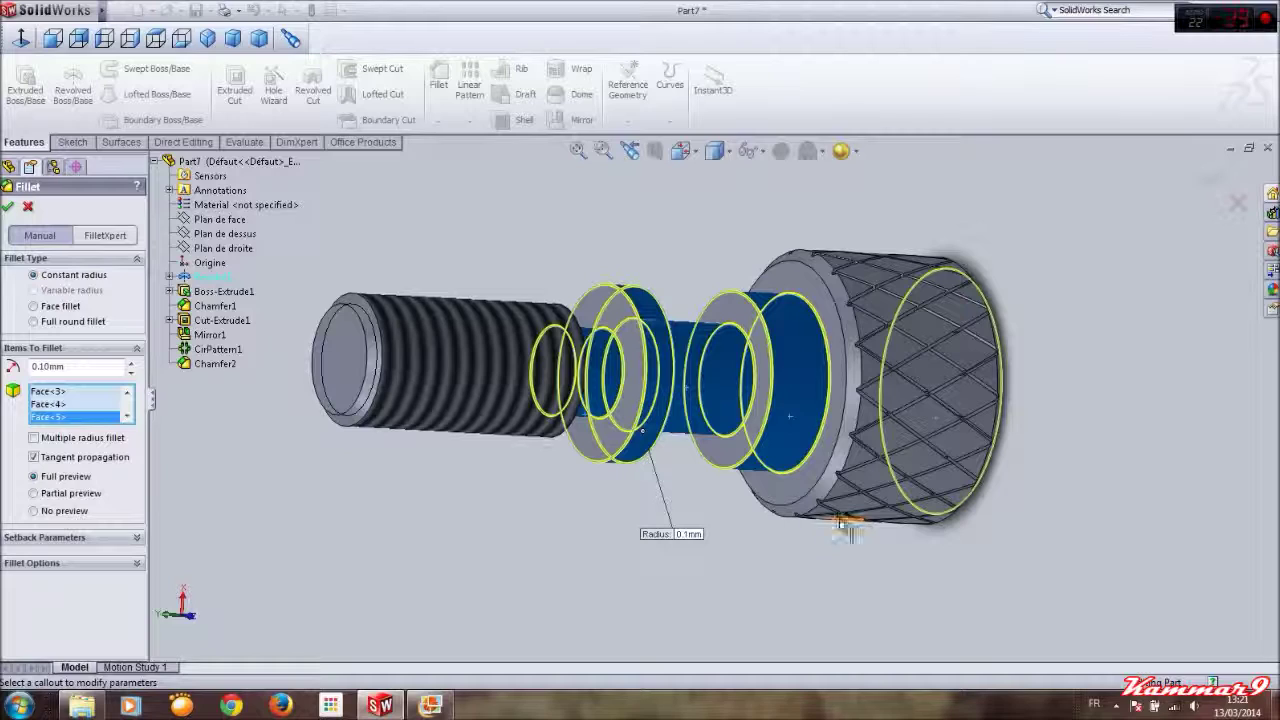
click(820, 487)
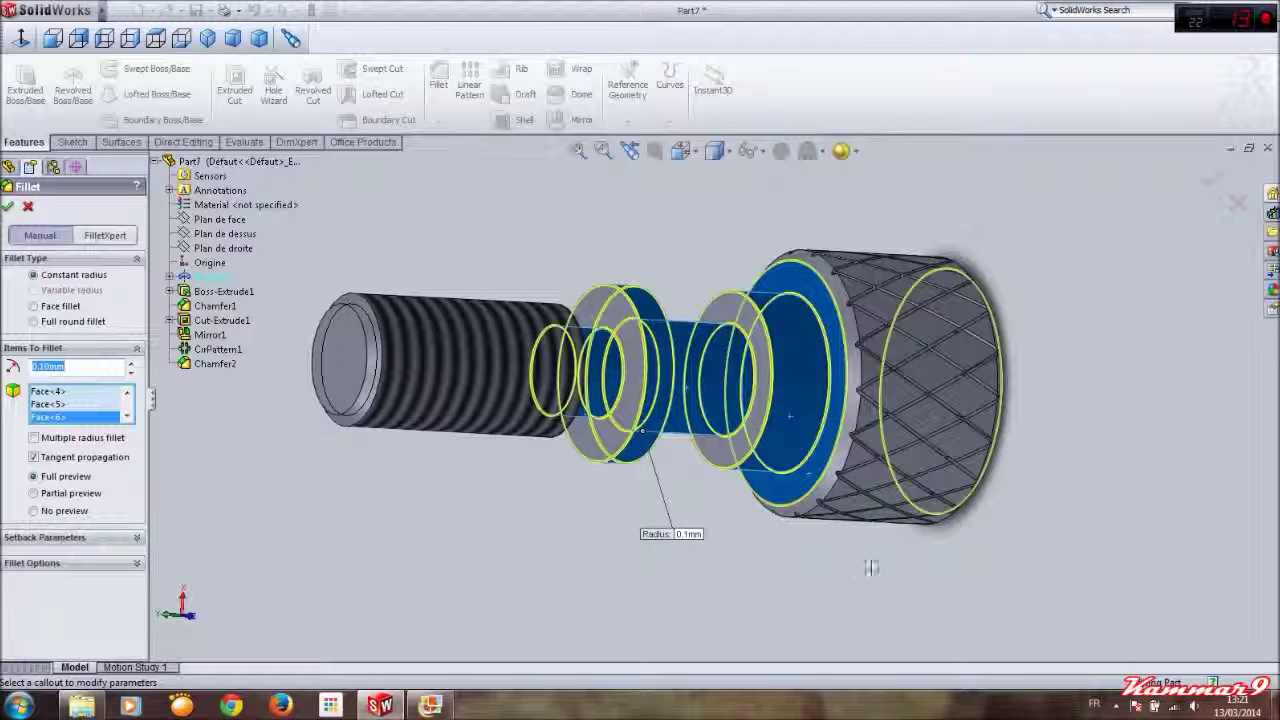
key(Return)
middle_drag(1026, 401, 880, 400)
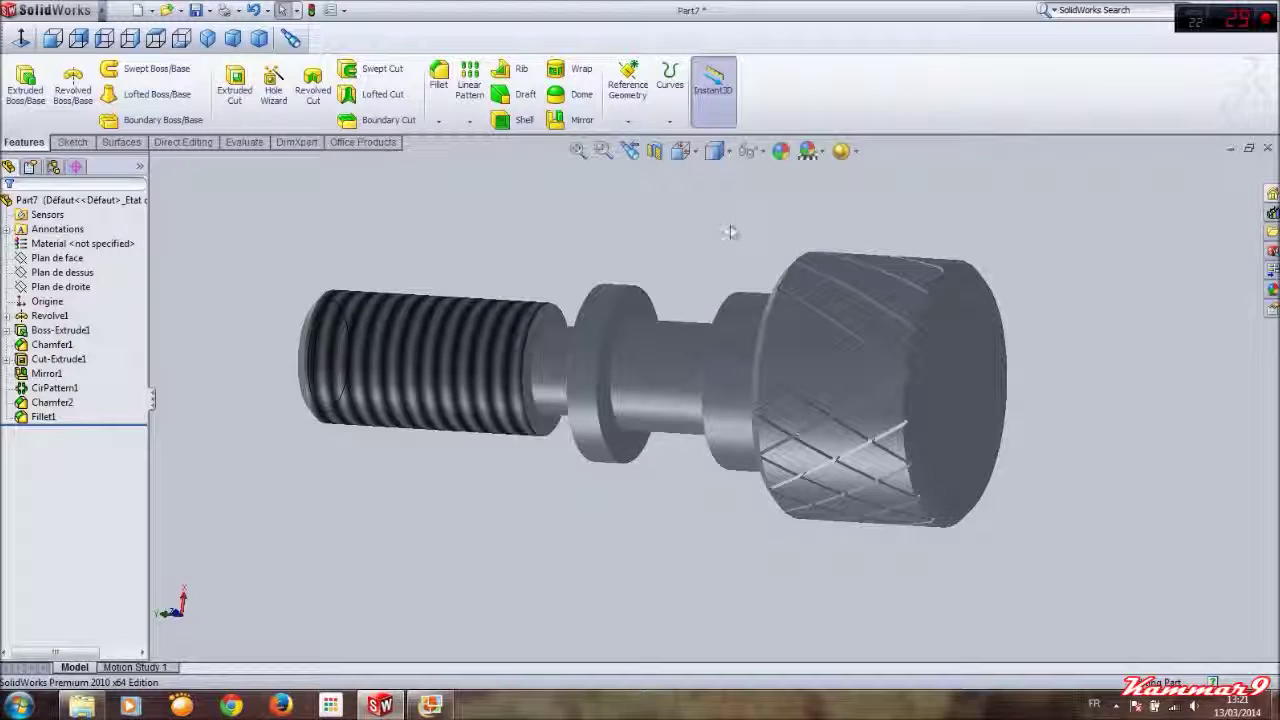
mouse_move(680, 326)
middle_down()
mouse_move(655, 477)
mouse_move(521, 516)
mouse_move(576, 459)
mouse_move(568, 512)
middle_up()
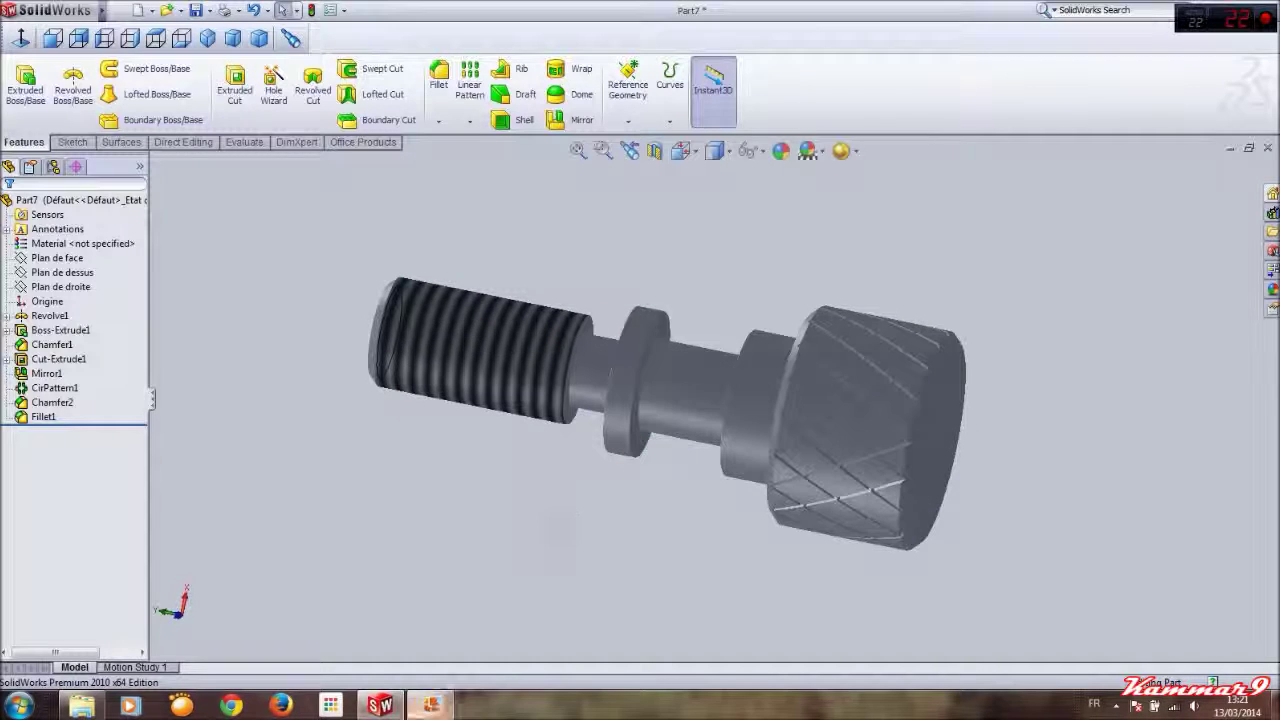
click(430, 706)
click(984, 677)
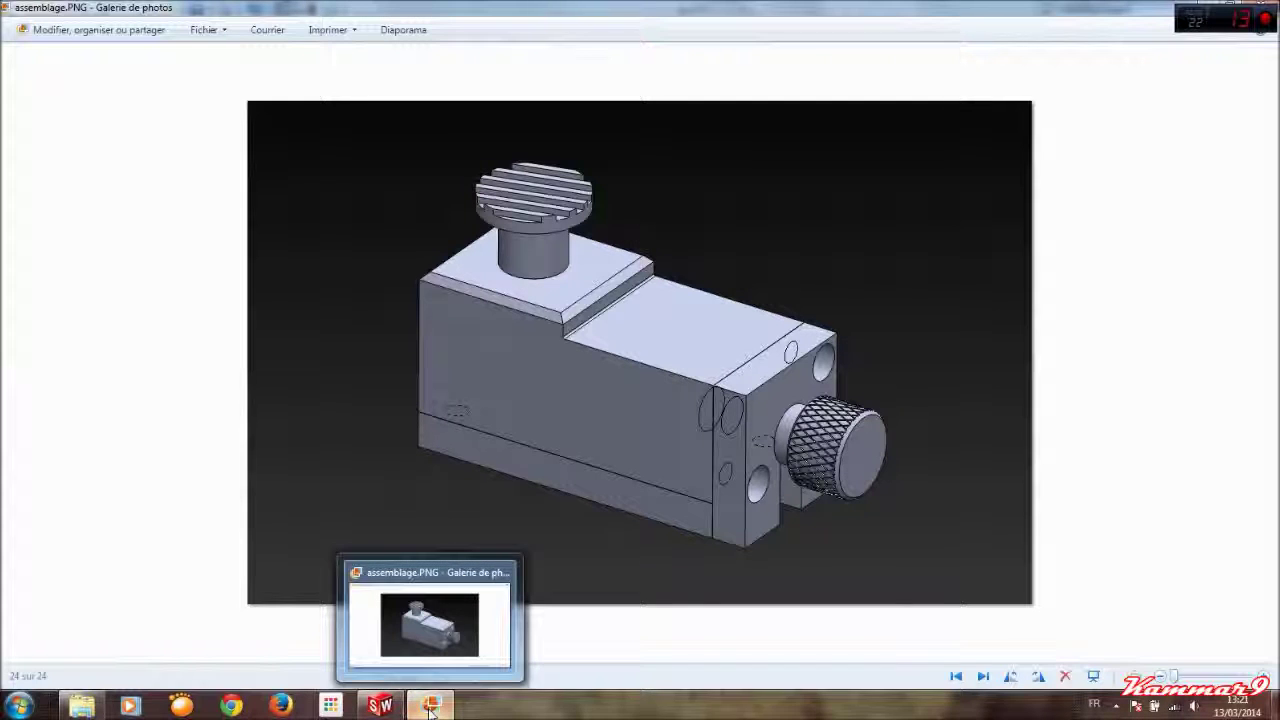
click(430, 710)
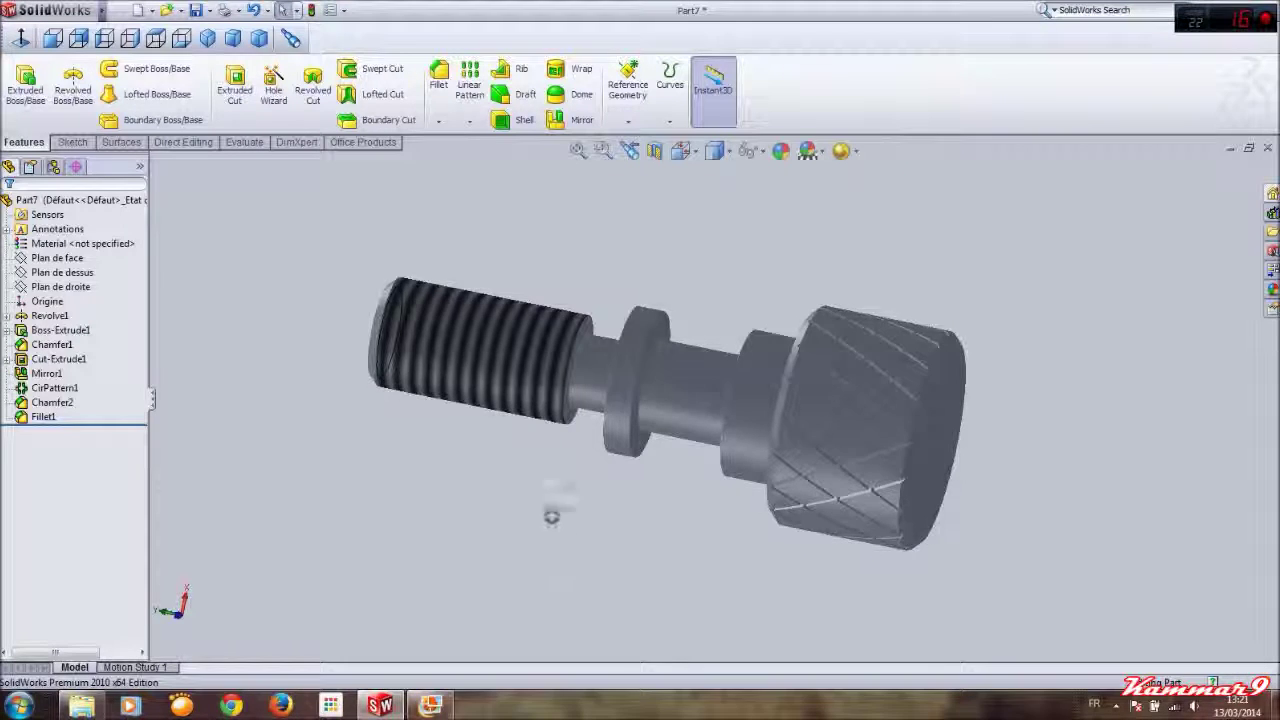
middle_drag(543, 509, 539, 467)
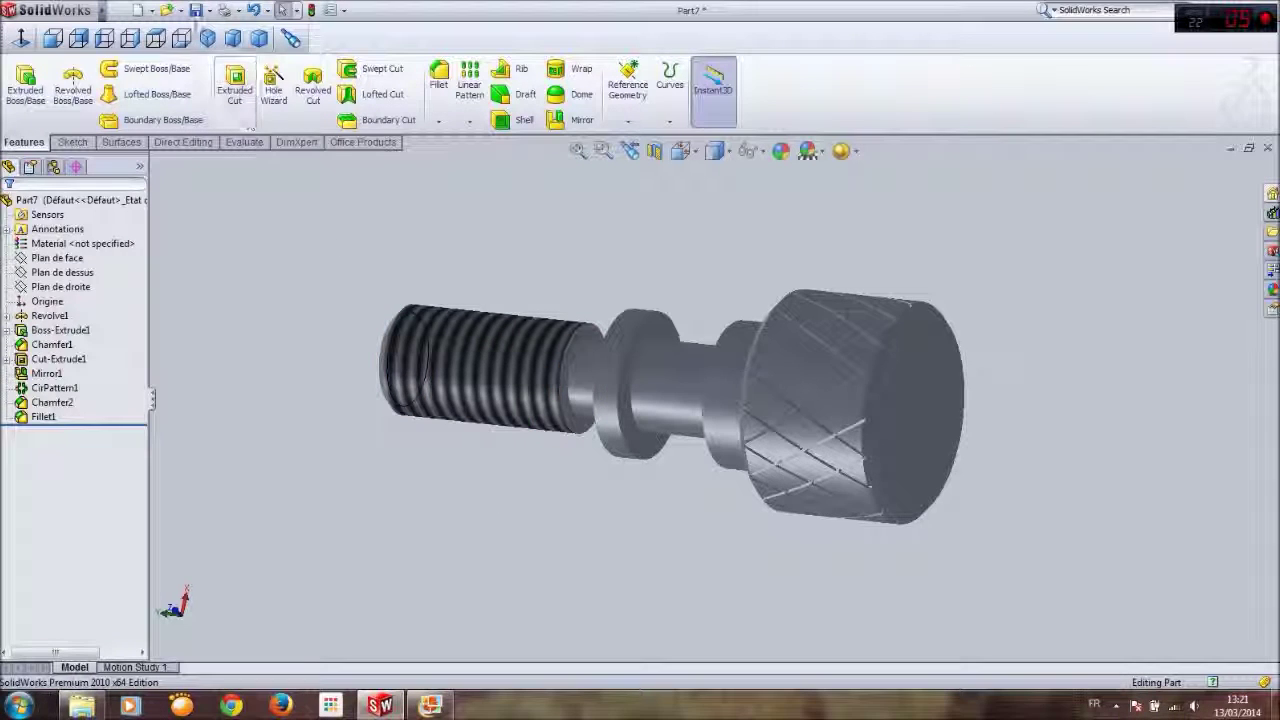
click(196, 10)
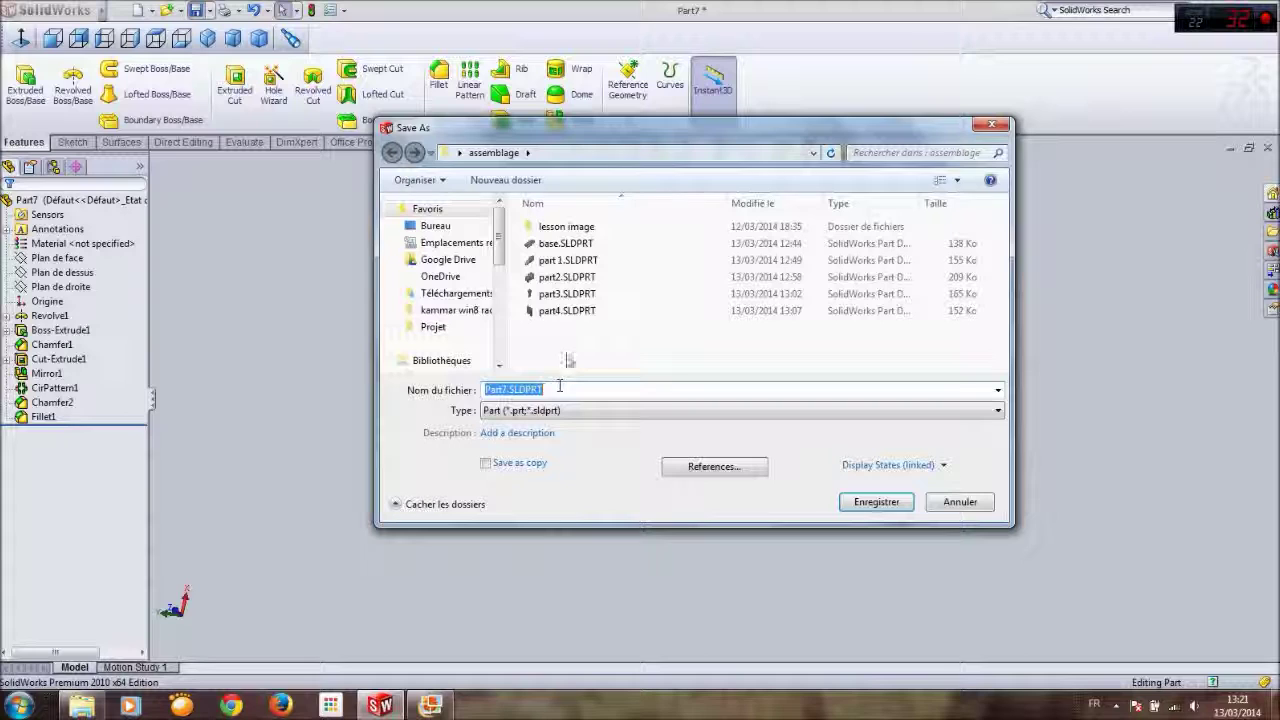
Change the file name from part4 to part5 and save as part5.SLDPRT
click(566, 310)
double_click(505, 391)
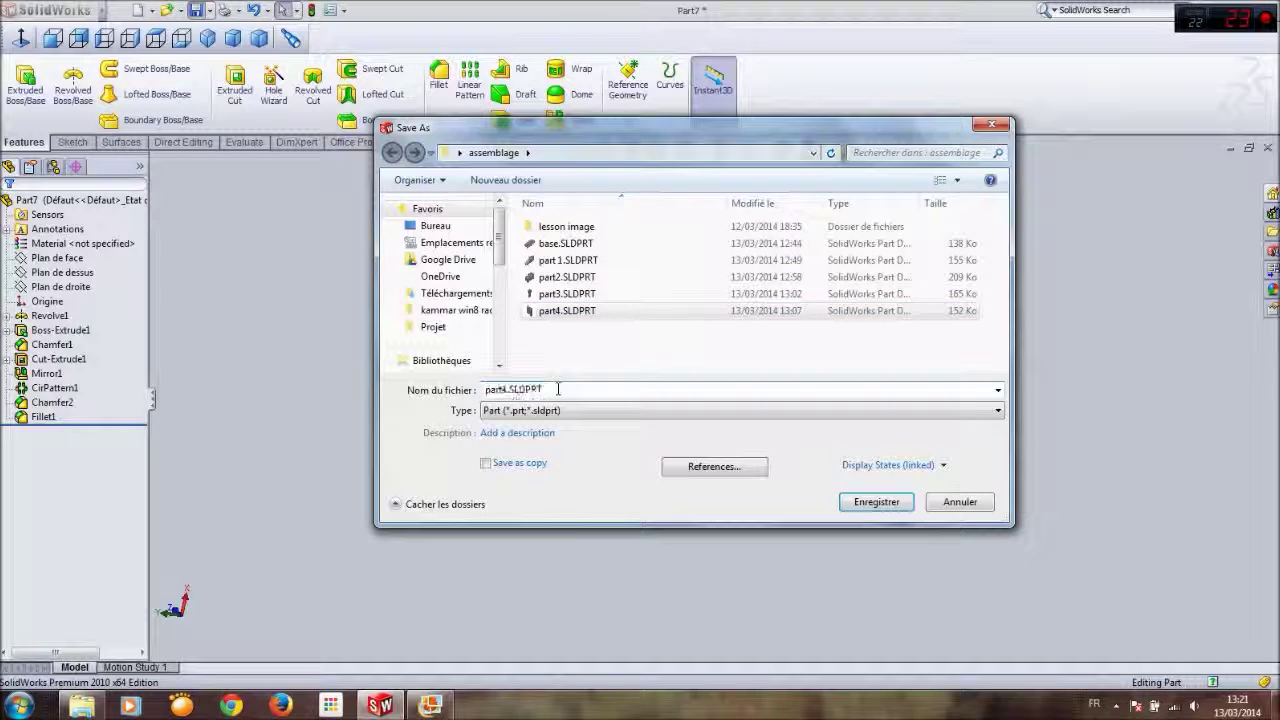
drag(500, 390, 560, 390)
key(BackSpace)
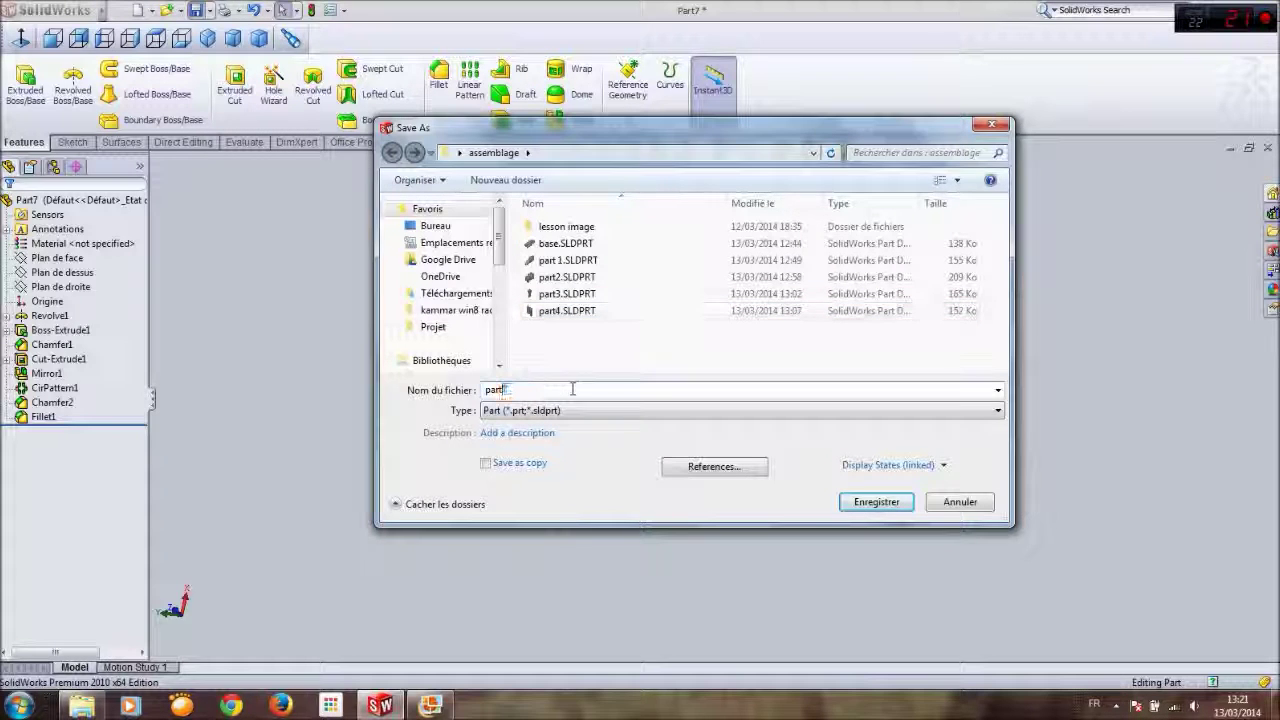
text(5)
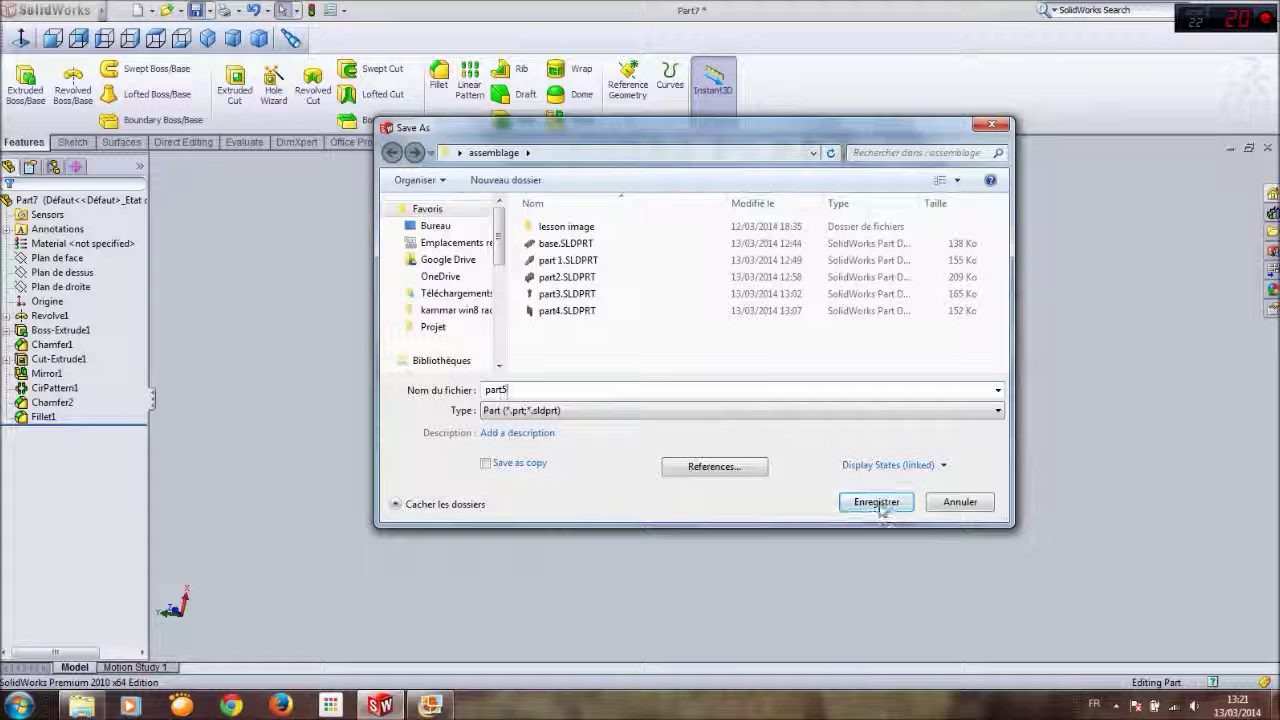
click(882, 505)
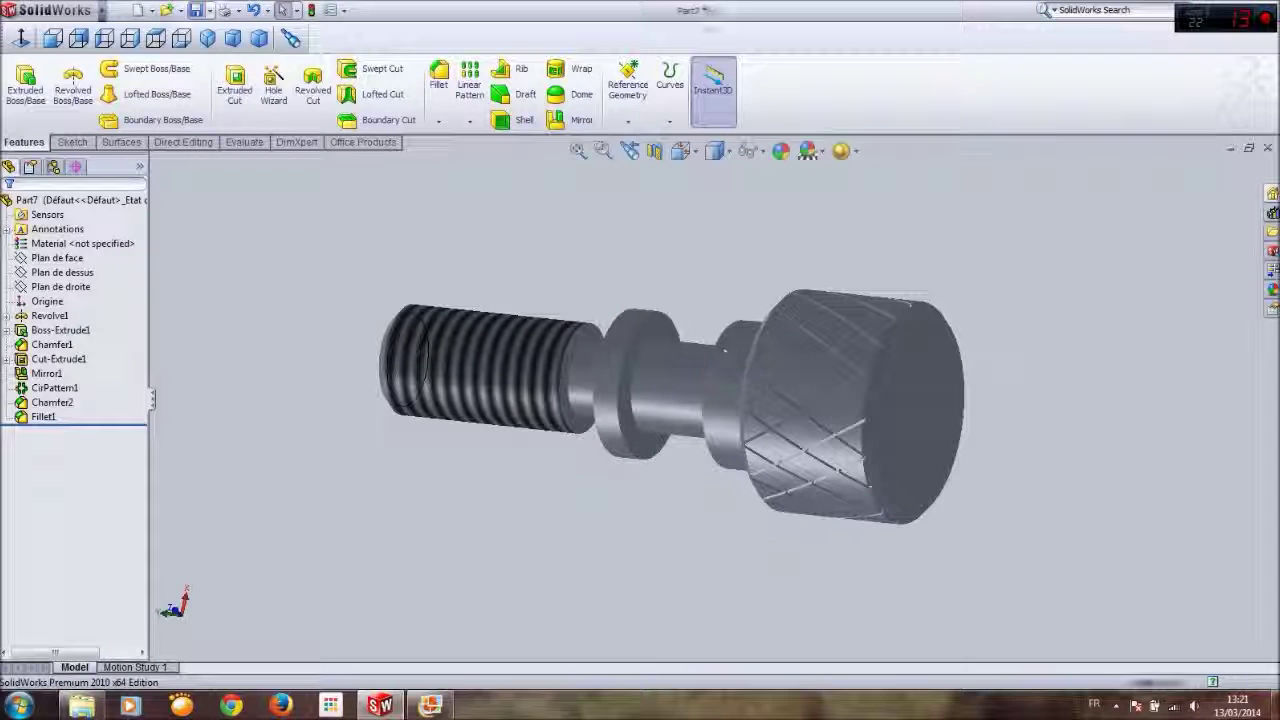
mouse_move(725, 349)
middle_down()
mouse_move(709, 331)
mouse_move(526, 446)
middle_up()
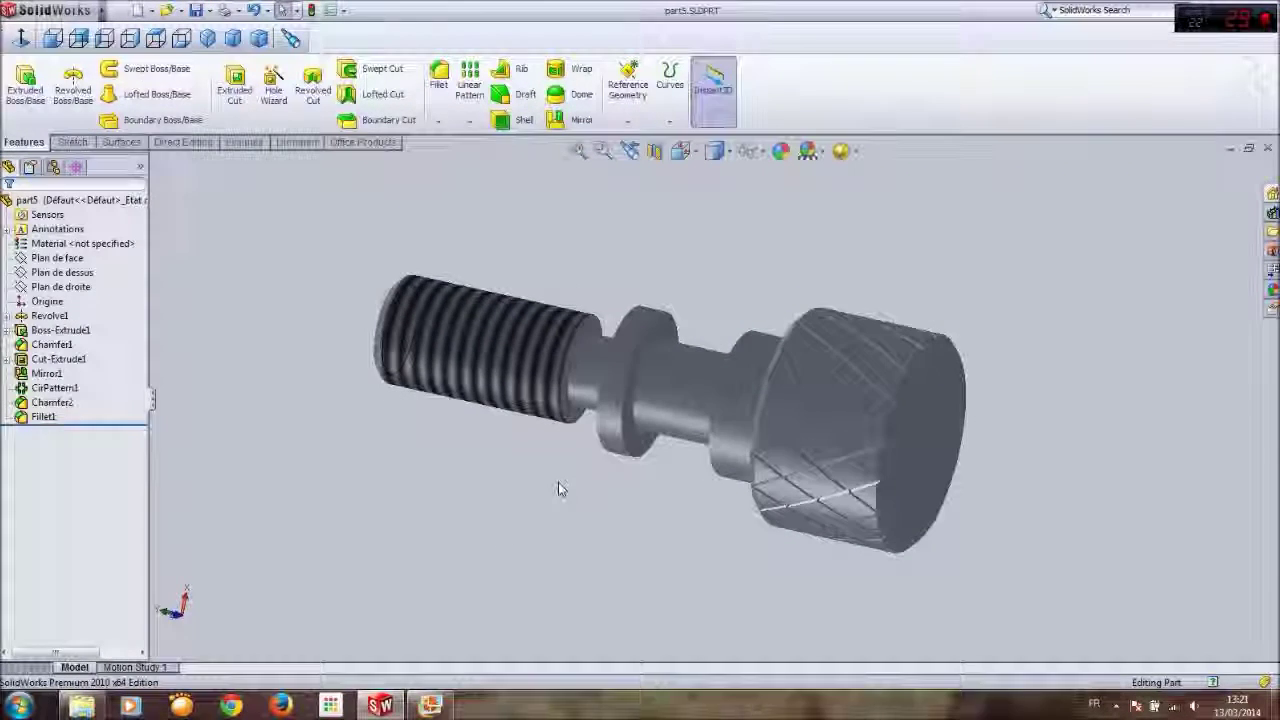